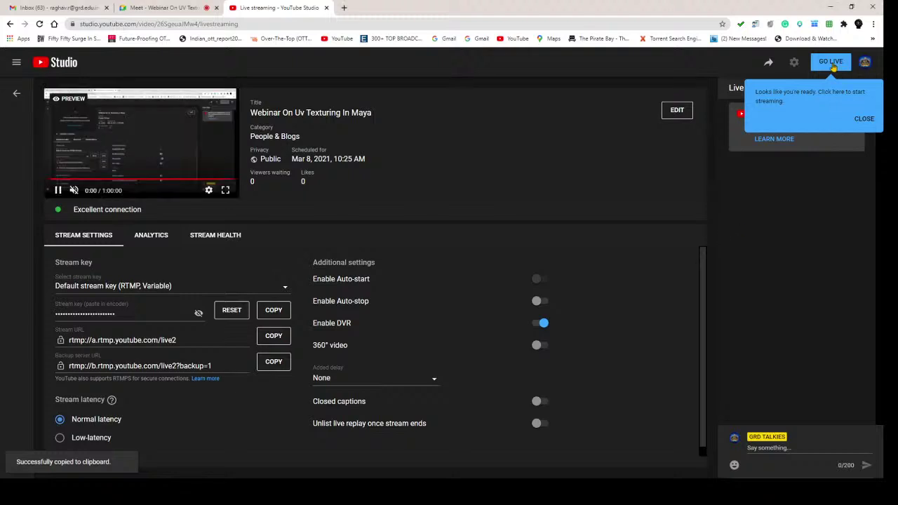
Start broadcasting the 'Webinar On Uv Texturing In Maya' live stream in YouTube Studio
left_click(831, 63)
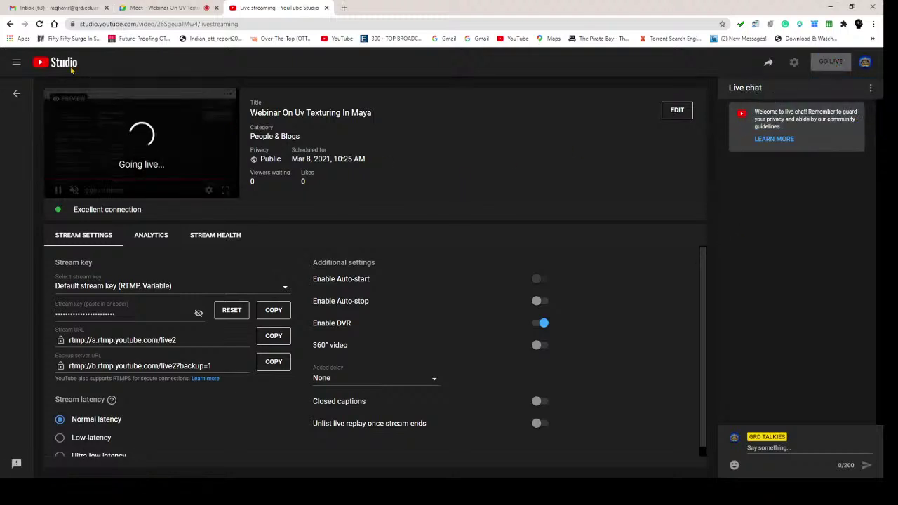
Switch to the Google Meet webinar call for 'Webinar On UV Texturing In Maya'
left_click(150, 7)
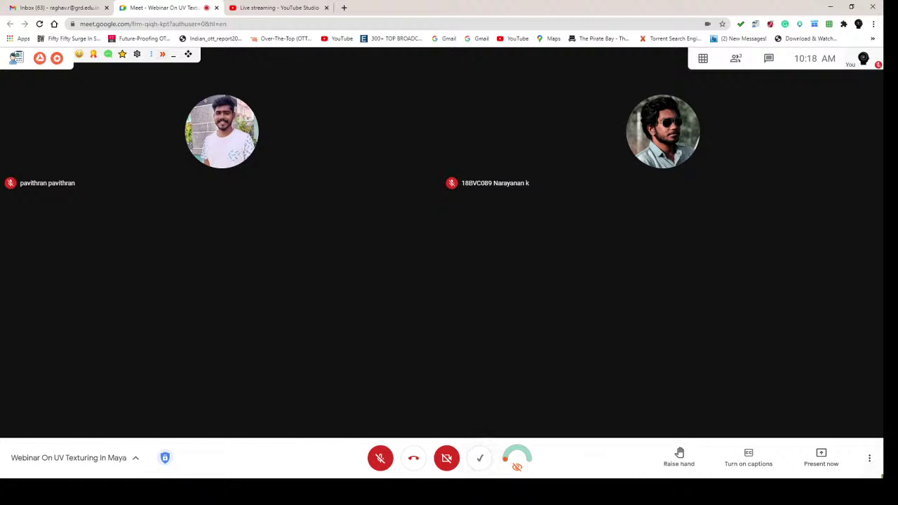
Show the webinar call in full screen from the more-options menu
left_click(869, 457)
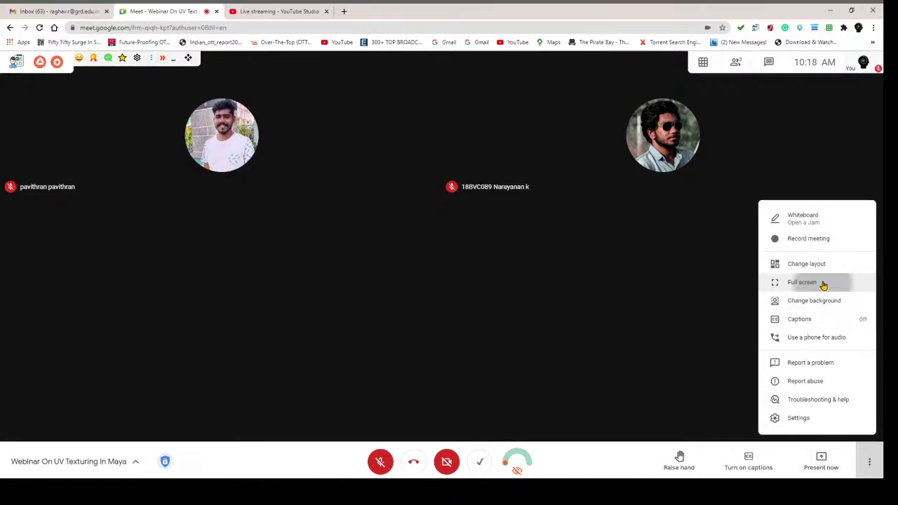
left_click(822, 283)
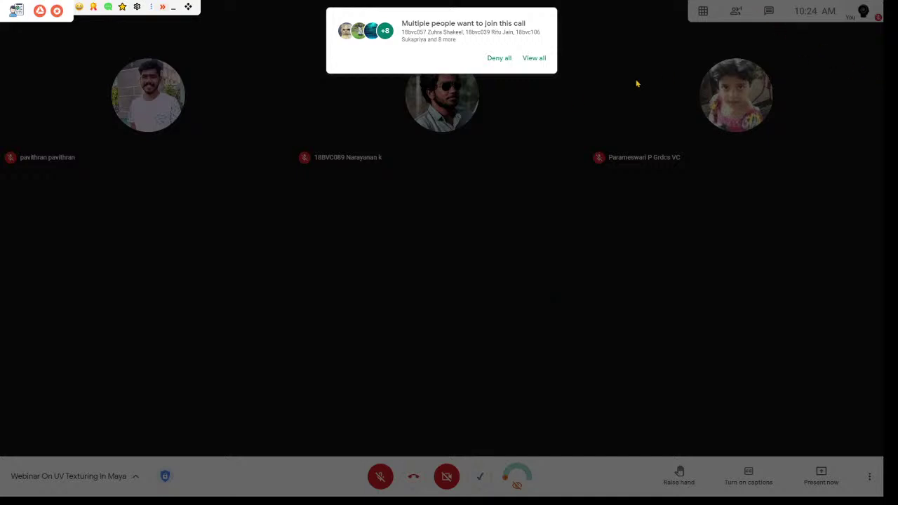
Review the full list of waiting people and admit them all at once
left_click(533, 58)
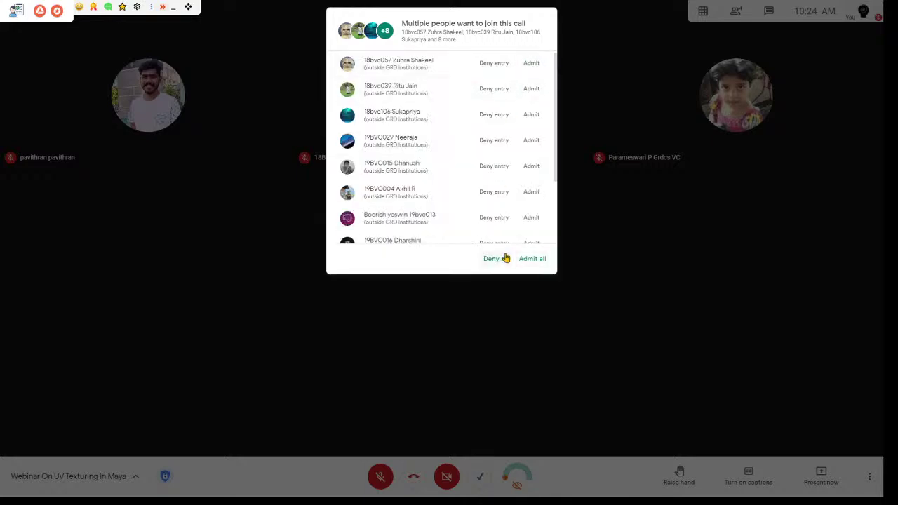
scroll(501, 211, "down", 3)
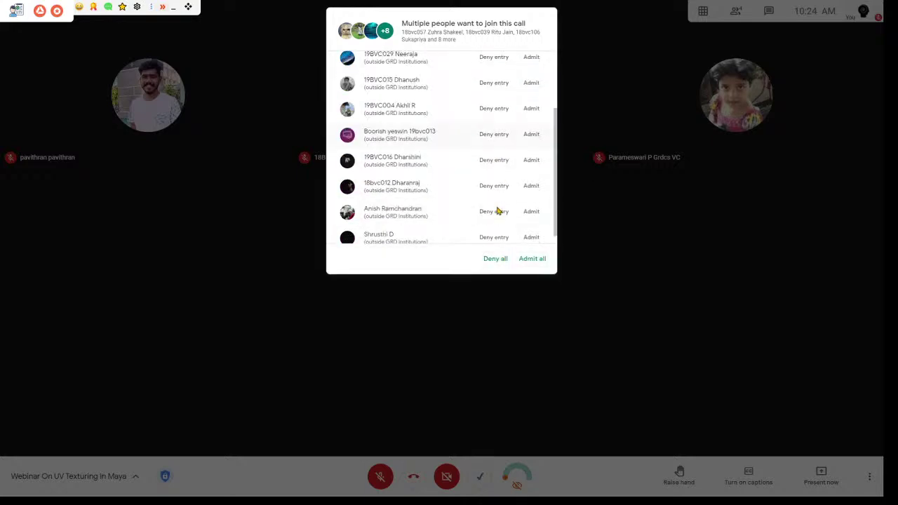
left_click(538, 259)
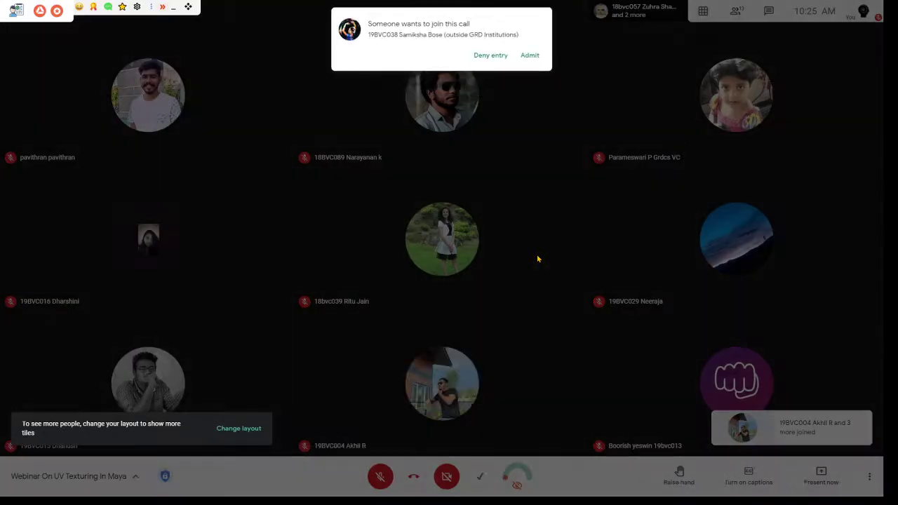
Admit two individual join requests as they arrive
left_click(533, 58)
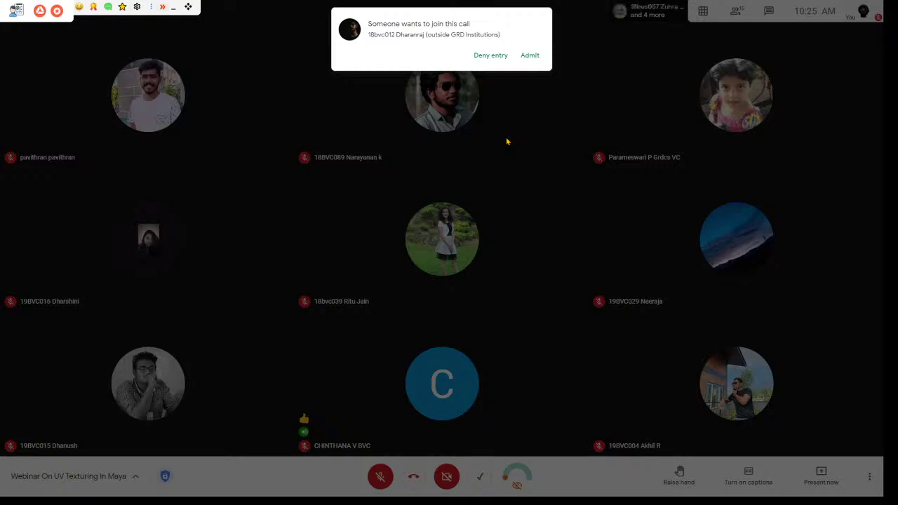
left_click(536, 57)
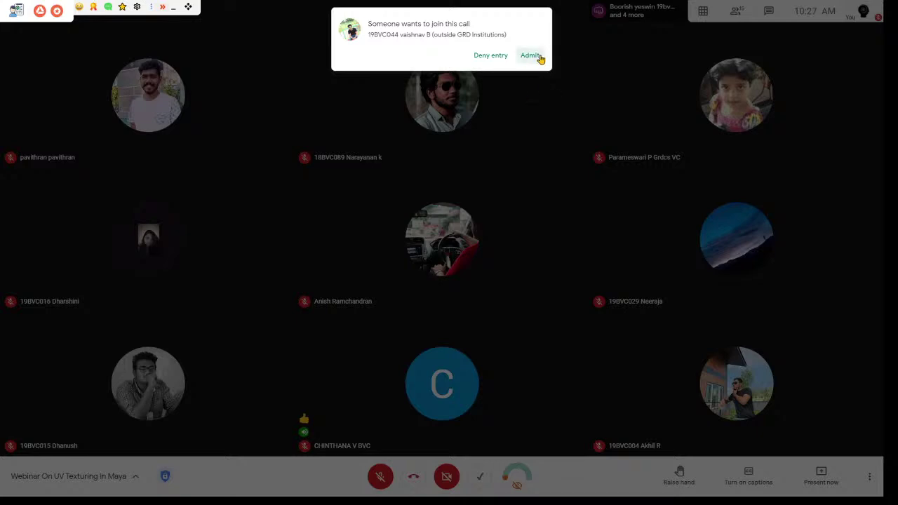
Admit eight successive individual join requests, briefly checking the grid-view extension's options
left_click(535, 57)
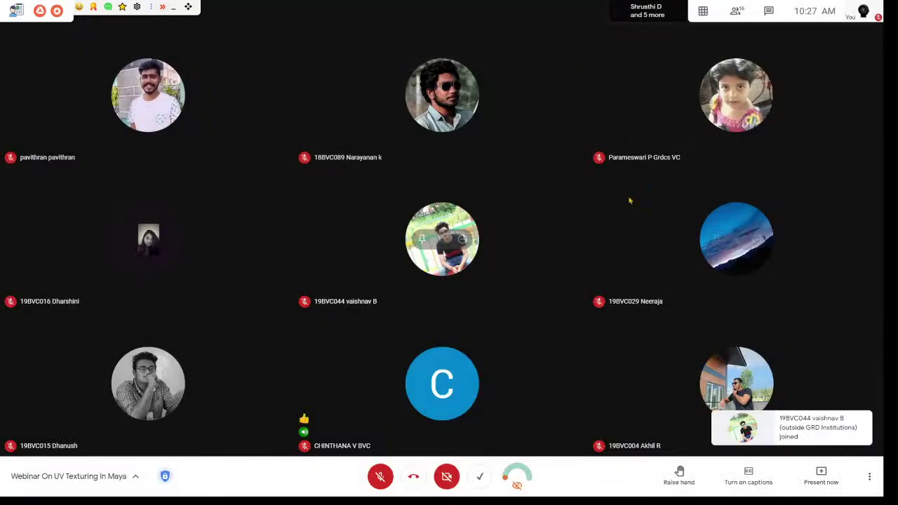
left_click(710, 10)
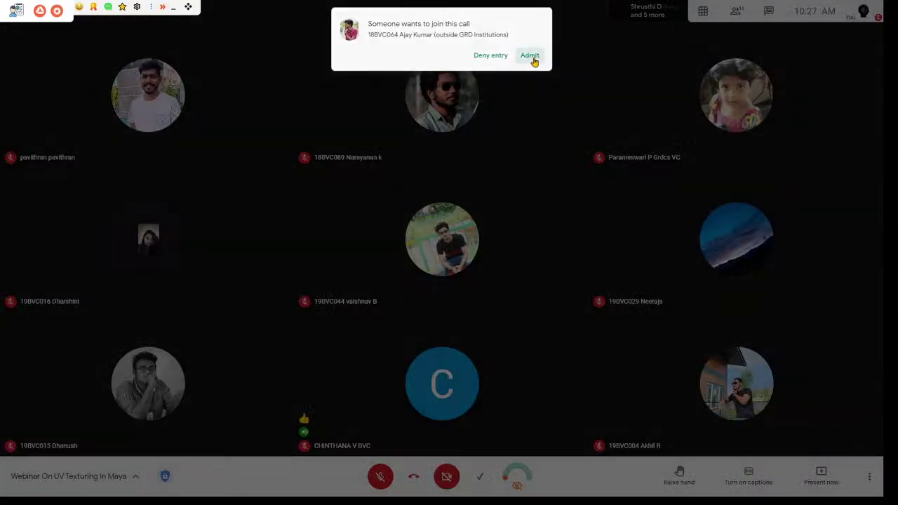
left_click(531, 58)
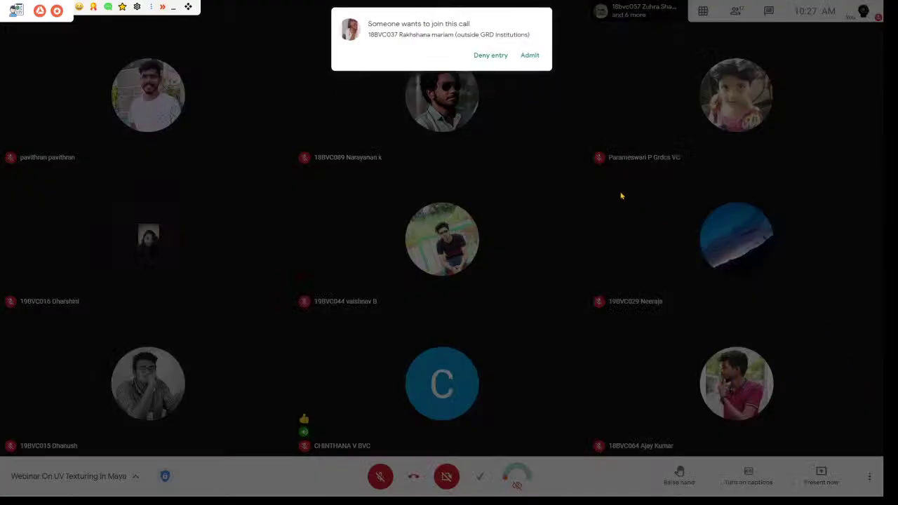
left_click(530, 56)
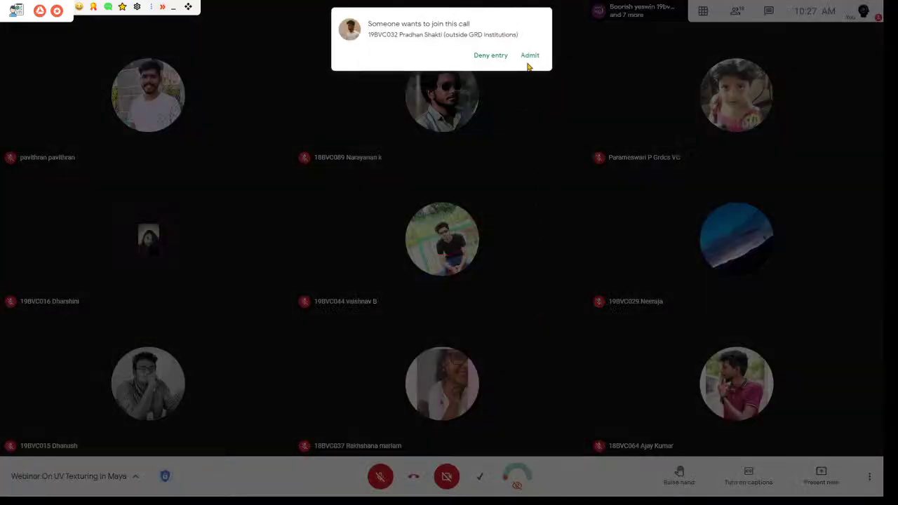
left_click(529, 56)
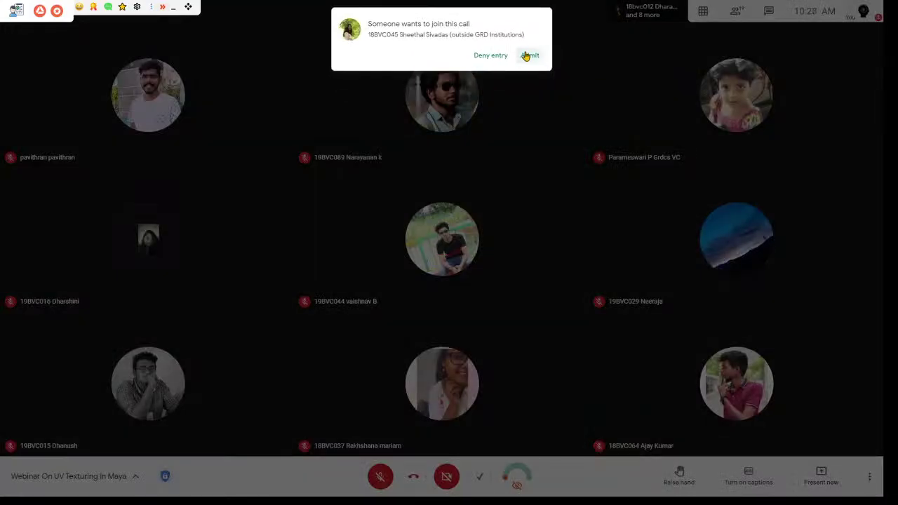
left_click(530, 55)
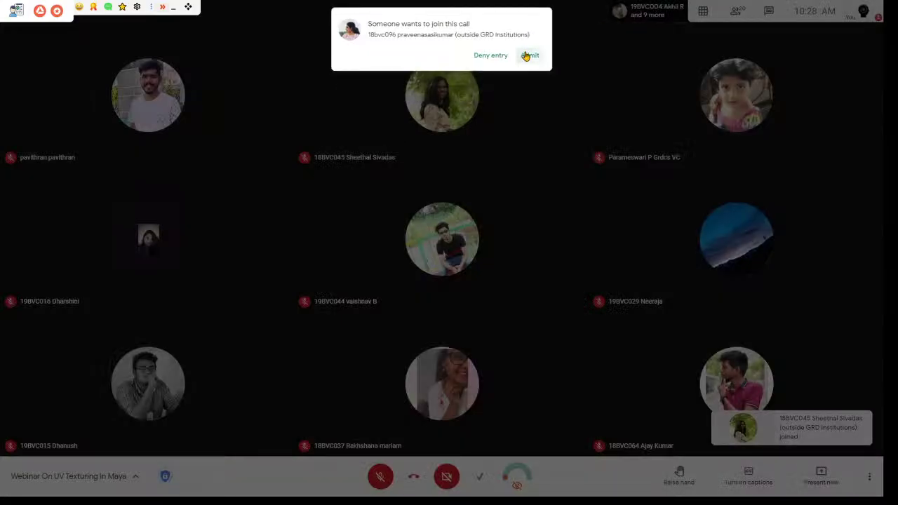
left_click(528, 55)
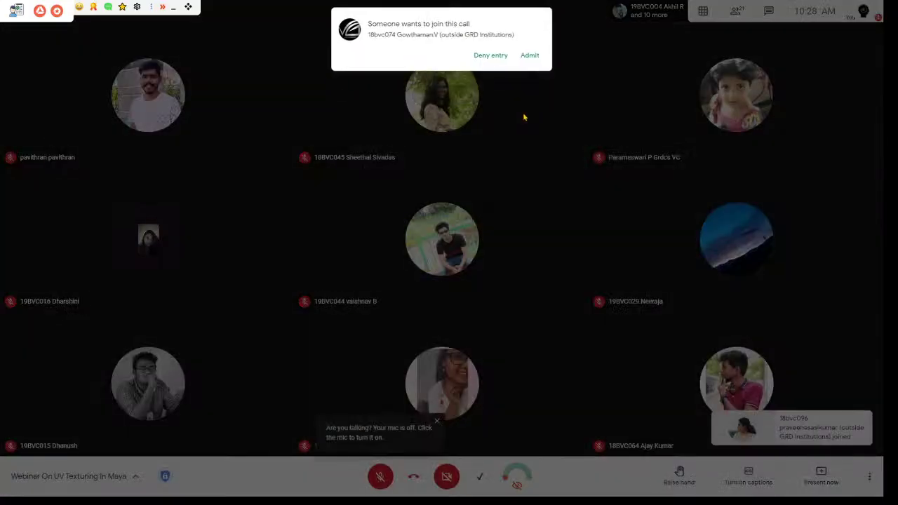
left_click(530, 56)
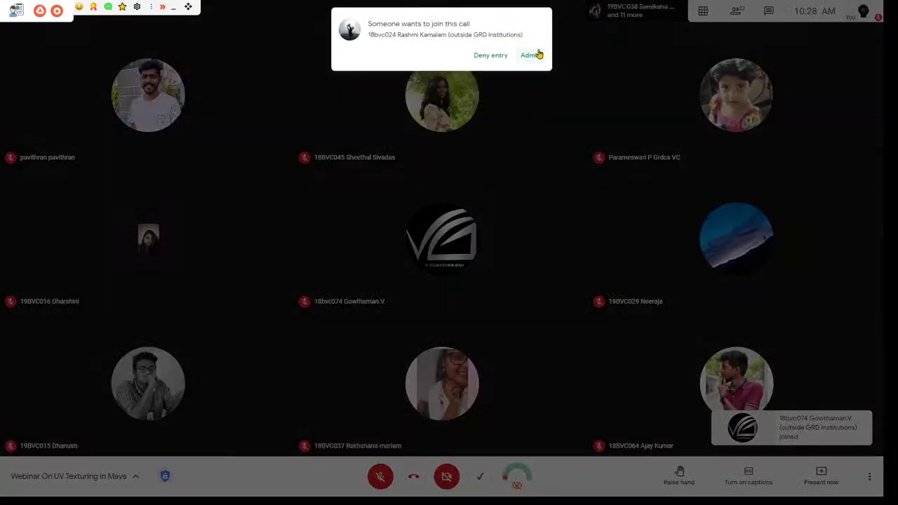
left_click(533, 55)
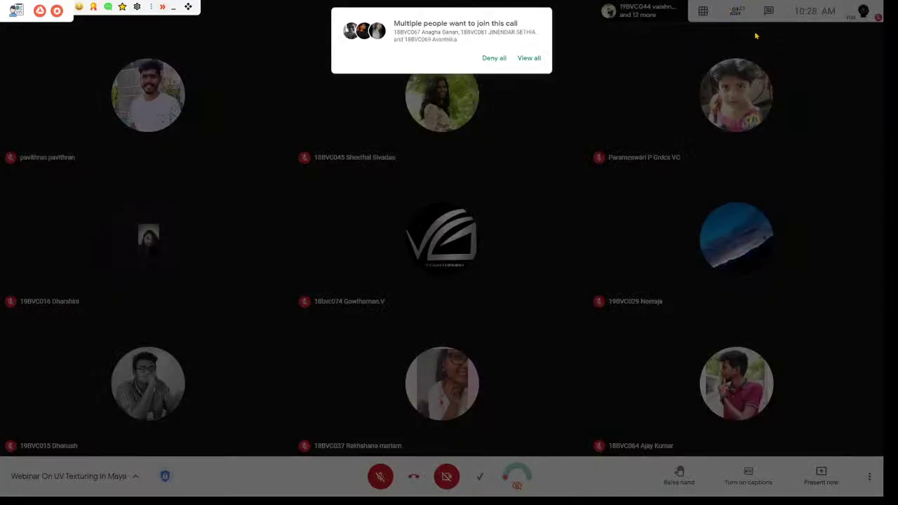
Admit the waiting group and two more individual requesters, then exit fullscreen
left_click(527, 61)
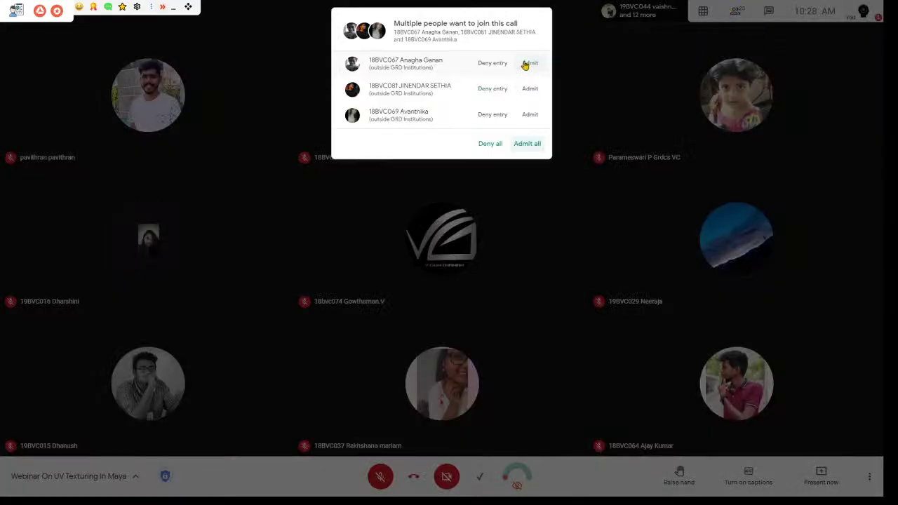
left_click(537, 144)
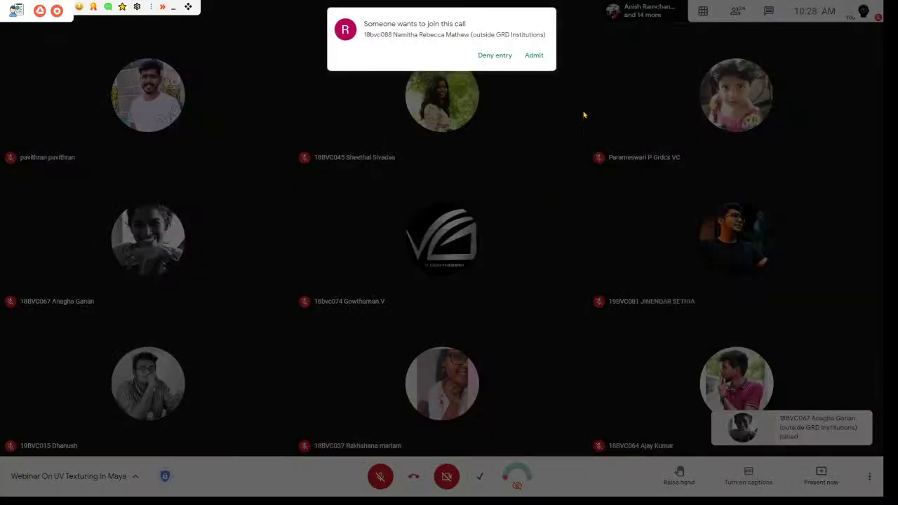
left_click(534, 55)
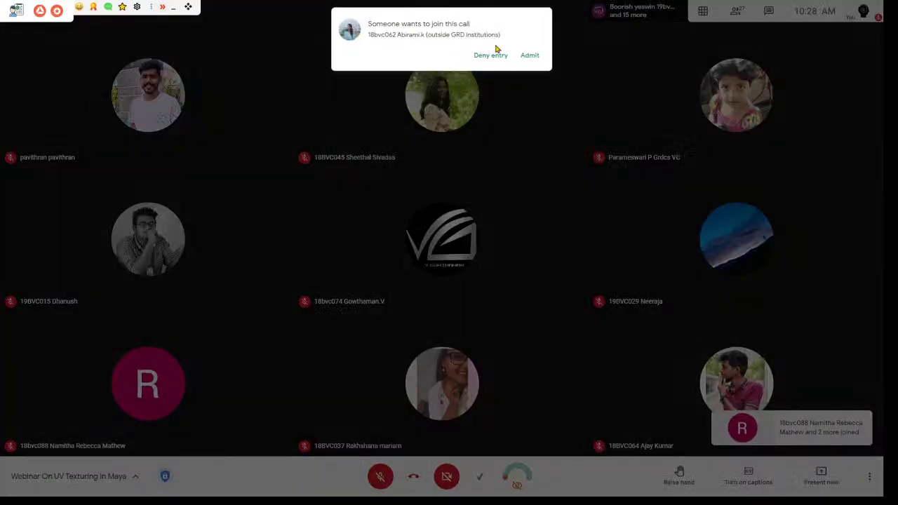
left_click(528, 56)
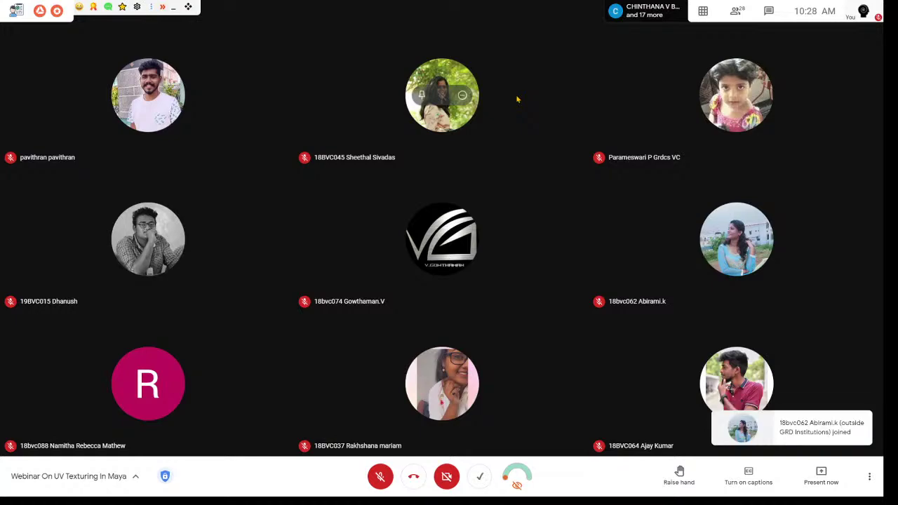
key("Escape")
Copy the livestream's share link in YouTube Studio and show its stream settings
left_click(247, 11)
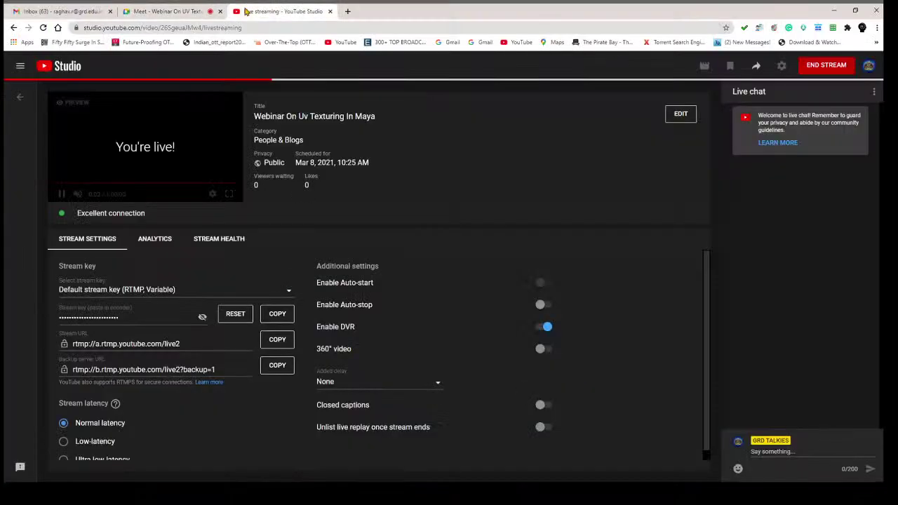
left_click(755, 67)
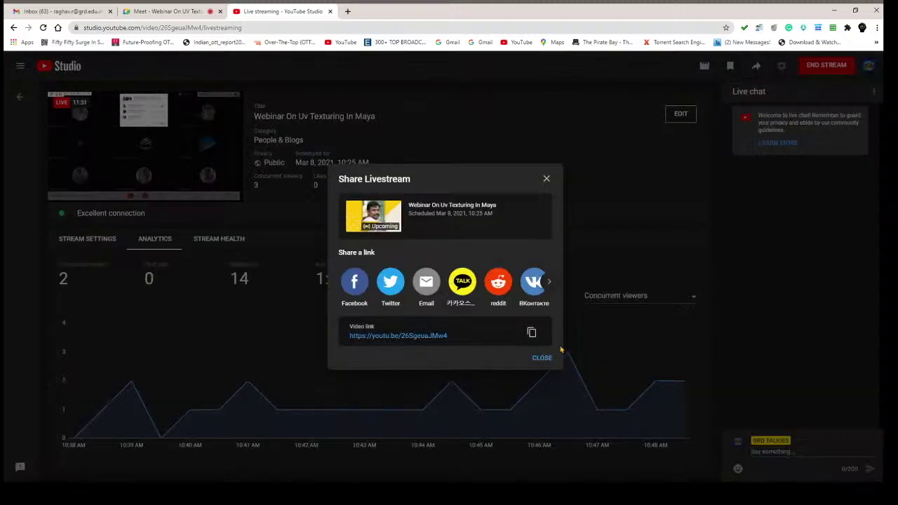
left_click(531, 333)
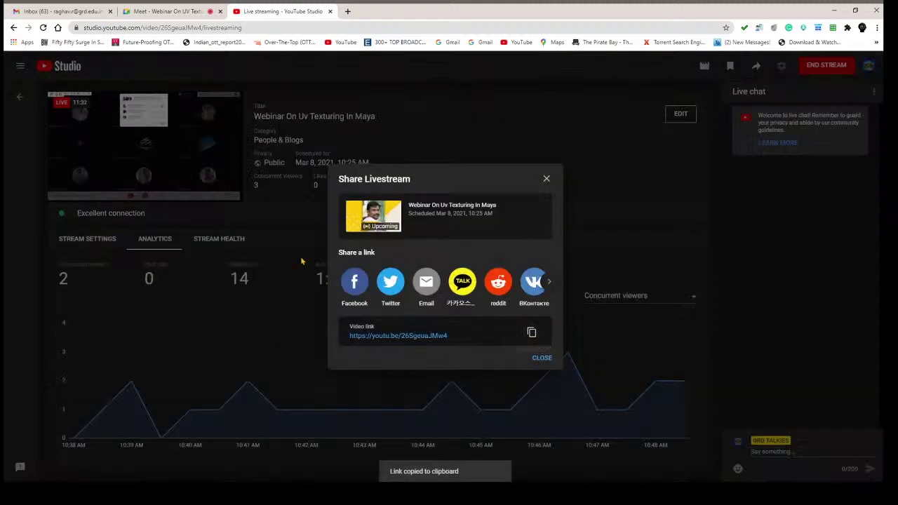
left_click(545, 179)
left_click(77, 240)
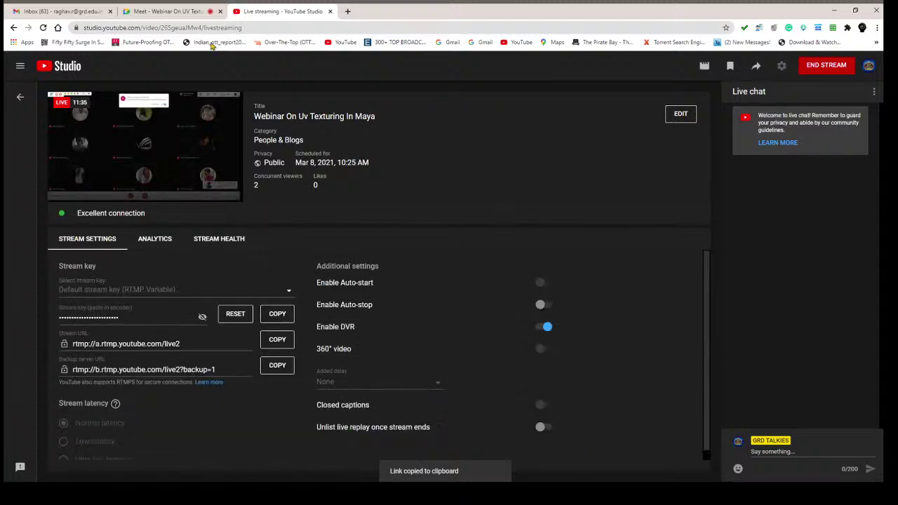
Back in the Meet call, admit all three waiting people together
left_click(170, 11)
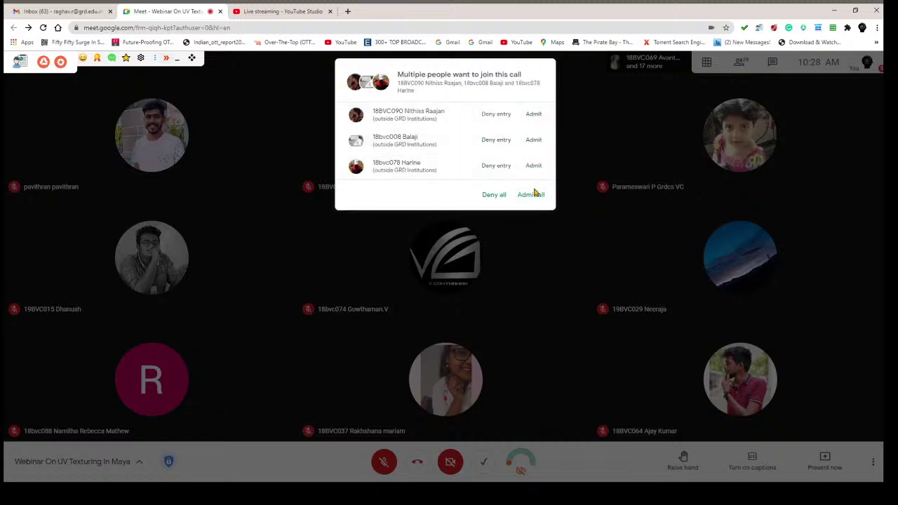
left_click(530, 195)
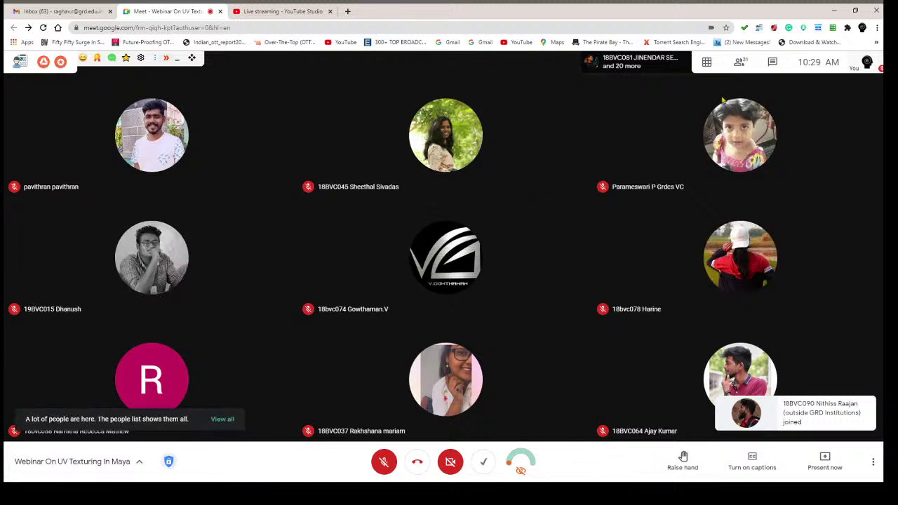
Start the chat message 'Dear Students the webinar...', admitting one newcomer along the way
left_click(769, 67)
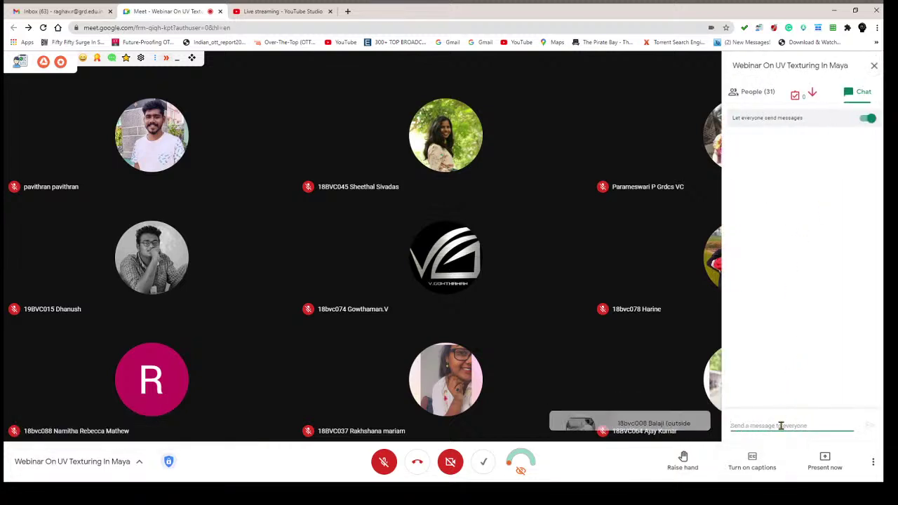
type("Dea")
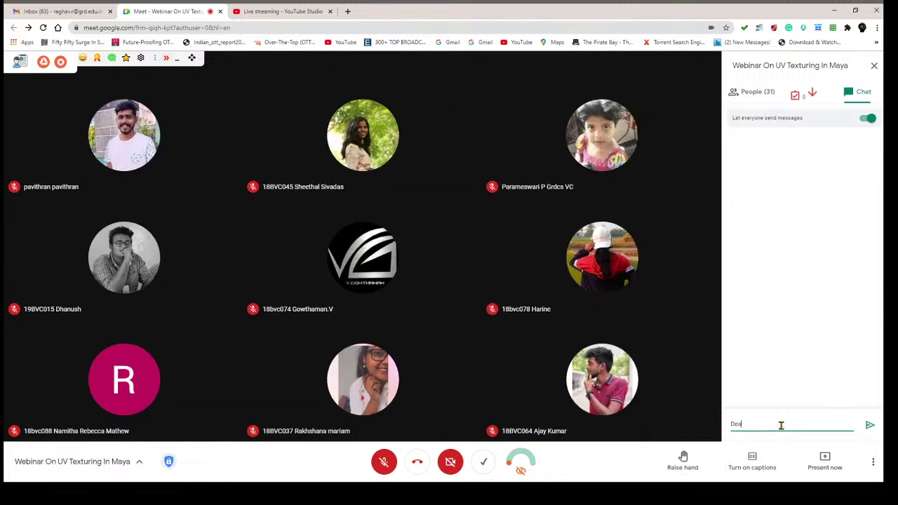
type("r Students")
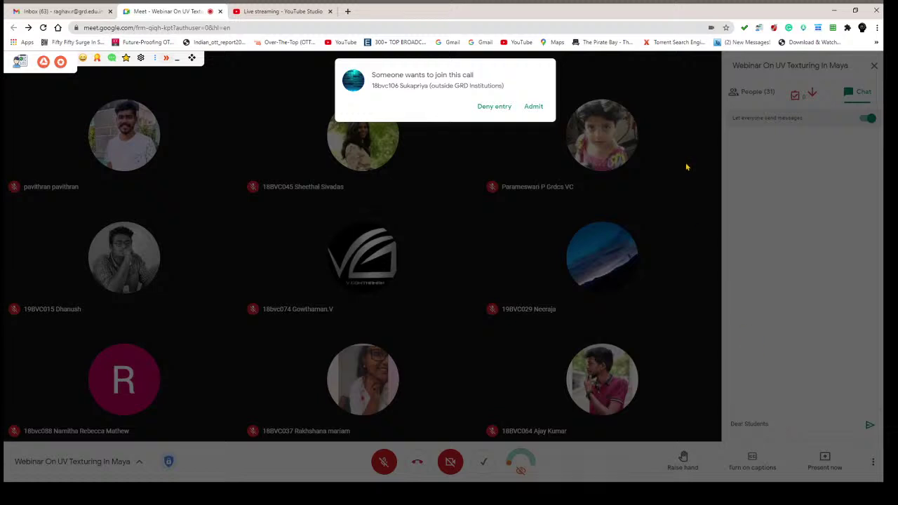
left_click(533, 106)
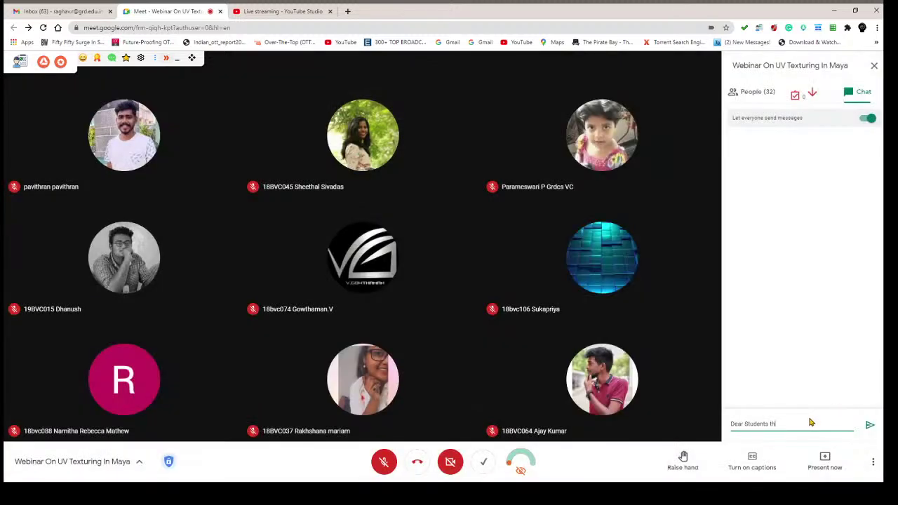
type("webi")
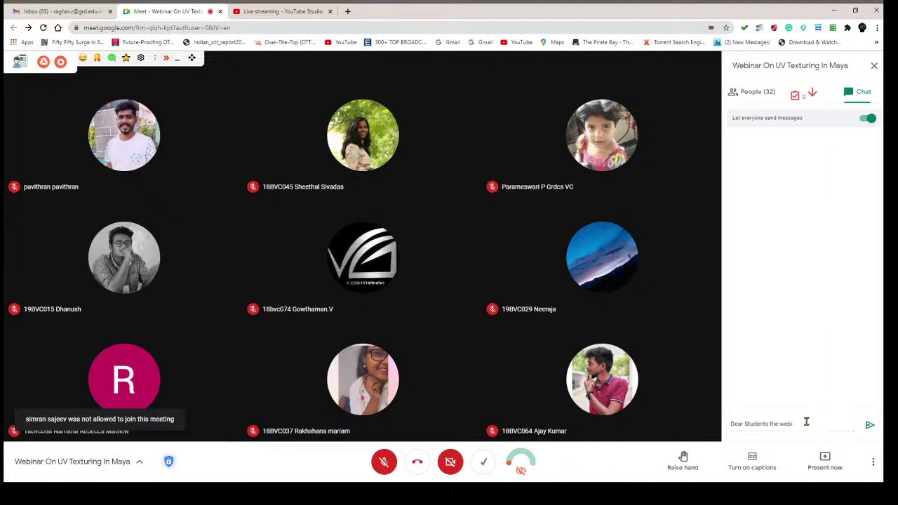
left_click(805, 422)
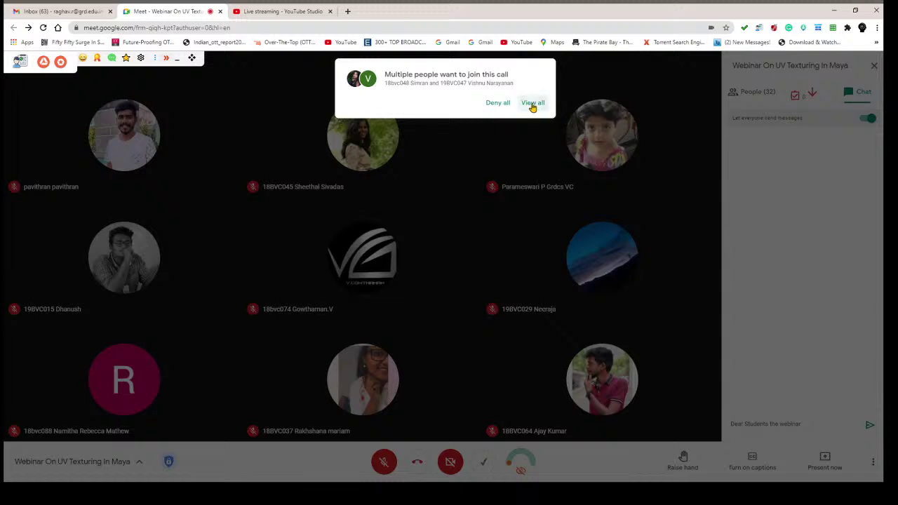
Continue the draft with 'is in Youtube Live stream as well', admitting three more arrivals
left_click(533, 103)
left_click(536, 165)
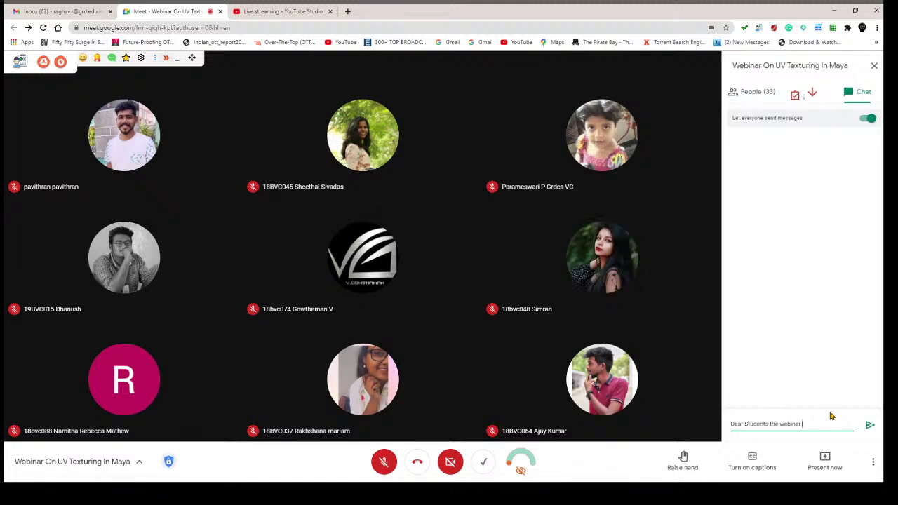
type("is")
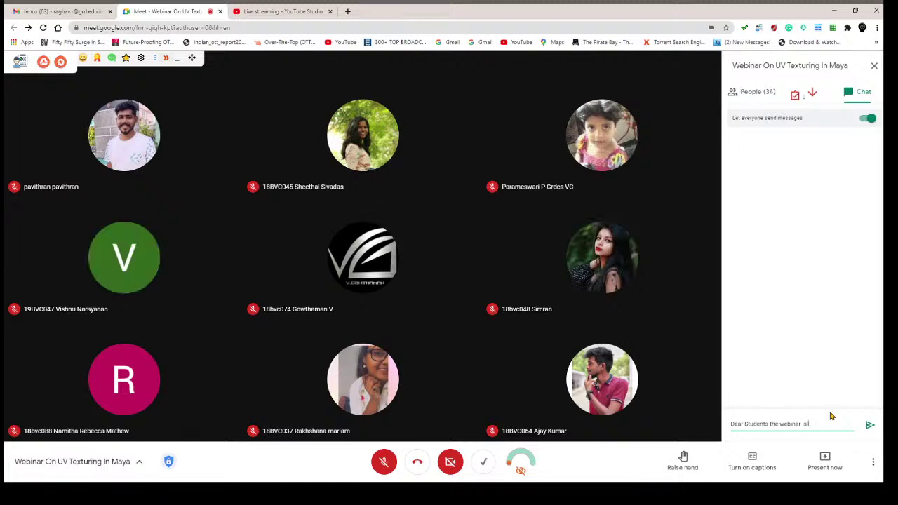
type(" in Youtub")
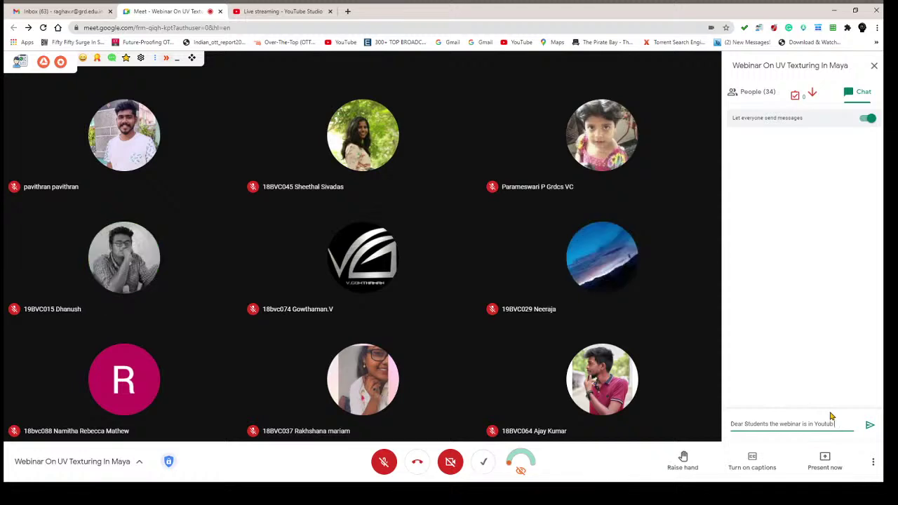
type("e")
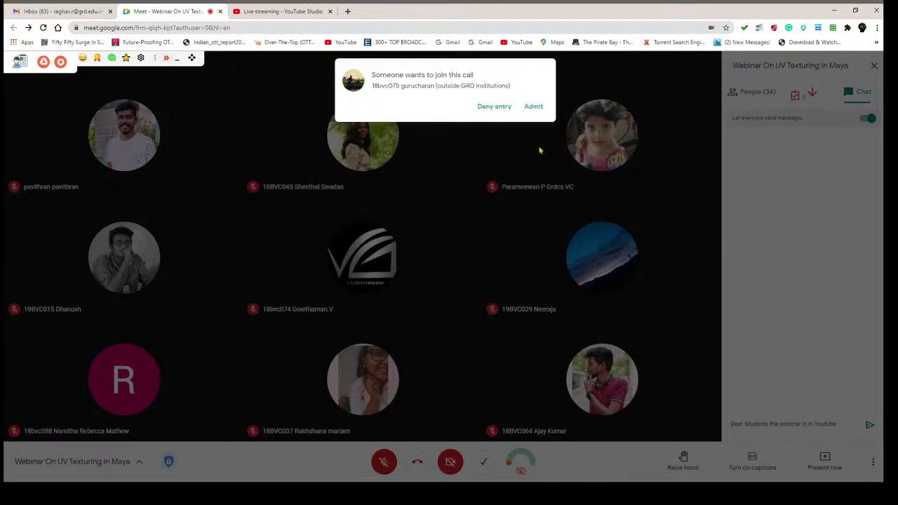
left_click(533, 105)
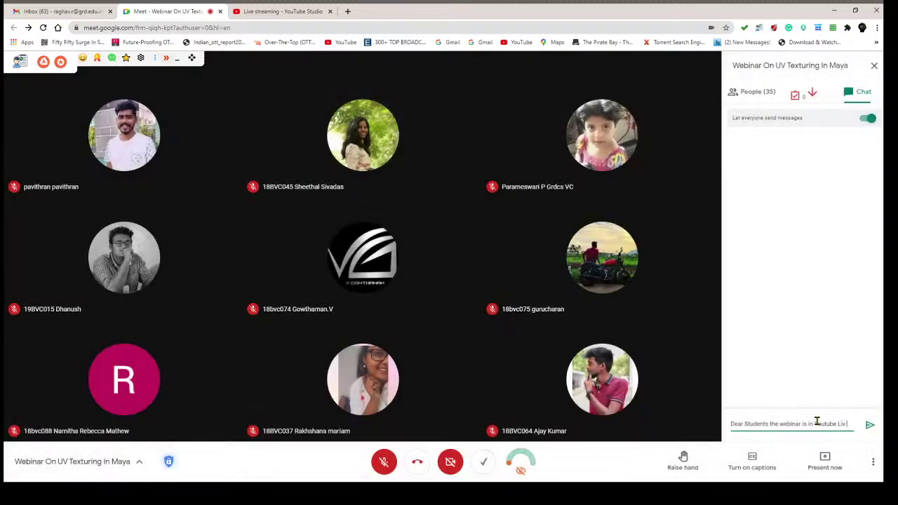
type("e")
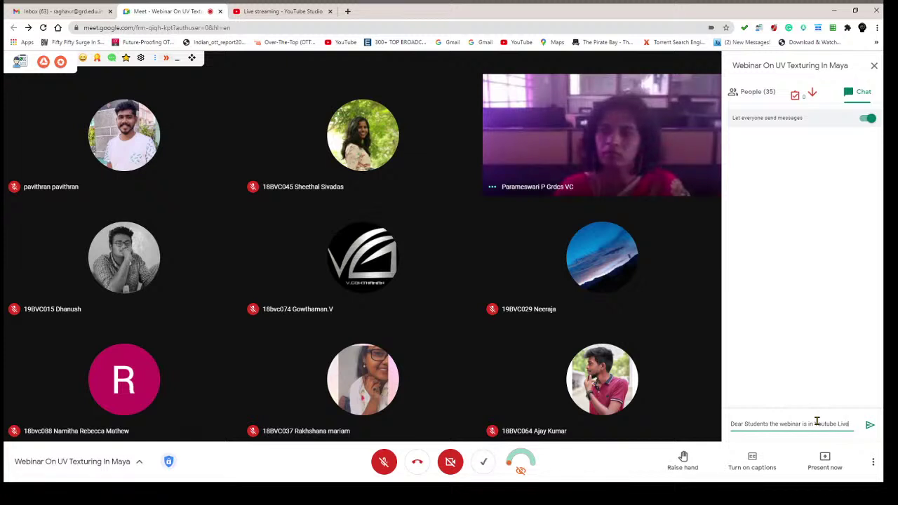
type(" strea")
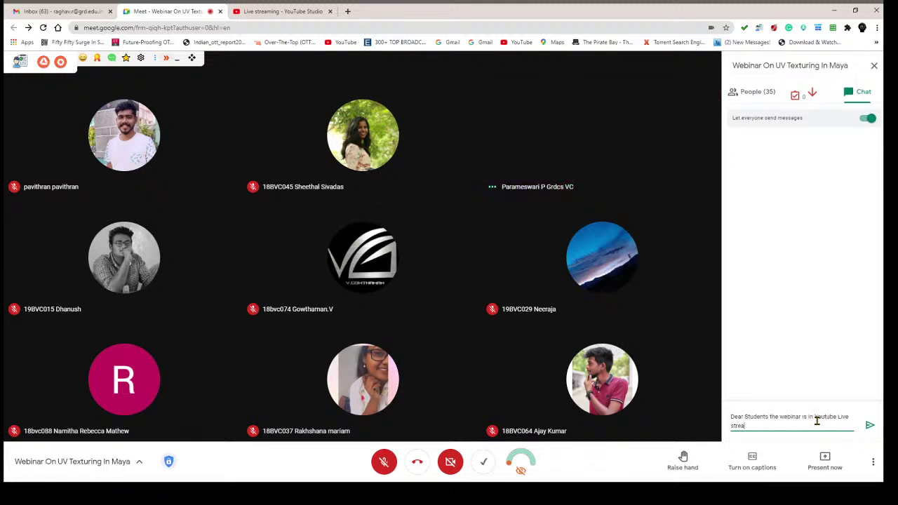
type("m as well")
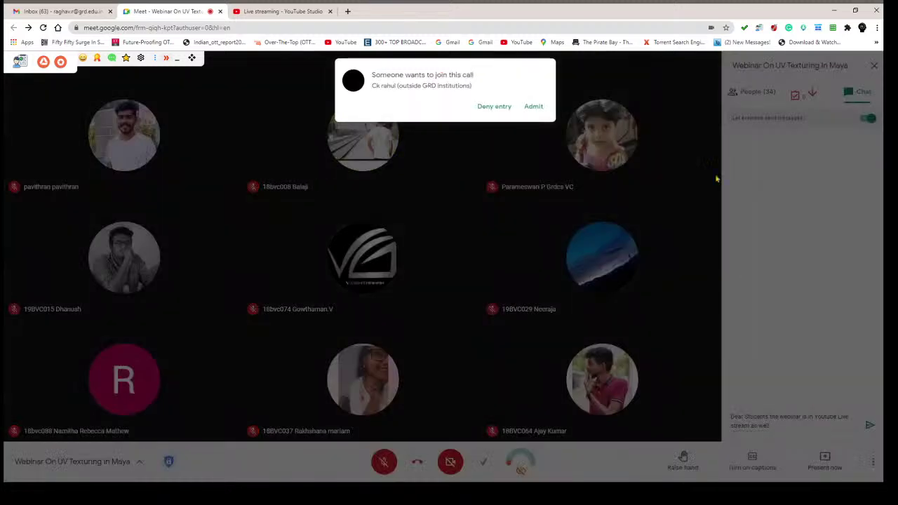
Start the chat notice by pasting the YouTube stream link, admitting waiting guests along the way
left_click(528, 107)
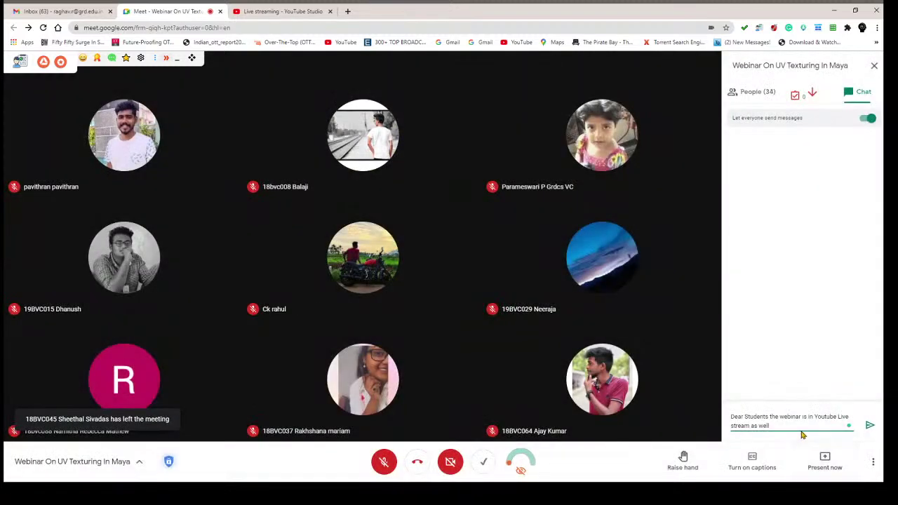
type("ell")
key("ctrl+v")
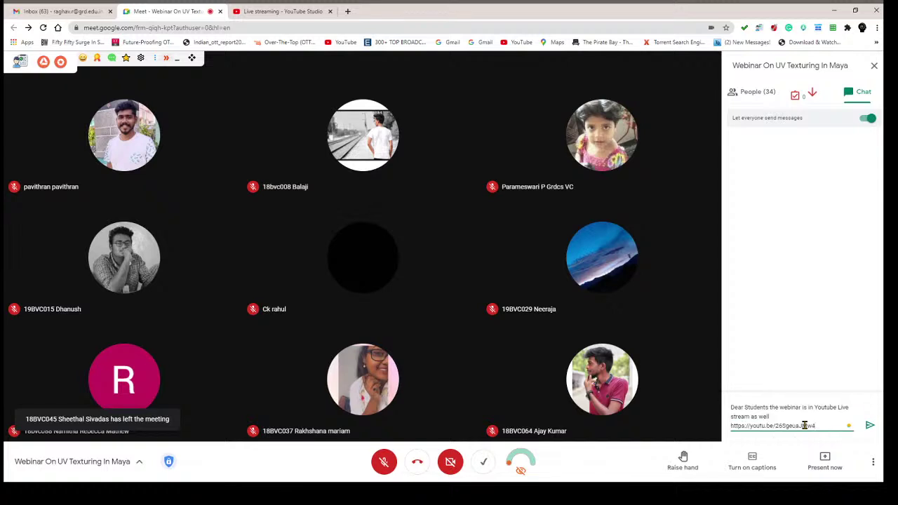
type(". f")
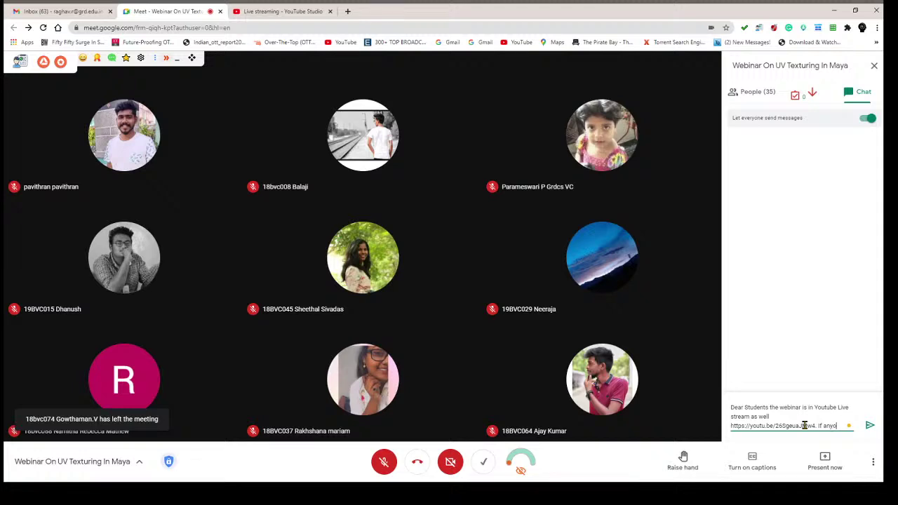
type("ne c")
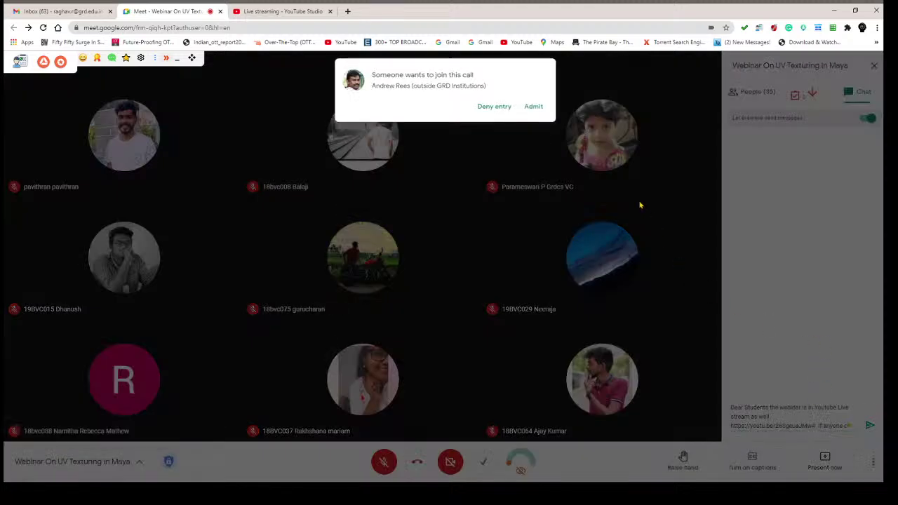
left_click(533, 106)
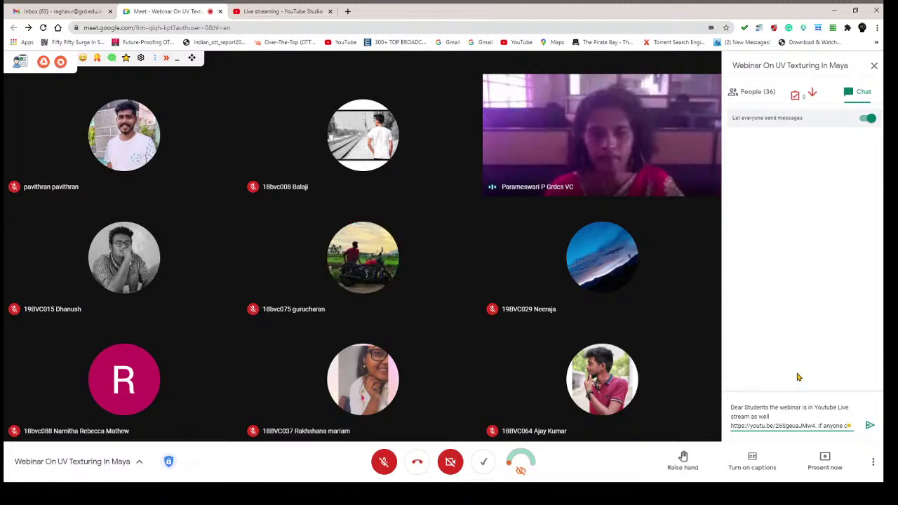
type("ouldnt j")
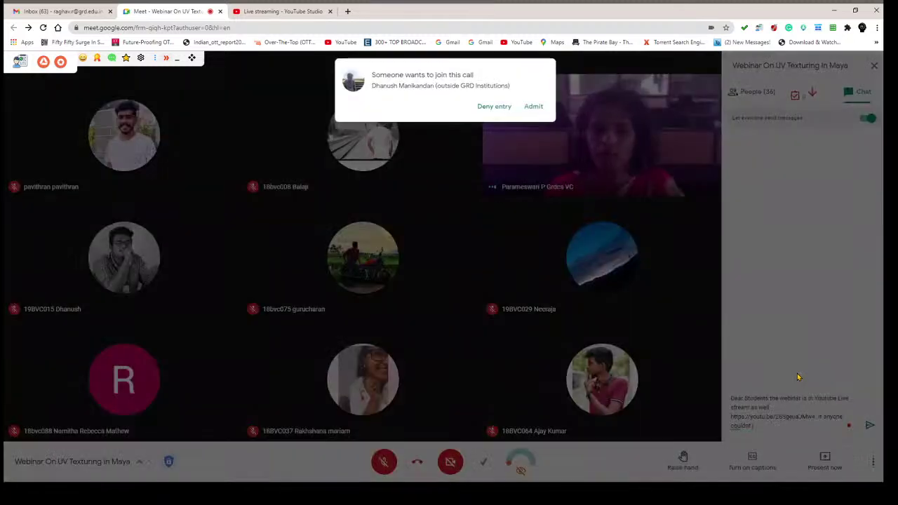
left_click(535, 106)
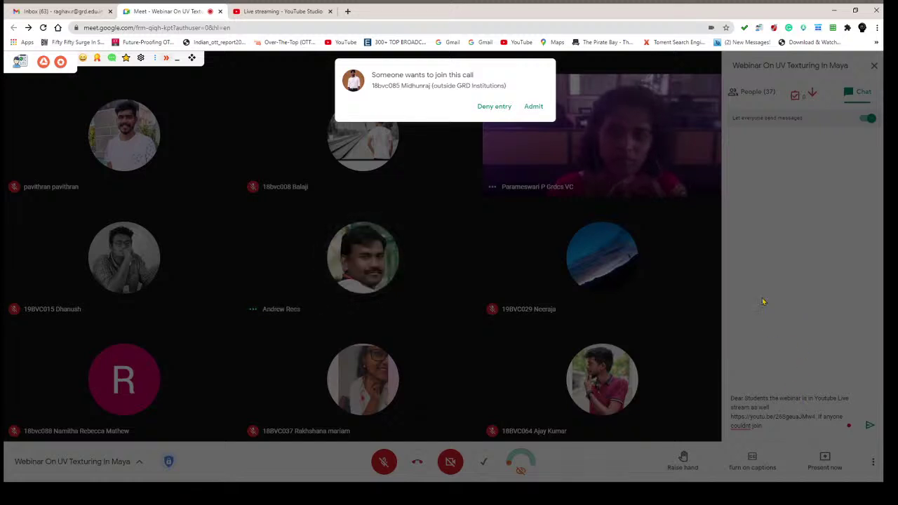
Finish the message 'If anyone couldnt the google meet, kindly join the youtube link' while admitting more guests
left_click(533, 106)
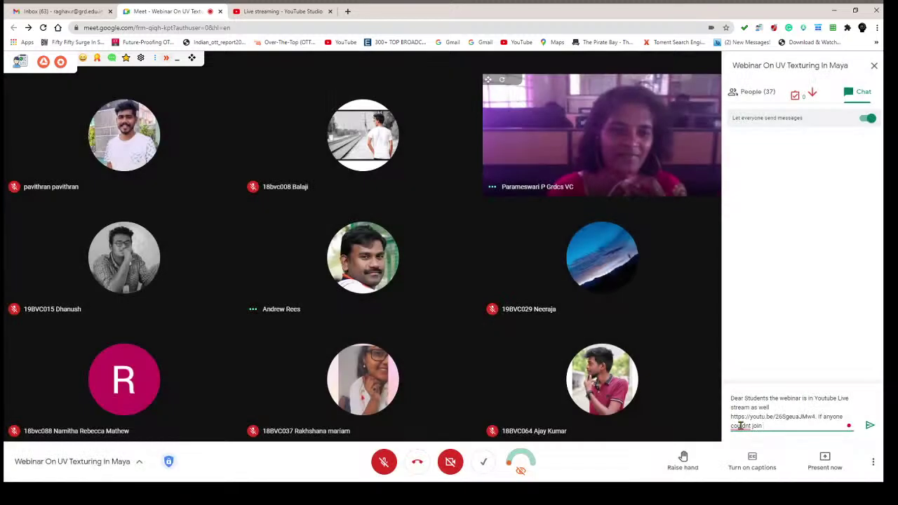
mouse_move(740, 426)
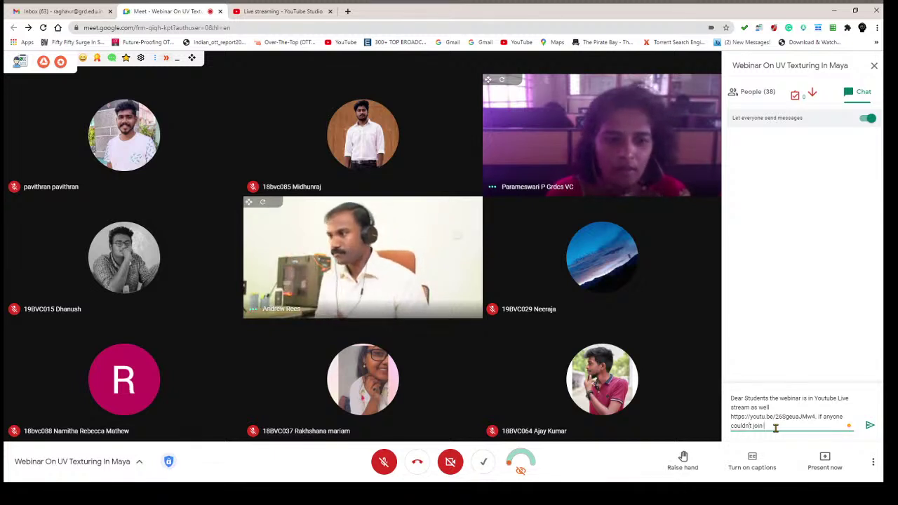
type("t")
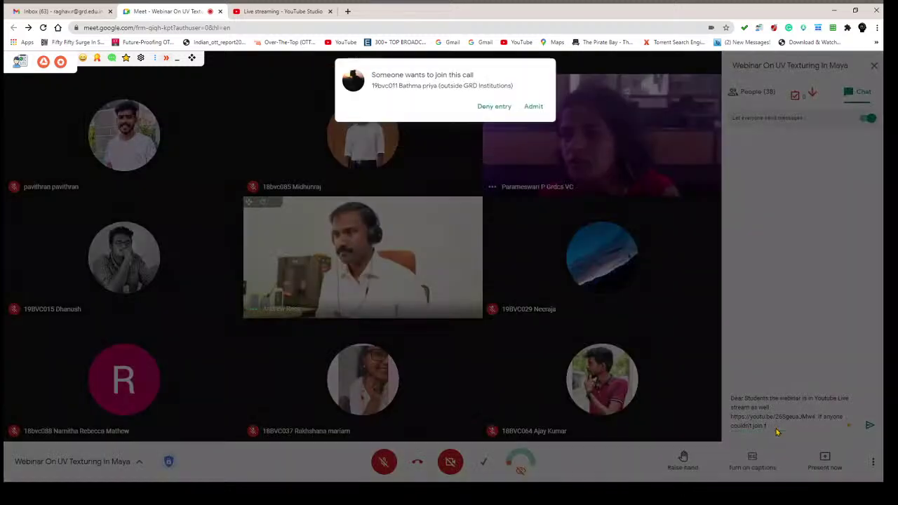
left_click(534, 107)
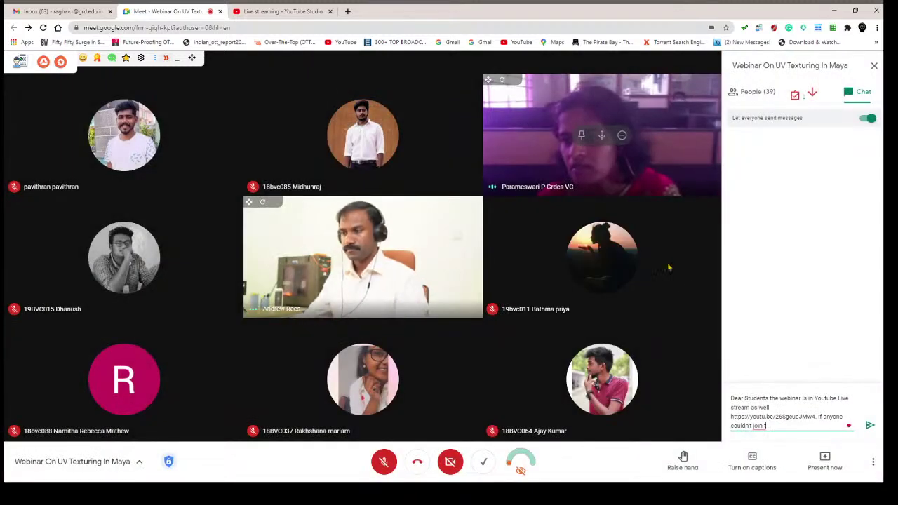
left_click(780, 425)
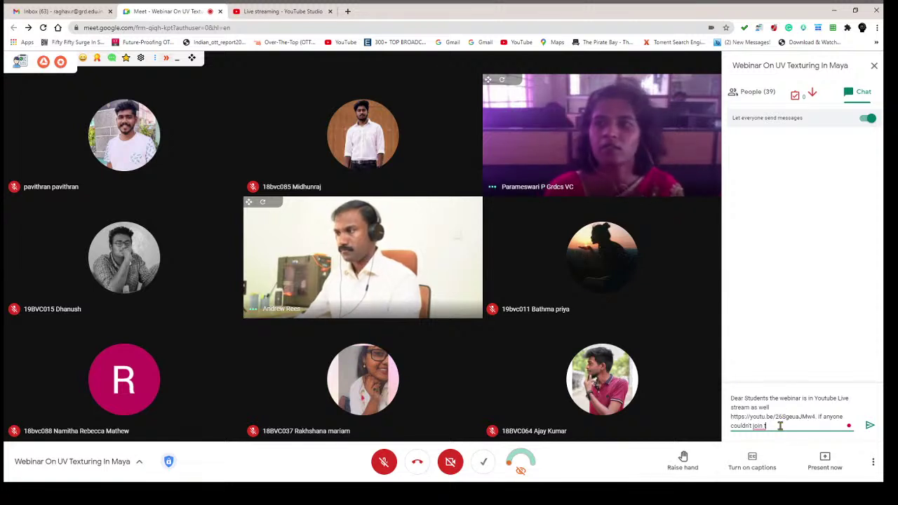
type("he google")
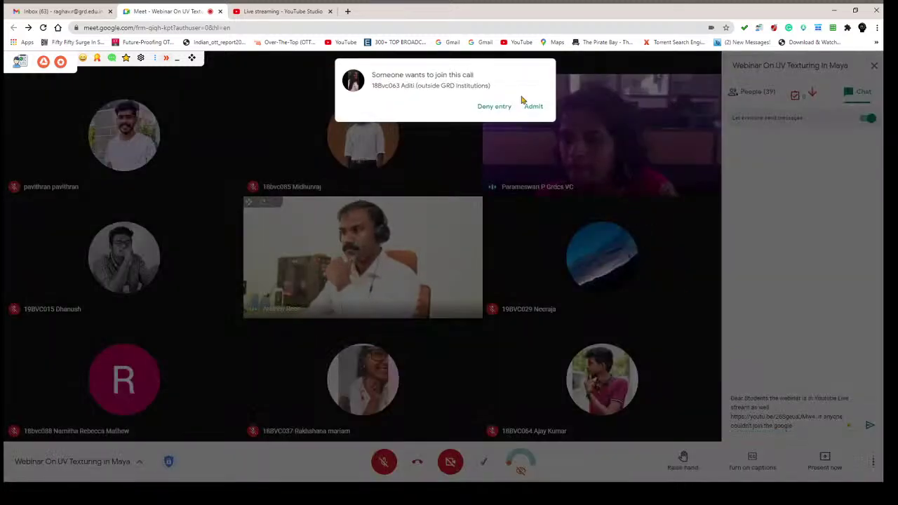
left_click(528, 109)
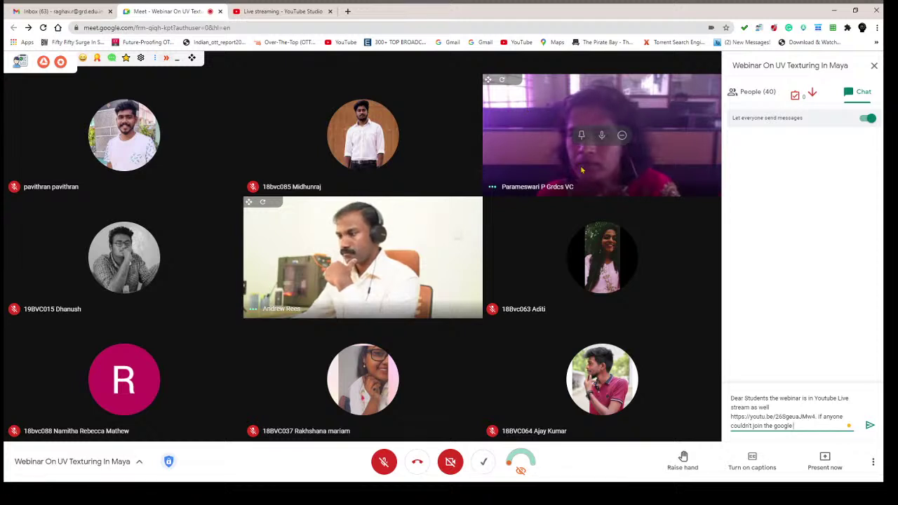
type("meet")
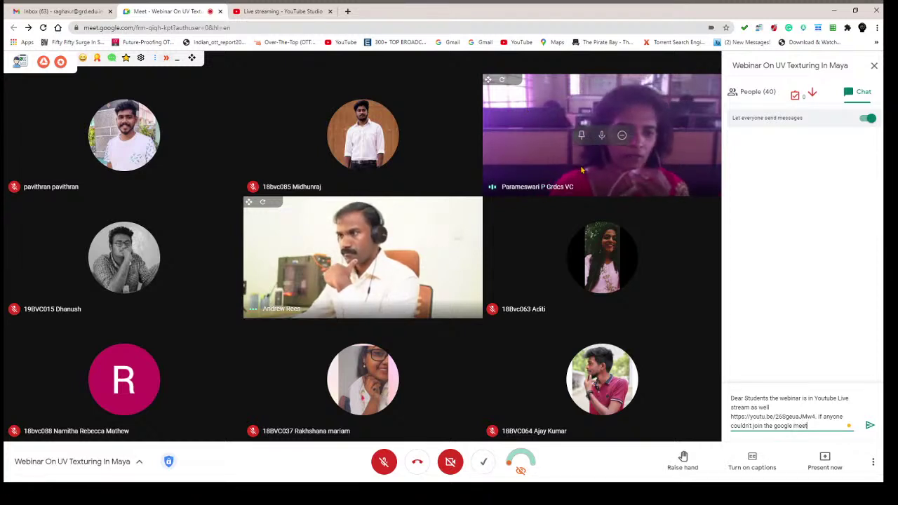
type(".")
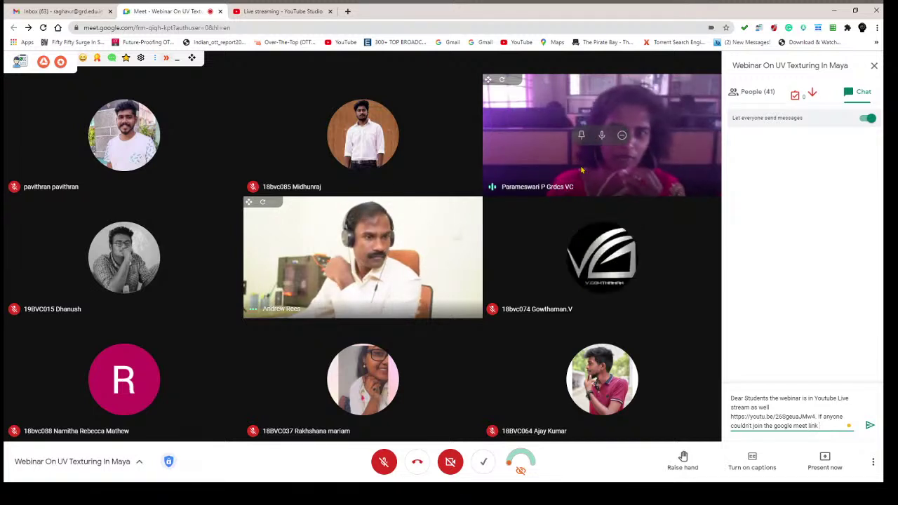
type("indly")
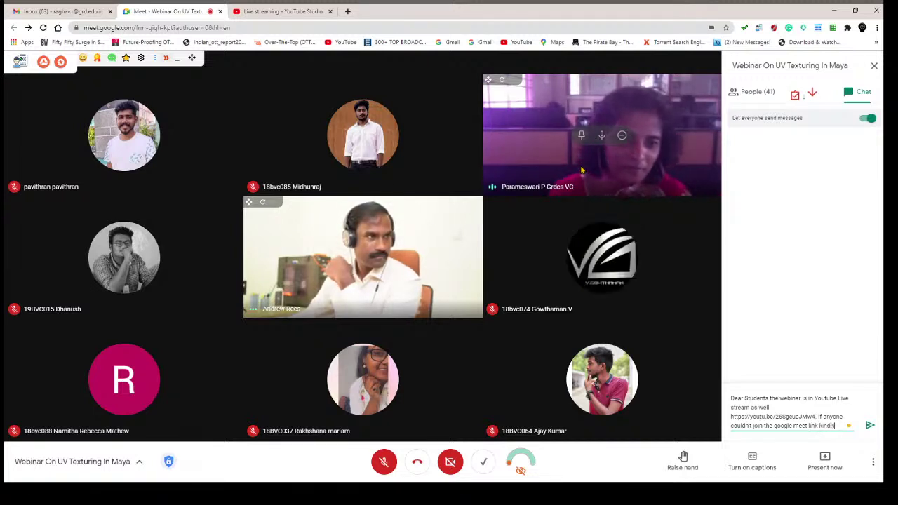
type("indly join th")
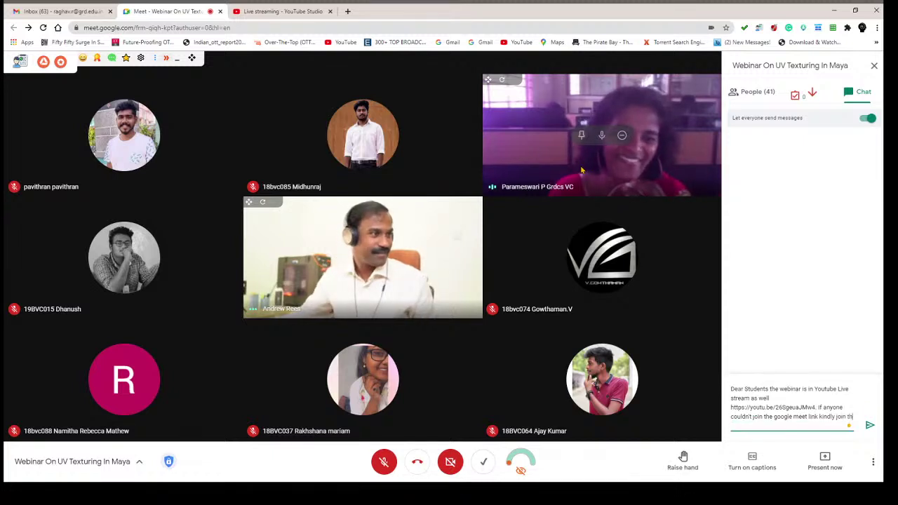
type("e g")
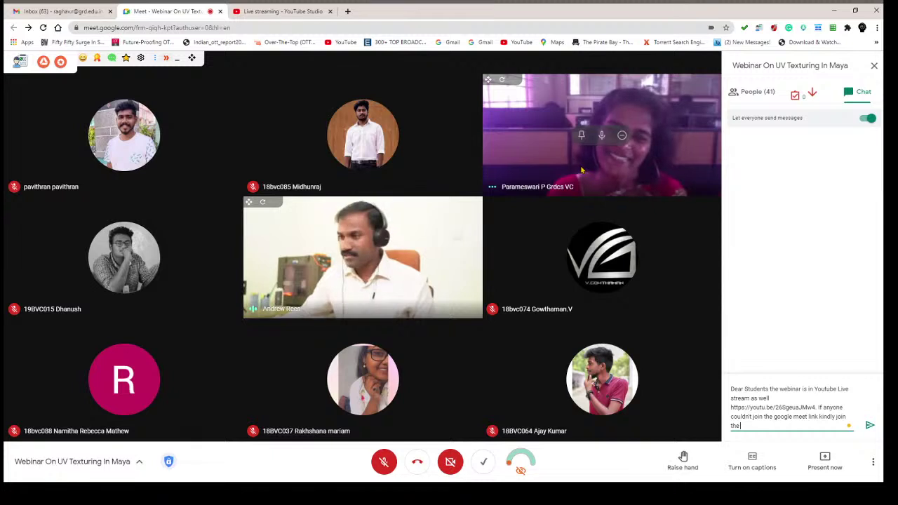
type("ou")
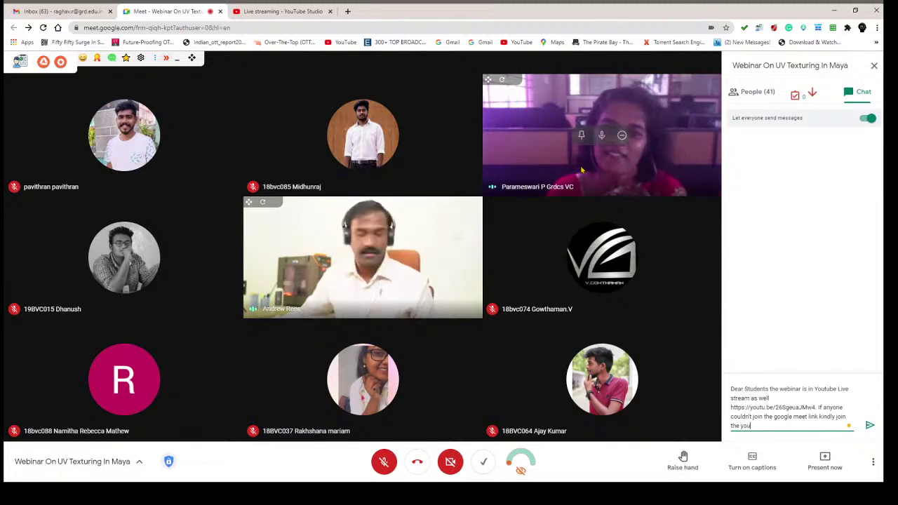
type("tube link")
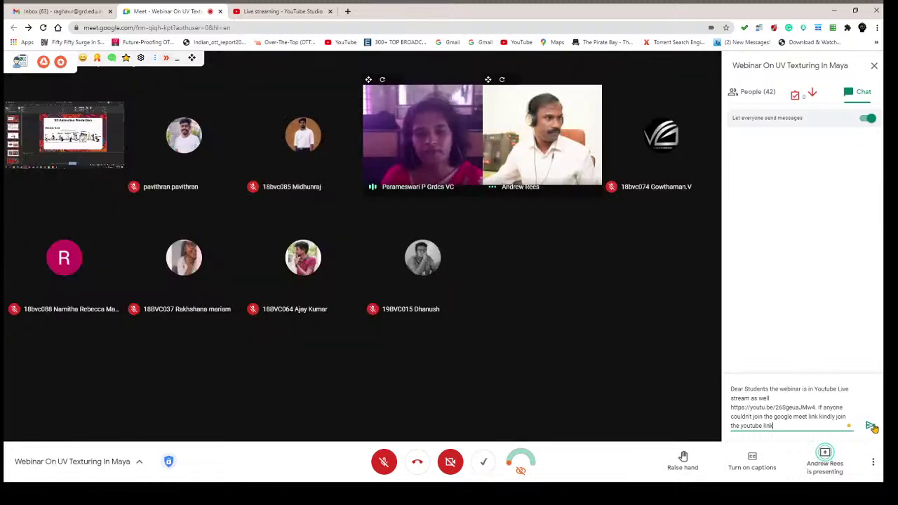
Send the YouTube live-stream notice to everyone and close the chat panel
left_click(870, 425)
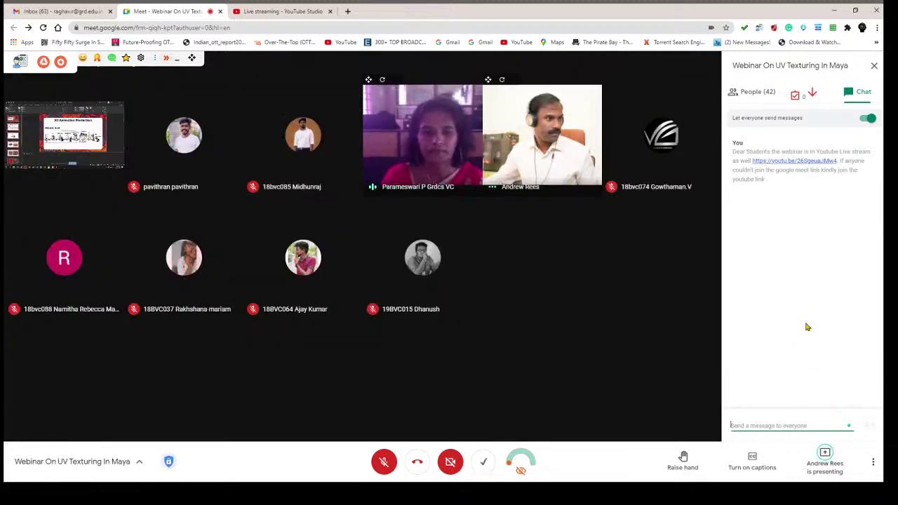
left_click_drag(782, 183, 729, 154)
key("ctrl+c")
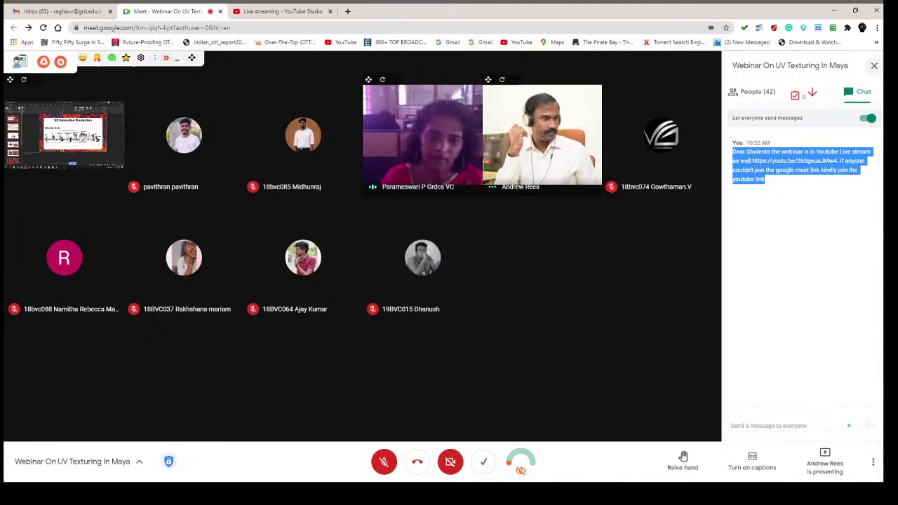
left_click(874, 66)
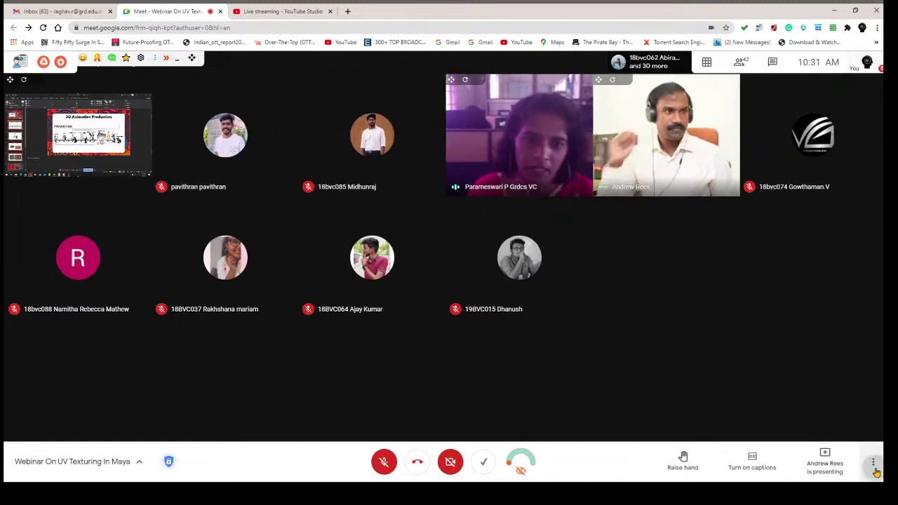
Put the meeting in full screen with the presentation large, then bring up the Record meeting prompt
left_click(874, 466)
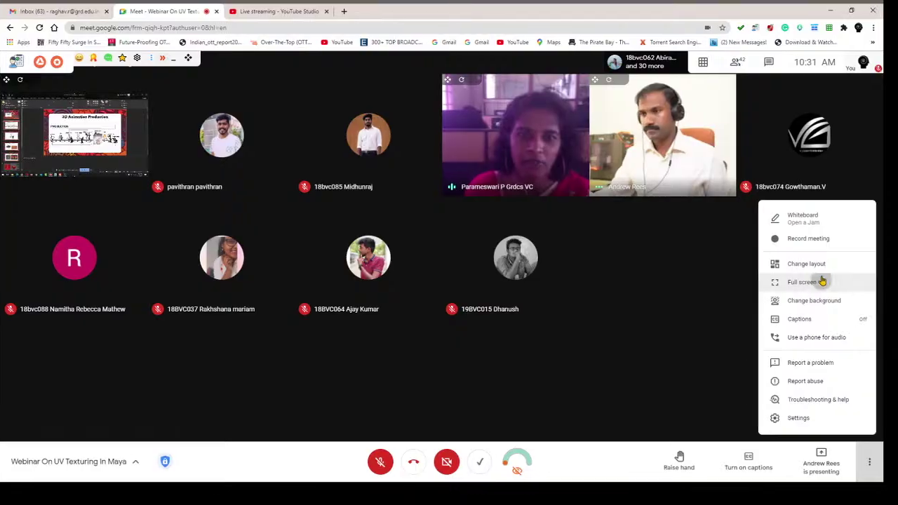
left_click(822, 282)
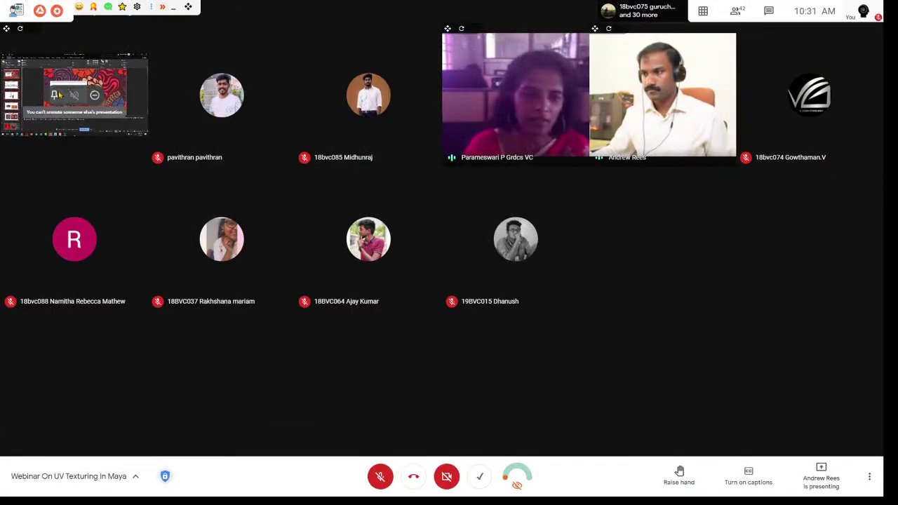
left_click(702, 11)
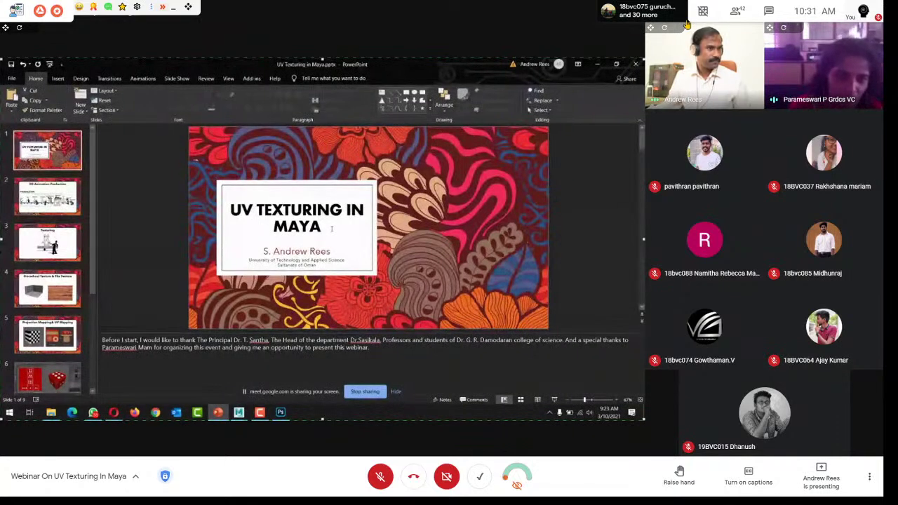
left_click(869, 481)
left_click(809, 253)
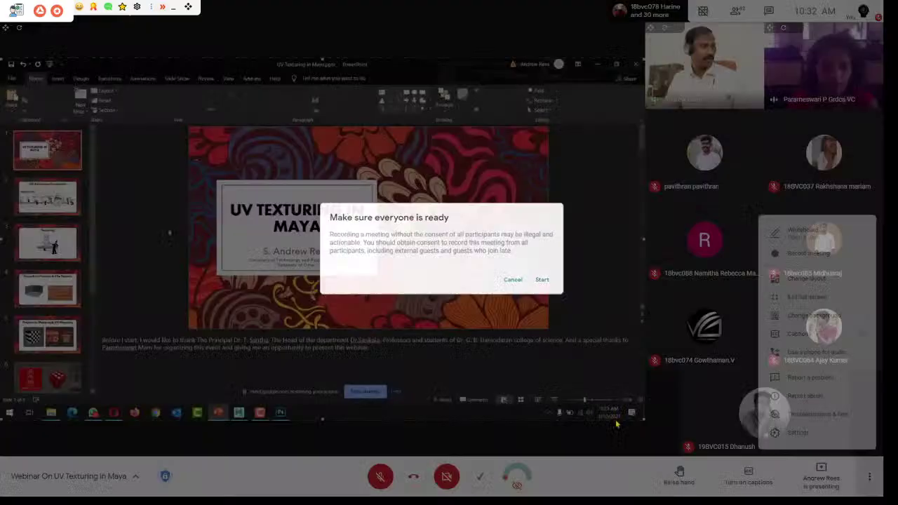
Confirm starting the recording and admit all four waiting students at once
left_click(544, 281)
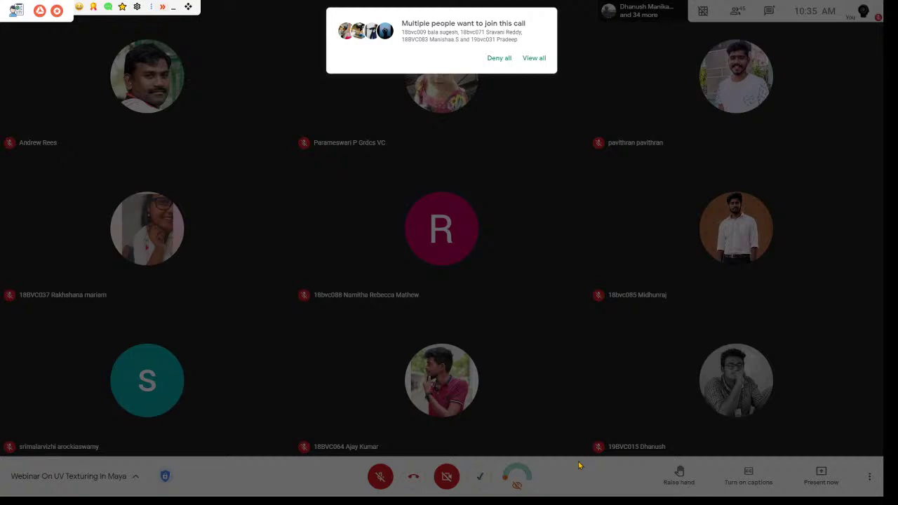
left_click(528, 61)
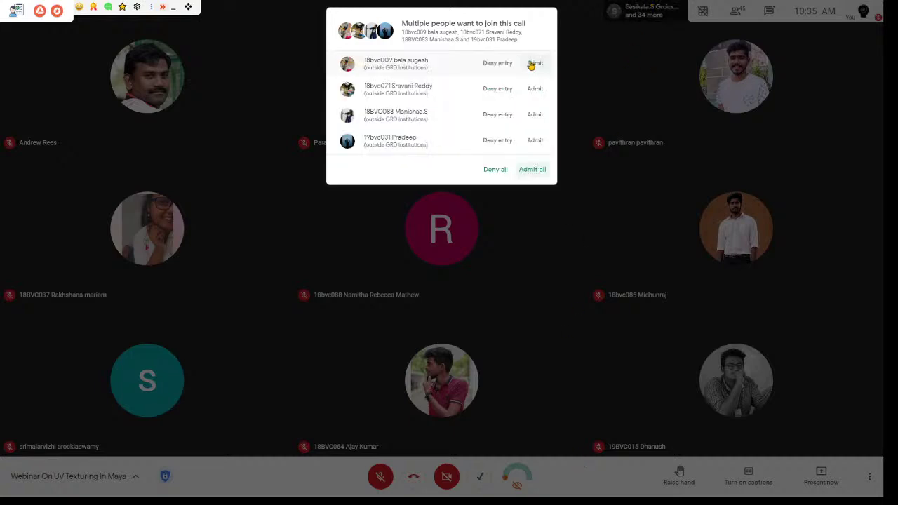
left_click(536, 173)
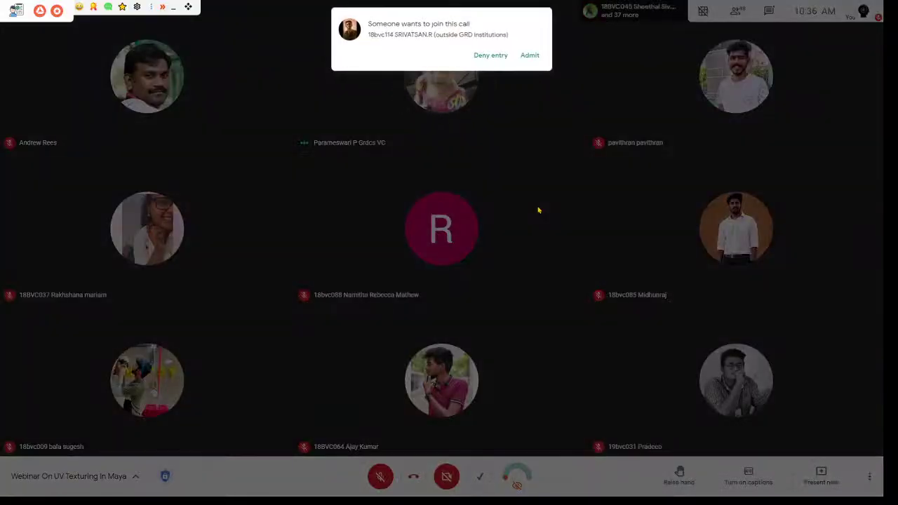
Admit two more students individually and reopen the chat panel
left_click(530, 55)
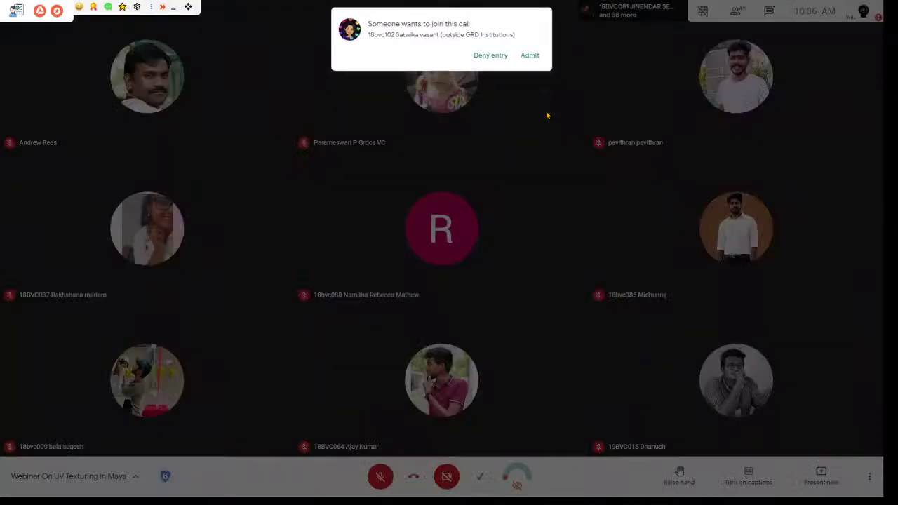
left_click(530, 56)
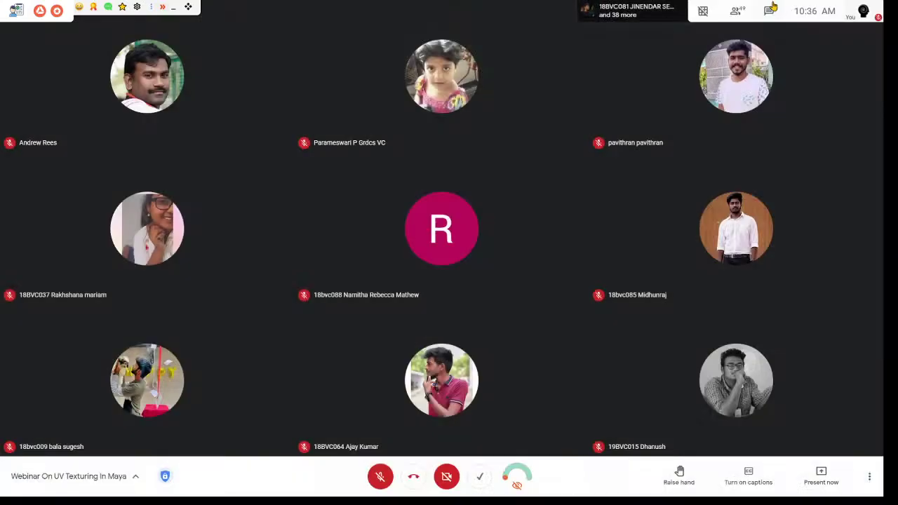
left_click(769, 11)
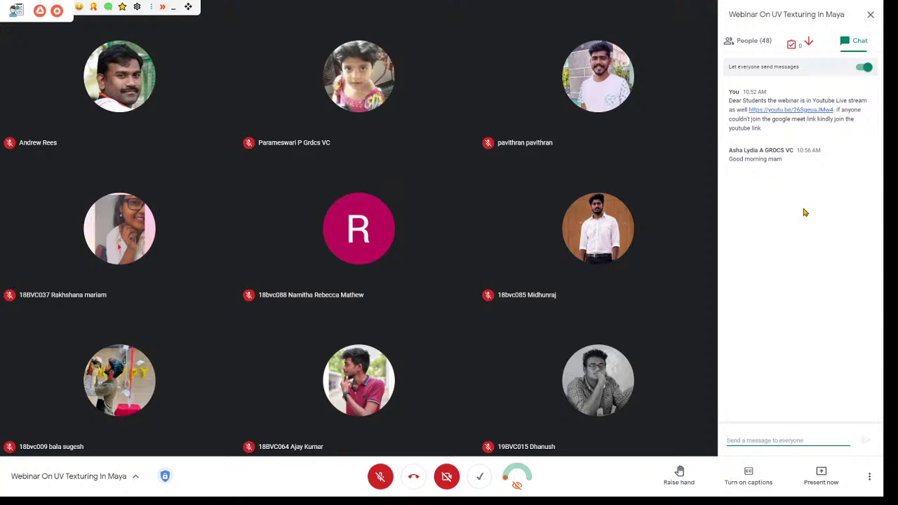
left_click(755, 41)
scroll(793, 162, "down", 5)
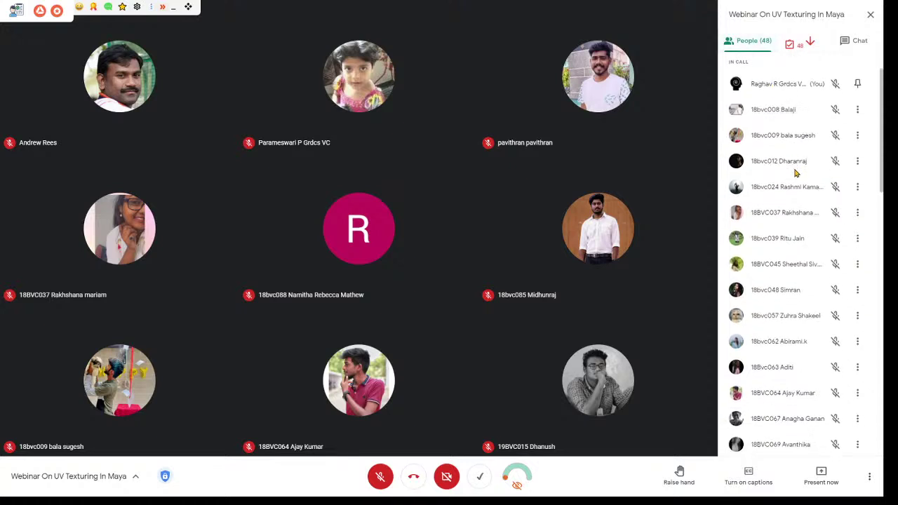
scroll(796, 173, "down", 7)
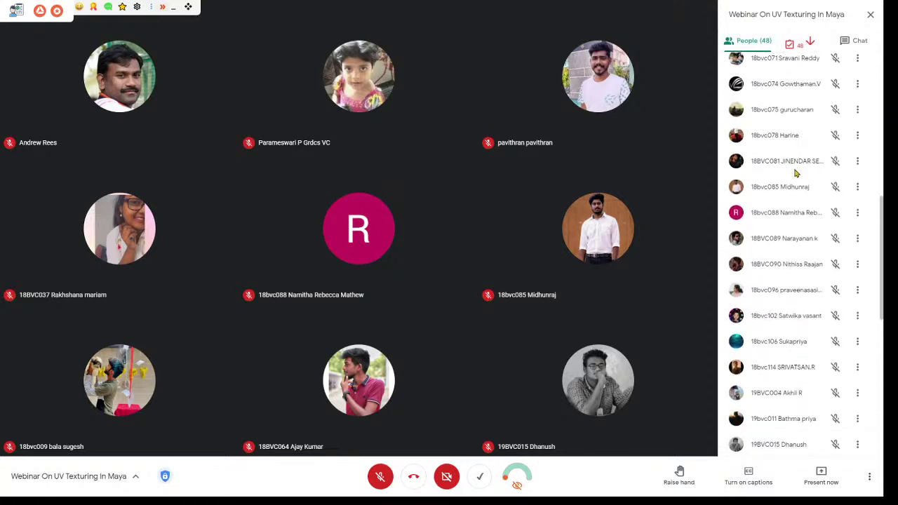
scroll(796, 173, "down", 7)
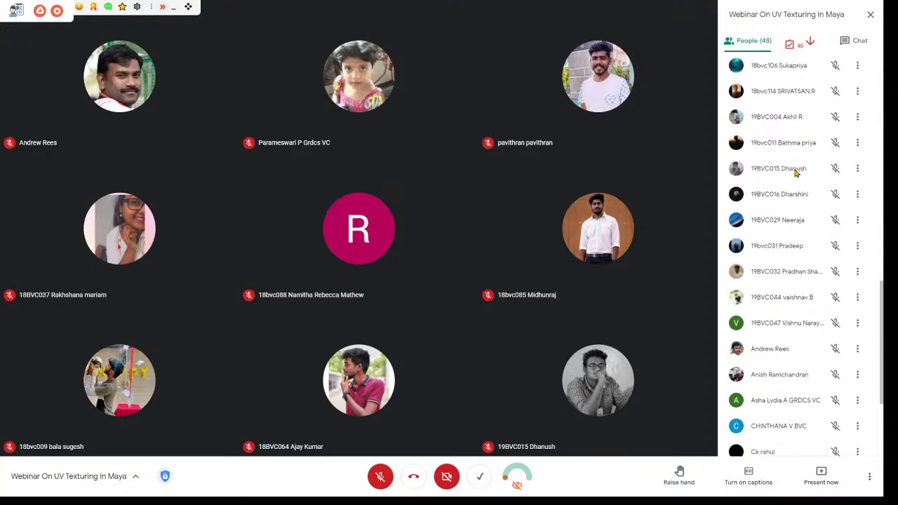
scroll(795, 173, "down", 3)
scroll(796, 172, "down", 2)
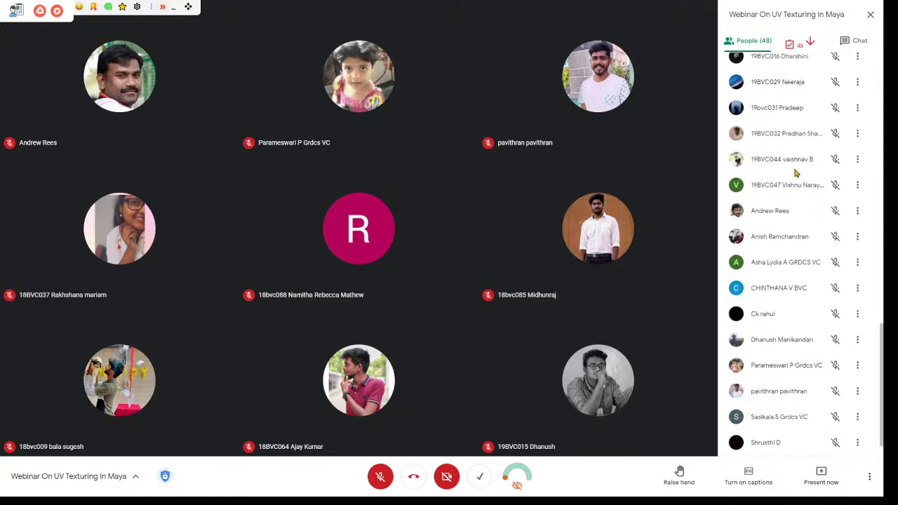
scroll(796, 172, "down", 1)
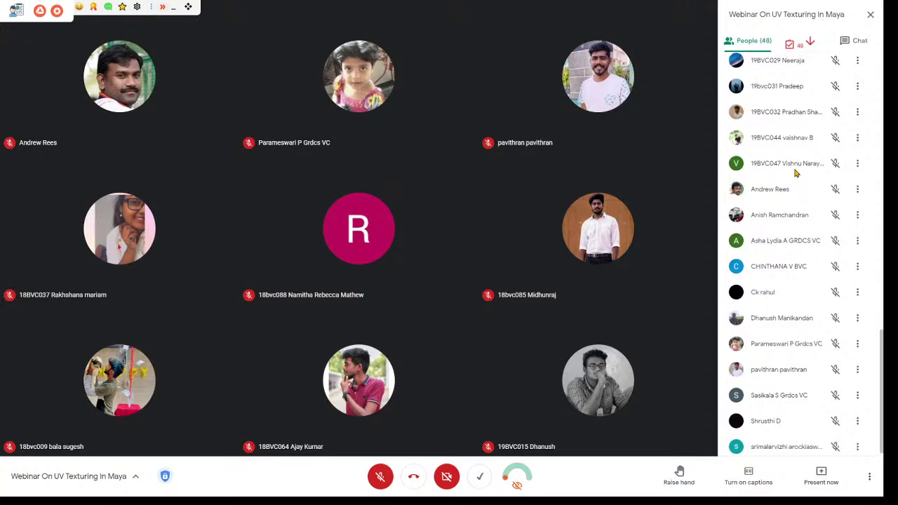
scroll(795, 172, "up", 15)
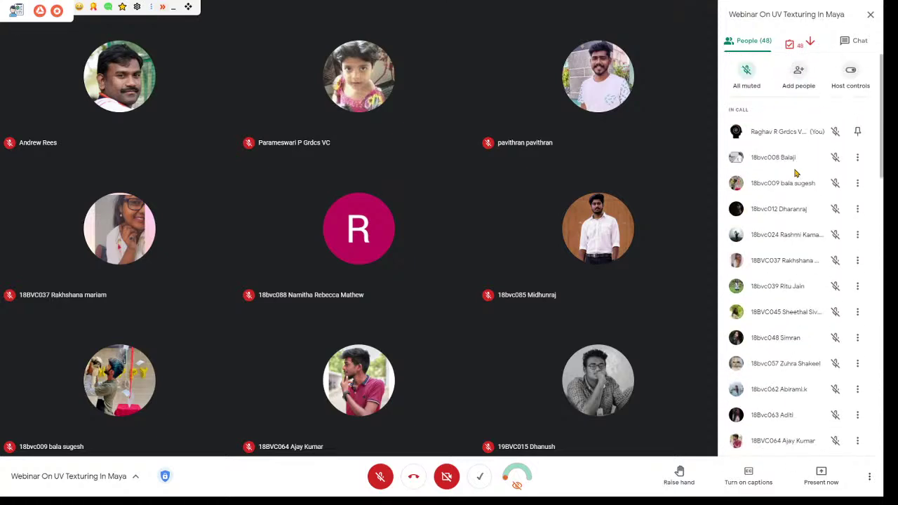
Paste and send the YouTube link message in chat, admit one waiting person, then close the panel
left_click(855, 40)
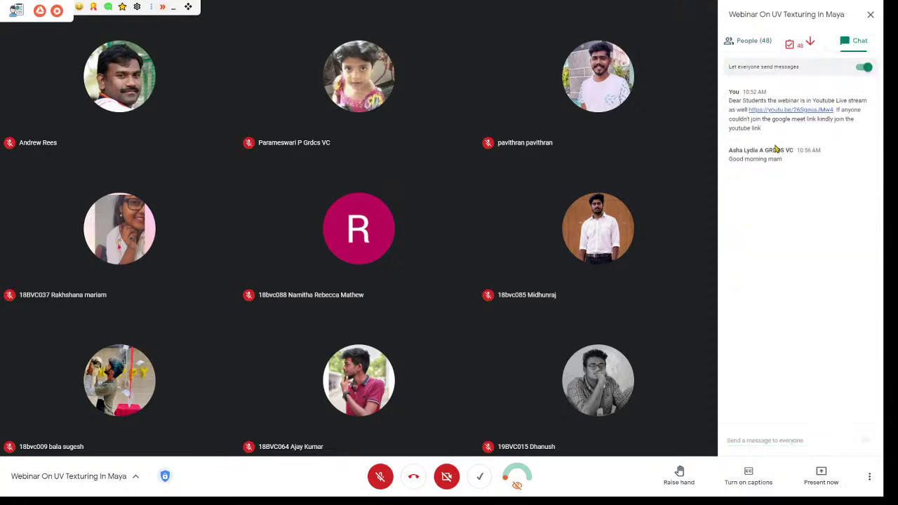
left_click(785, 442)
key("ctrl+v")
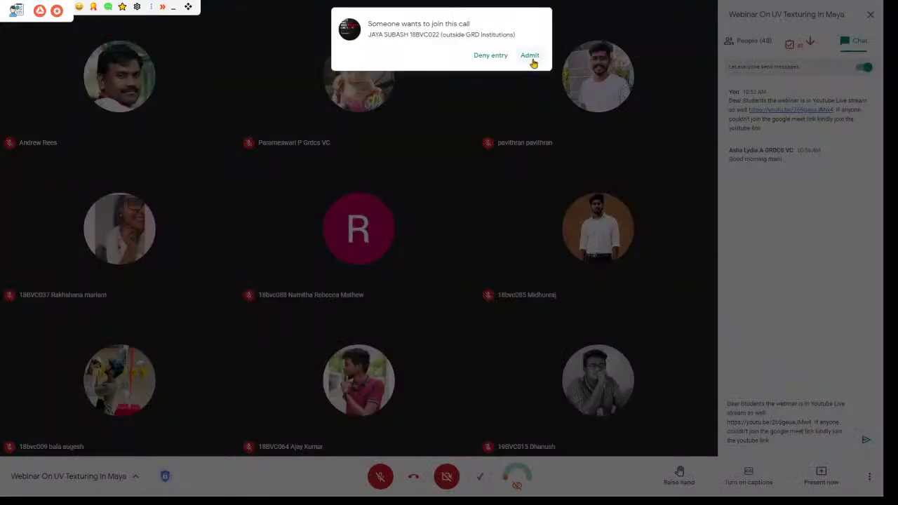
left_click(526, 62)
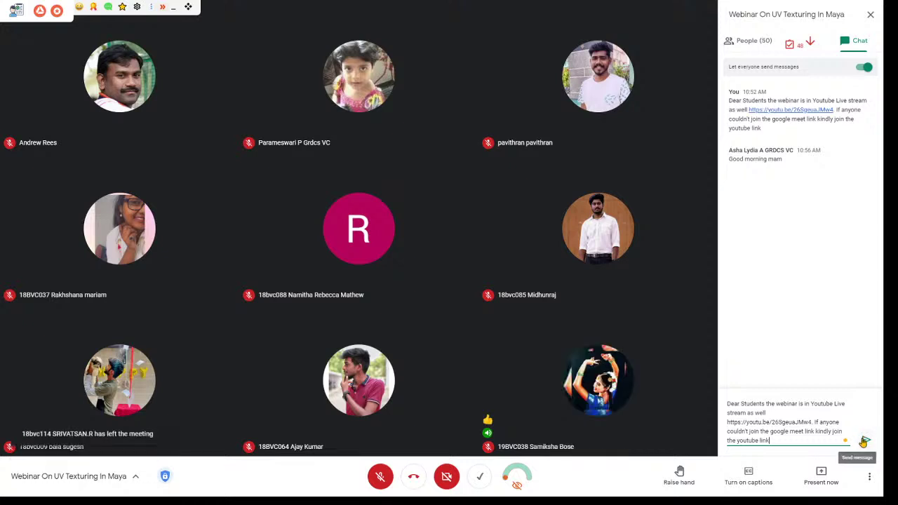
left_click(864, 441)
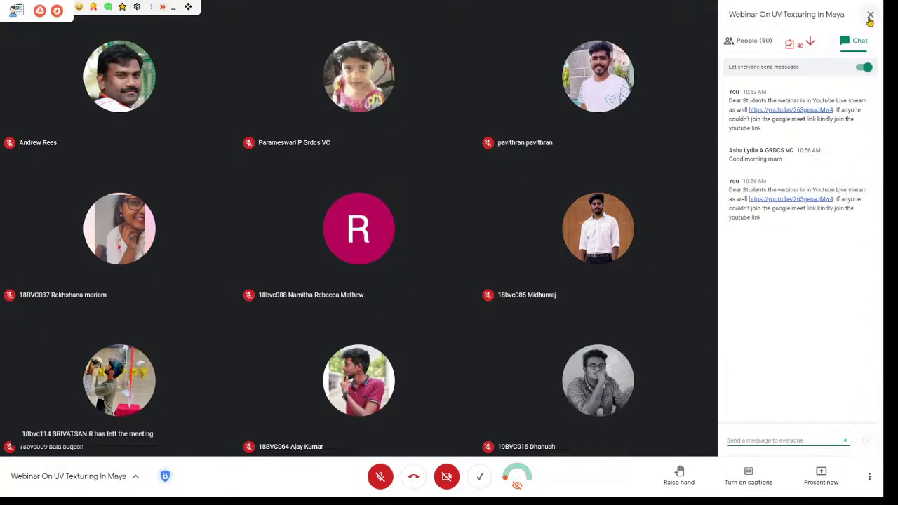
left_click(869, 17)
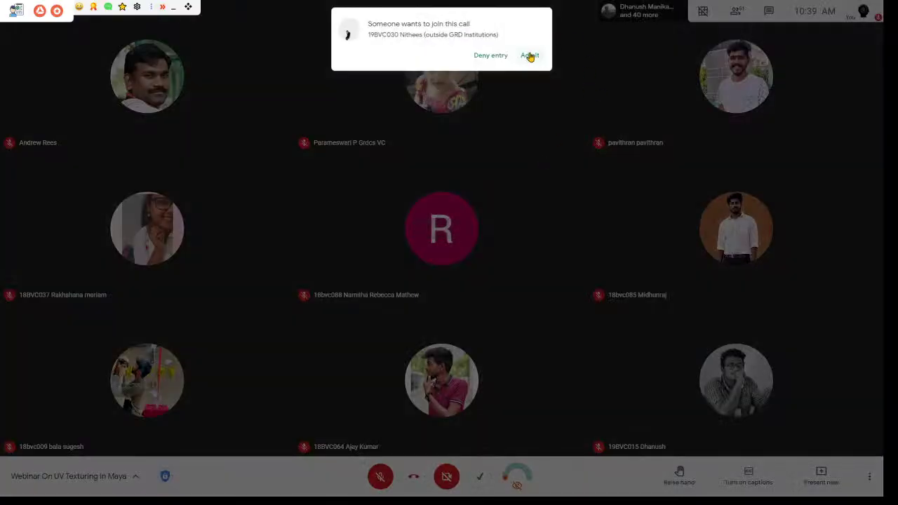
Admit the person in the 'Someone wants to join this call' request
left_click(530, 56)
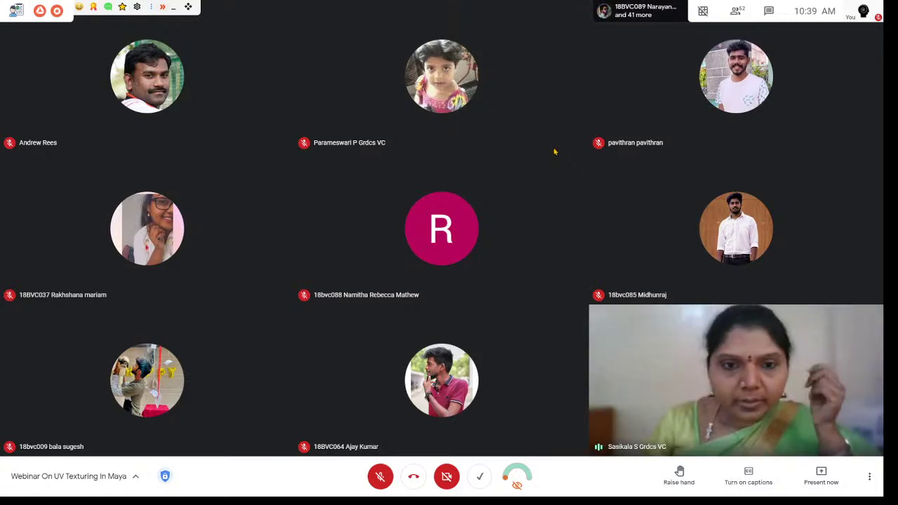
Briefly open and close the chat, then unmute your microphone from the bottom bar
left_click(769, 13)
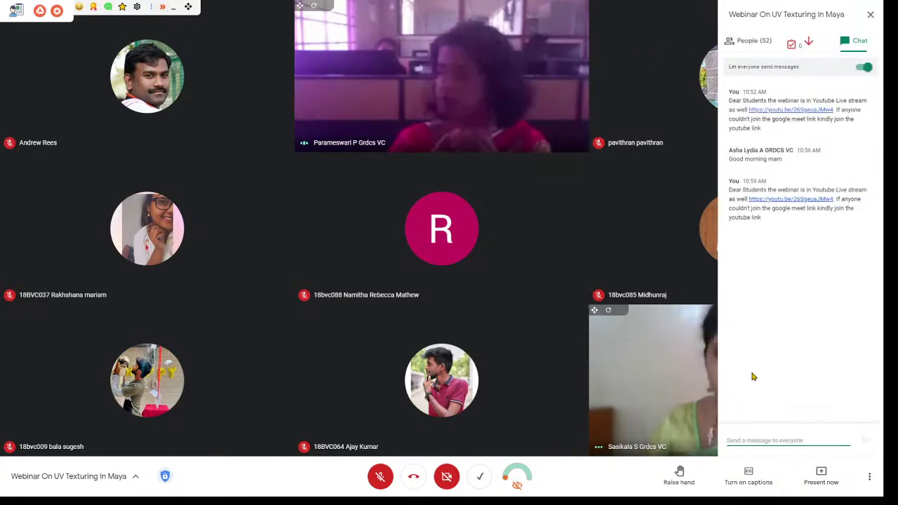
left_click(871, 14)
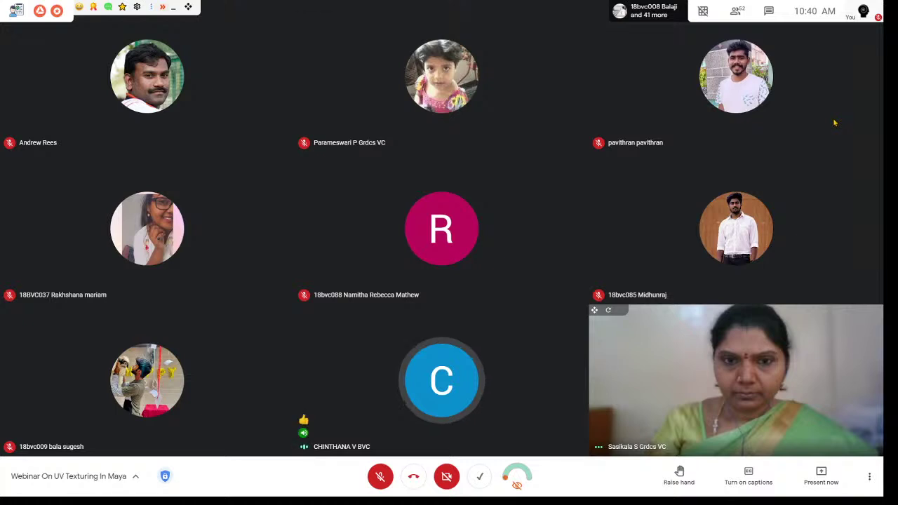
left_click(379, 477)
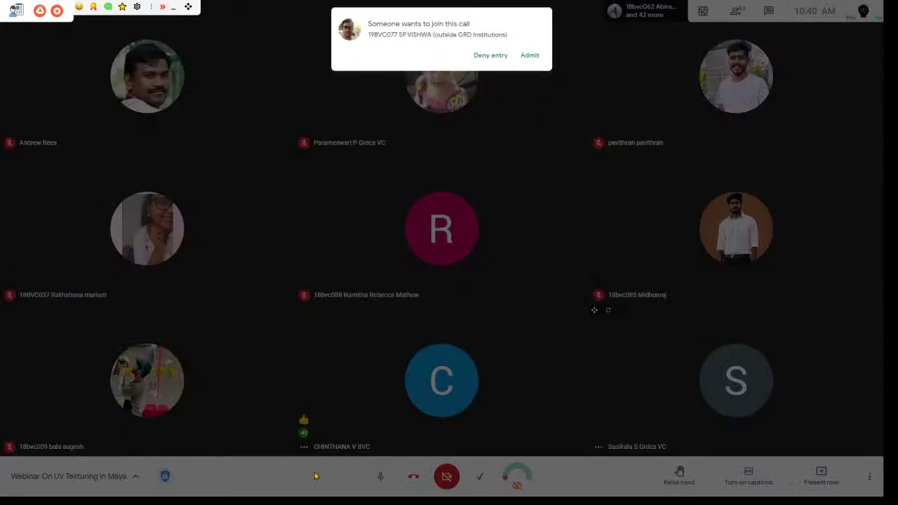
left_click(534, 56)
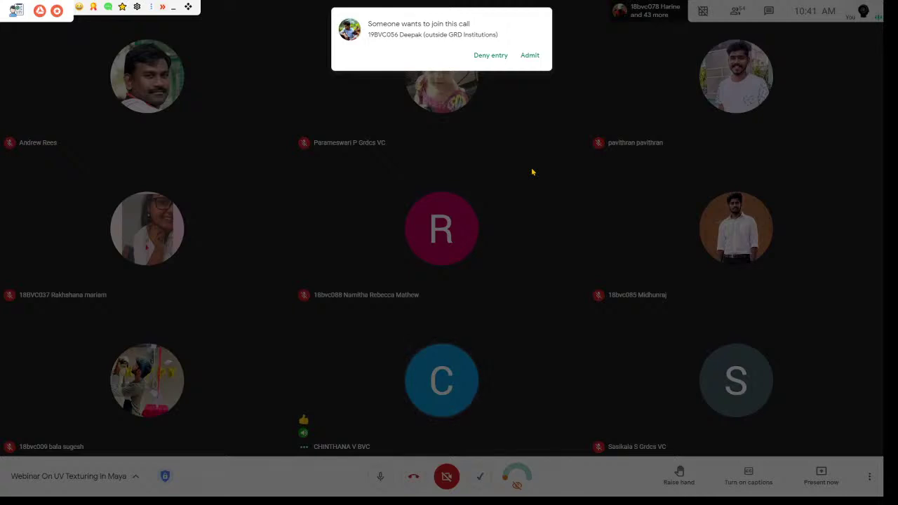
left_click(530, 55)
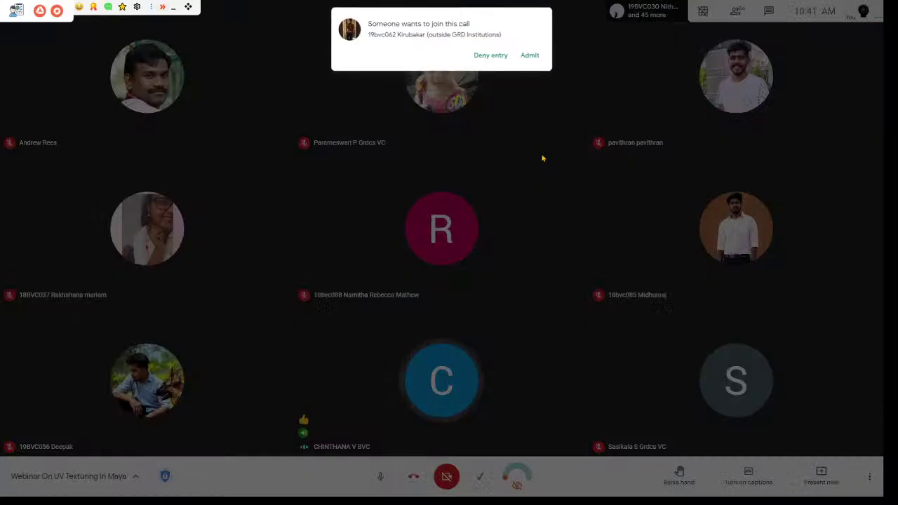
left_click(531, 57)
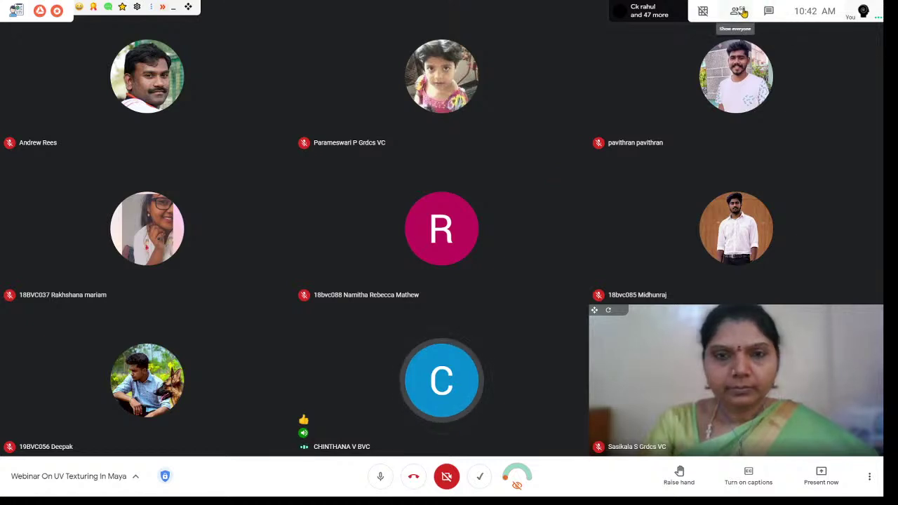
mouse_move(708, 11)
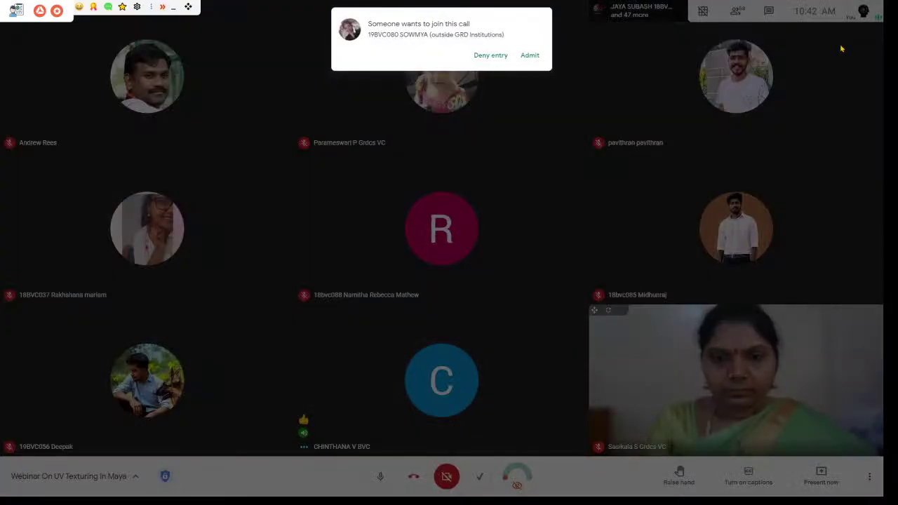
left_click(527, 55)
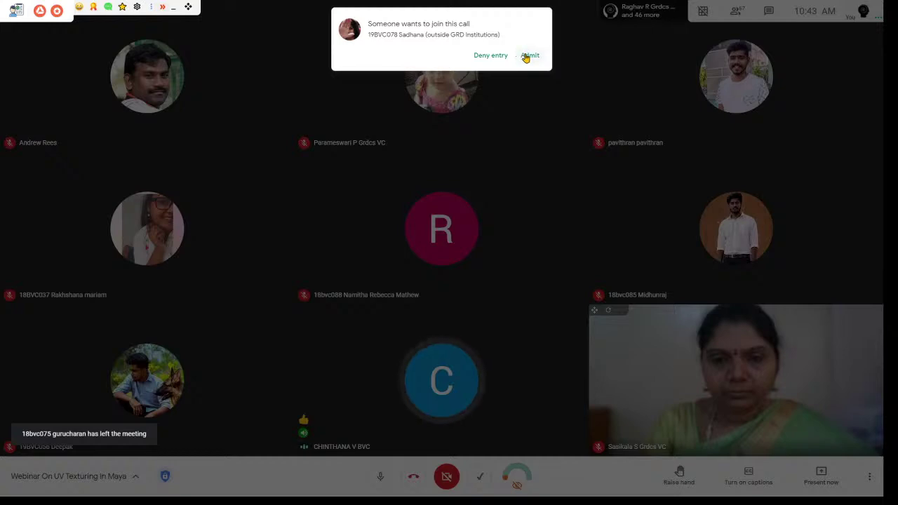
left_click(527, 56)
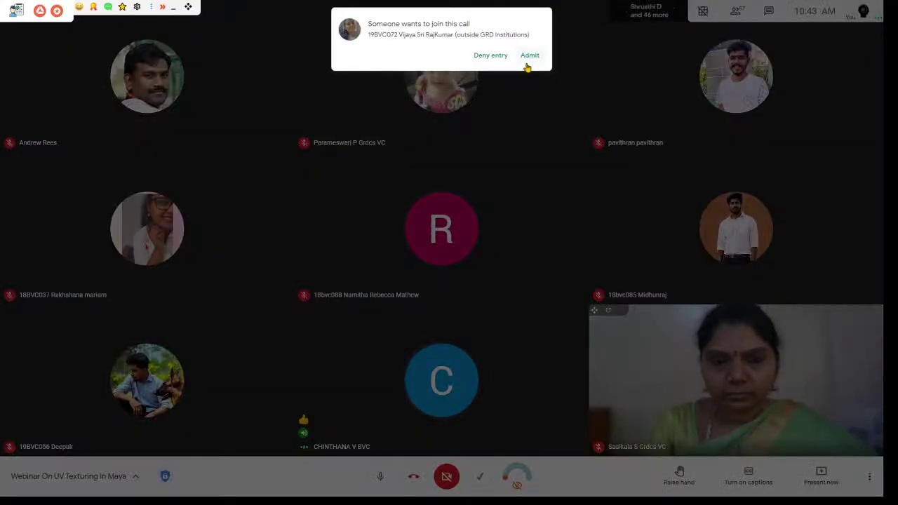
left_click(532, 56)
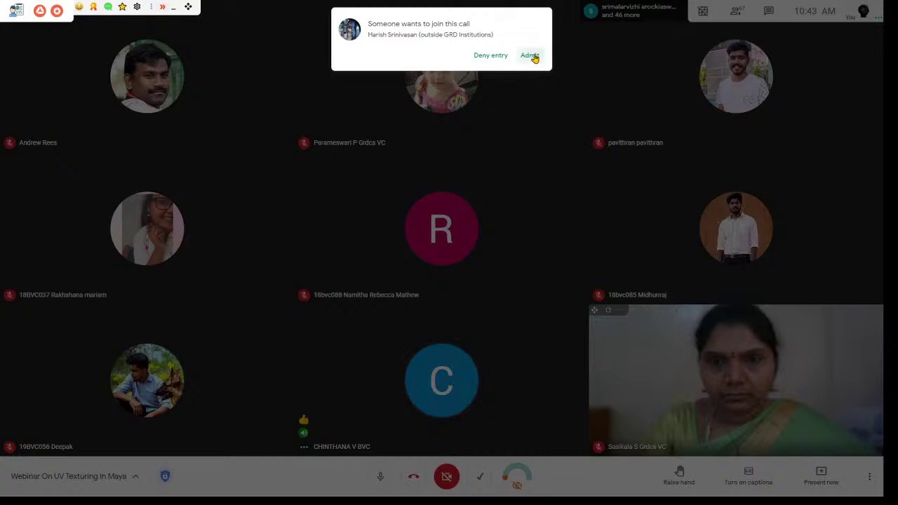
left_click(531, 56)
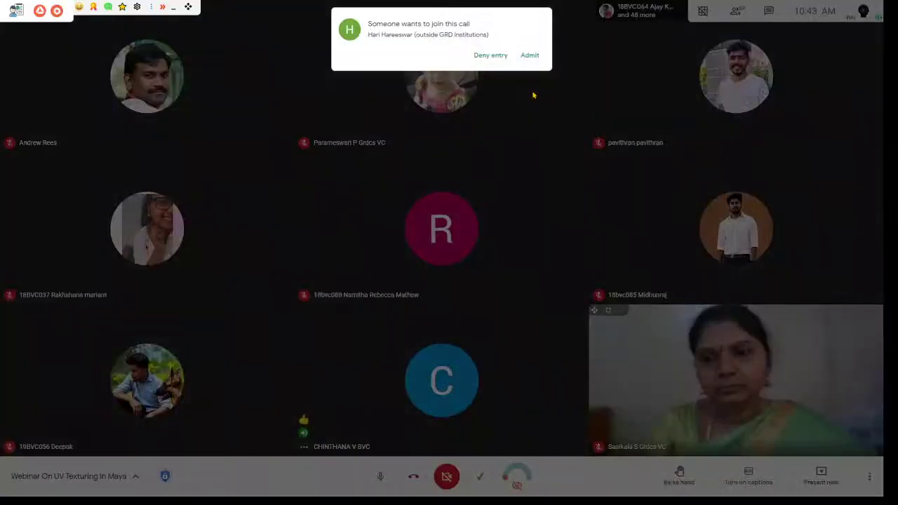
left_click(531, 56)
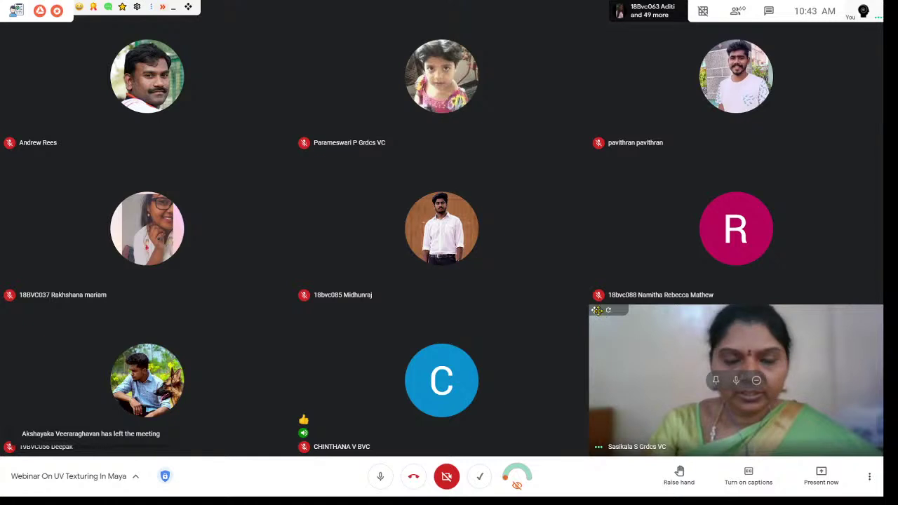
Toggle the grid extension's video-only option and admit the waiting guest
left_click(705, 12)
left_click(705, 12)
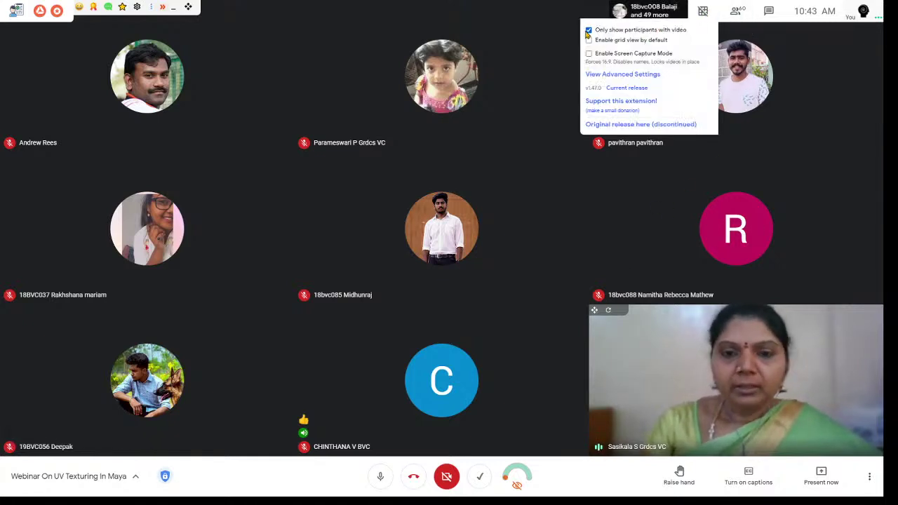
left_click(590, 31)
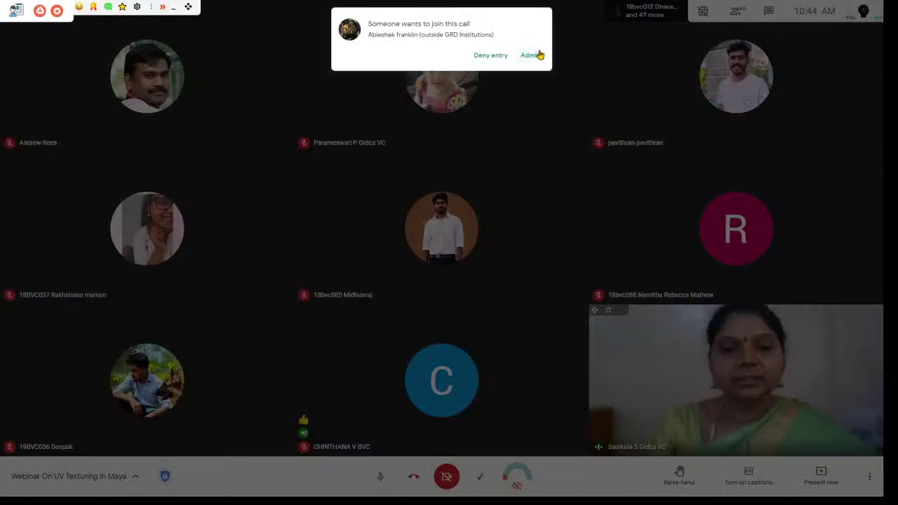
left_click(531, 54)
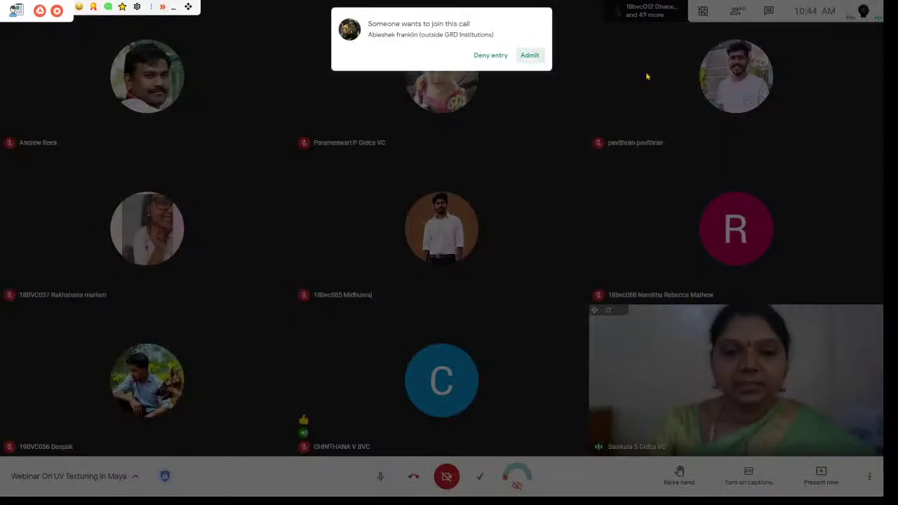
key("F11")
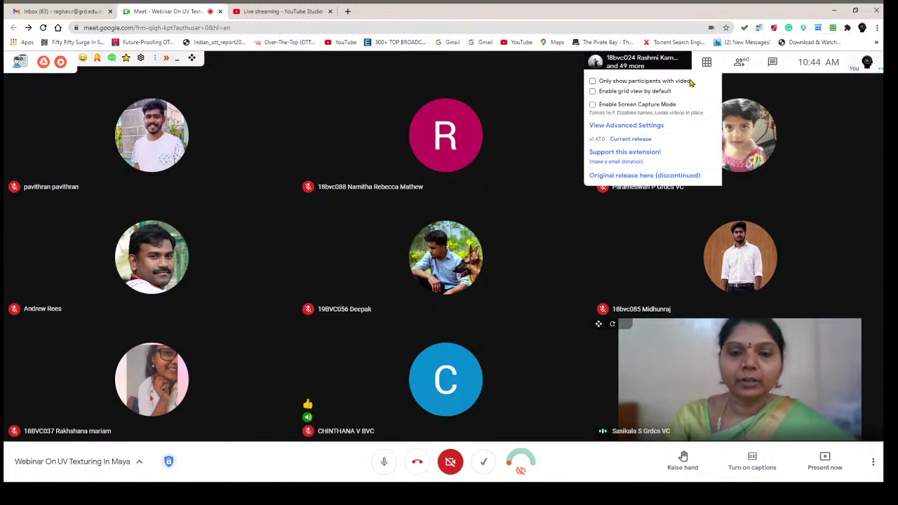
Tick 'Only show participants with video' and switch the call to full screen
left_click(690, 82)
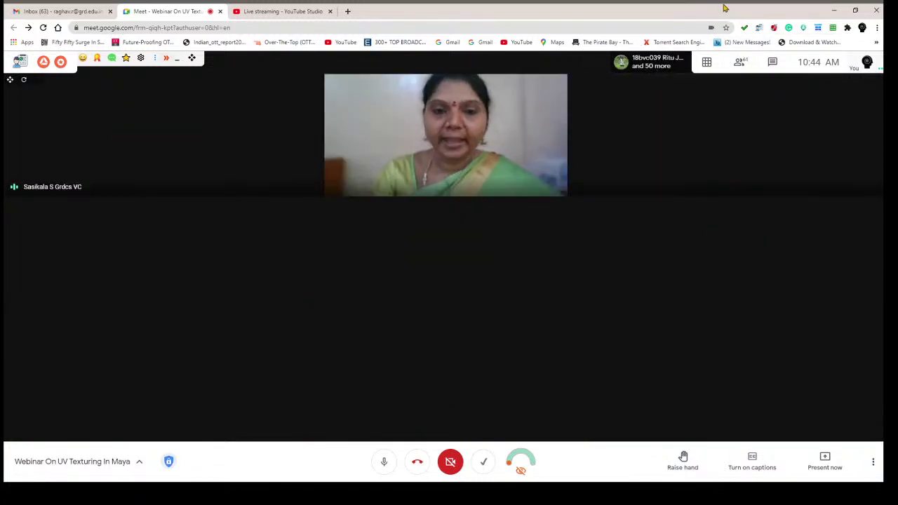
left_click(875, 466)
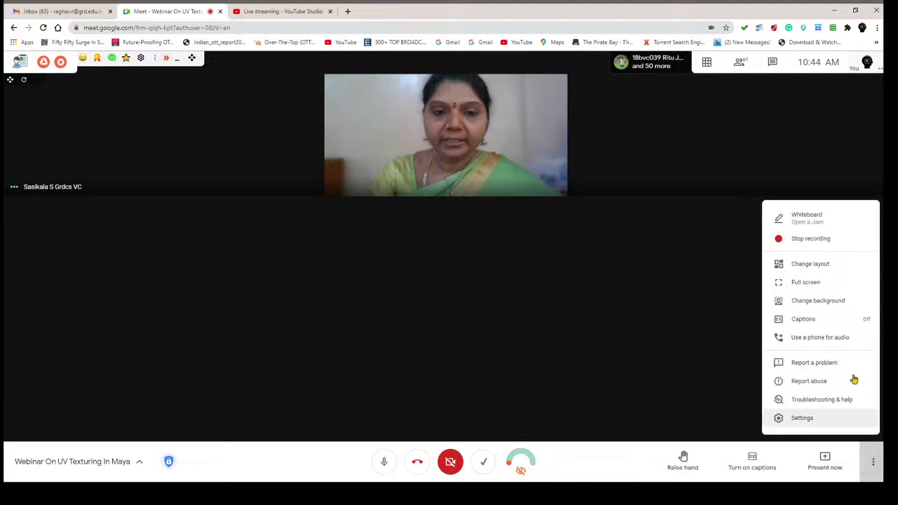
left_click(808, 282)
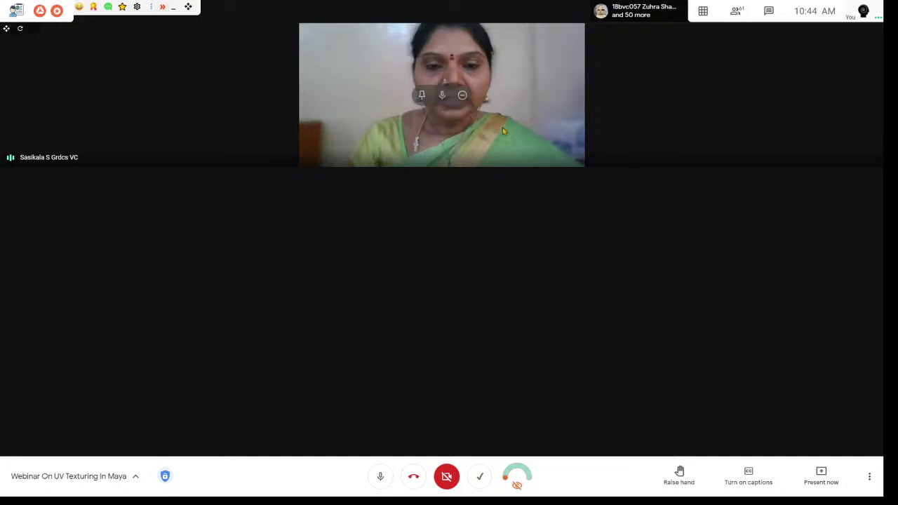
Pin the speaker's tile, then exit full screen to show the whole grid and slide
left_click(421, 96)
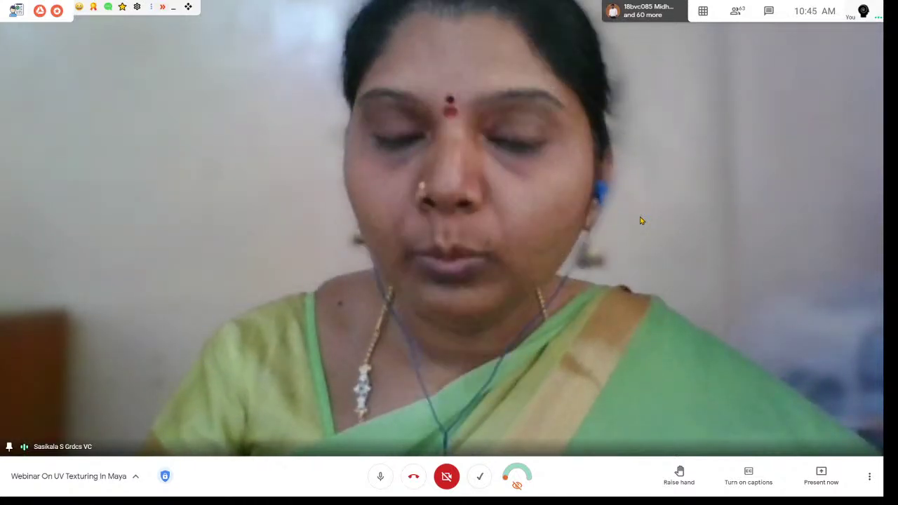
key("F11")
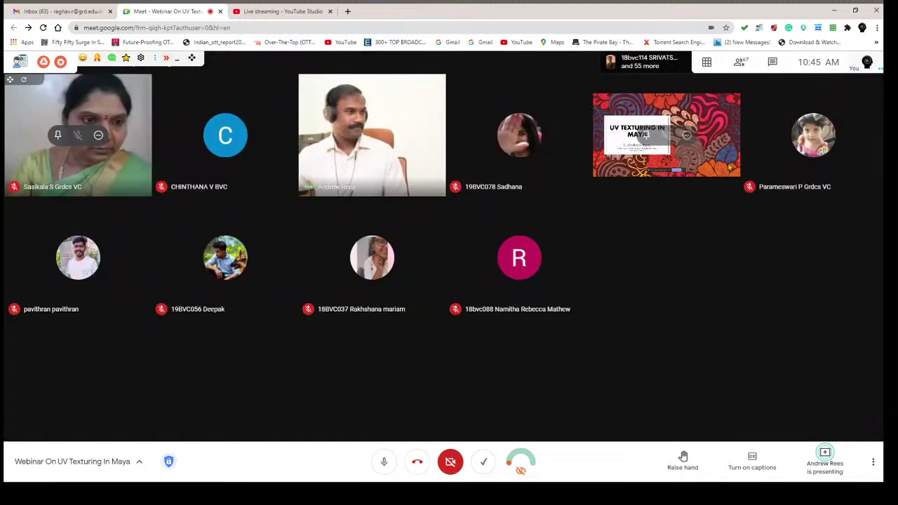
Show only participants with video, go full screen, and pin the presenter's camera tile
mouse_move(707, 63)
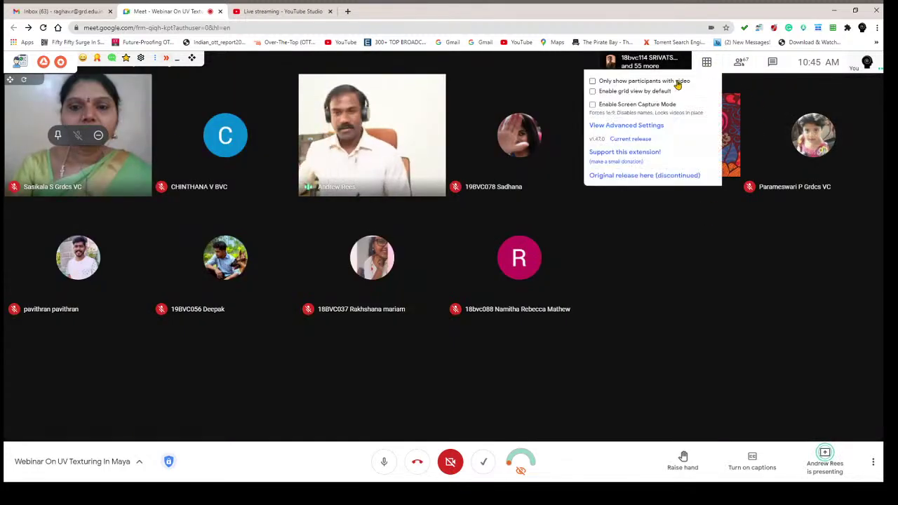
left_click(678, 83)
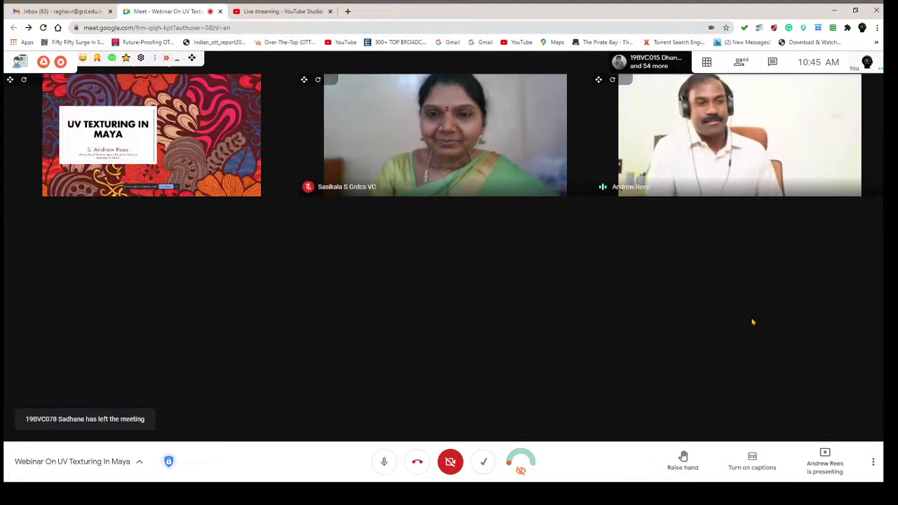
left_click(873, 465)
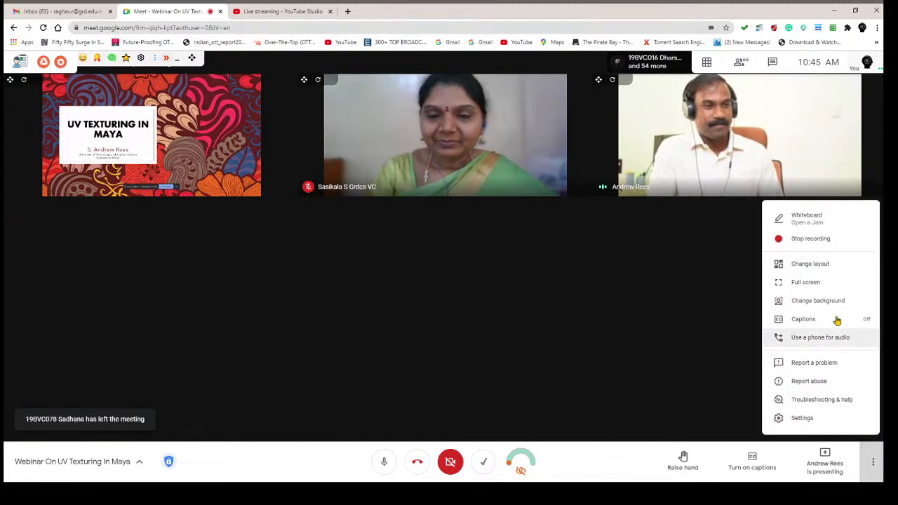
left_click(814, 282)
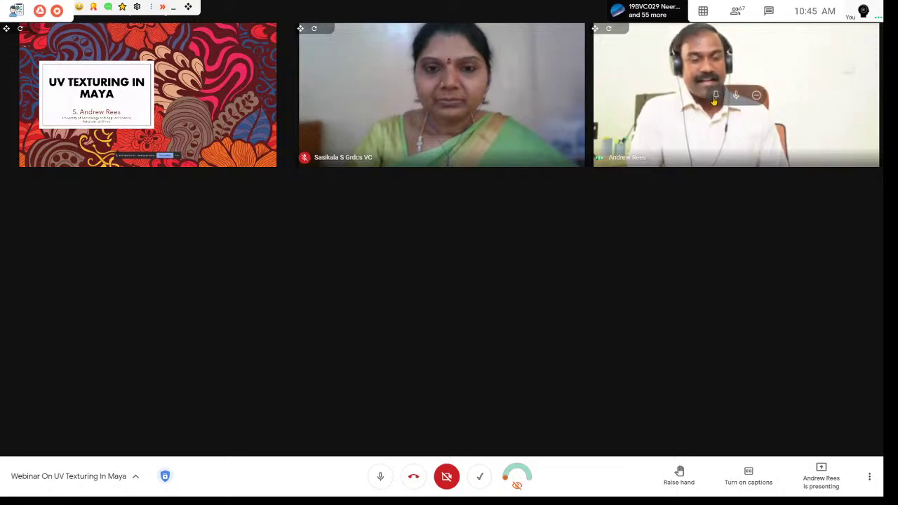
left_click(715, 96)
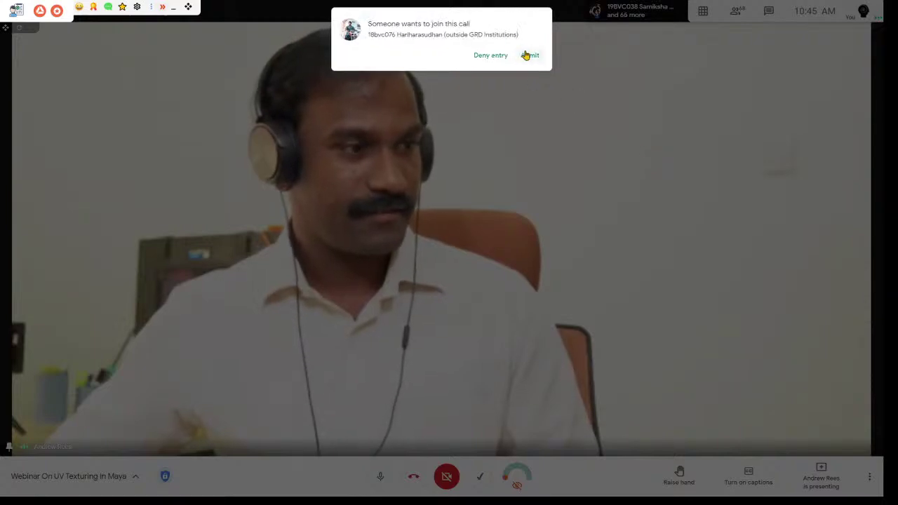
Admit both pending join requests, then exit full screen with Esc
left_click(528, 56)
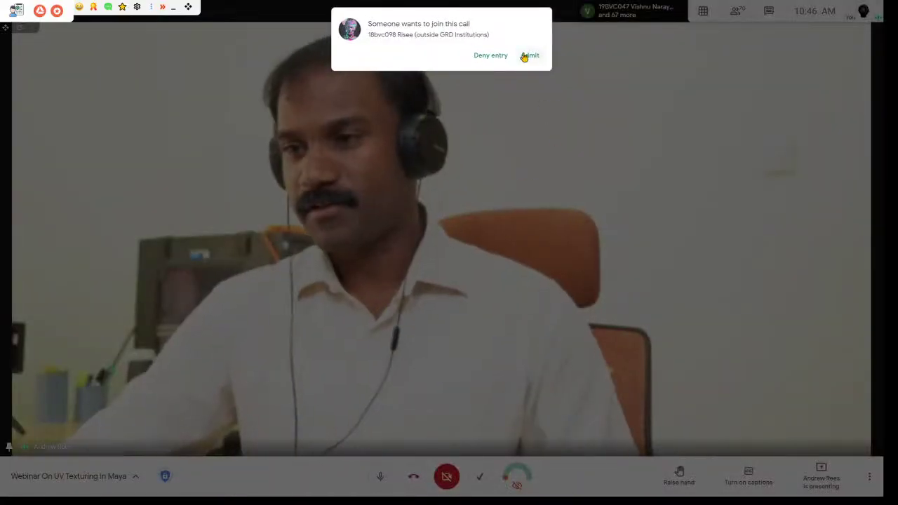
left_click(530, 55)
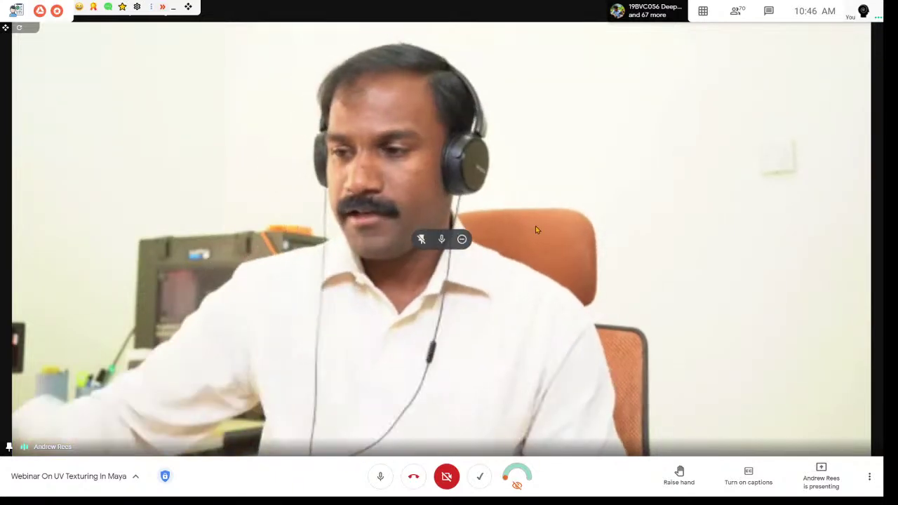
key("Escape")
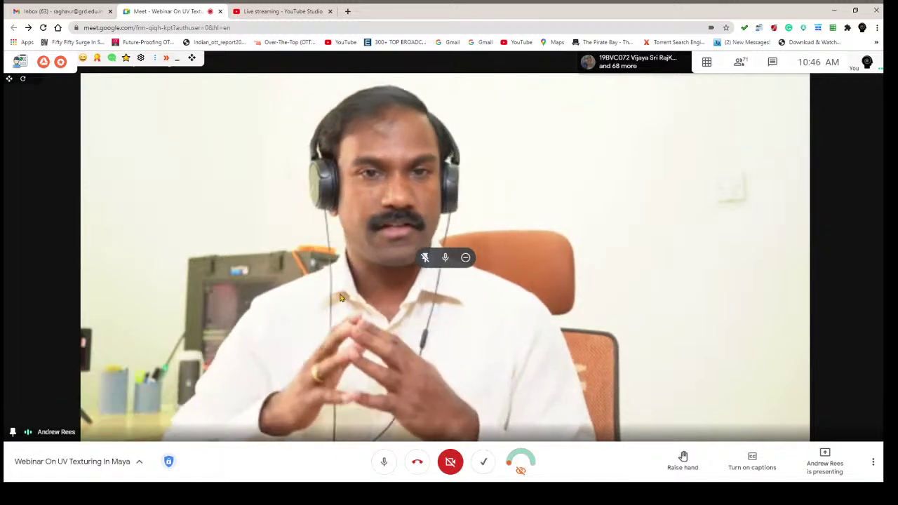
Swap the presenter's pinned camera tile for their shared '3D Animation Production' slides in the main view
left_click(425, 257)
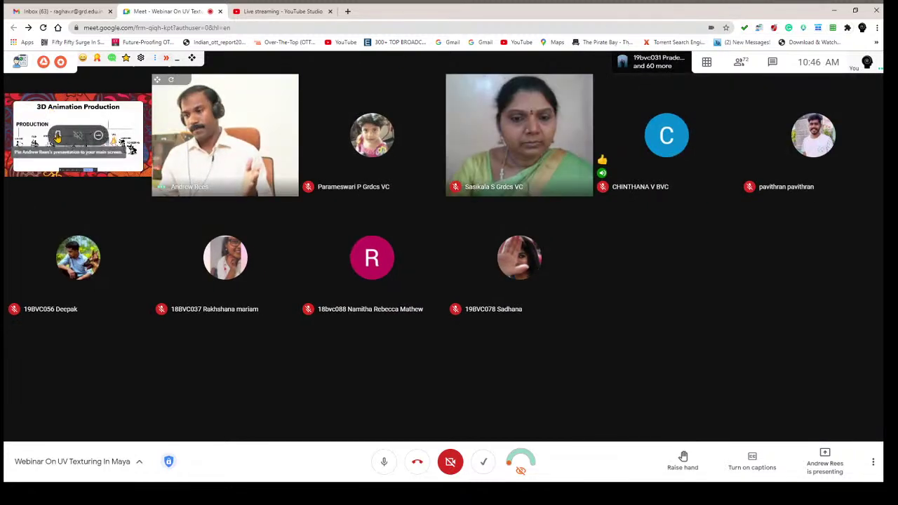
left_click(58, 137)
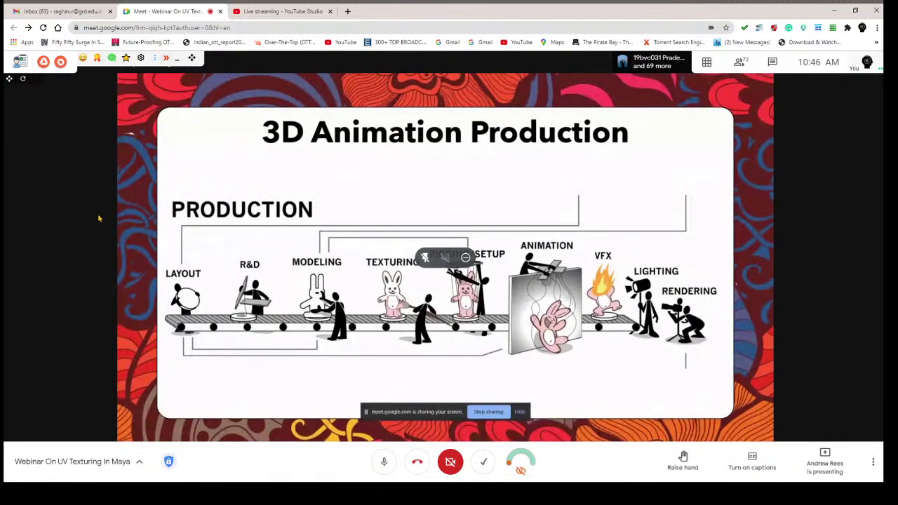
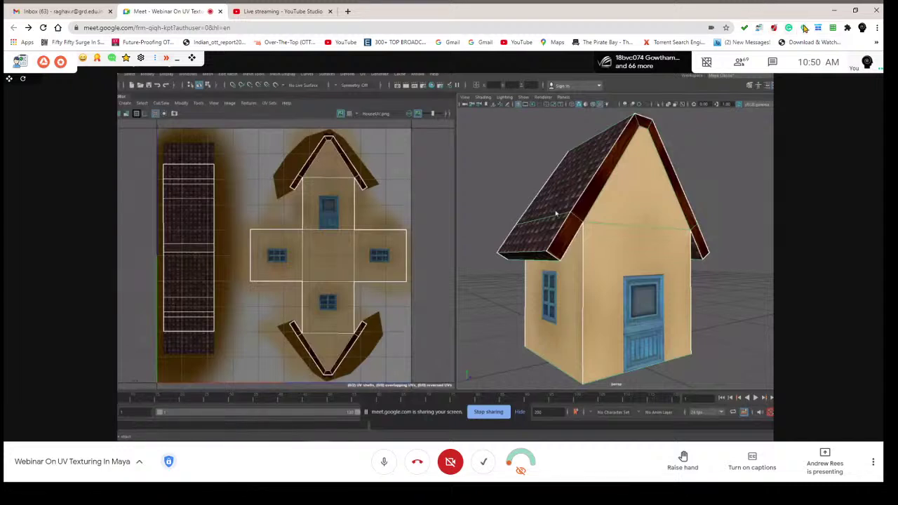
Set up a new scene with a second, smaller open NURBS cylinder beside the first, above the plane
mouse_move(711, 63)
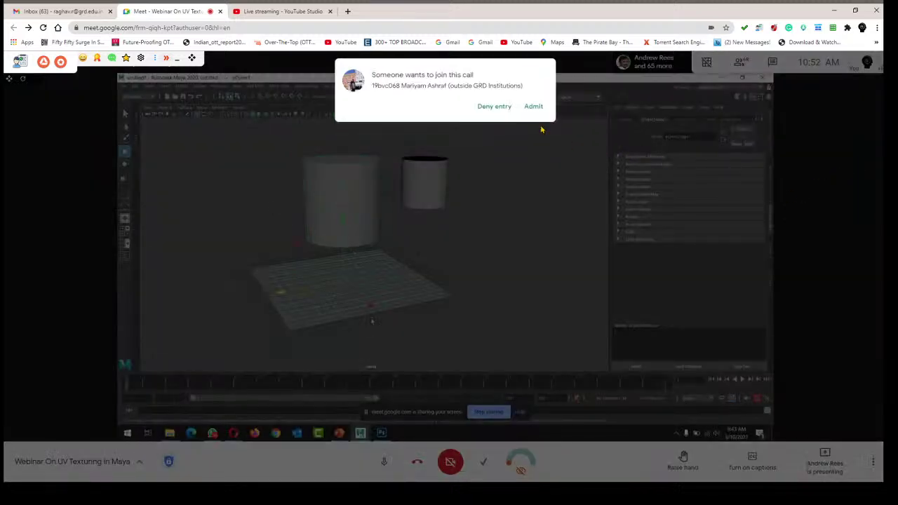
Admit the waiting participant into the Google Meet call
left_click(533, 106)
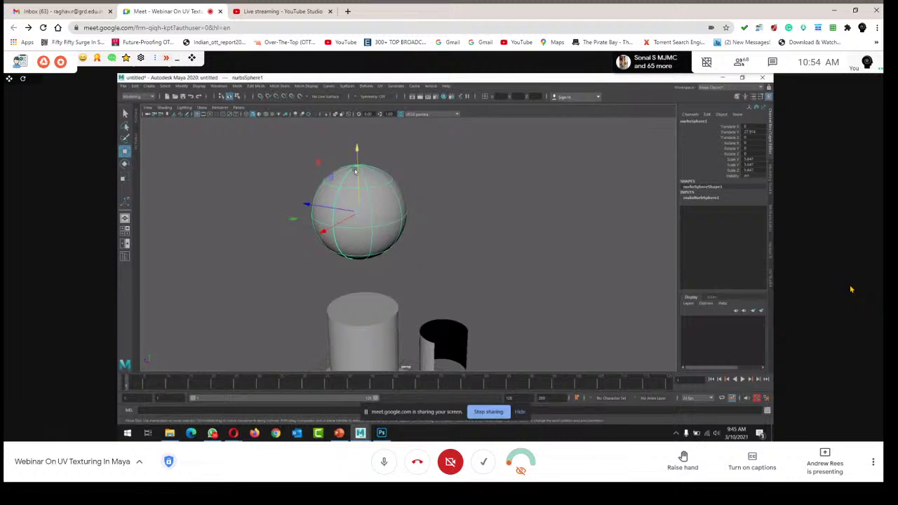
Switch the Google Meet screen share to full screen from More options
left_click(873, 462)
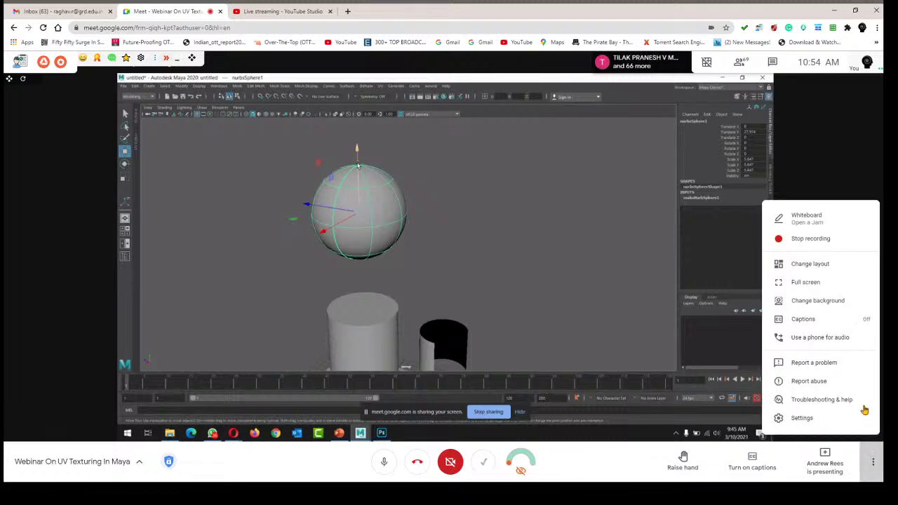
left_click(832, 282)
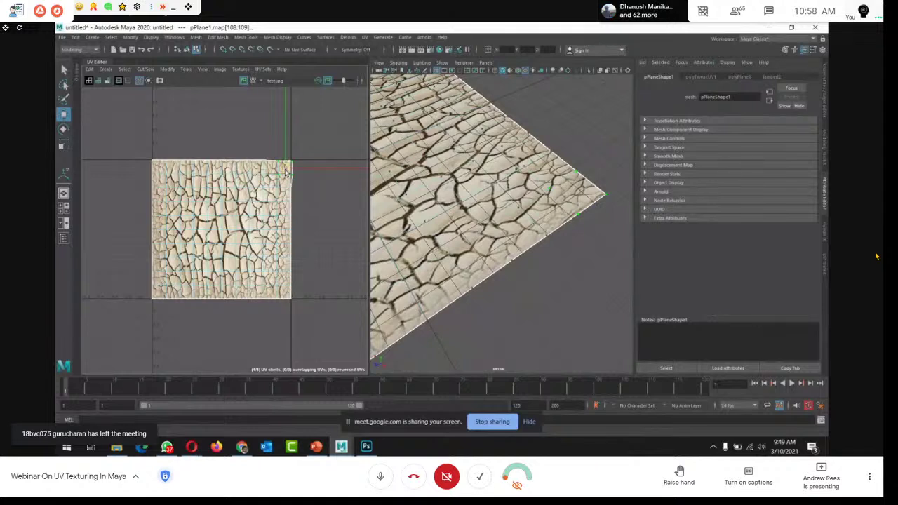
Try stretching a UV corner, undo it, then orbit out to check the plane's lambert2 material
left_click_drag(286, 168, 299, 165)
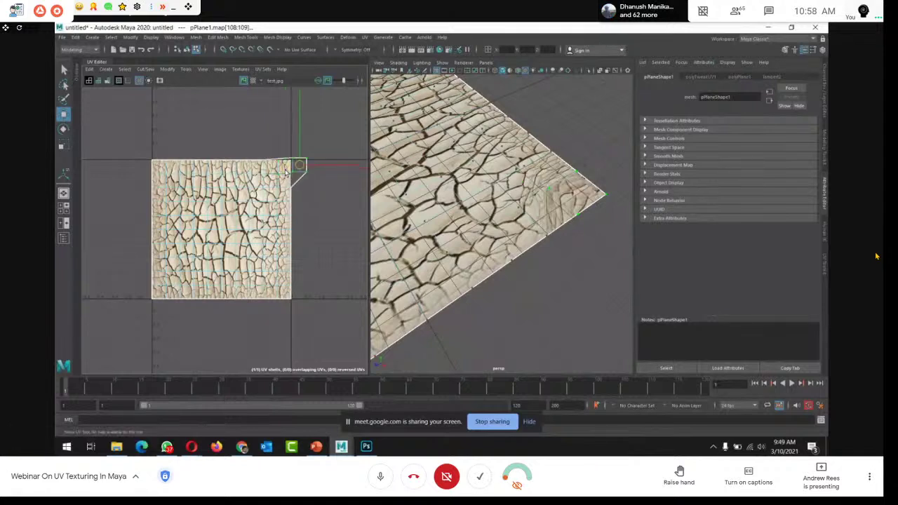
key("ctrl+z")
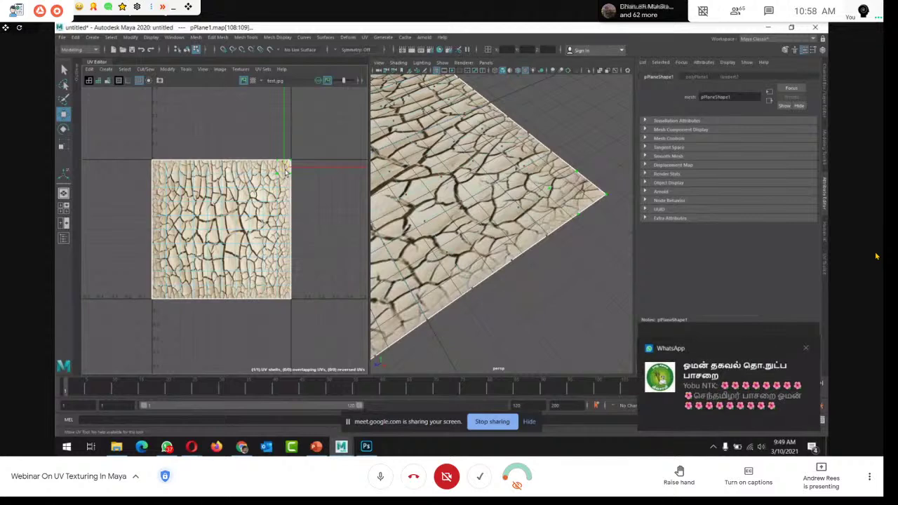
left_click_drag(526, 185, 453, 202, "alt")
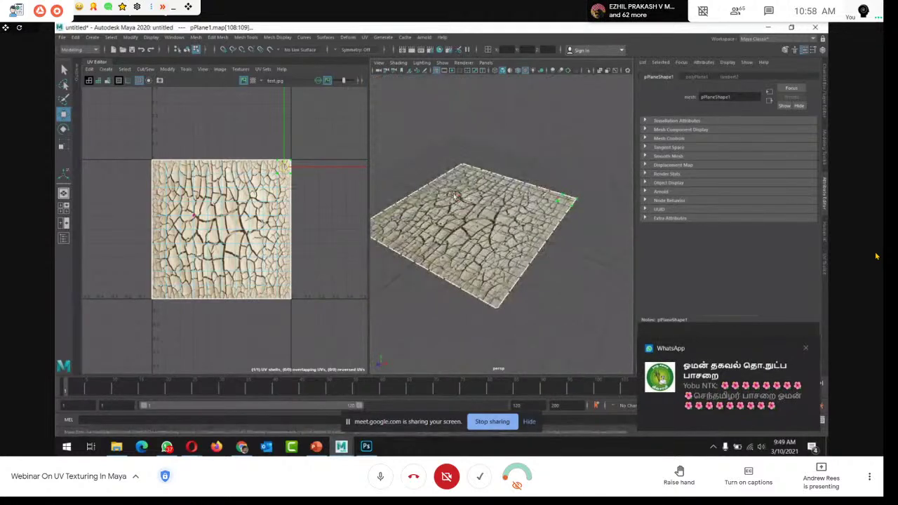
right_click_drag(503, 239, 477, 260)
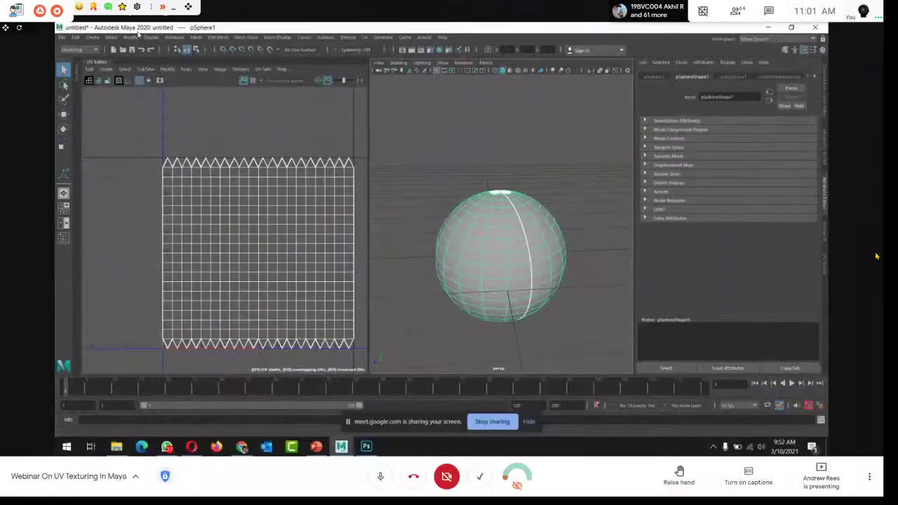
Start a new scene without saving and open DiceStart.ma, discarding changes
key("ctrl+n")
left_click(440, 236)
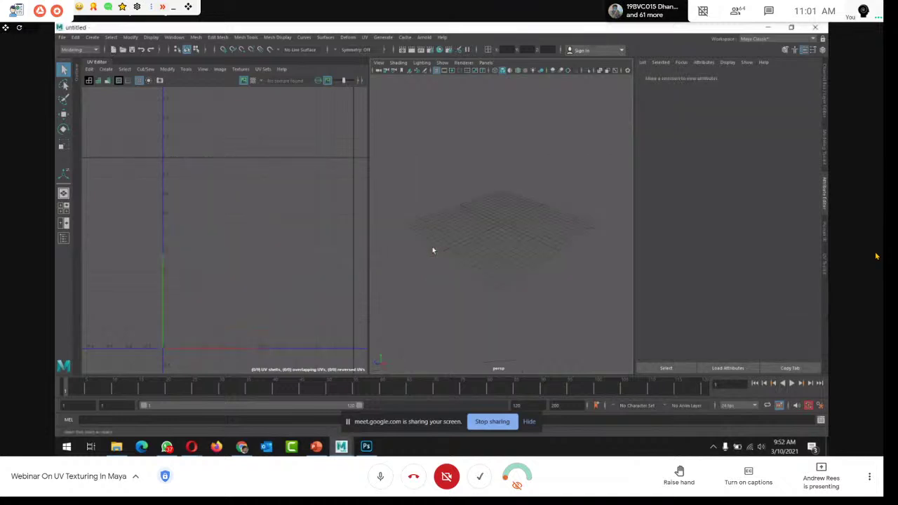
key("ctrl+o")
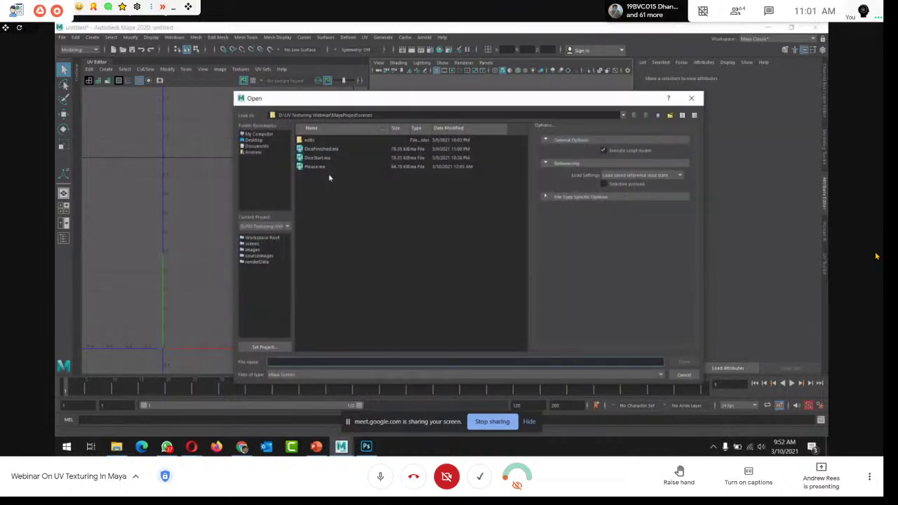
left_click(317, 158)
left_click(679, 364)
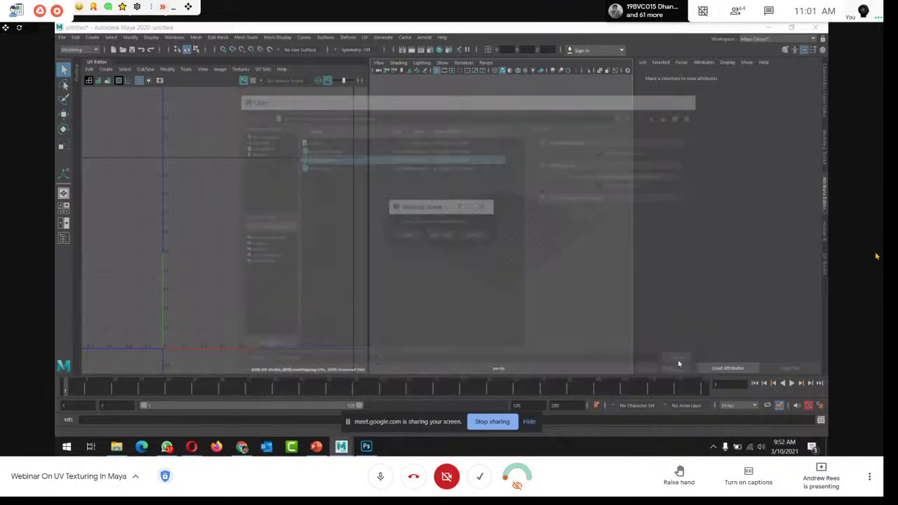
left_click(440, 235)
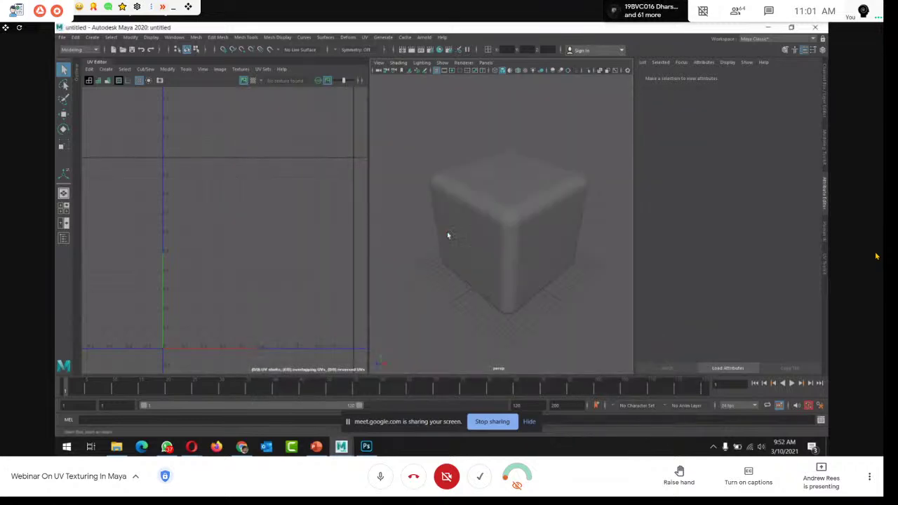
Hide the Textured layer, show the Start layer, and select the plain cube to view its UVs
left_click(447, 234)
left_click(826, 142)
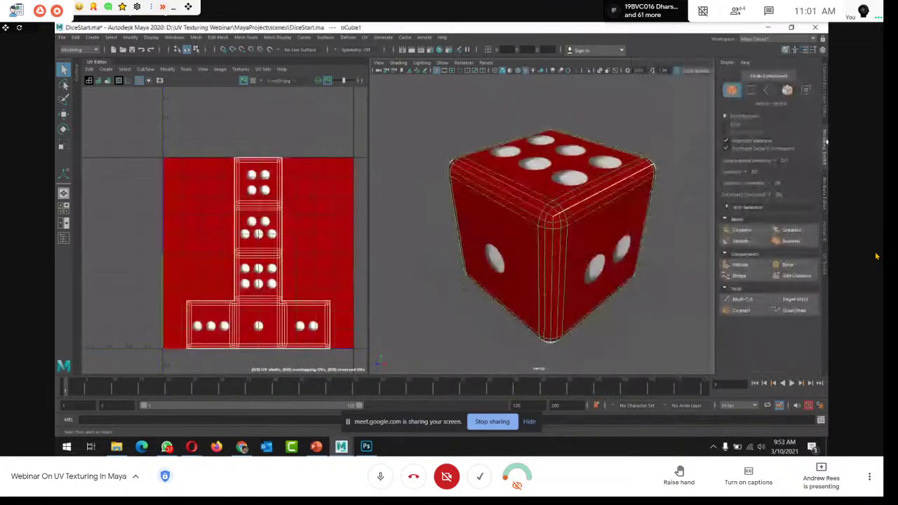
left_click(825, 105)
left_click(768, 313)
left_click(724, 312)
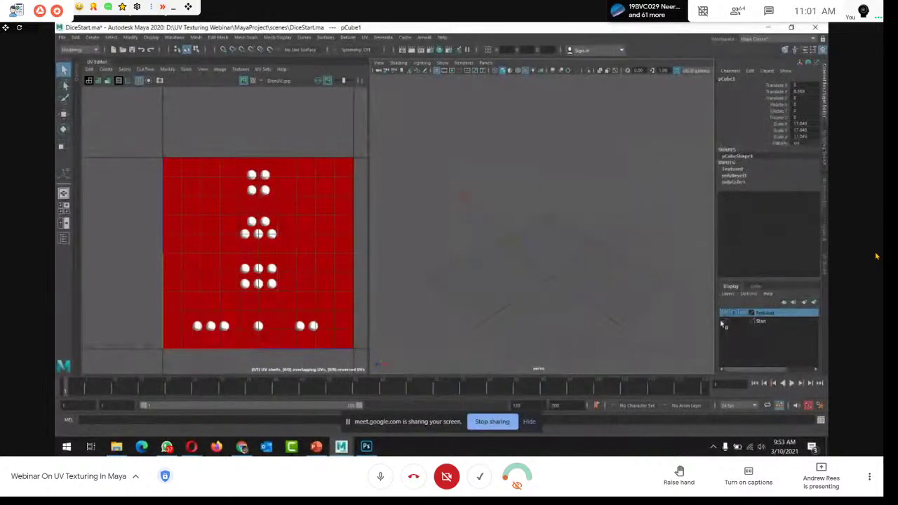
left_click(724, 321)
left_click(570, 202)
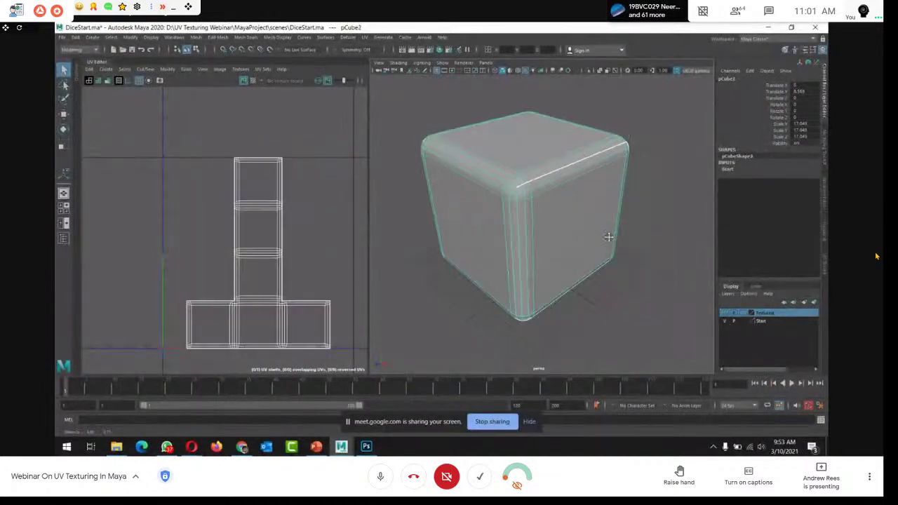
mouse_move(608, 236)
left_mouse_down("alt")
mouse_move(599, 232)
mouse_move(644, 273)
mouse_move(563, 233)
mouse_move(621, 241)
mouse_move(610, 226)
left_mouse_up("alt")
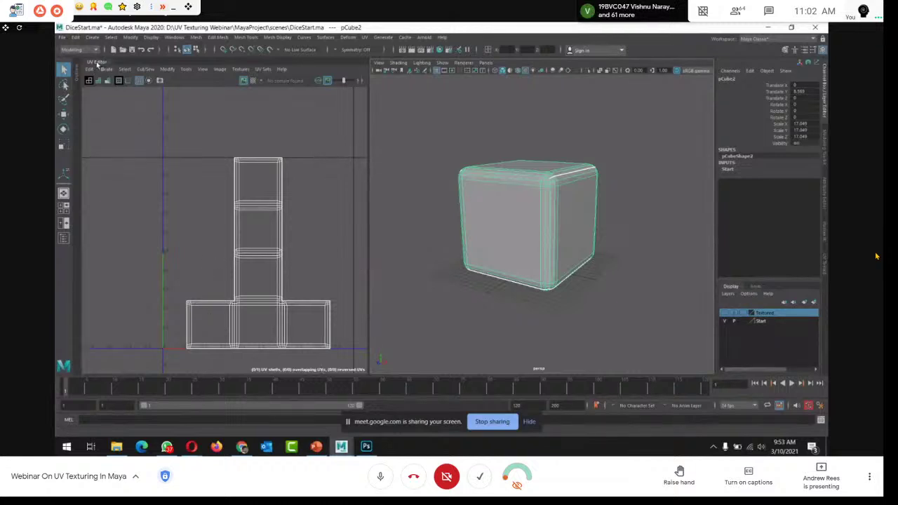
left_click(222, 70)
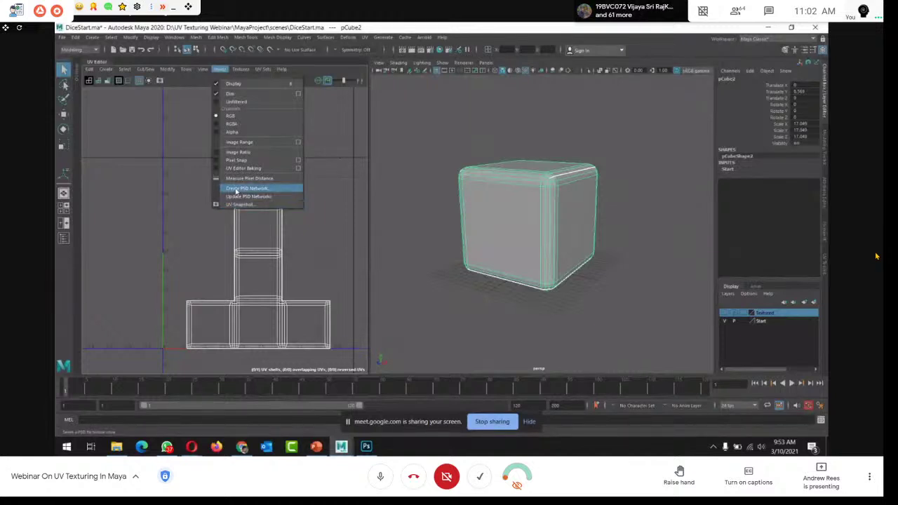
Export a 2048-size PNG UV snapshot of the dice layout
left_click(240, 205)
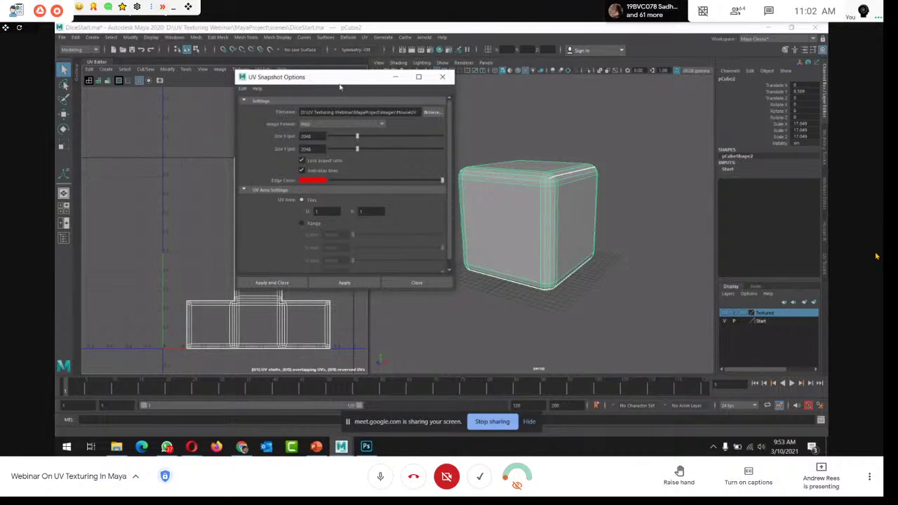
left_click_drag(339, 83, 558, 92)
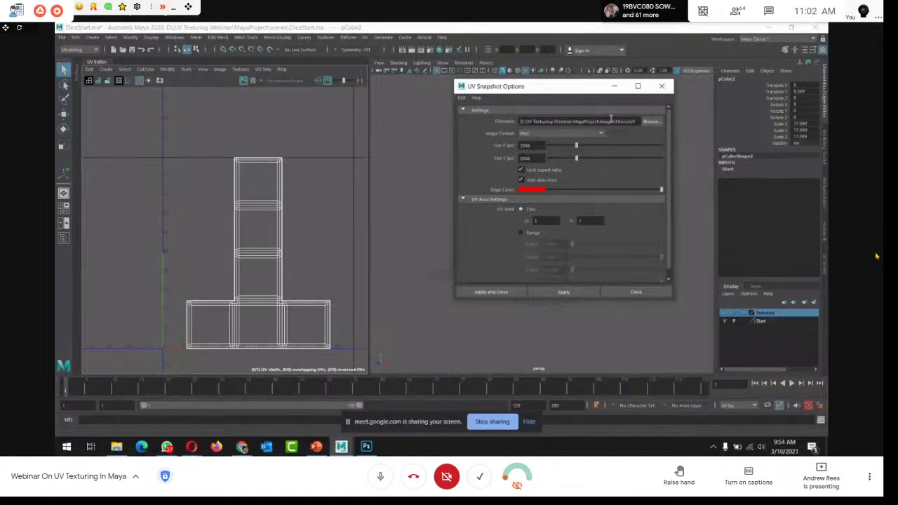
left_click(538, 136)
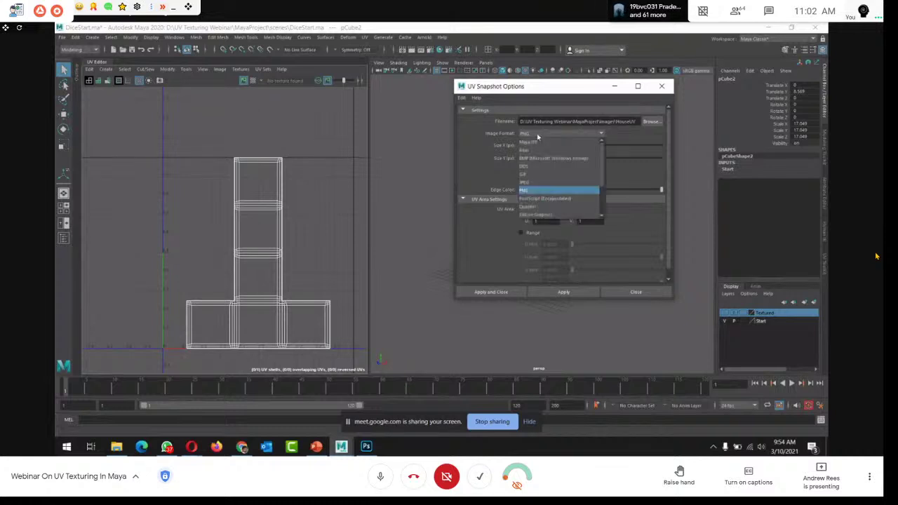
left_click(527, 189)
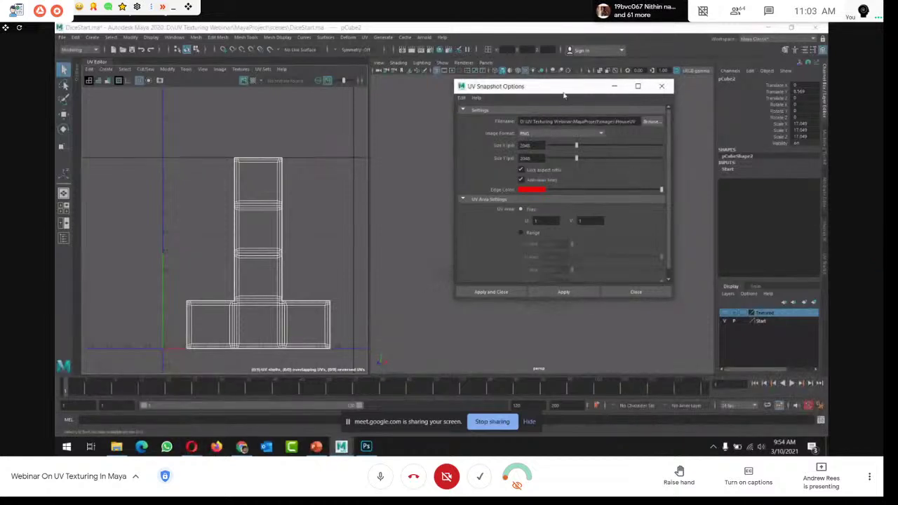
left_click_drag(565, 87, 470, 82)
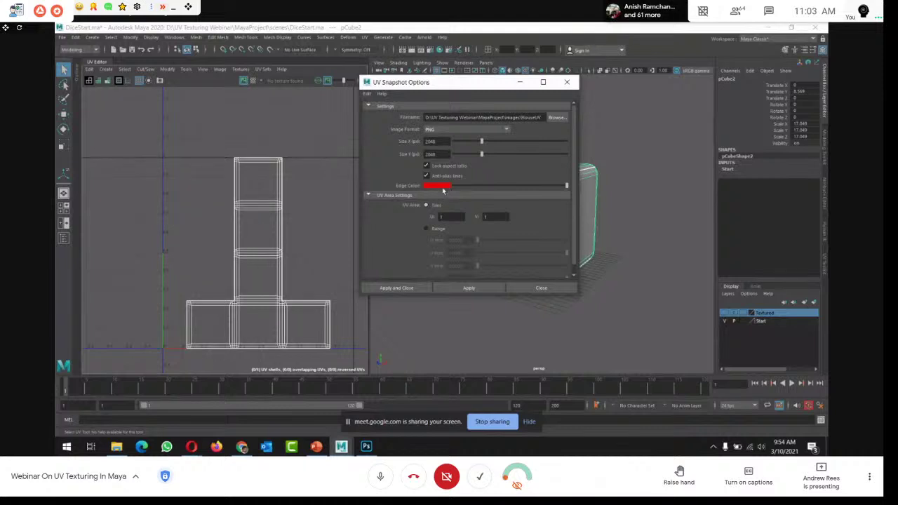
left_click(396, 288)
left_click(458, 240)
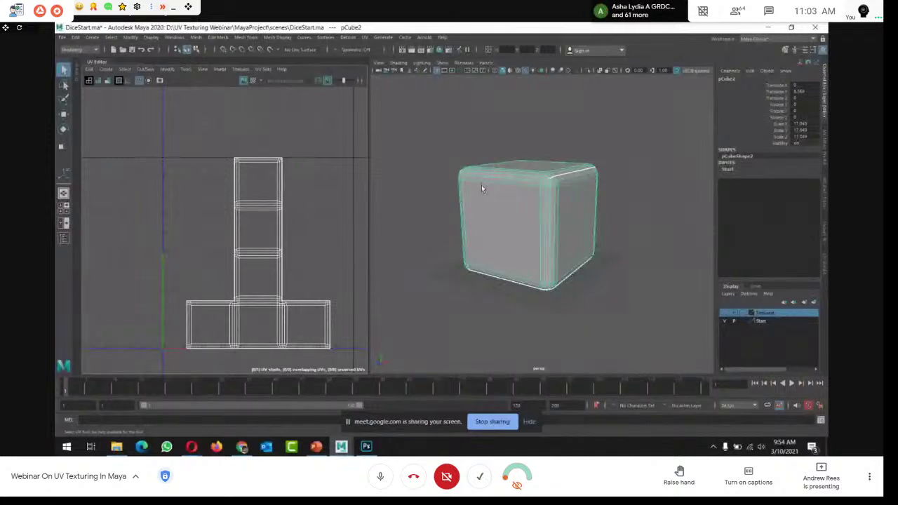
Re-export the UV snapshot with the file name NewDiceUV
left_click(62, 37)
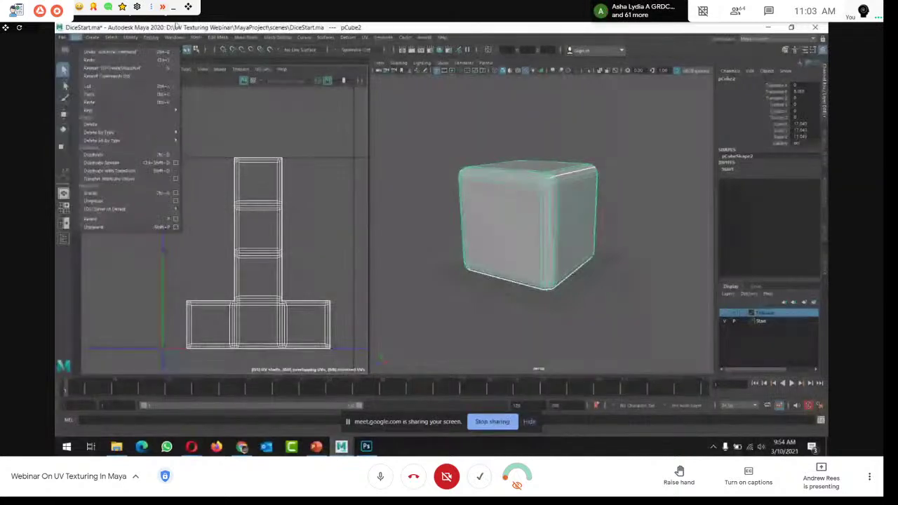
key("Escape")
left_click(263, 69)
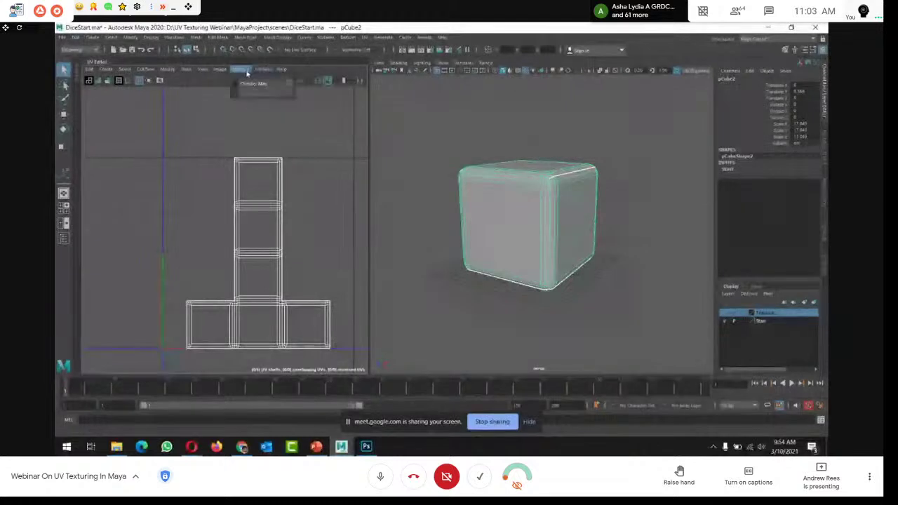
left_click(220, 68)
left_click(241, 204)
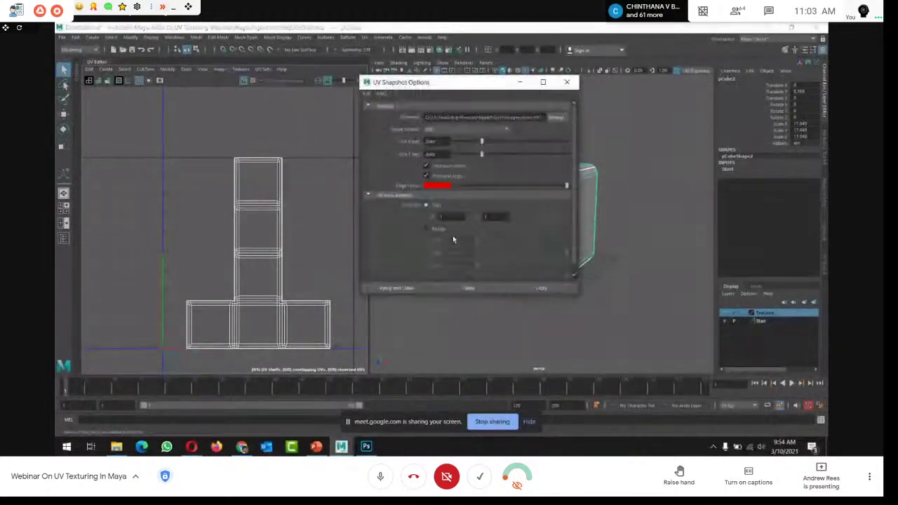
double_click(535, 117)
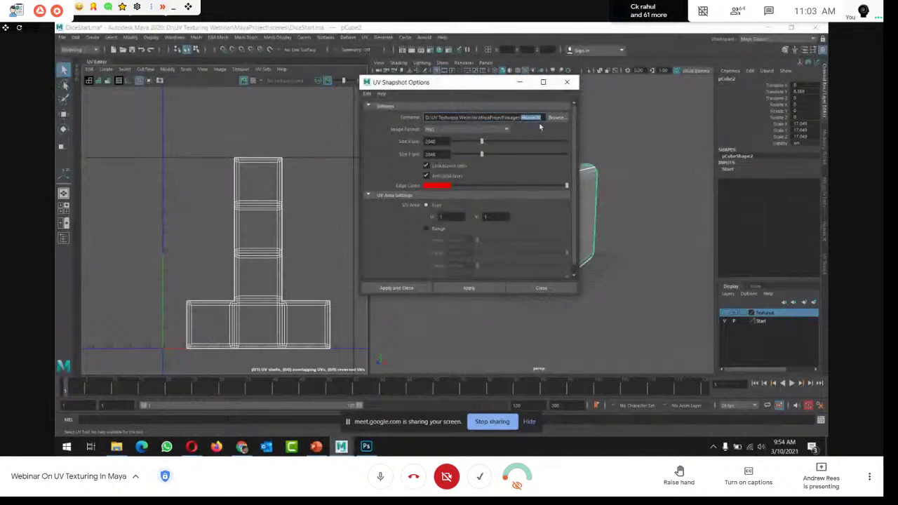
type("NewDiceUV")
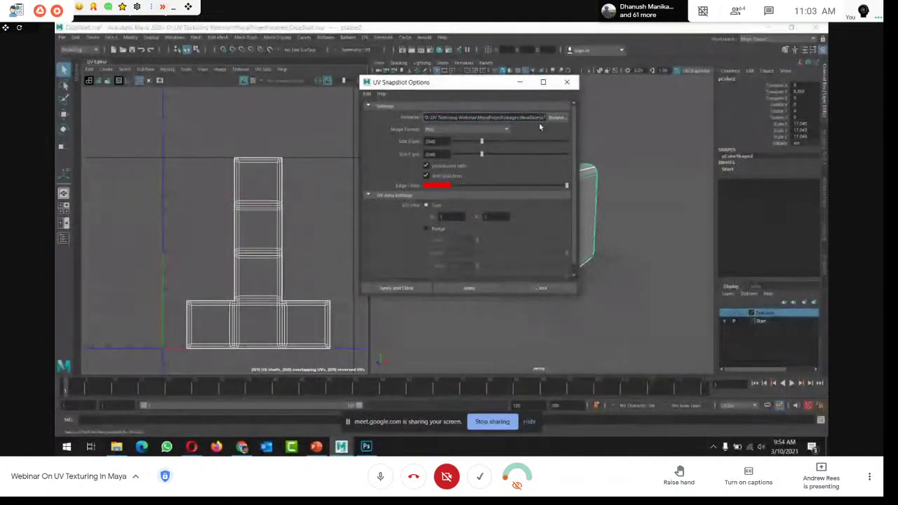
left_click(411, 287)
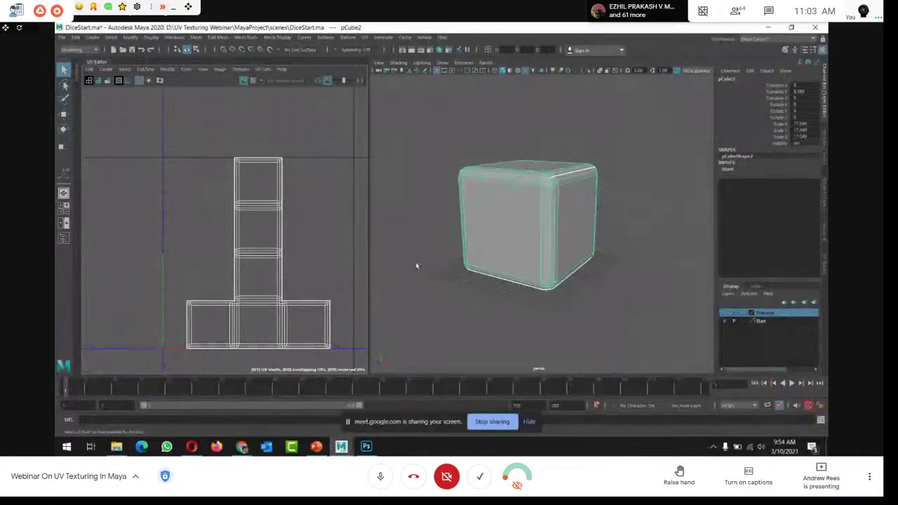
left_click(117, 446)
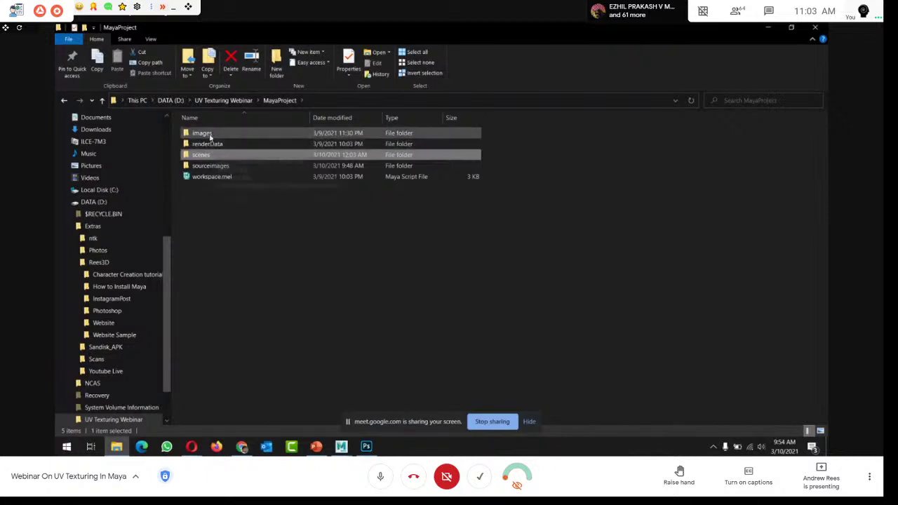
Locate NewDiceUV.png in the MayaProject images folder, then bring up Photoshop
double_click(209, 133)
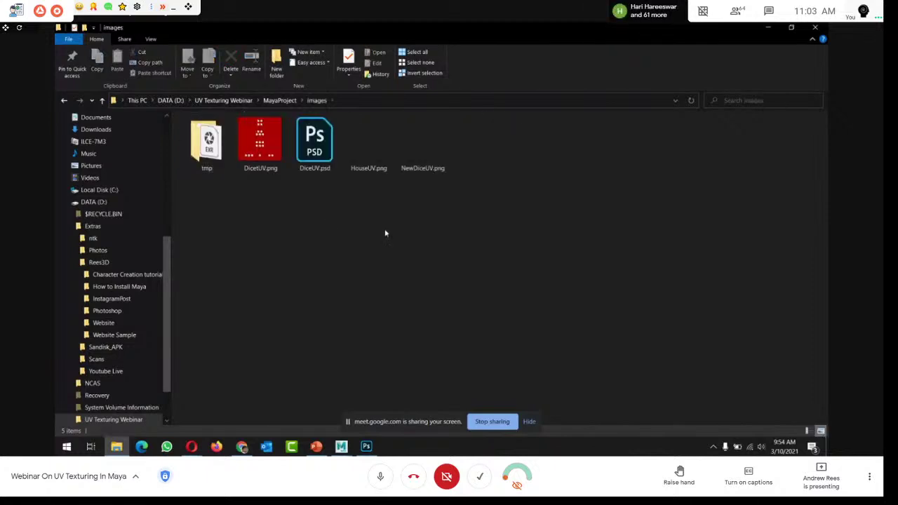
left_click(423, 161)
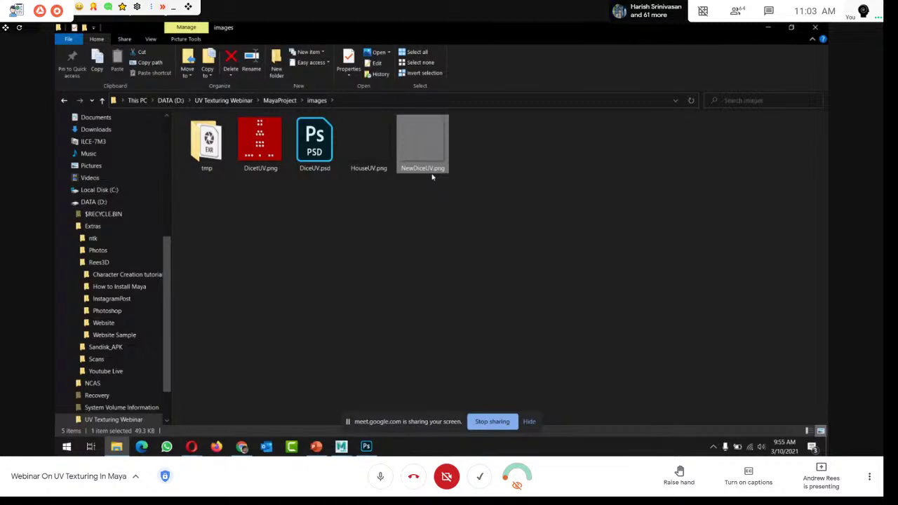
left_click(366, 446)
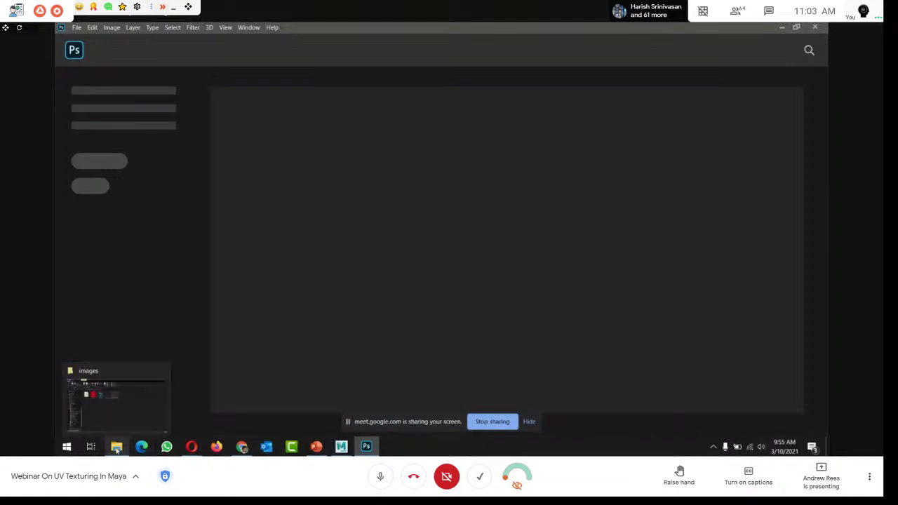
Drag NewDiceUV.png from the images folder into Photoshop and zoom to inspect the wireframe
left_click(138, 427)
left_click_drag(422, 144, 401, 277)
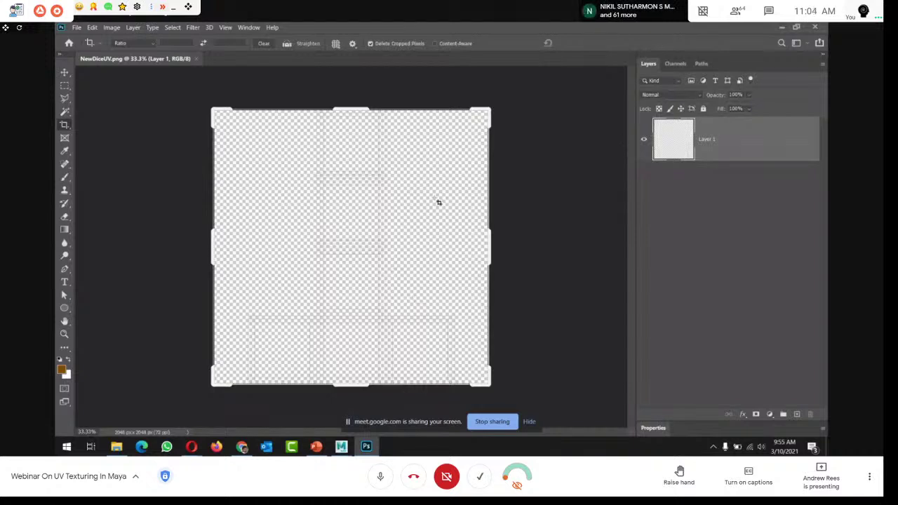
key("ctrl+plus")
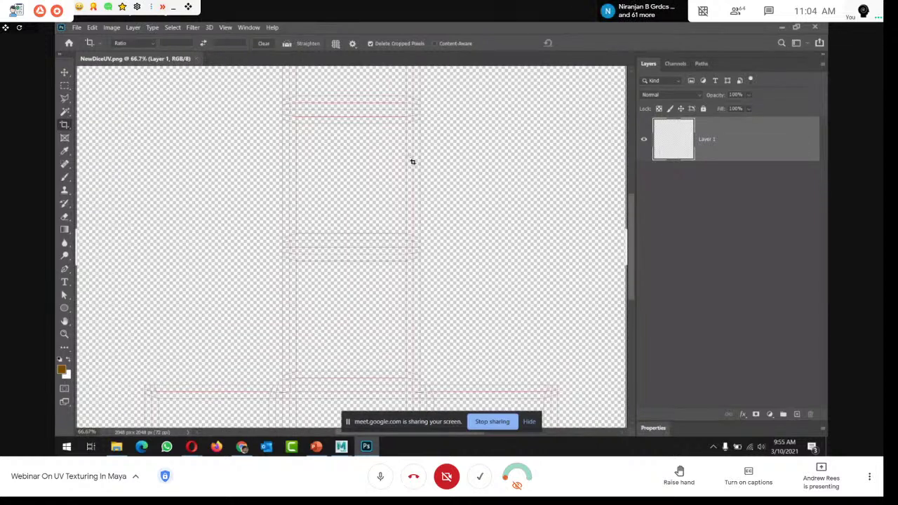
key("ctrl+minus")
key("ctrl+minus")
key("ctrl+minus")
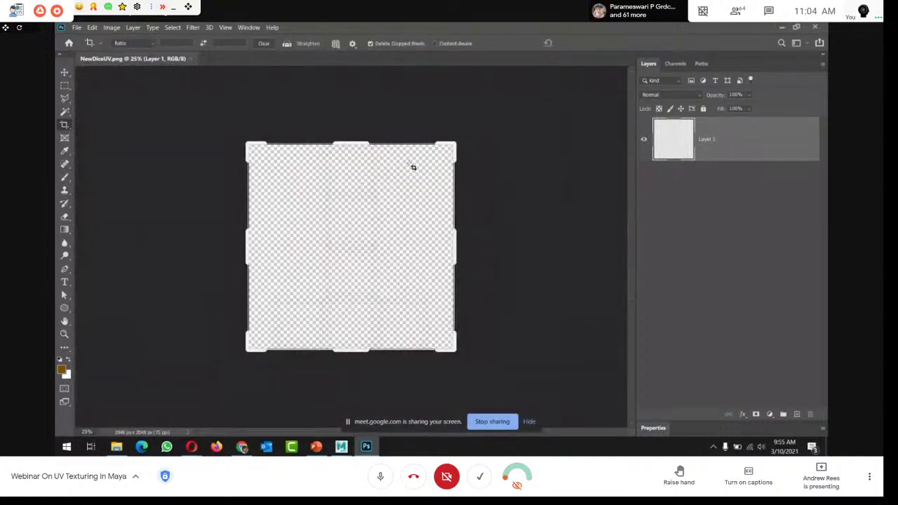
Add Layer 2 beneath the UV wireframe layer and fill it with dark red
key("ctrl+plus")
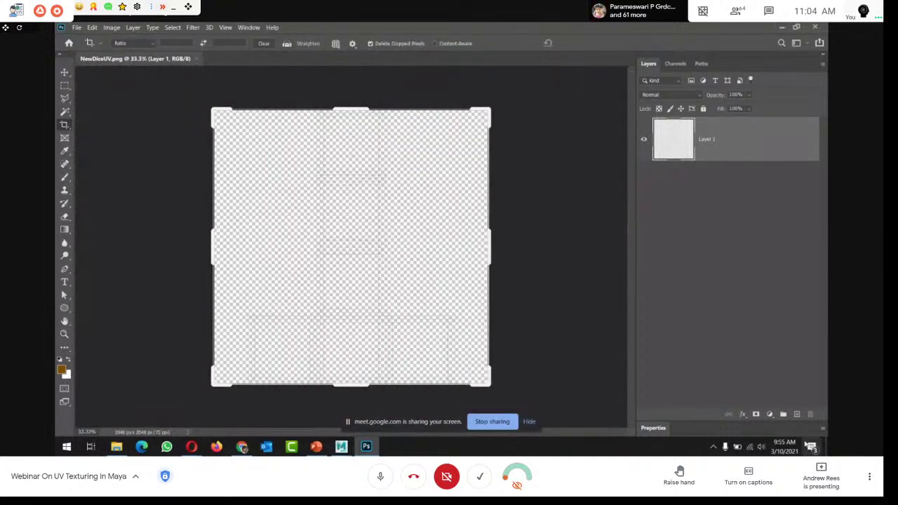
left_click(797, 414)
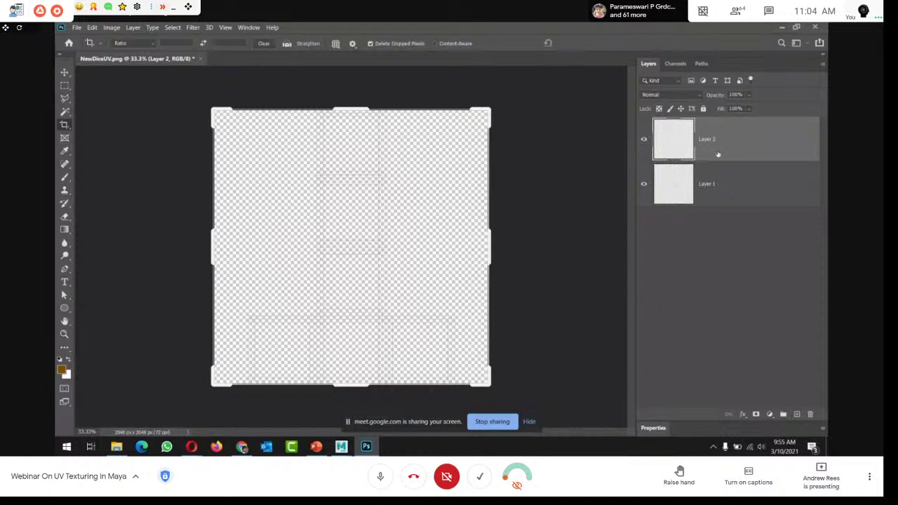
left_click_drag(717, 153, 691, 203)
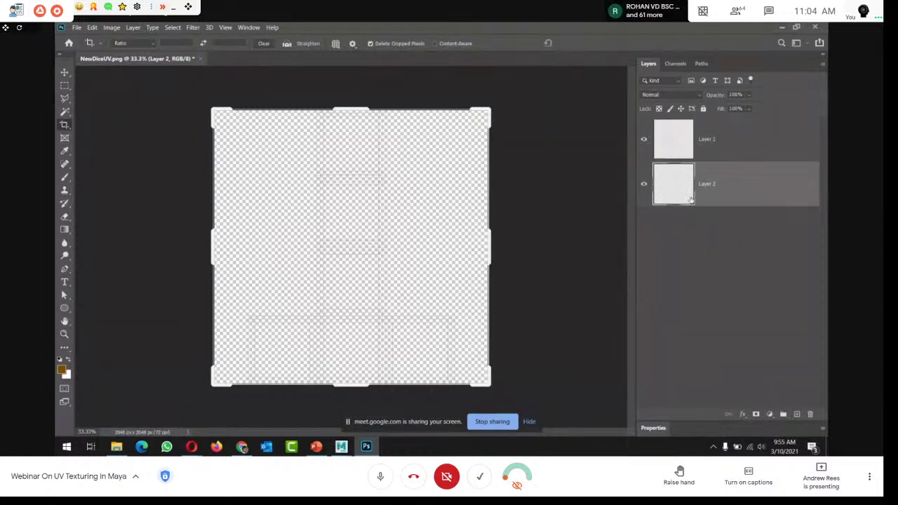
left_click(63, 369)
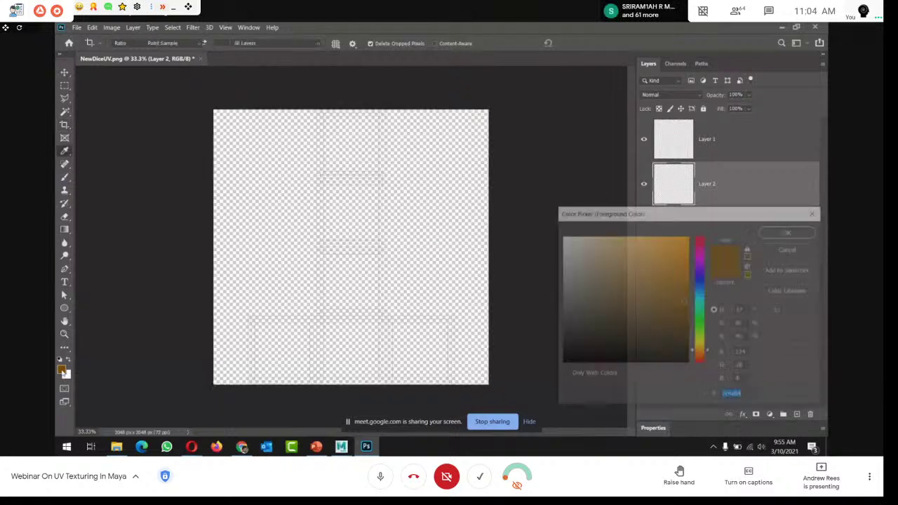
left_click_drag(705, 250, 706, 237)
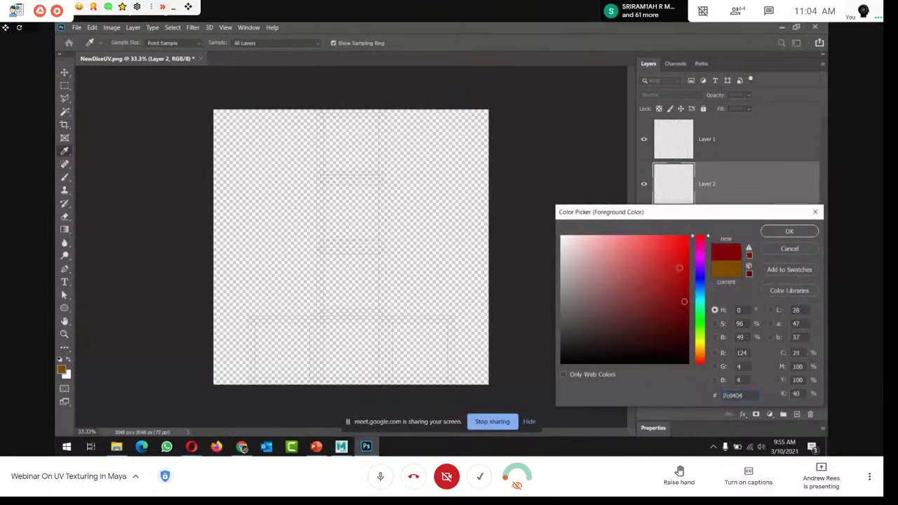
left_click(680, 285)
left_click(789, 232)
key("c")
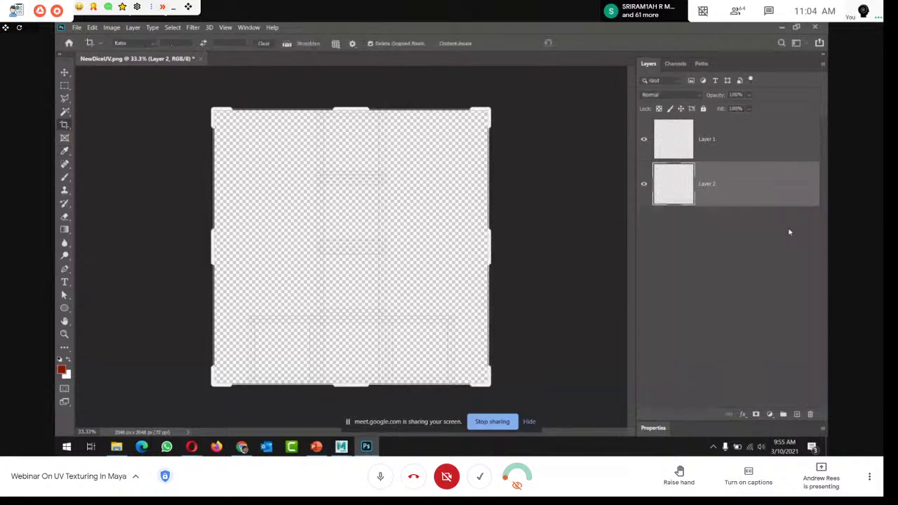
key("alt+BackSpace")
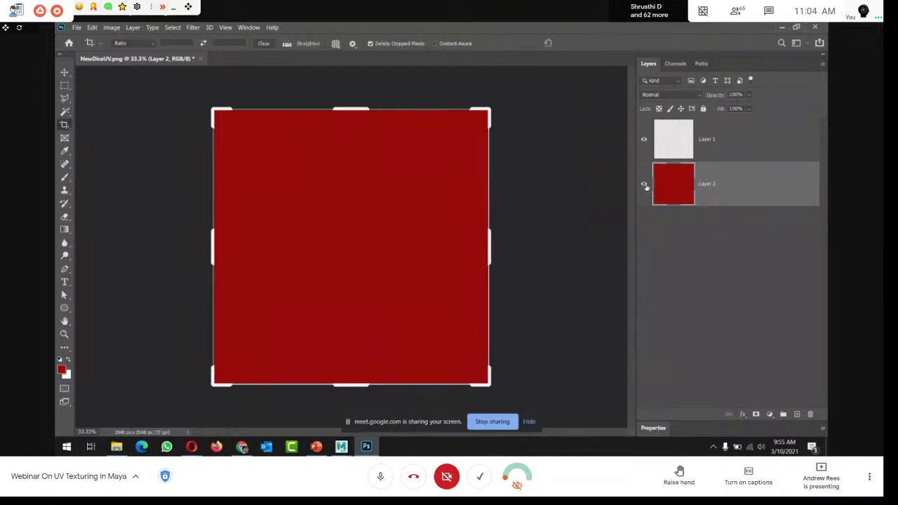
Refill Layer 2 with solid dark blue as the dice background
left_click(61, 370)
left_click_drag(699, 239, 700, 280)
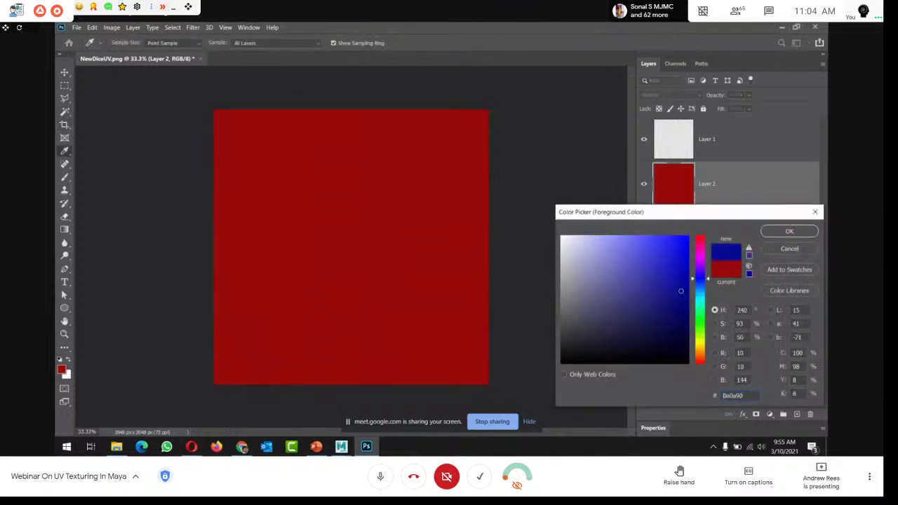
left_click(766, 228)
key("c")
key("alt+BackSpace")
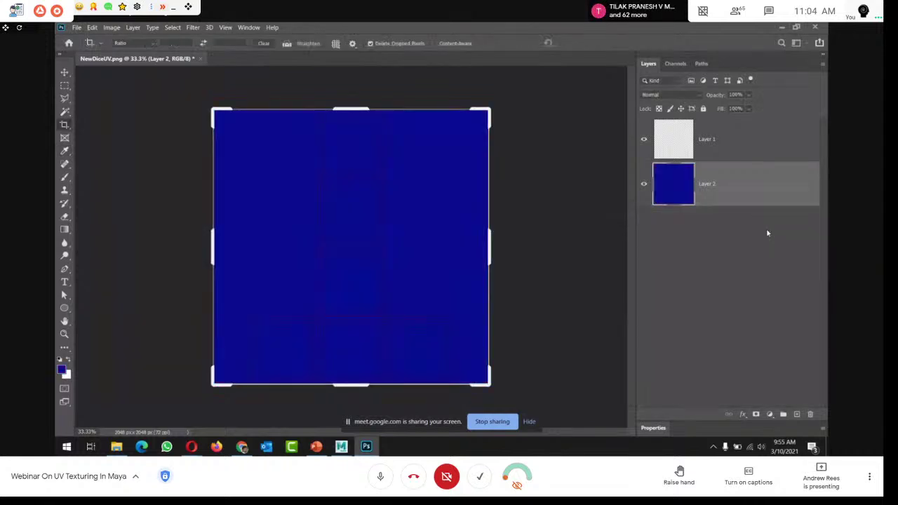
left_click(65, 72)
key("ctrl+plus")
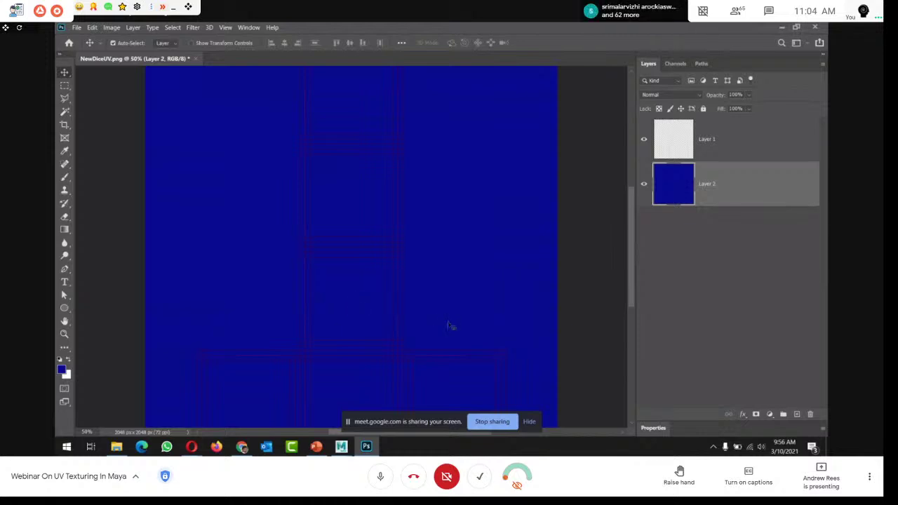
Draw a small white-filled circle pip on the lower face with the Ellipse tool
scroll(414, 323, "down", 2)
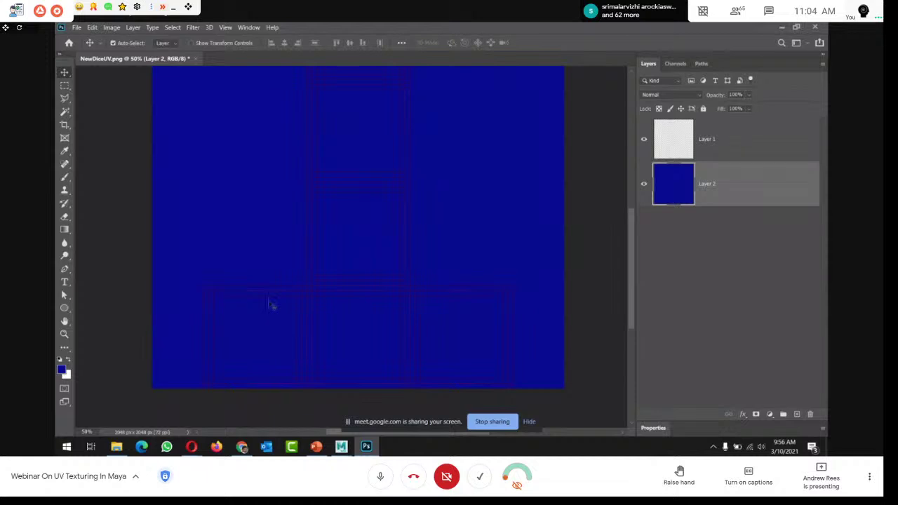
left_click(64, 308)
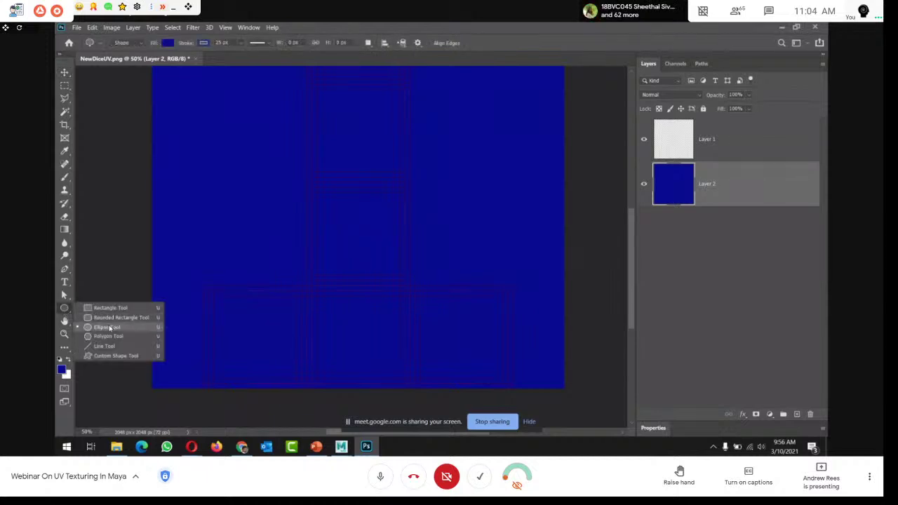
left_click(107, 328)
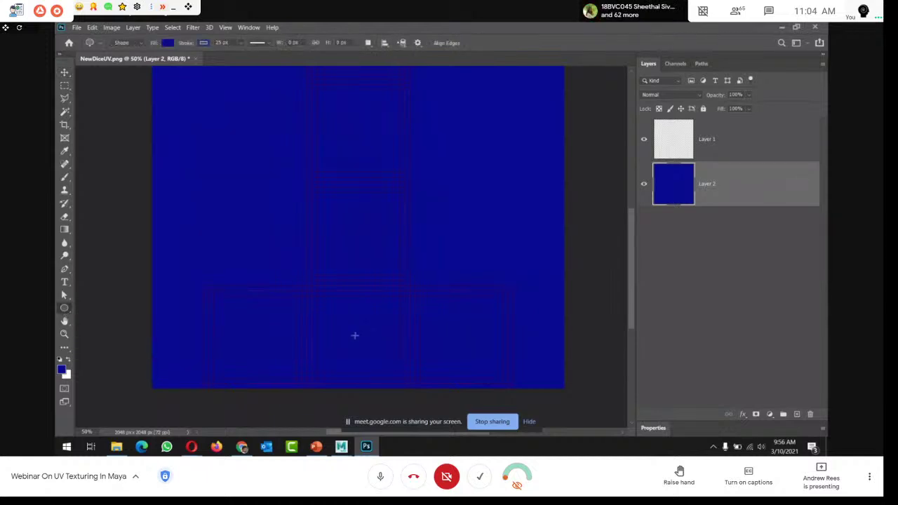
left_click_drag(354, 335, 375, 357)
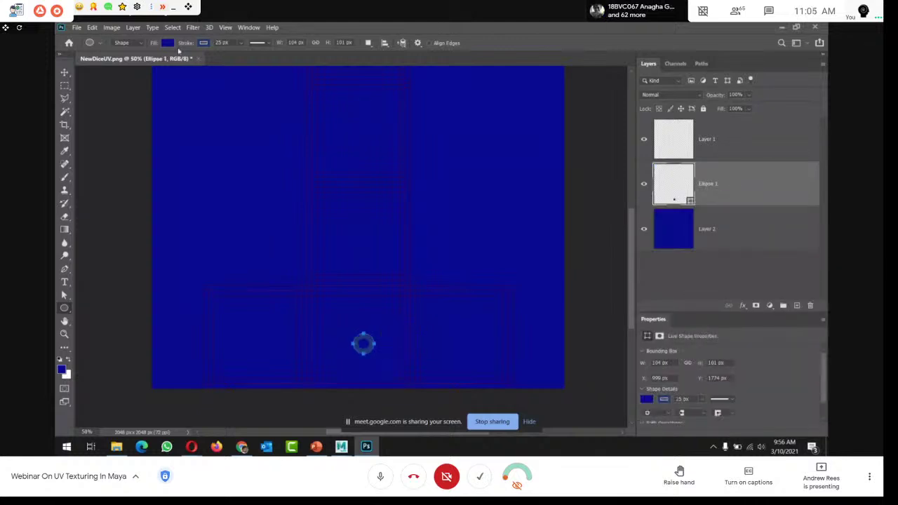
left_click(168, 43)
left_click(141, 96)
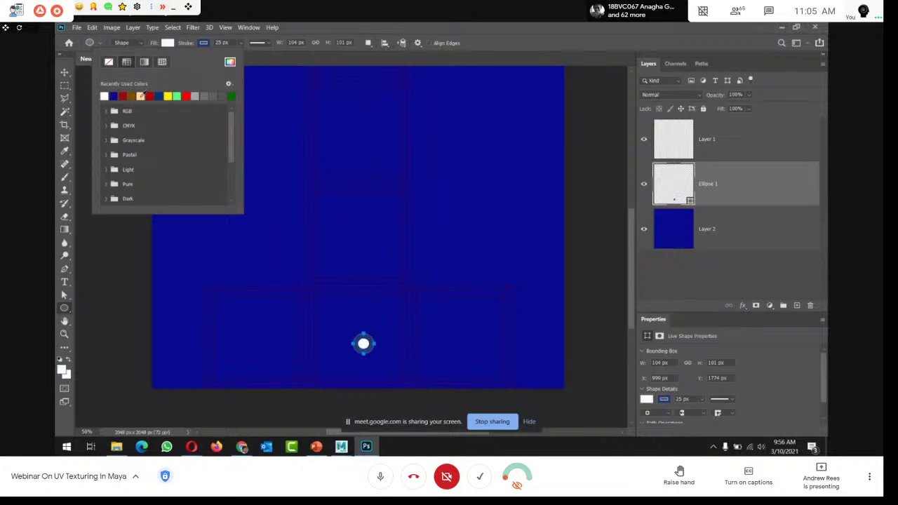
Remove the circle's stroke and nudge Ellipse 1 slightly left
left_click(204, 43)
left_click(145, 62)
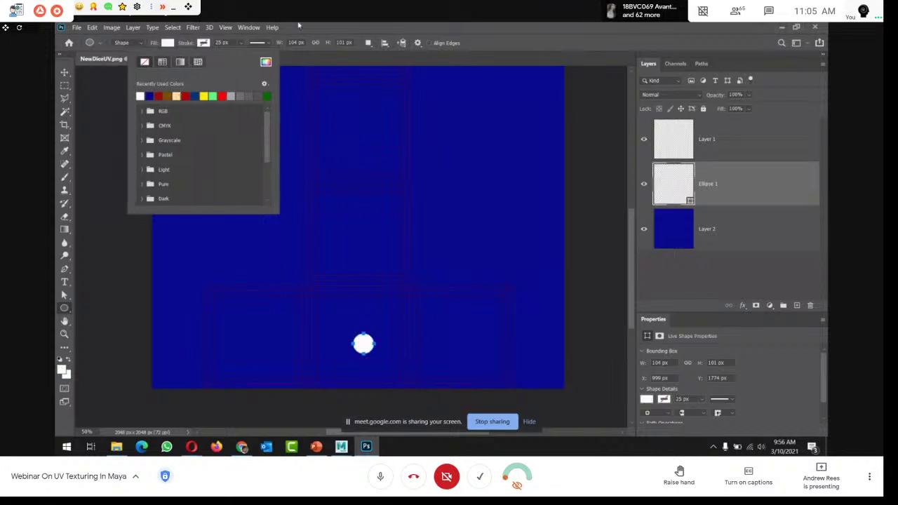
left_click(401, 25)
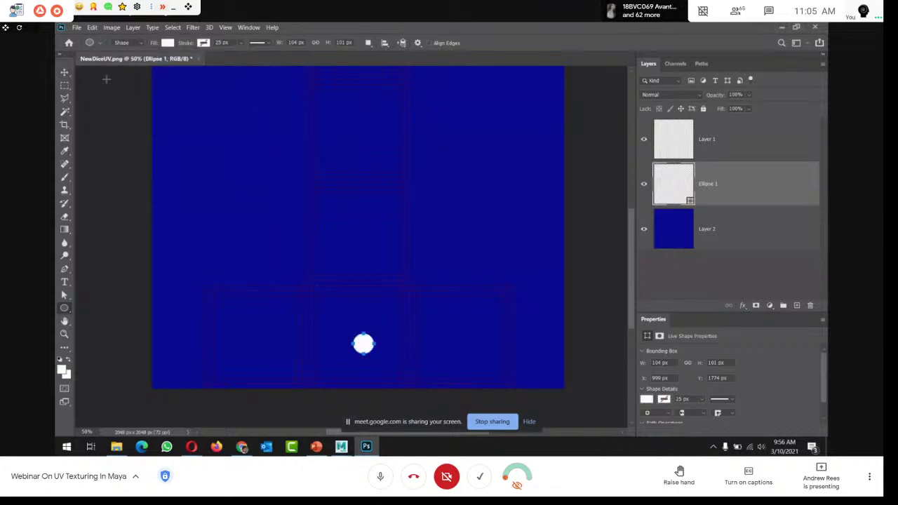
left_click(64, 73)
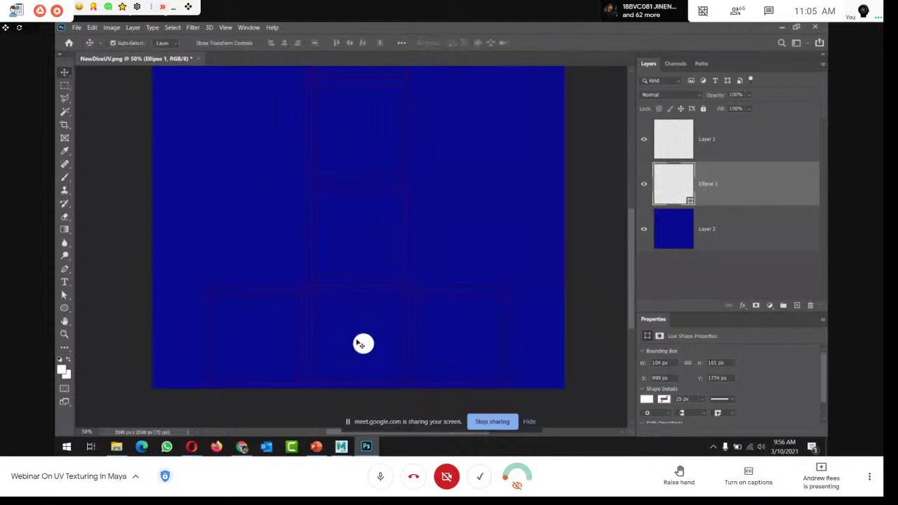
left_click_drag(359, 343, 355, 347)
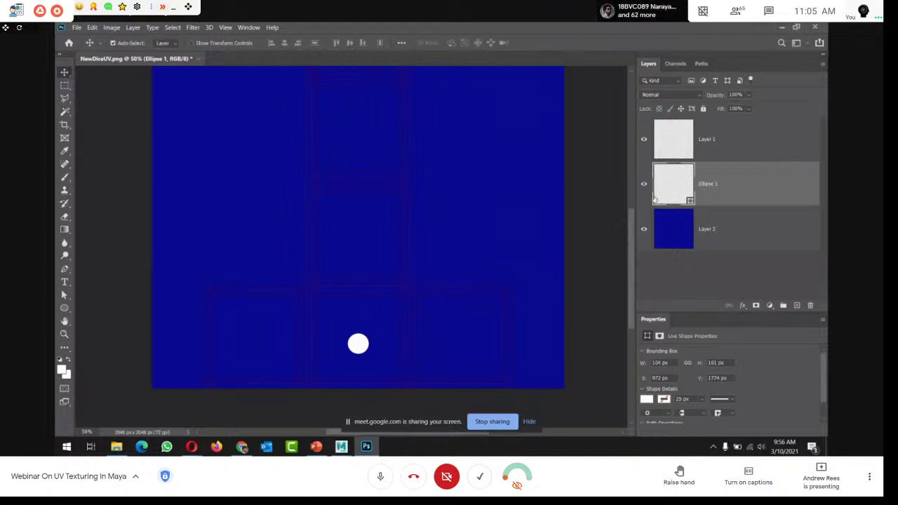
Duplicate the circle pip twice and place the copies side by side in a row of three
key("ctrl+j")
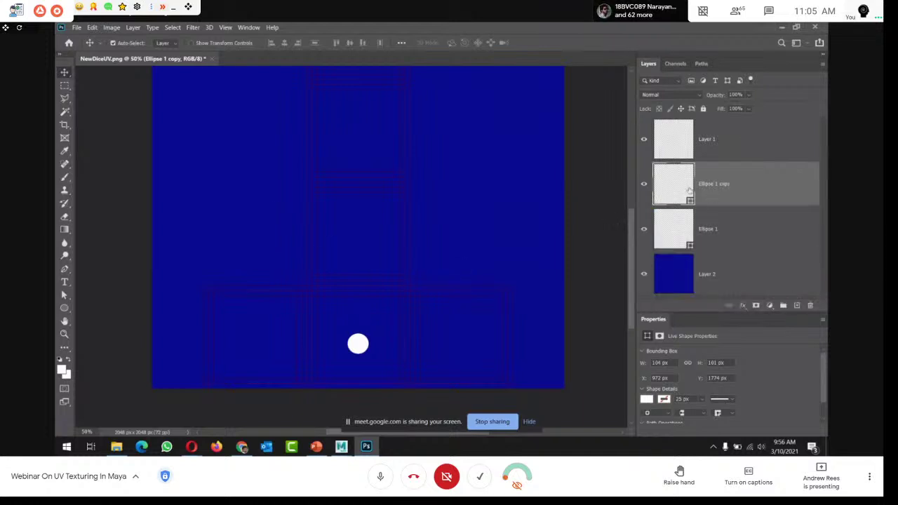
double_click(660, 320)
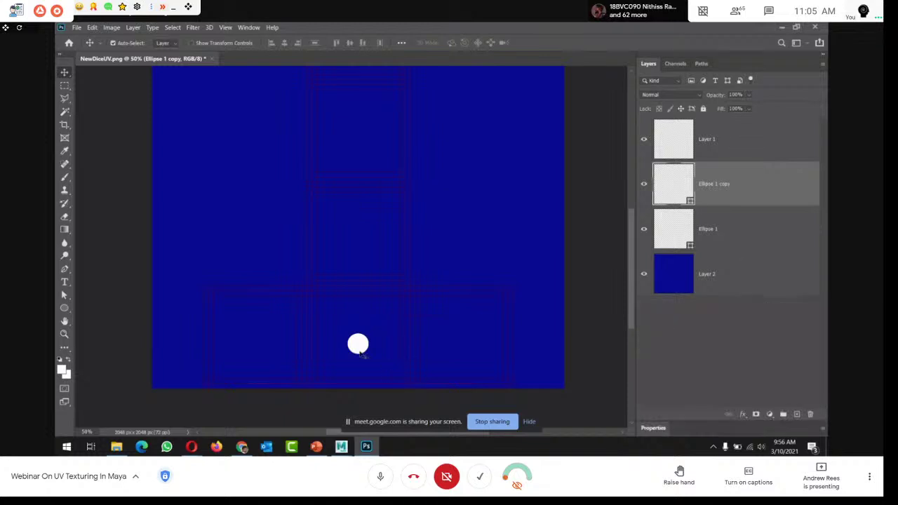
left_click_drag(362, 353, 446, 349)
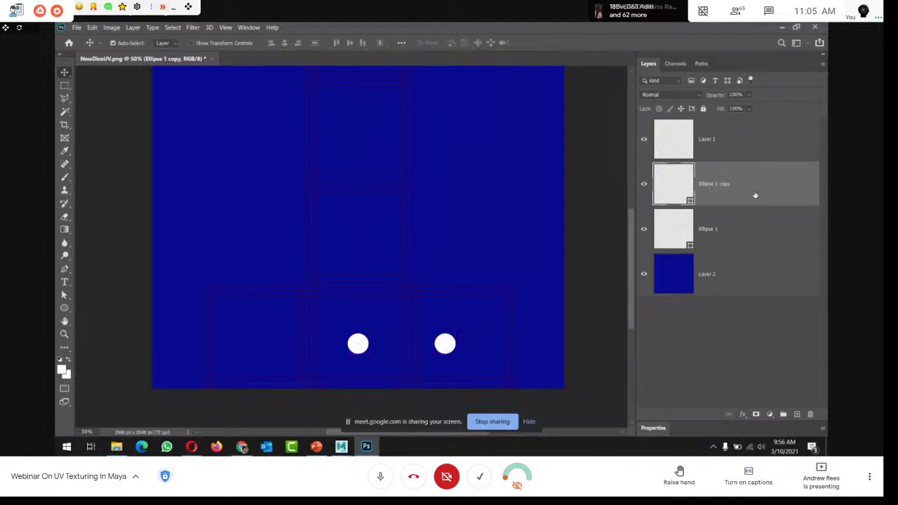
key("ctrl+j")
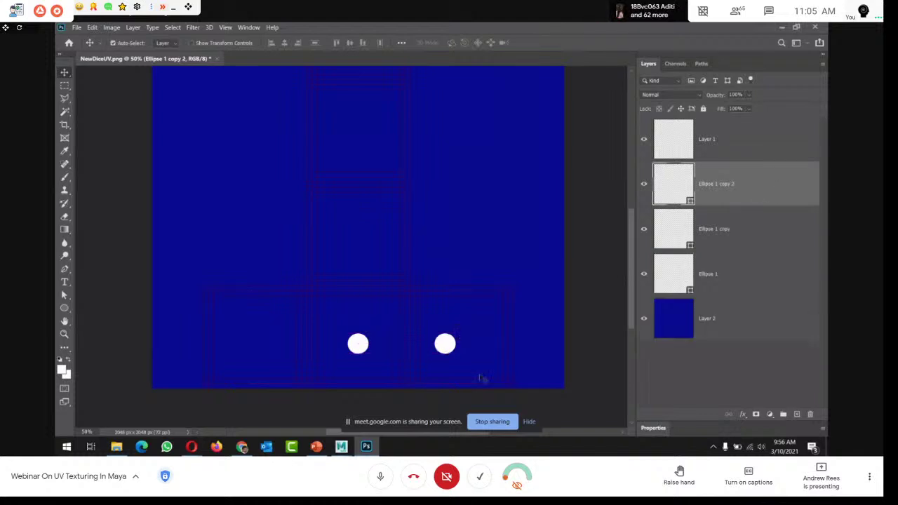
left_click_drag(445, 349, 479, 349)
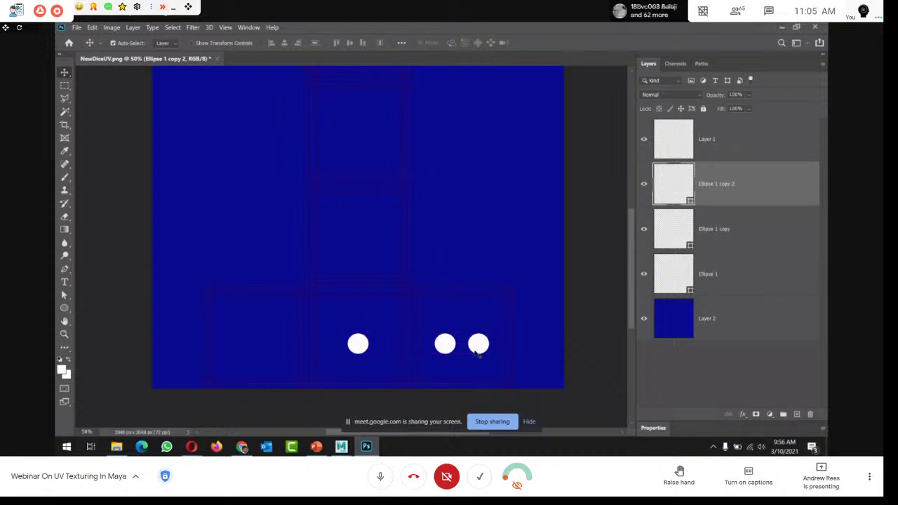
Duplicate the circle pair and arrange a new row of three circles in the upper middle area
left_click(726, 230, "shift")
left_click_drag(726, 230, 784, 413)
left_click_drag(431, 334, 335, 241)
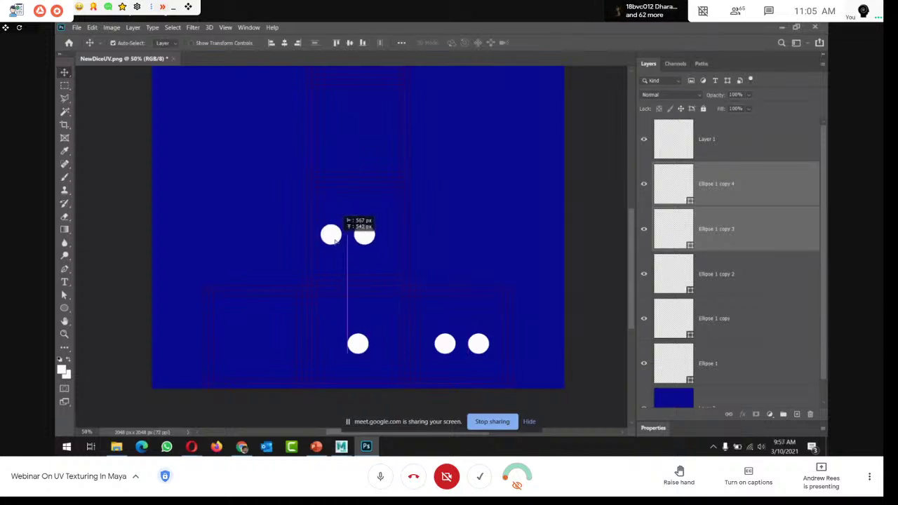
left_click_drag(336, 241, 335, 240)
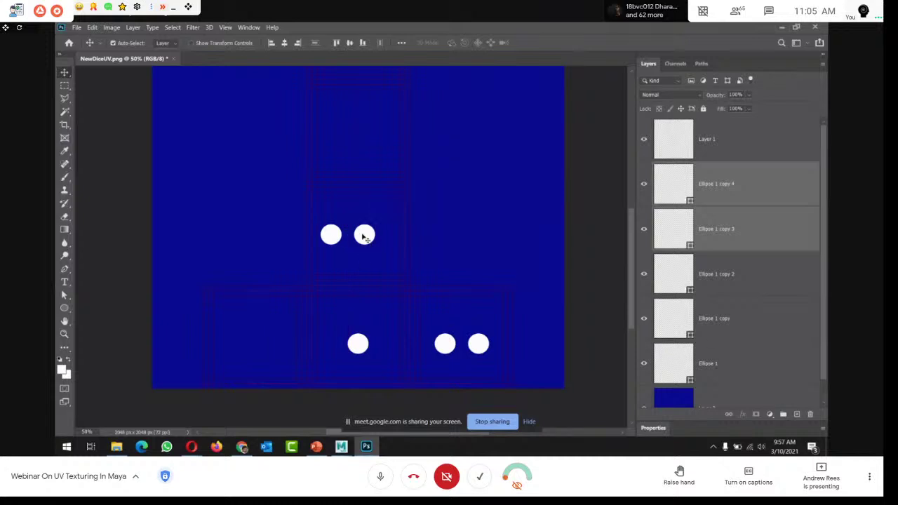
right_click(363, 234)
left_click(708, 176)
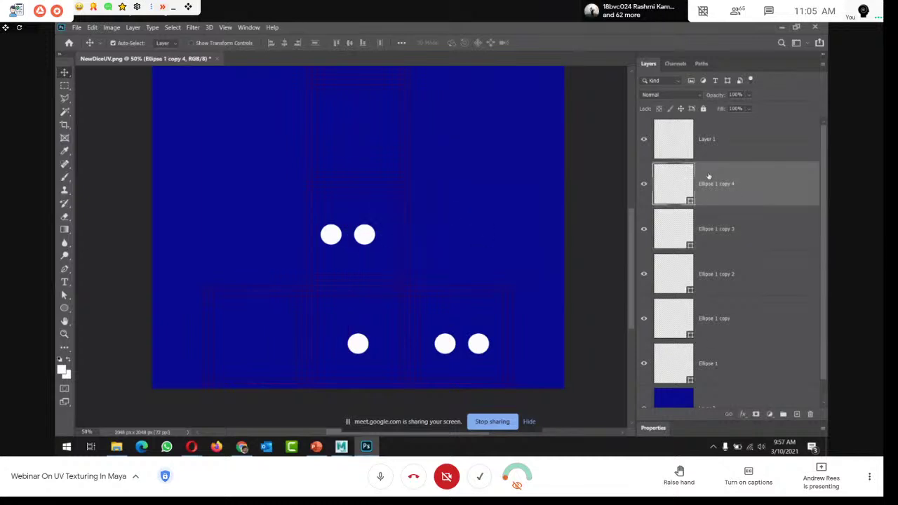
left_click_drag(369, 241, 363, 241)
key("ctrl+j")
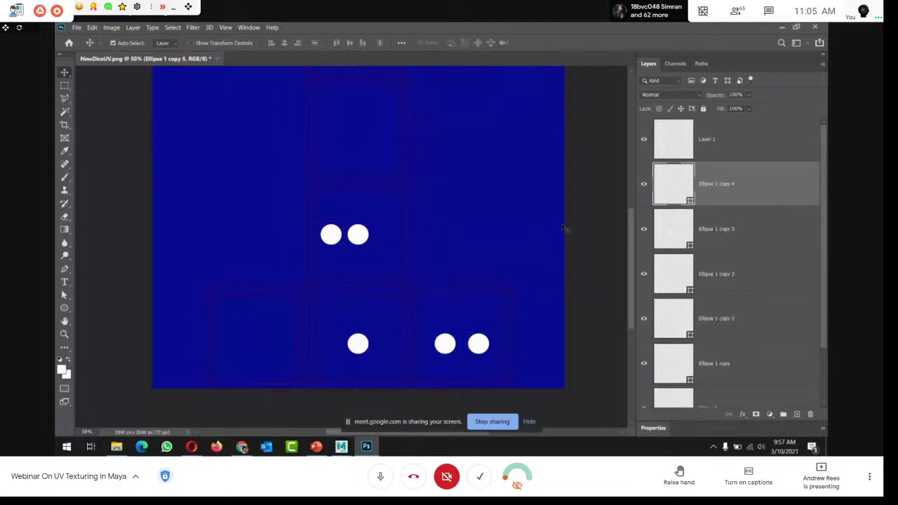
left_click_drag(355, 241, 382, 239)
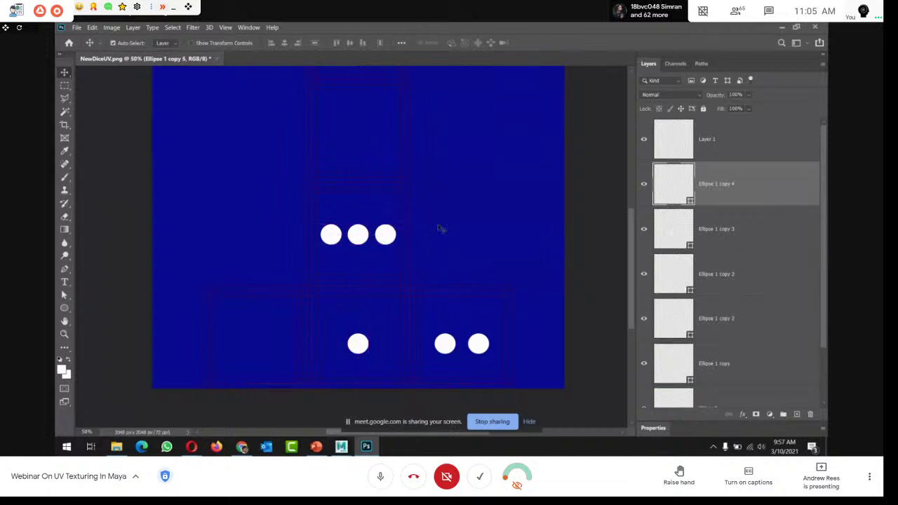
Merge the three upper circles into a single shape layer
left_click(726, 256, "shift")
right_click(741, 265)
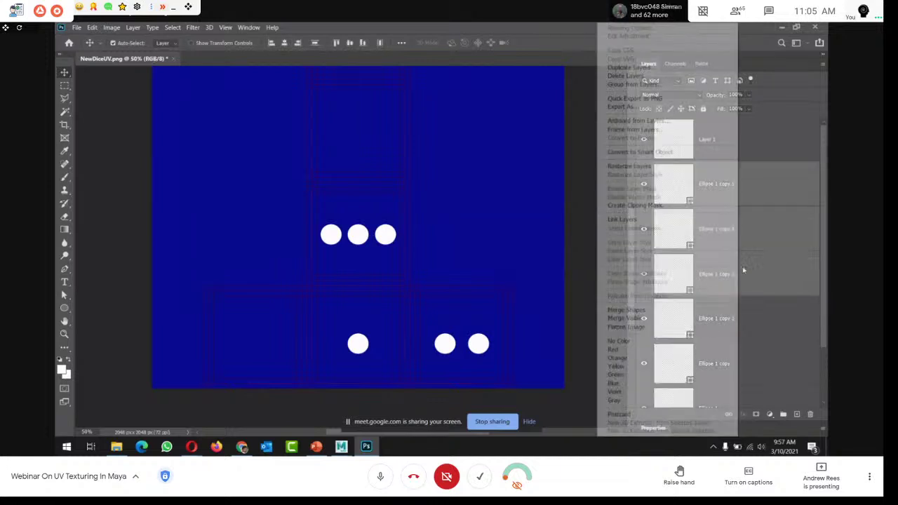
left_click(628, 311)
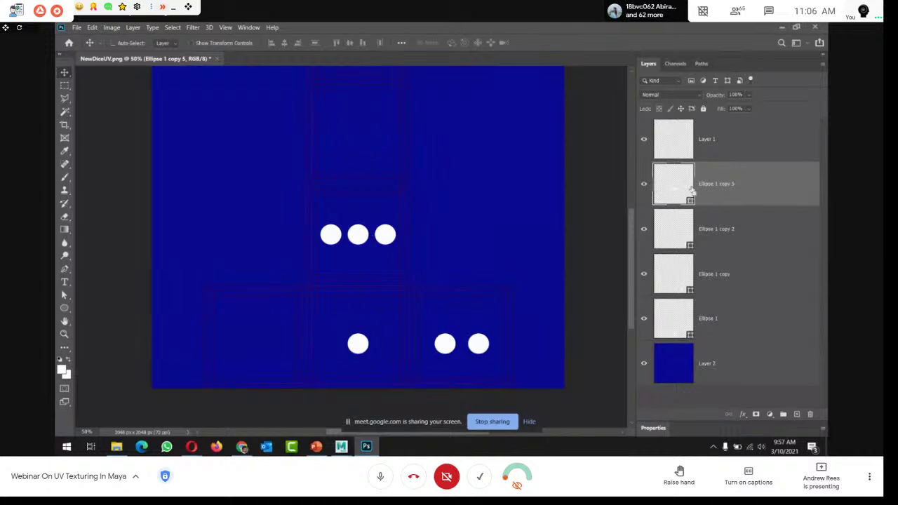
key("ctrl+j")
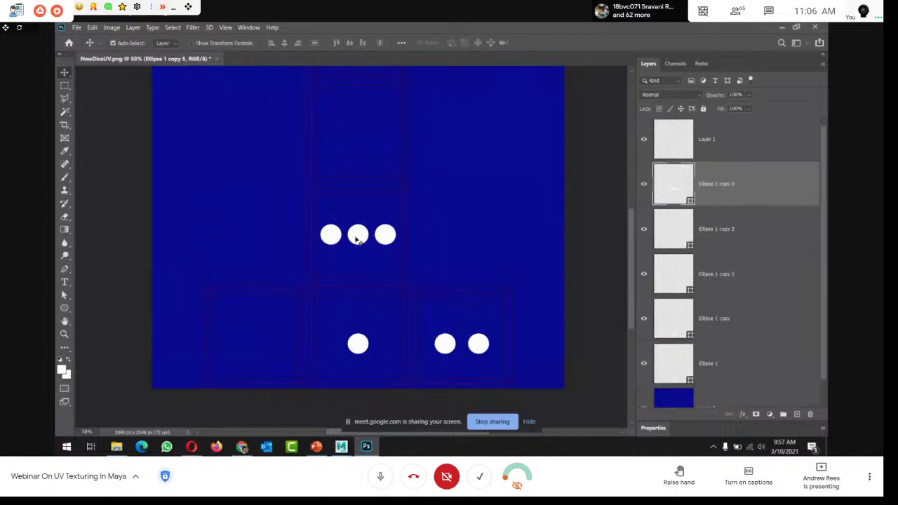
mouse_move(357, 236)
left_mouse_down("ctrl")
mouse_move(349, 139)
mouse_move(357, 238)
left_mouse_up("ctrl")
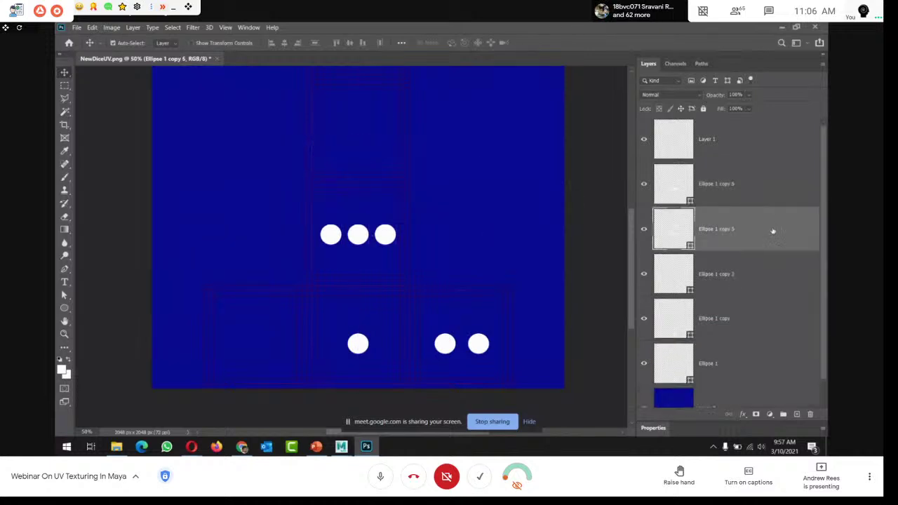
key("ctrl+e")
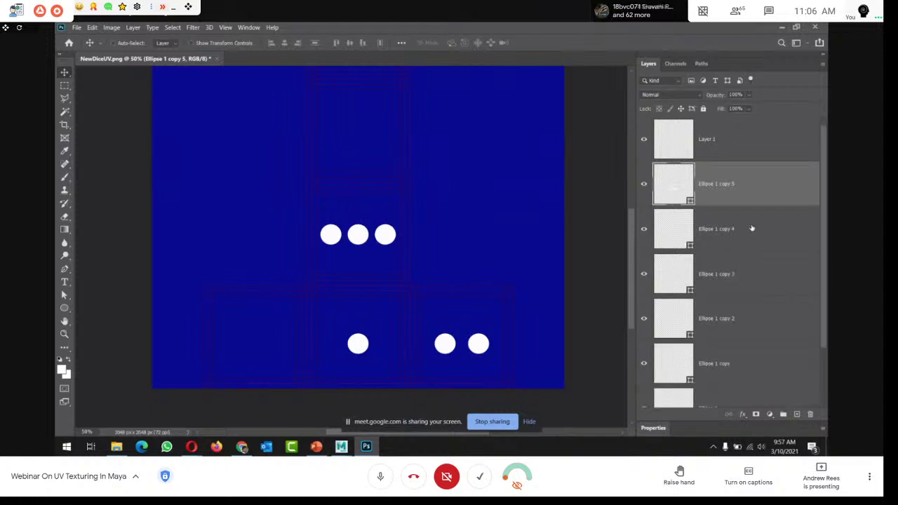
Check each of the three upper circle layers by toggling visibility, then merge them into one shape
left_click(748, 278, "shift")
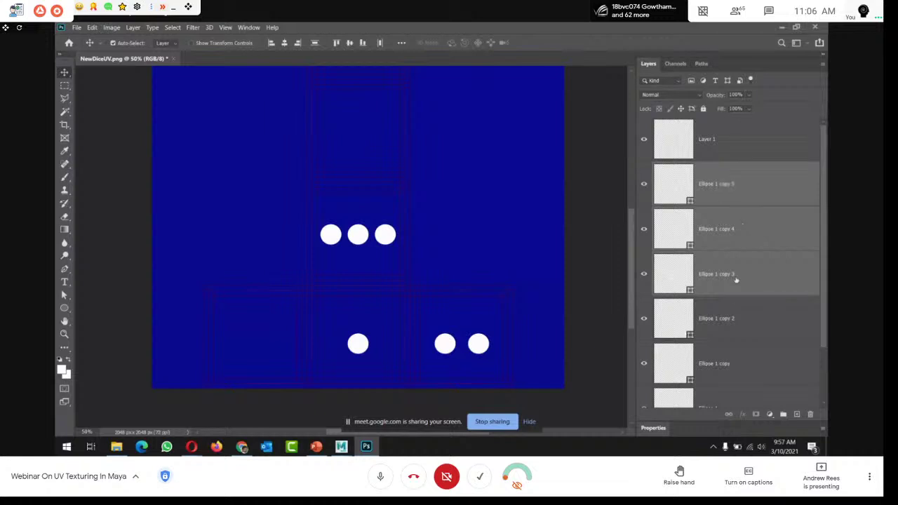
left_click(644, 184)
left_click(644, 229)
left_click(644, 274)
left_click(644, 274)
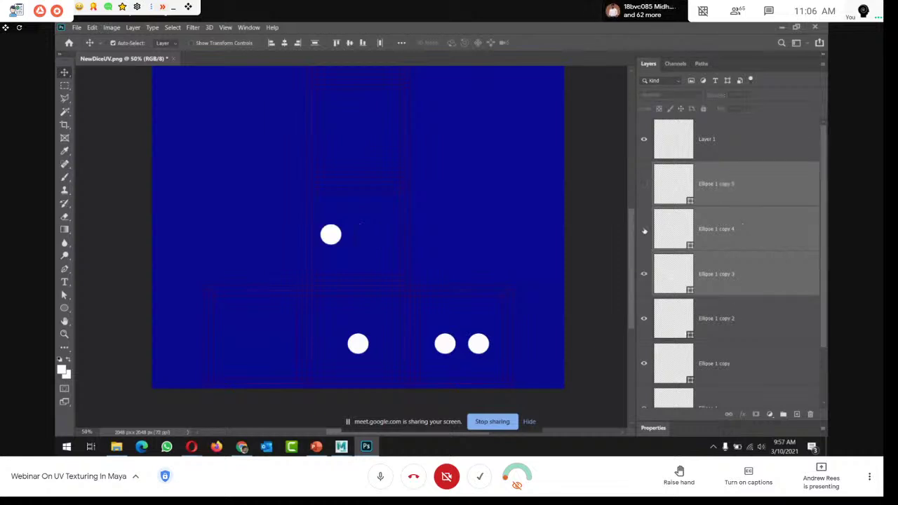
left_click(644, 230)
left_click(644, 185)
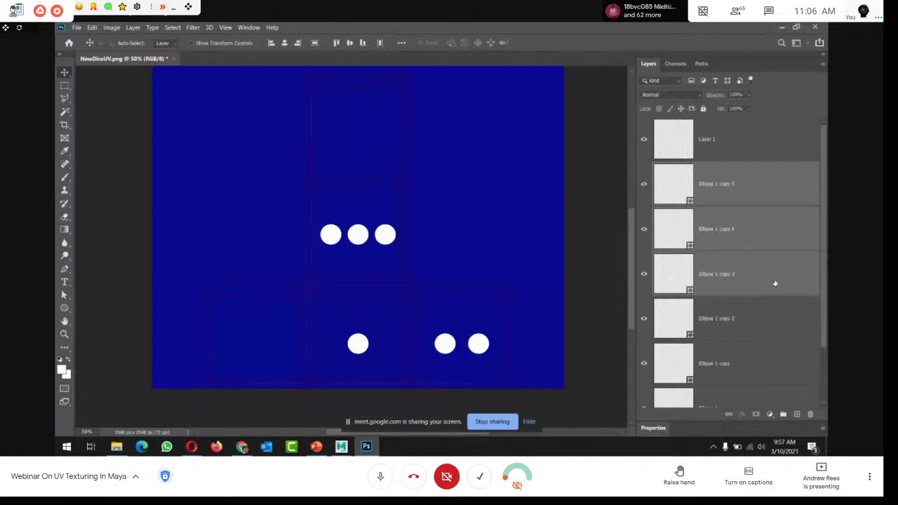
right_click(775, 283)
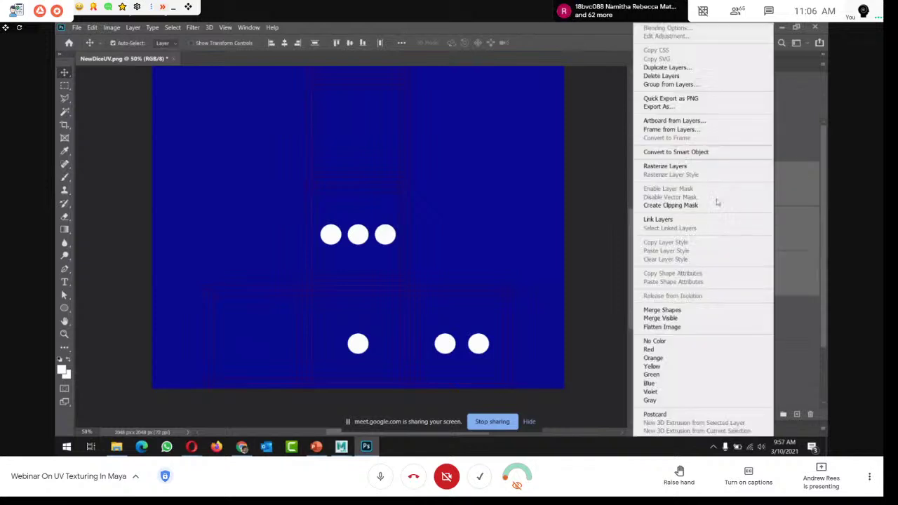
left_click(692, 317)
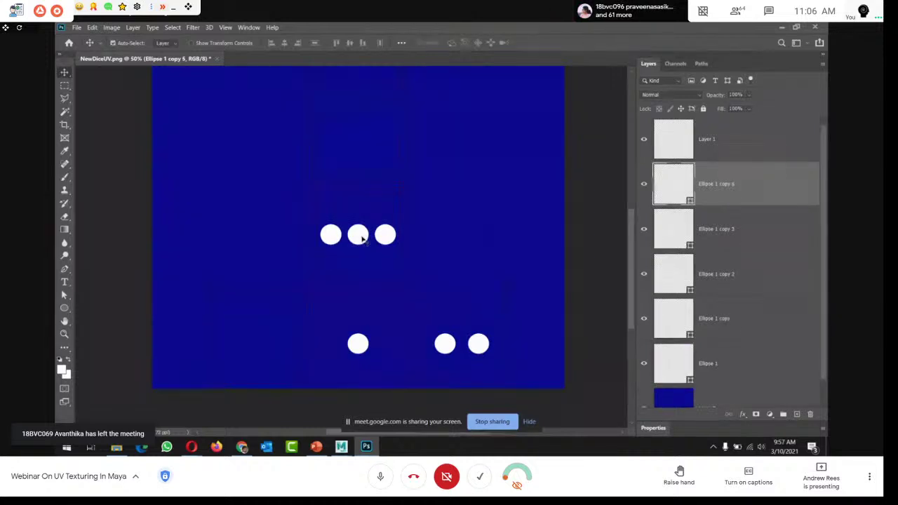
Move the merged three-dot row upward and duplicate the middle row of three circles
left_click_drag(362, 237, 383, 120)
left_click(729, 397)
key("ctrl+z")
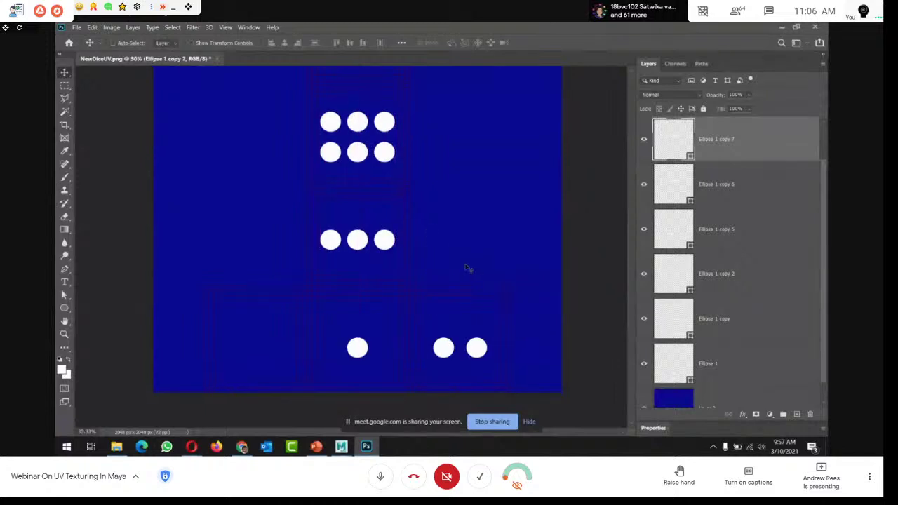
key("ctrl+minus")
left_click(728, 237)
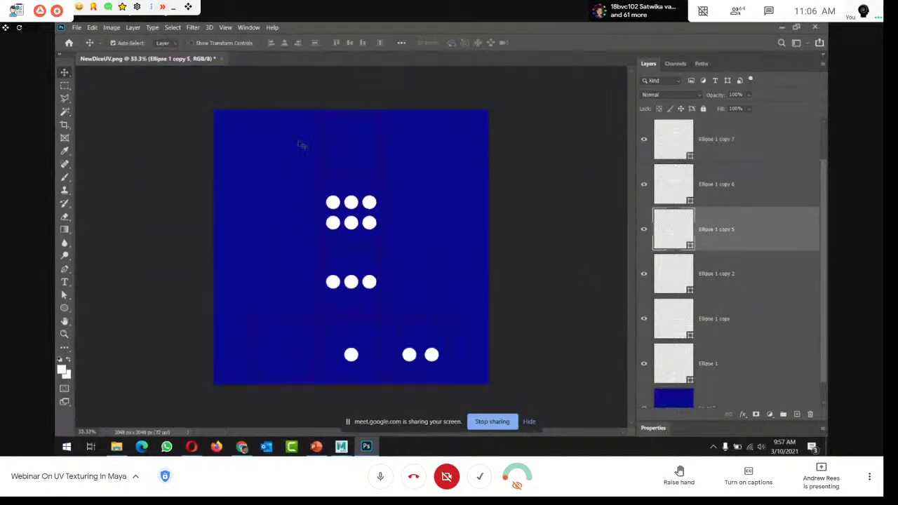
left_click_drag(712, 230, 795, 414)
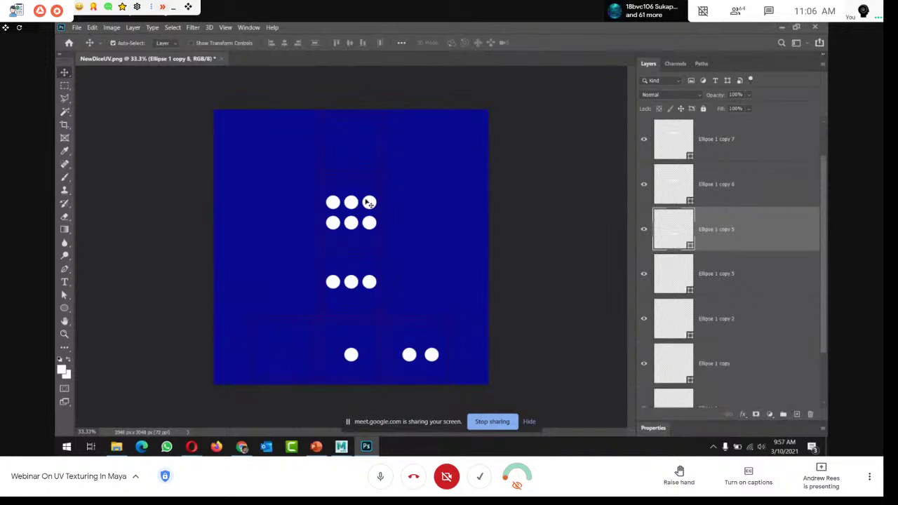
left_click_drag(369, 202, 369, 134)
key("ctrl+z")
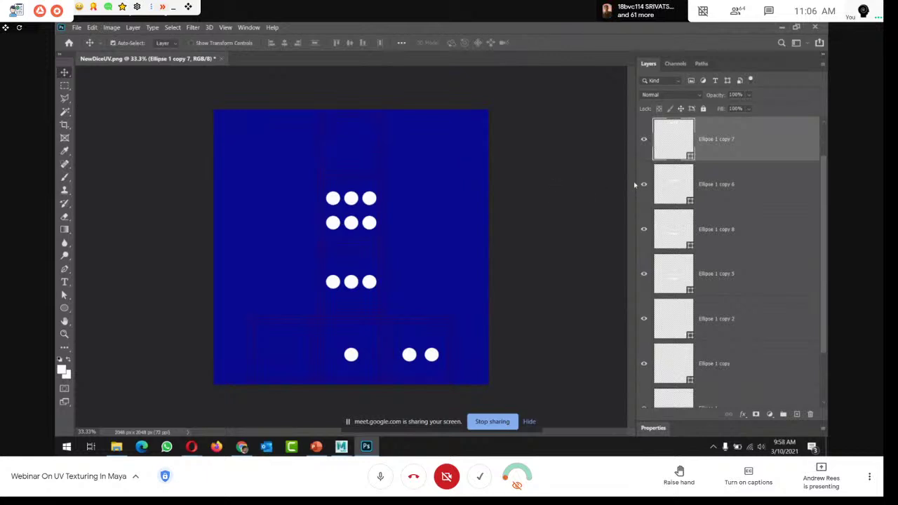
Move the duplicated three-dot row, Ellipse 1 copy 8, up toward the top of the texture
left_click(754, 199)
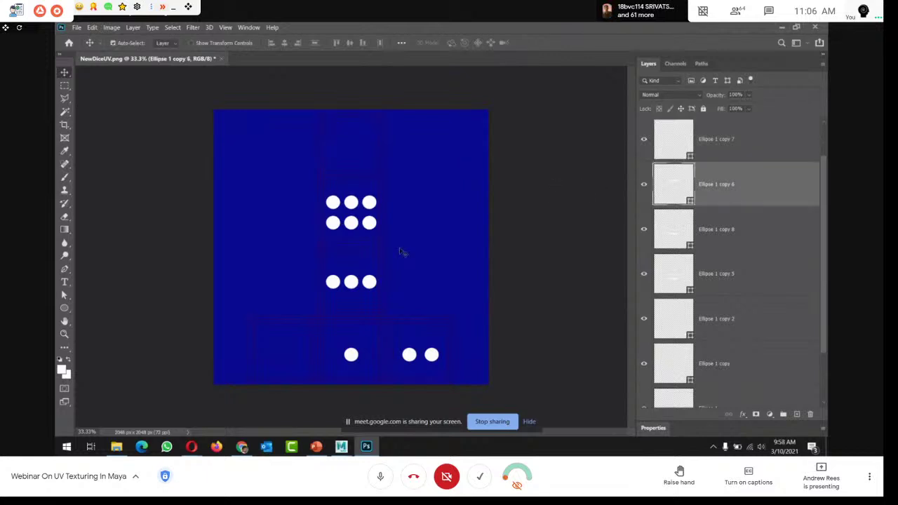
left_click_drag(368, 222, 374, 203)
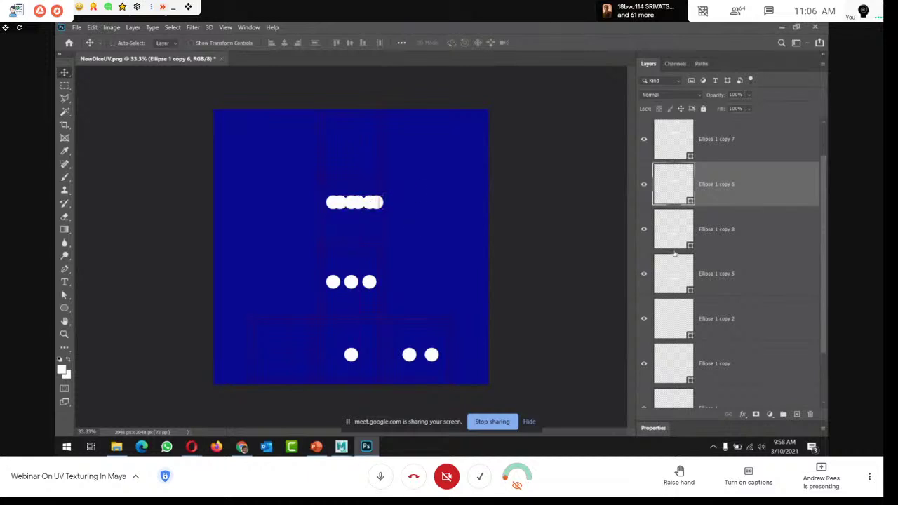
key("ctrl+z")
left_click(744, 230)
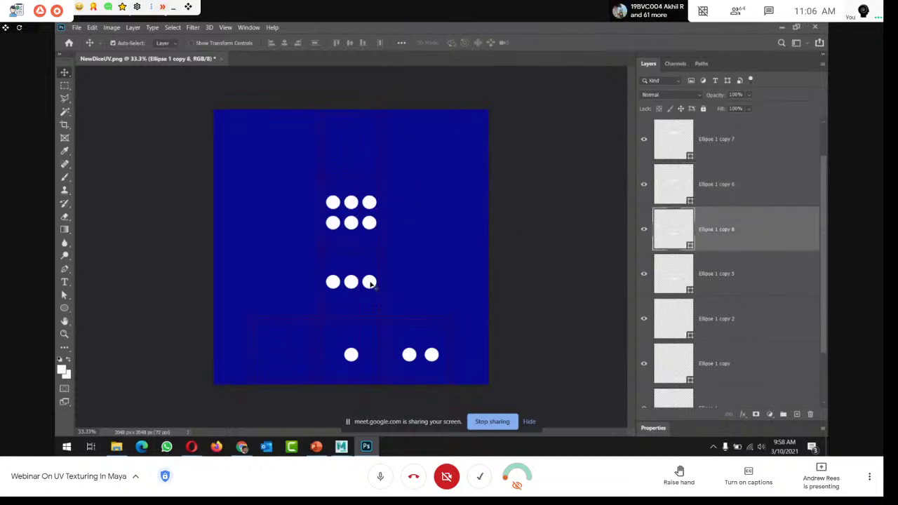
left_click_drag(371, 283, 374, 154)
right_click(433, 355)
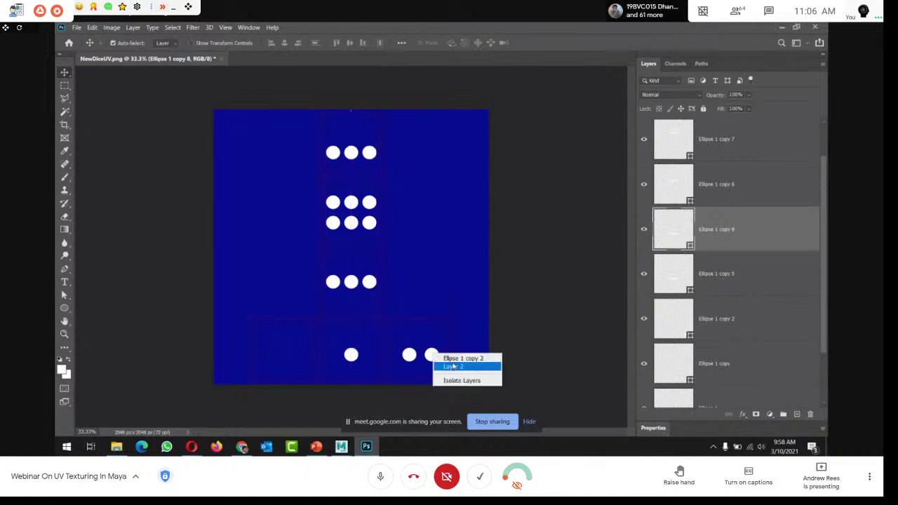
Merge the bottom-right dot layers and copy that pair above the top row
left_click(459, 361)
left_click(644, 319)
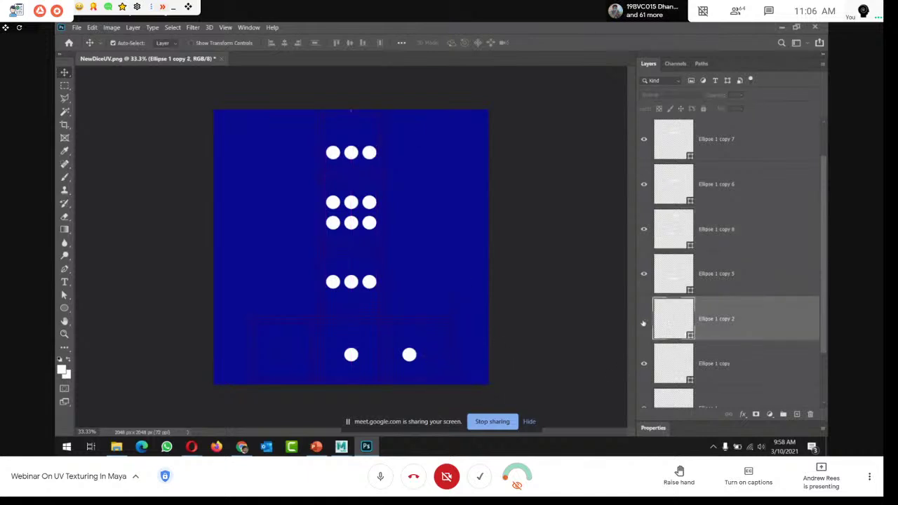
left_click(643, 319)
left_click(726, 365, "shift")
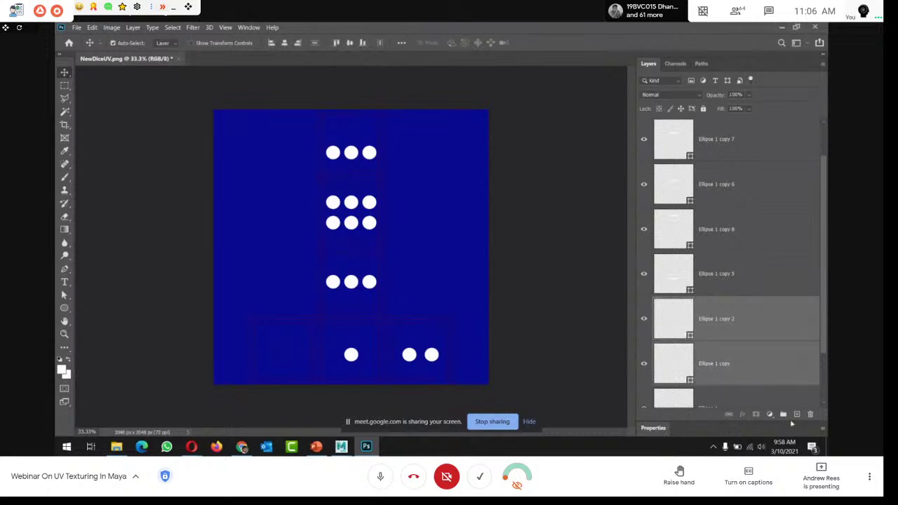
right_click(776, 366)
left_click(701, 310)
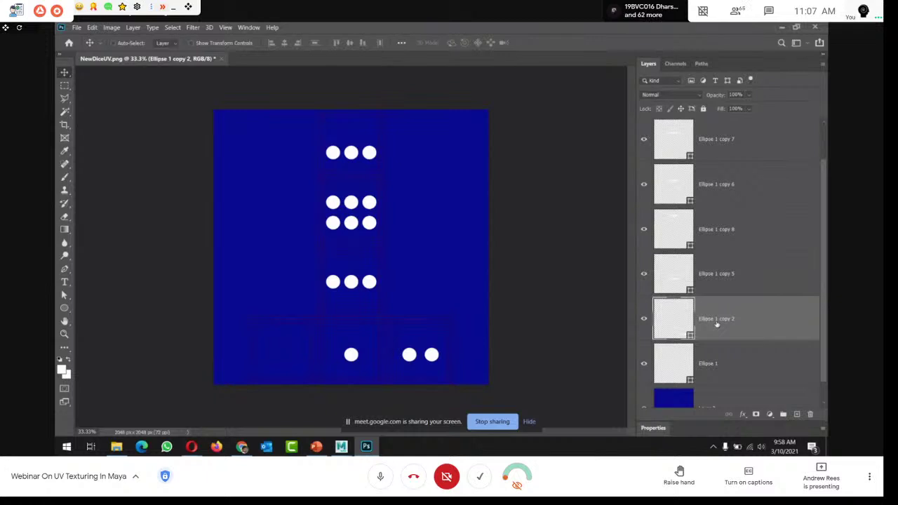
left_click_drag(414, 359, 340, 135, "alt")
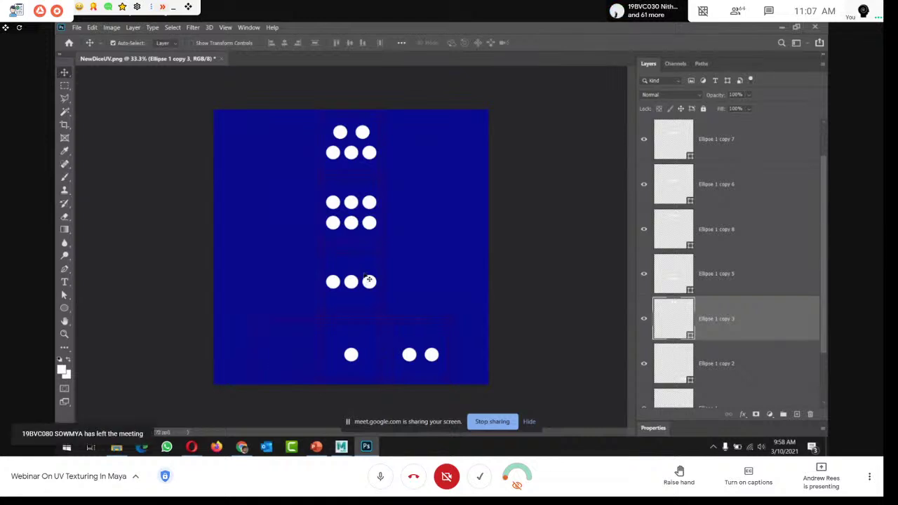
Duplicate the Ellipse 1 copy 2 dot pair twice to form a 2x2 four-pip square at bottom left
right_click(431, 358)
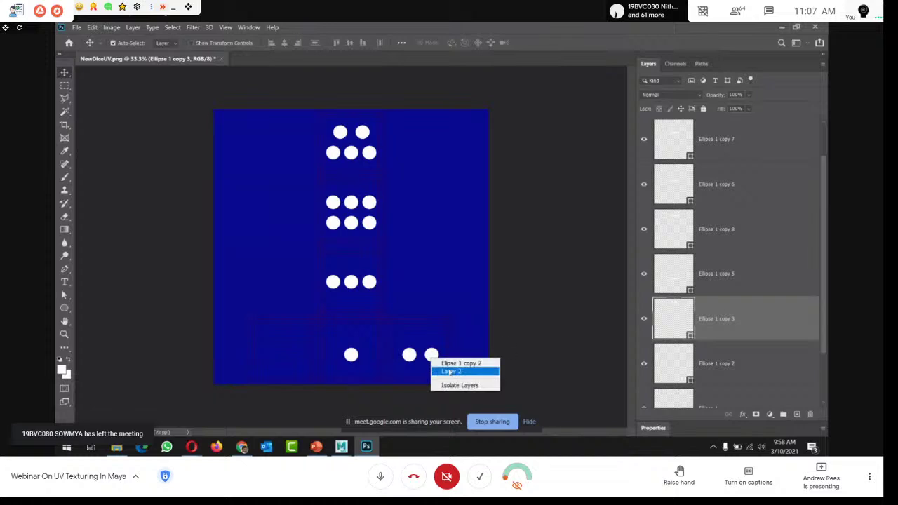
left_click(450, 371)
right_click(430, 355)
left_click(459, 362)
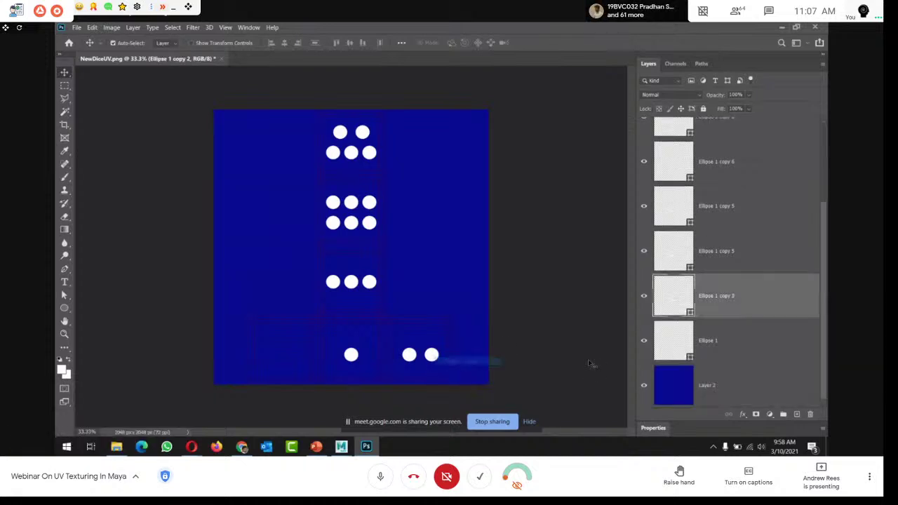
left_click_drag(712, 313, 797, 414)
left_click_drag(409, 365, 268, 371)
left_click_drag(752, 306, 797, 414)
left_click_drag(290, 360, 293, 341)
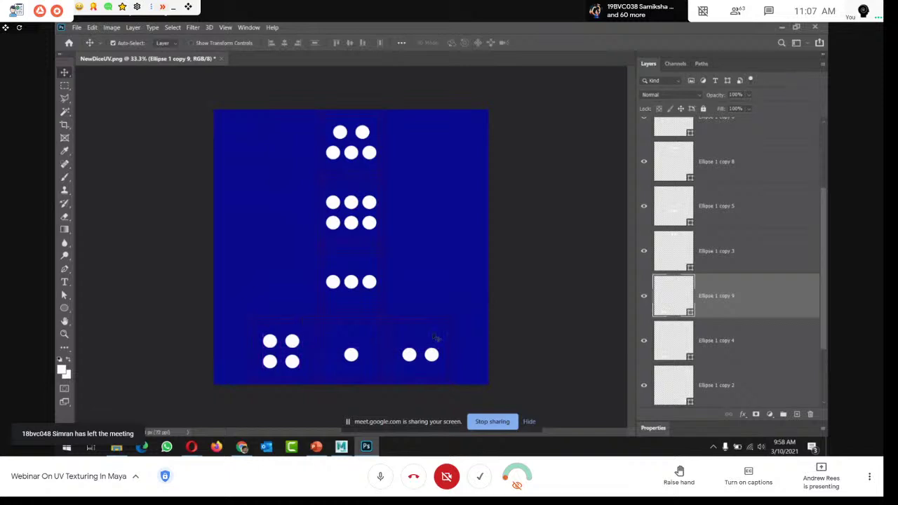
Hide the wireframe Layer 1 to view the whole pipped texture
key("ctrl+minus")
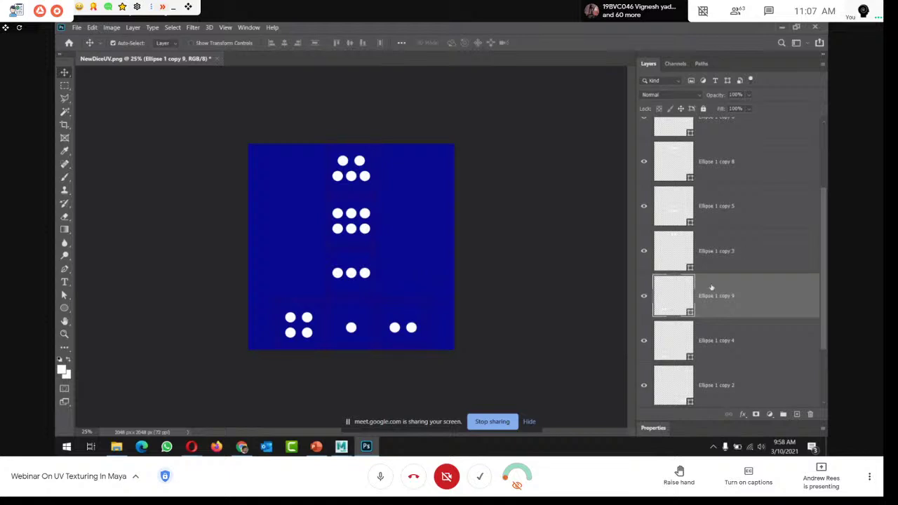
scroll(732, 213, "up", 3)
left_click(644, 139)
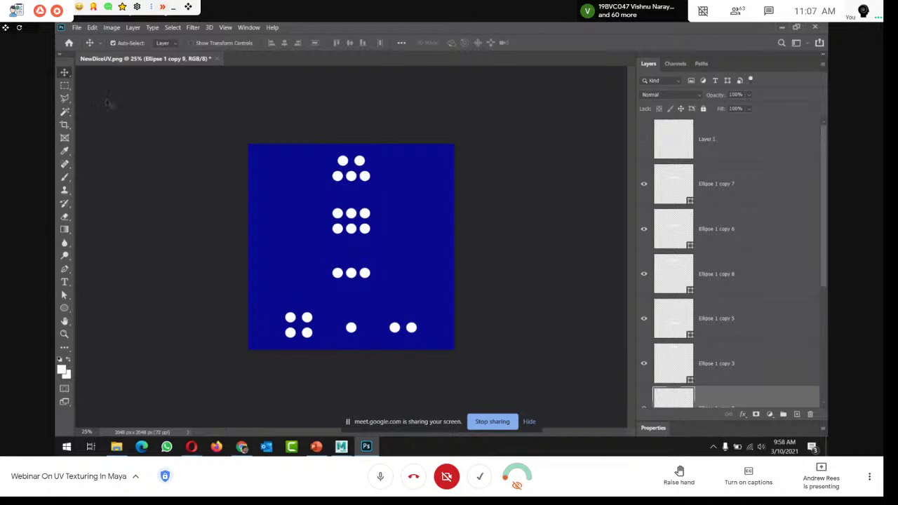
Save the dice texture as NewDiceUV.psd with maximize compatibility
left_click(77, 28)
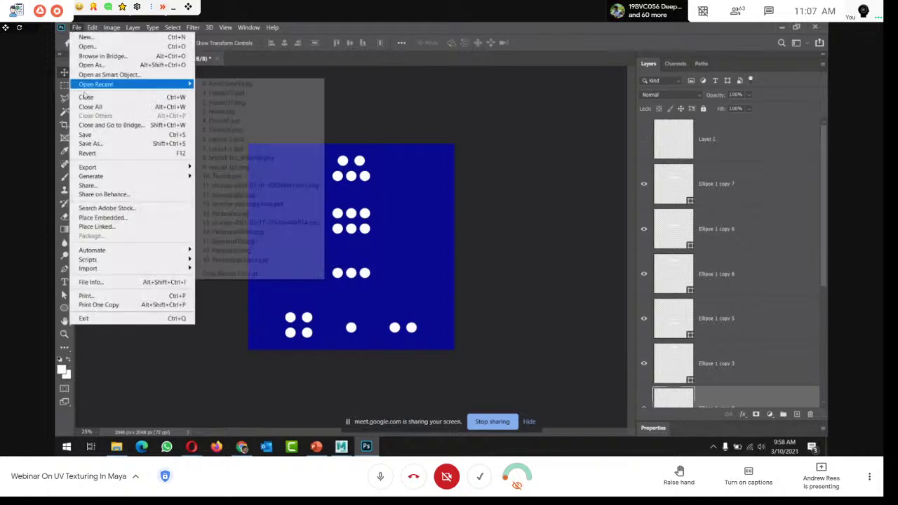
left_click(86, 135)
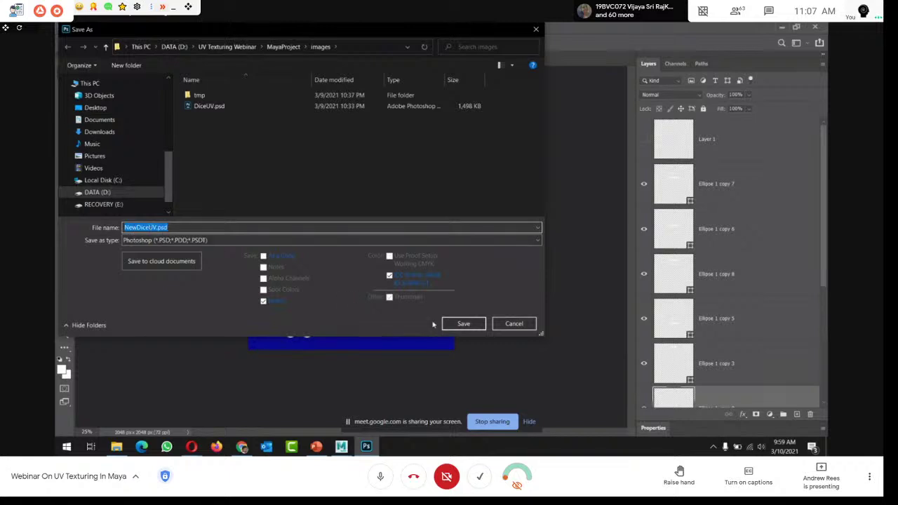
left_click(459, 323)
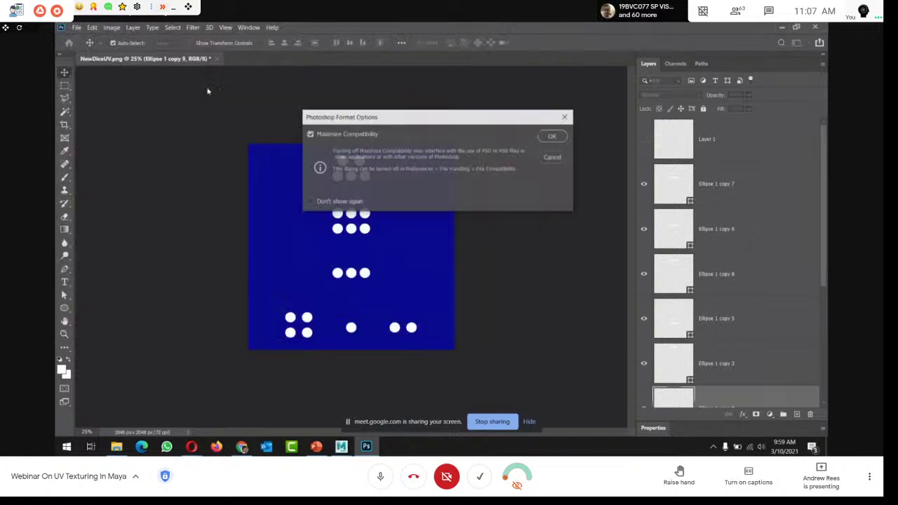
left_click(554, 136)
Save a PNG copy of the texture named NewDiceUVTextured.png
left_click(77, 27)
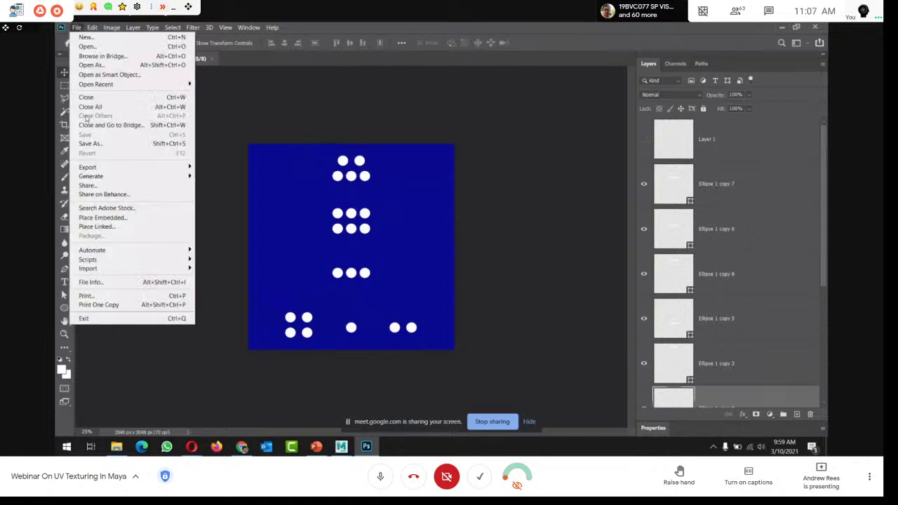
left_click(89, 144)
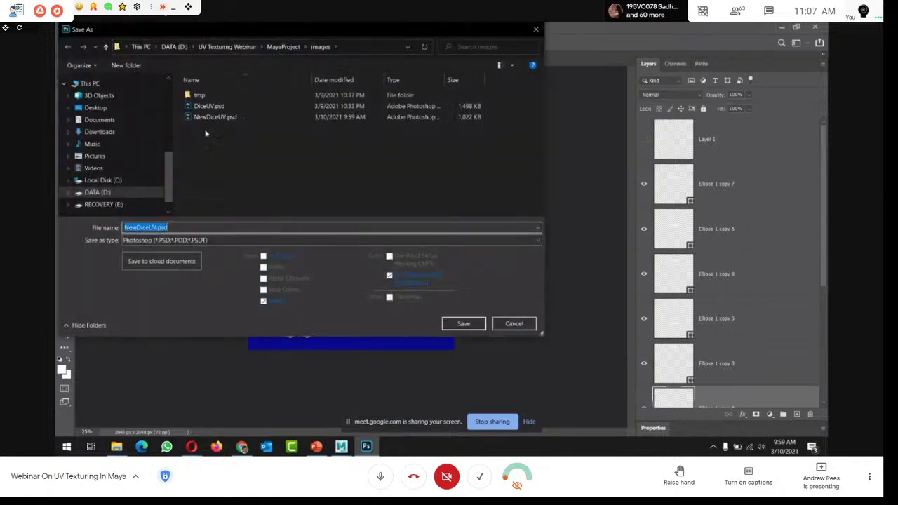
left_click(167, 240)
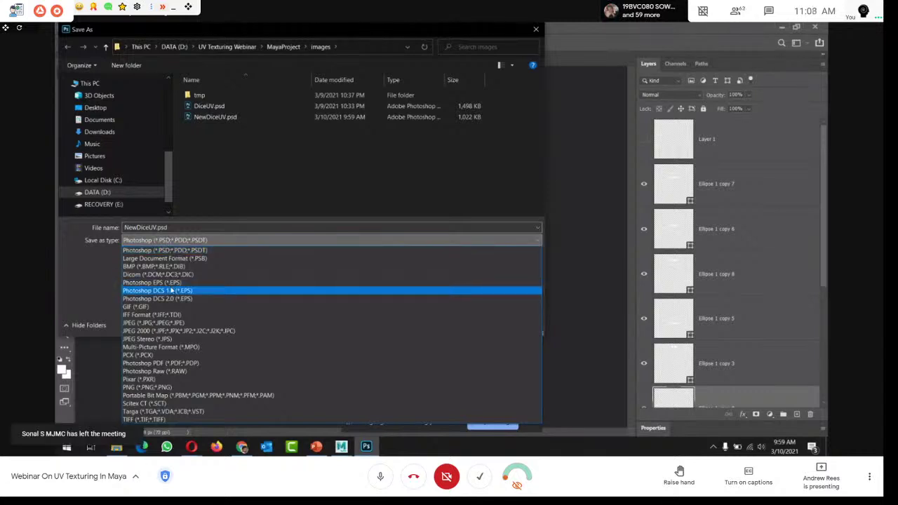
key("Up")
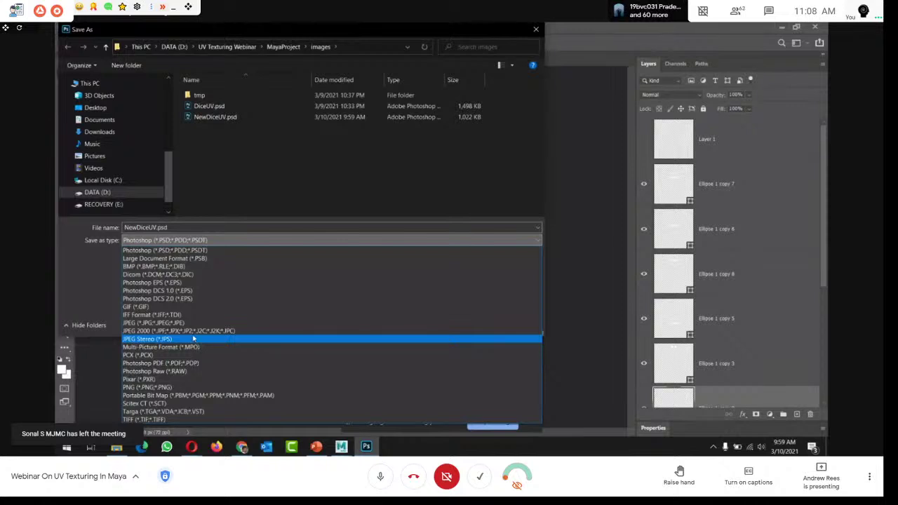
key("Up")
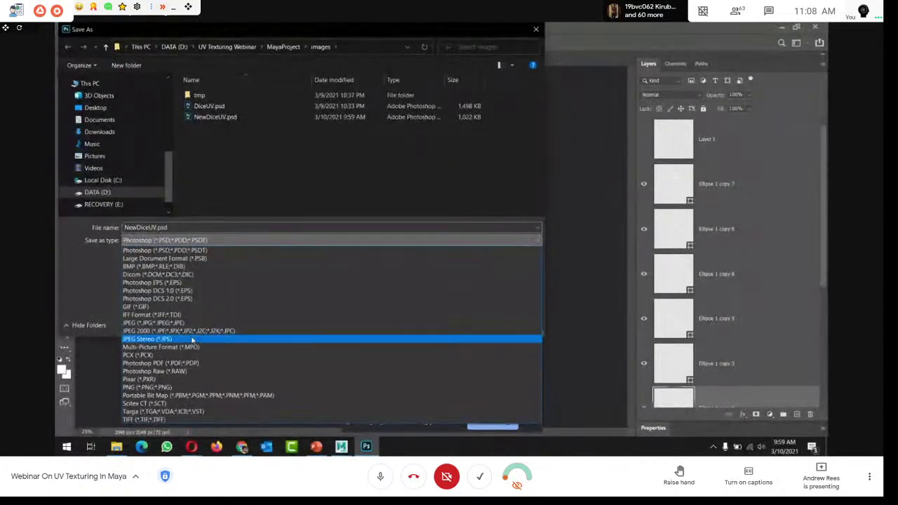
left_click(195, 388)
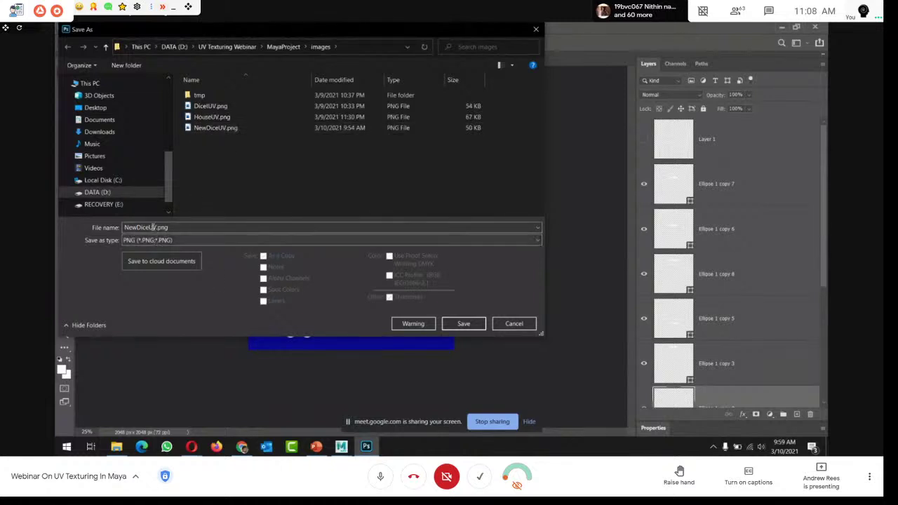
double_click(155, 228)
left_click(162, 227)
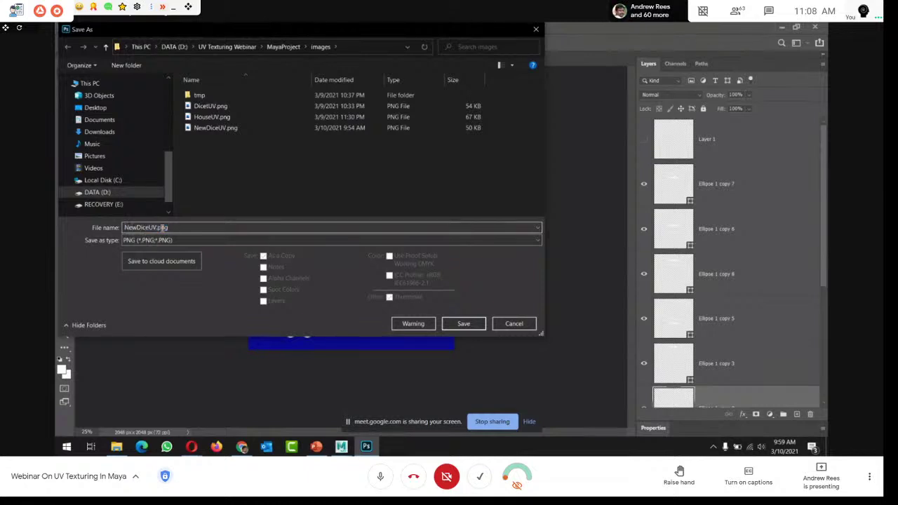
type("Textured")
key("Return")
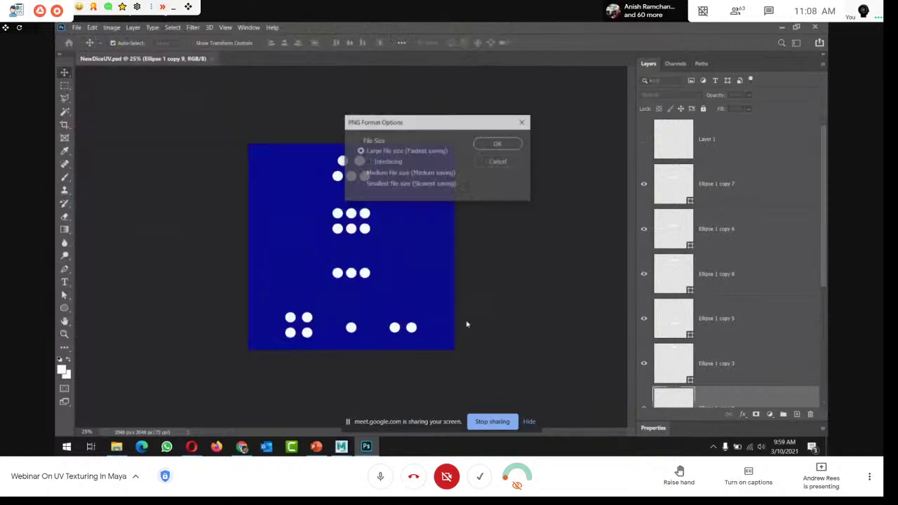
left_click(498, 144)
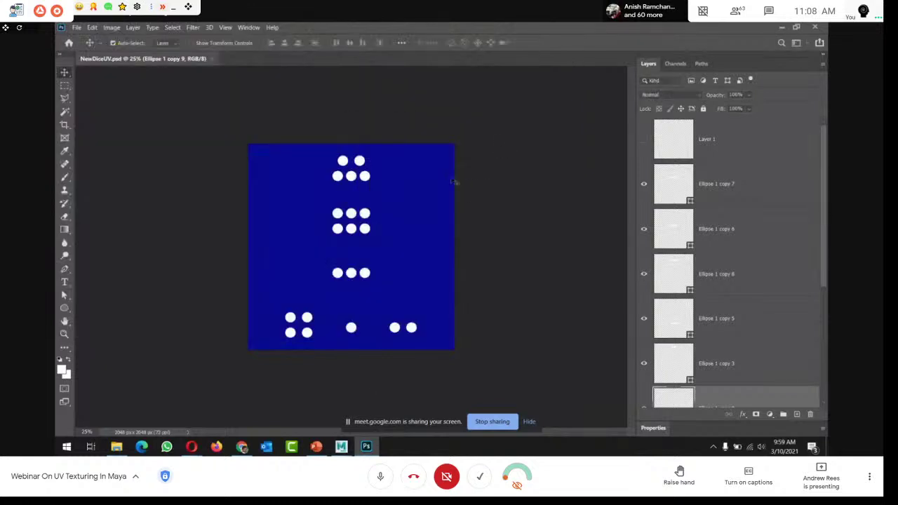
Check NewDiceUVTextured.png in the images folder and return to Maya's DiceStart.ma to select the cube
left_click(781, 27)
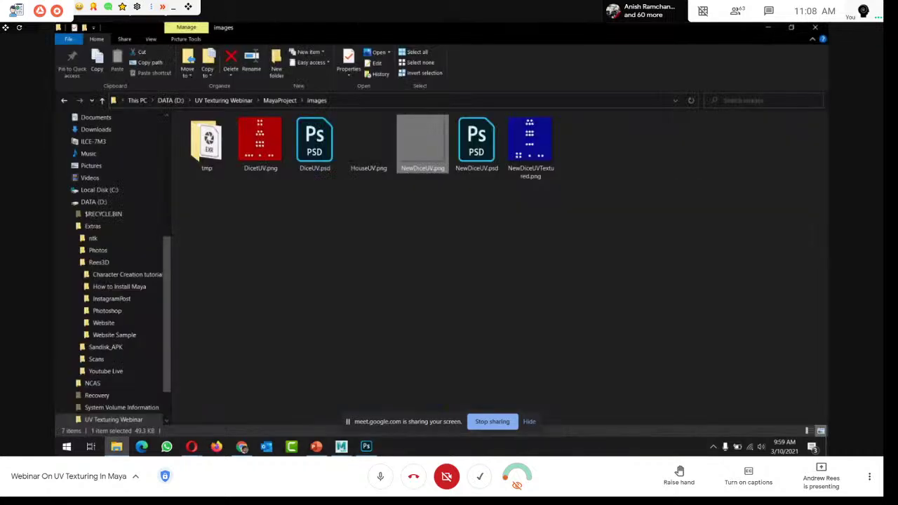
left_click(533, 124)
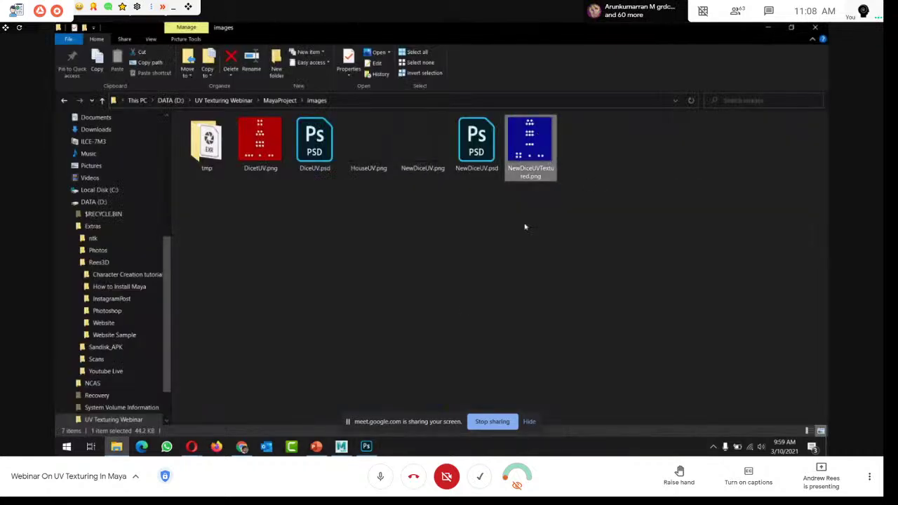
left_click(347, 440)
left_click(384, 399)
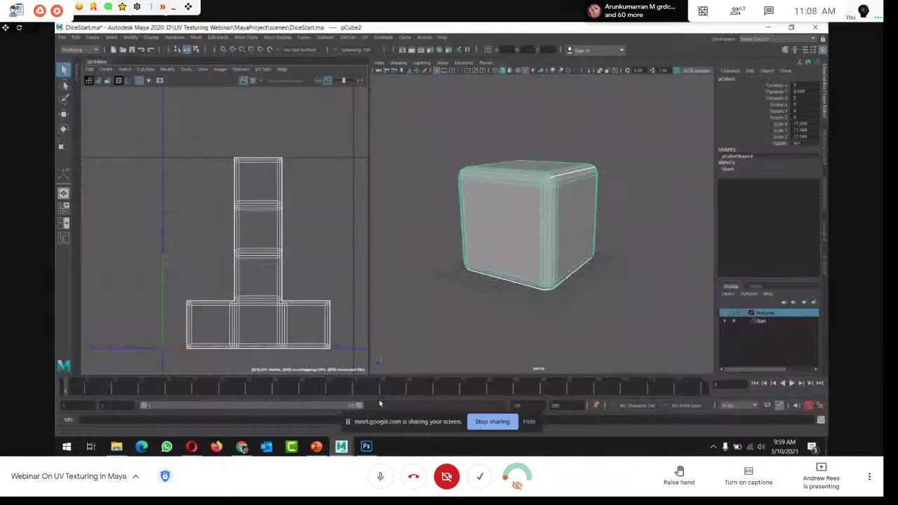
left_click(540, 201)
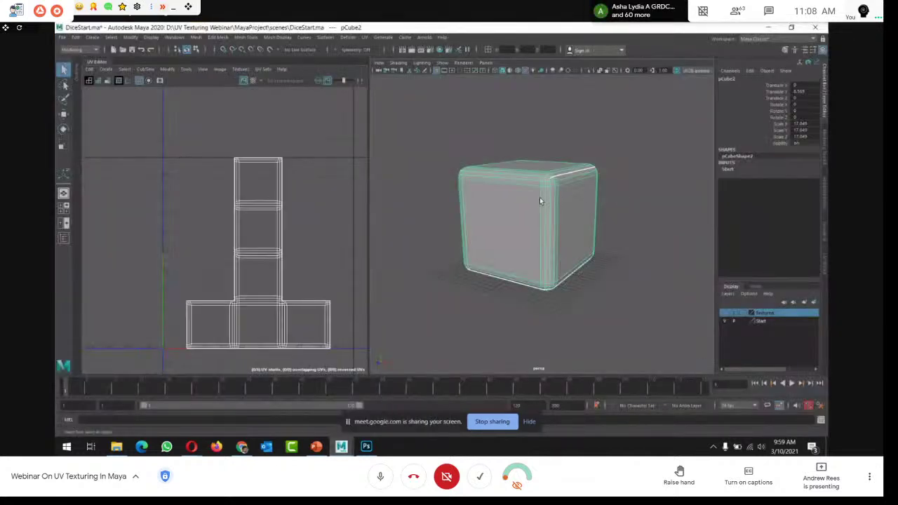
Assign a new Lambert material to the dice cube
right_click(529, 192)
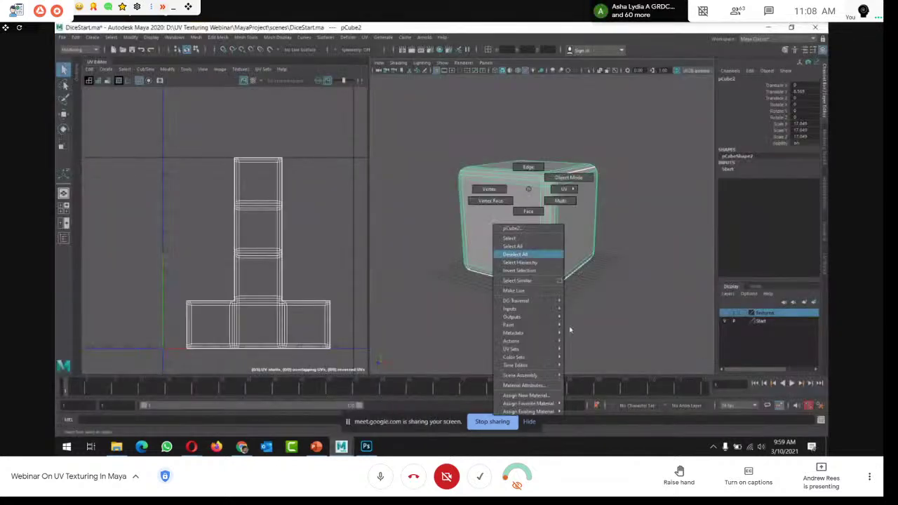
left_click(545, 395)
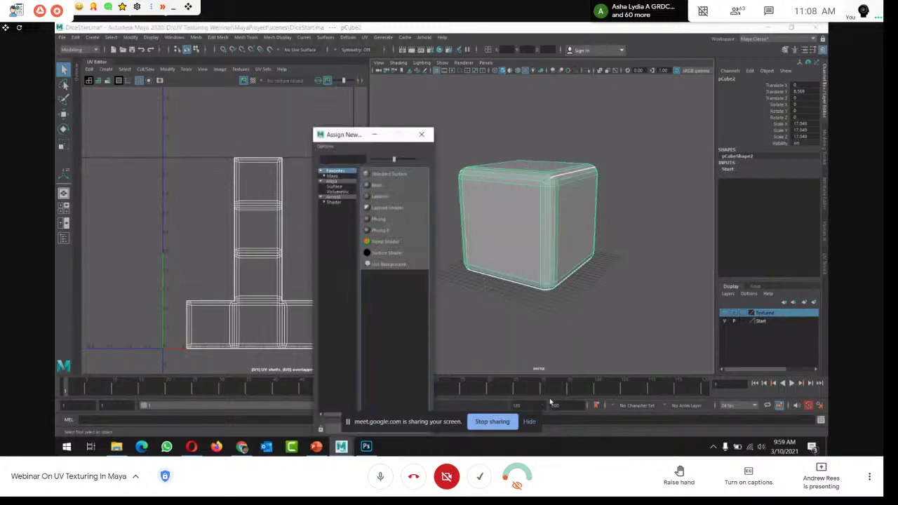
left_click(385, 199)
left_click(745, 76)
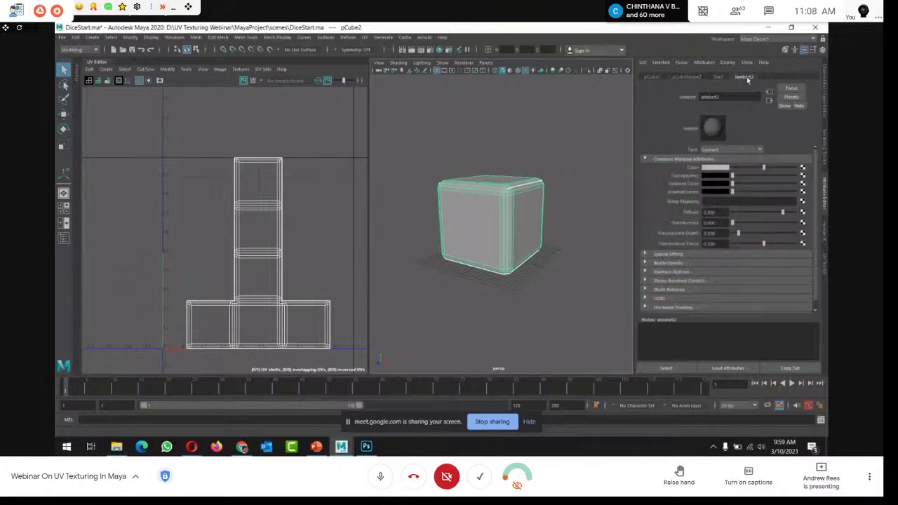
Set the Lambert colour to a File texture using images/NewDiceUVTextured.png
left_click(802, 169)
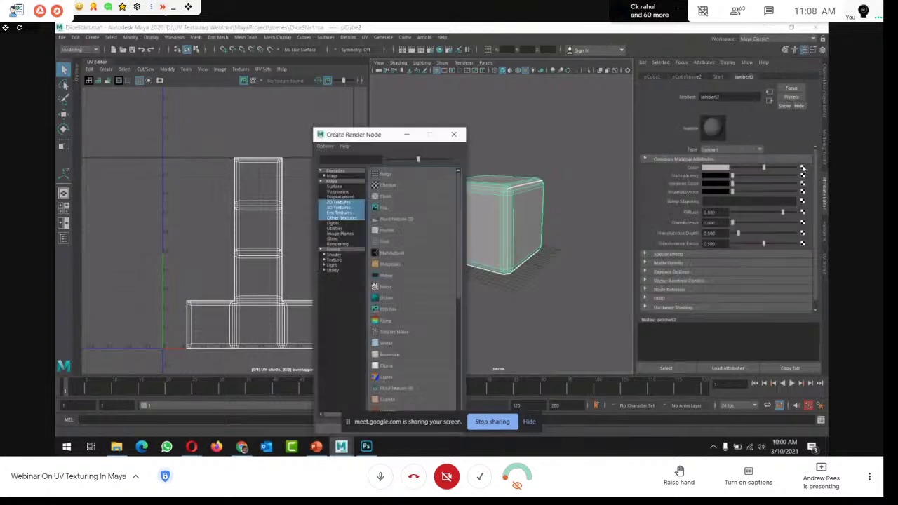
left_click_drag(390, 135, 301, 50)
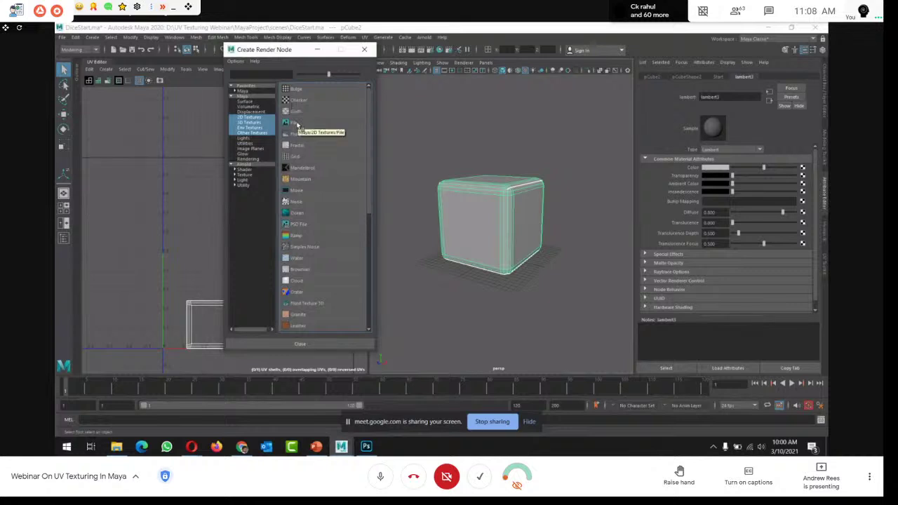
left_click(298, 125)
left_click(804, 188)
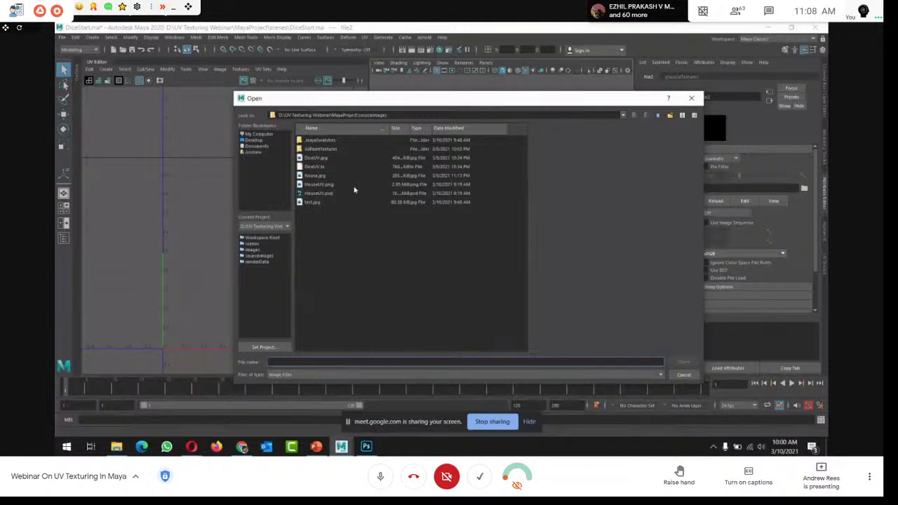
left_click(658, 116)
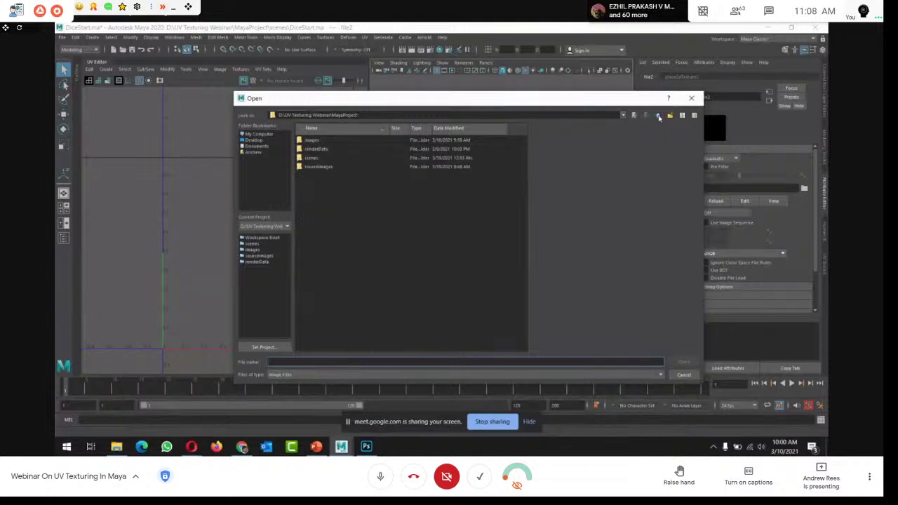
double_click(311, 141)
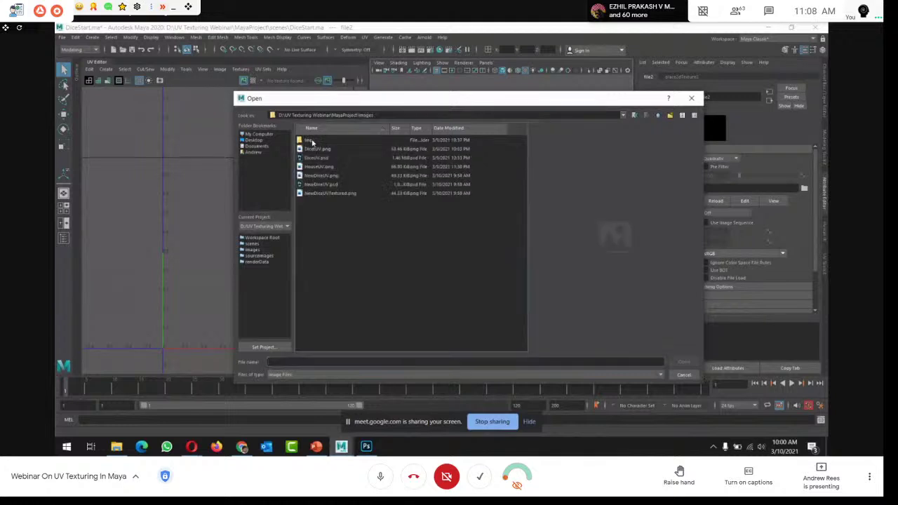
right_click(330, 195)
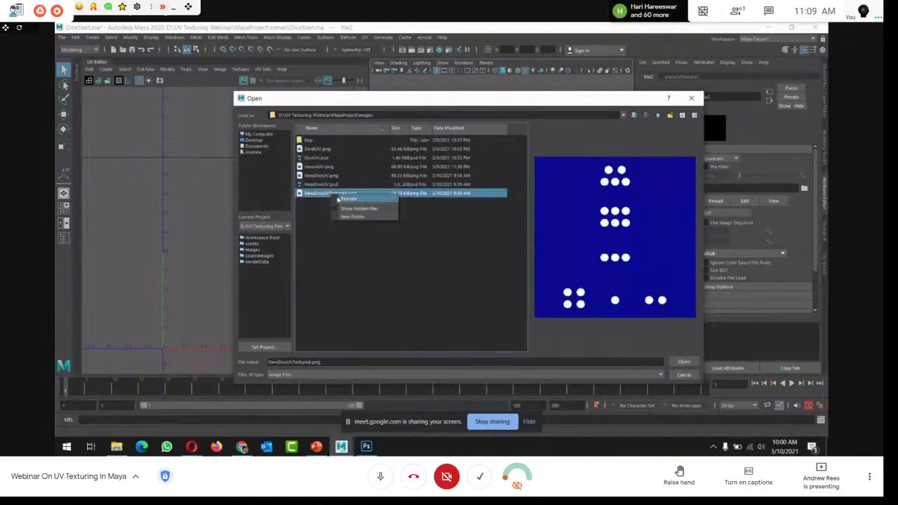
left_click(330, 195)
double_click(319, 193)
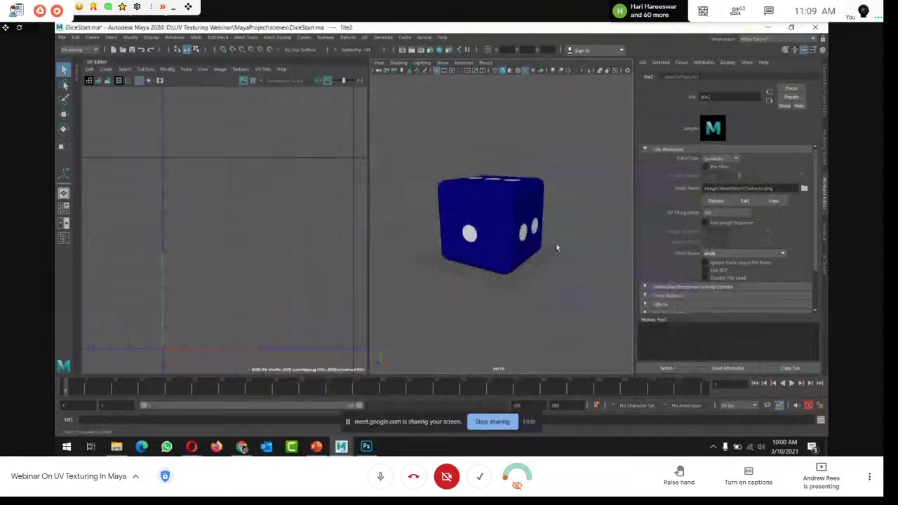
Orbit the textured dice to inspect its faces, then return to NewDiceUV.psd in Photoshop
left_click_drag(557, 249, 437, 190, "alt")
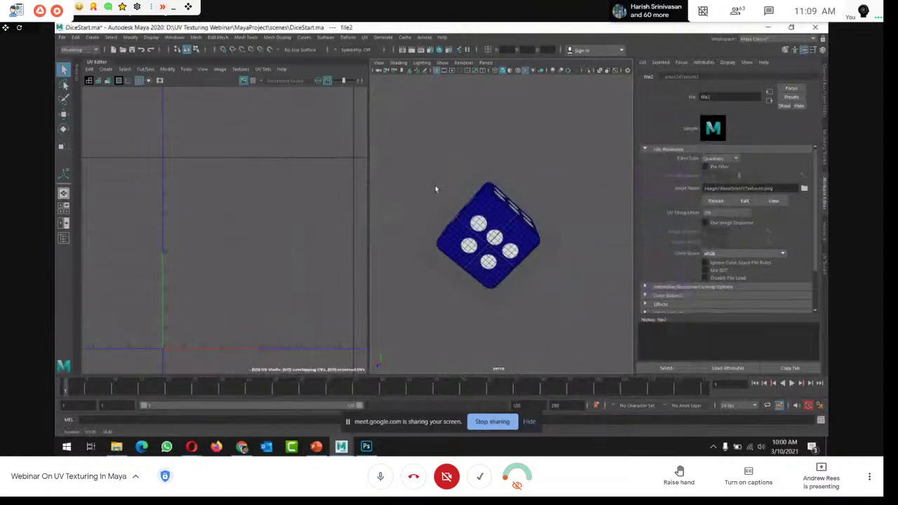
left_click(484, 232)
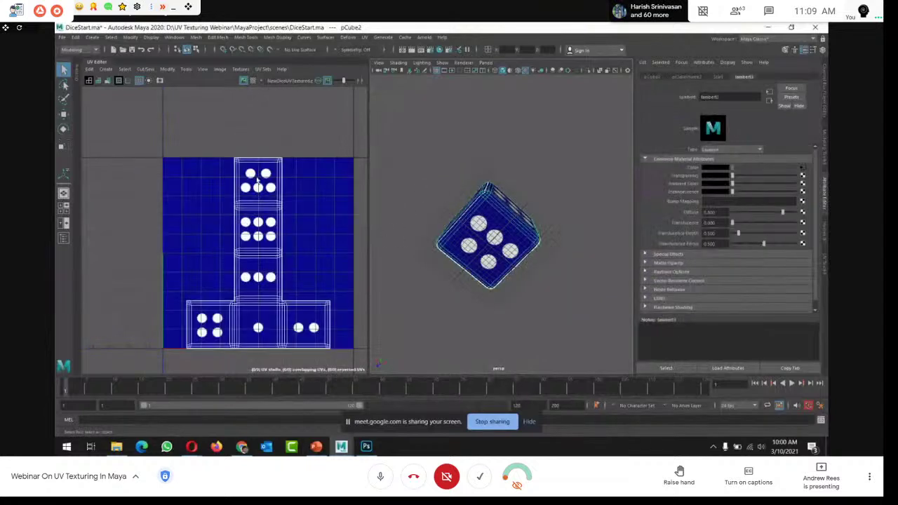
left_click_drag(499, 191, 543, 191, "alt")
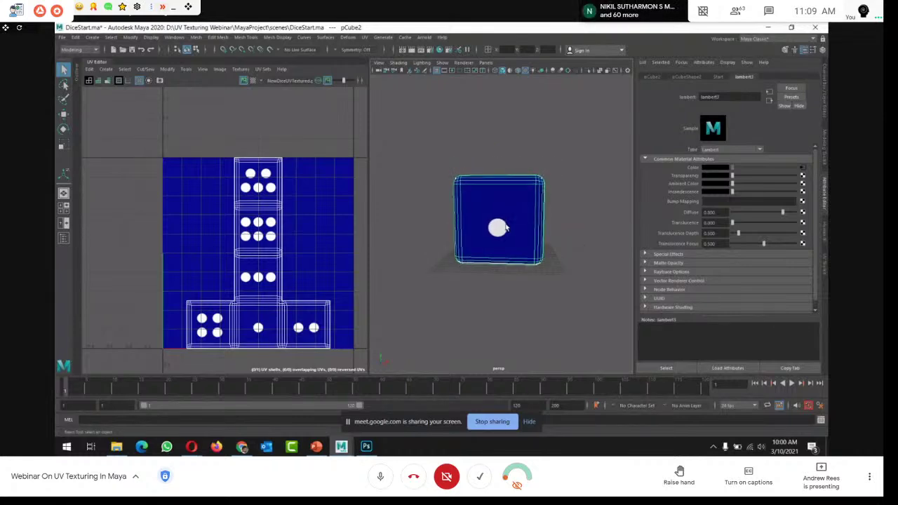
key("alt+Tab")
left_click(507, 223)
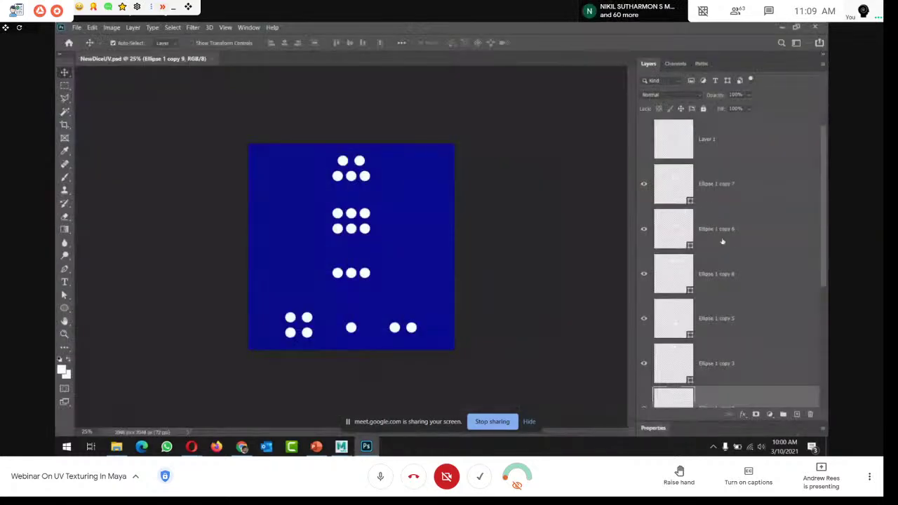
Select all the pip layers and merge them into one shape layer
scroll(723, 194, "down", 3)
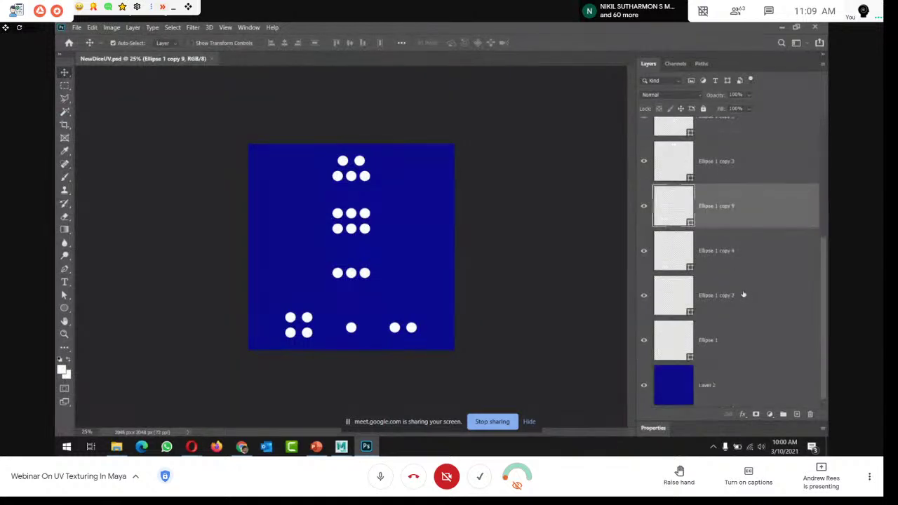
left_click(720, 348)
scroll(720, 348, "up", 1)
left_click(716, 187, "shift")
right_click(741, 203)
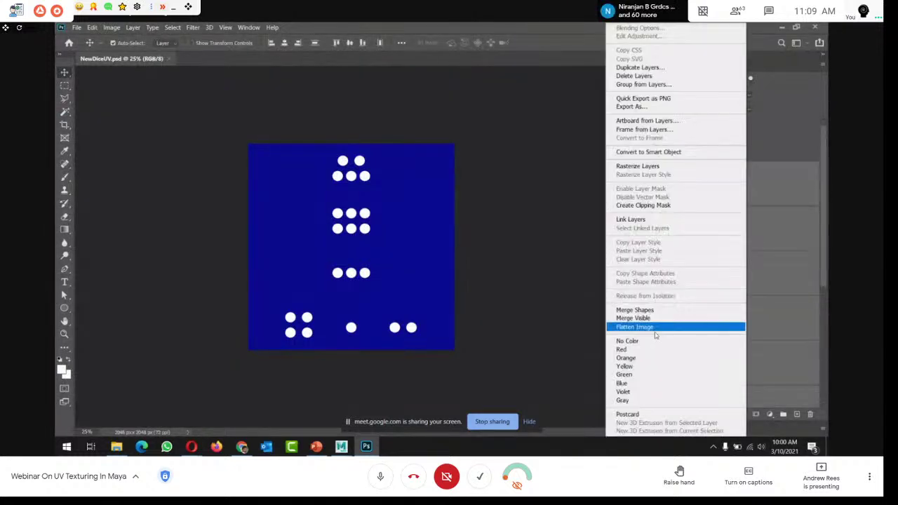
left_click(635, 311)
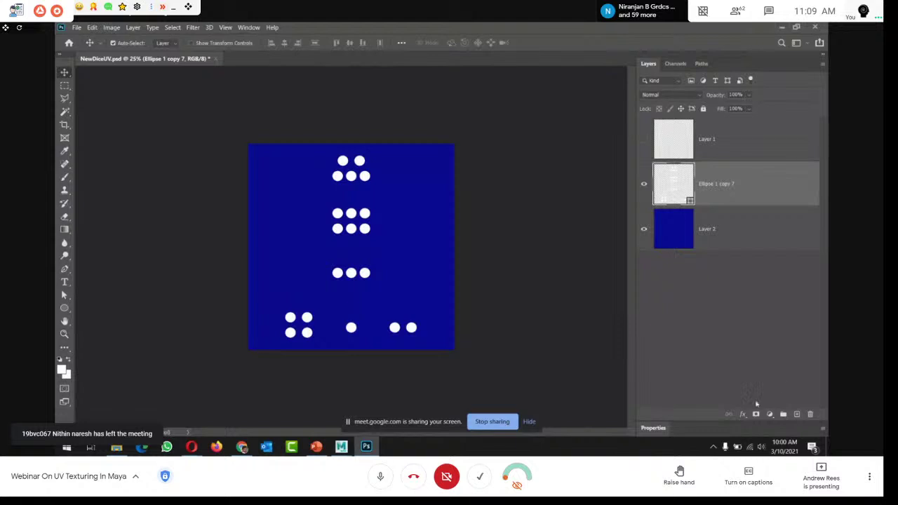
Apply a Bevel & Emboss effect to the merged pips
left_click(743, 413)
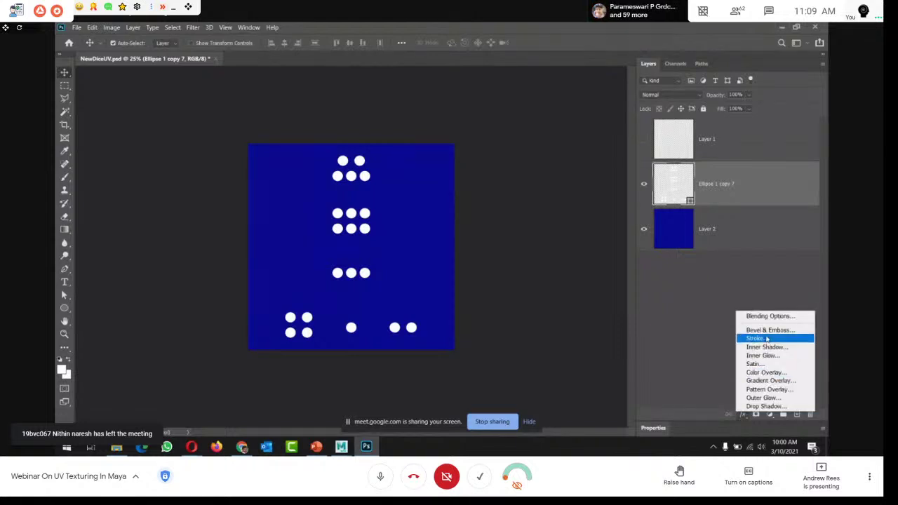
left_click(769, 330)
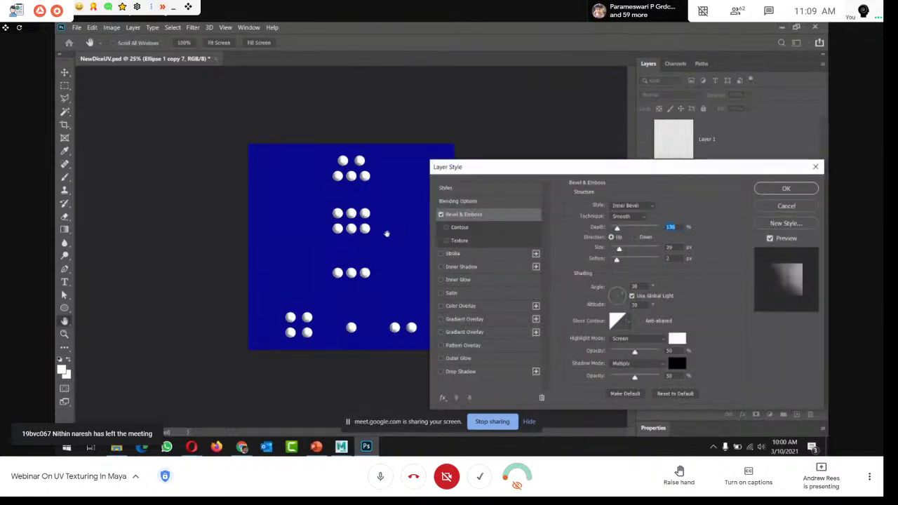
left_click(785, 188)
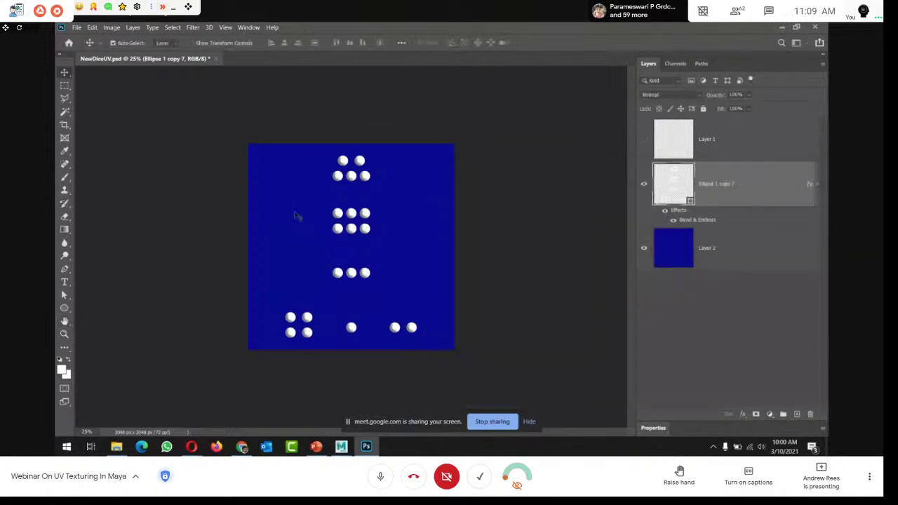
left_click(76, 28)
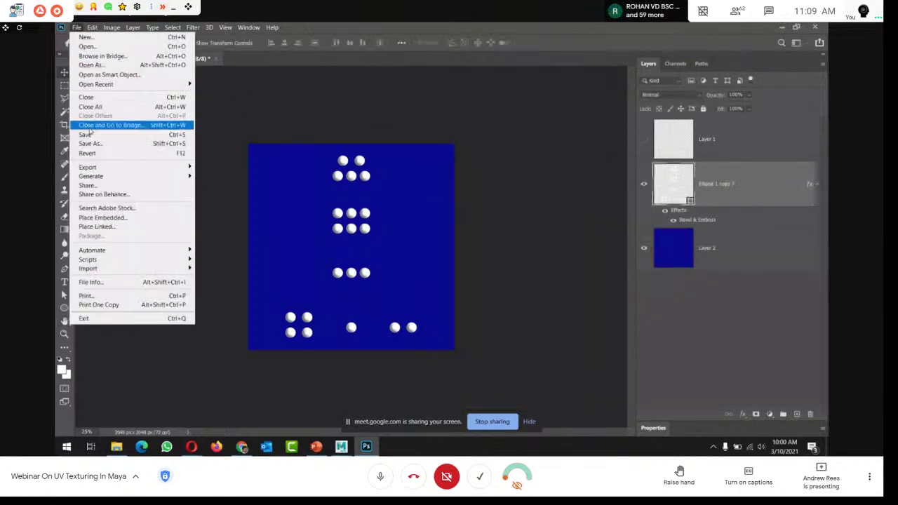
Save the document, then save a PNG copy NewDiceUV.png into MayaProject/sourceimages
left_click(87, 134)
left_click(76, 27)
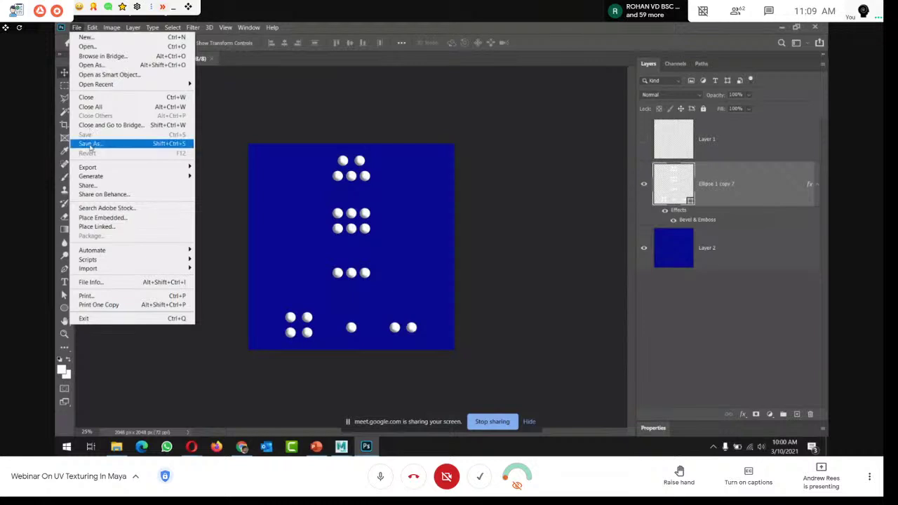
left_click(90, 144)
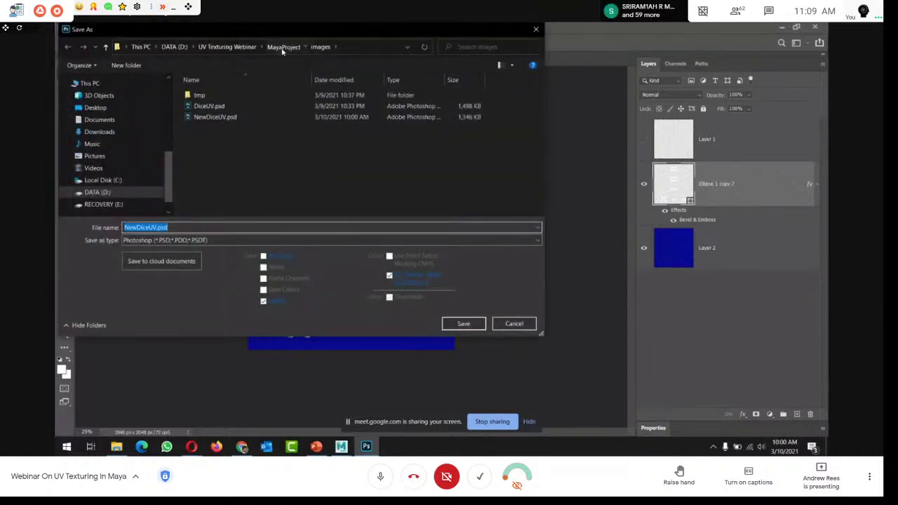
left_click(283, 47)
double_click(210, 127)
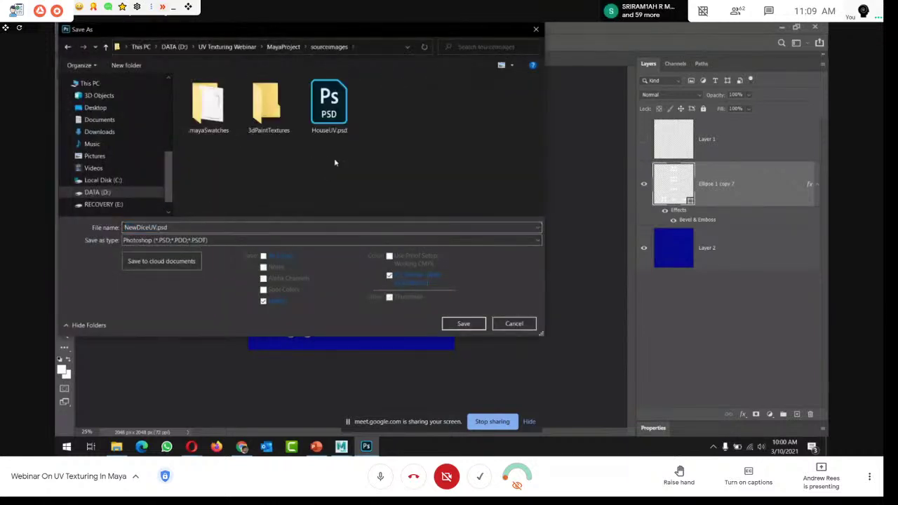
left_click(193, 240)
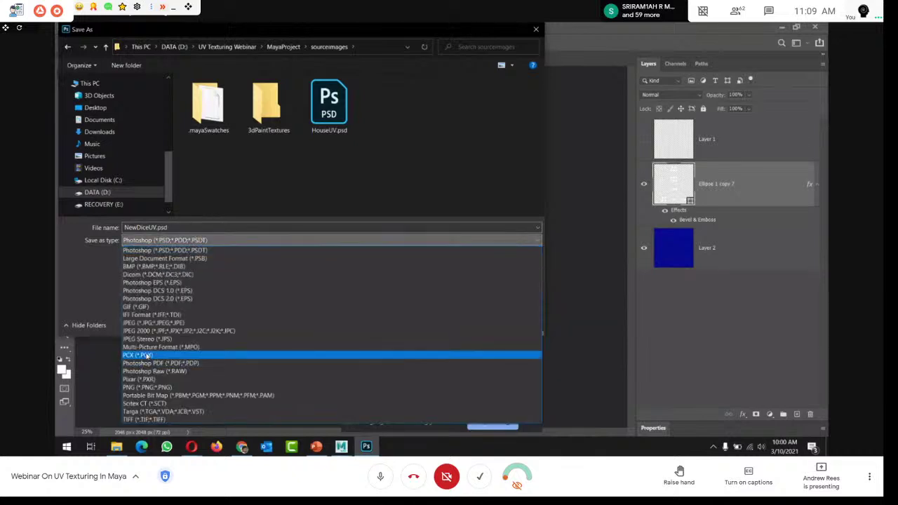
left_click(146, 388)
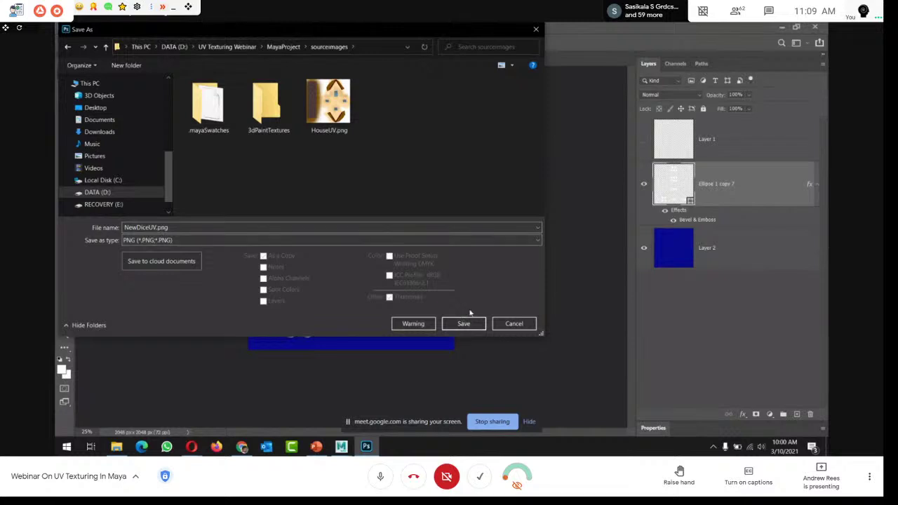
left_click(468, 324)
left_click(499, 144)
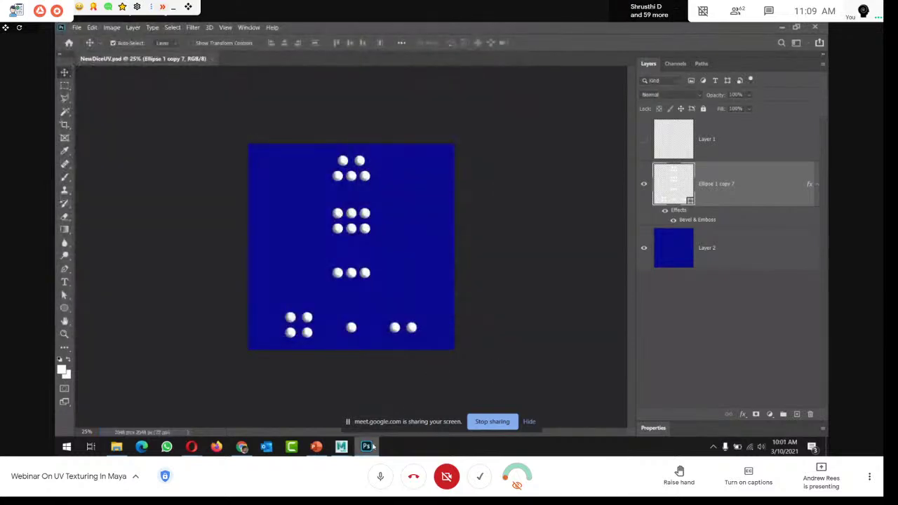
Back in Maya, load NewDiceUV.png as the file node's image
mouse_move(341, 449)
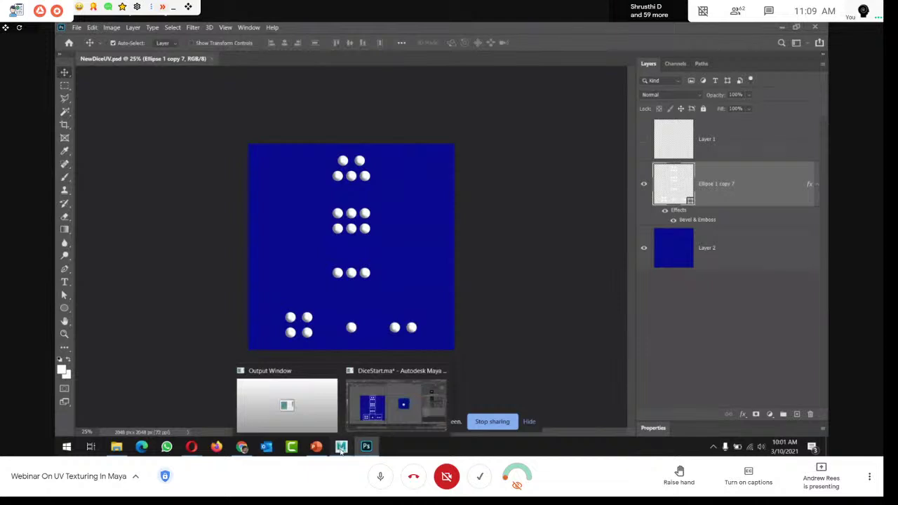
left_click(340, 449)
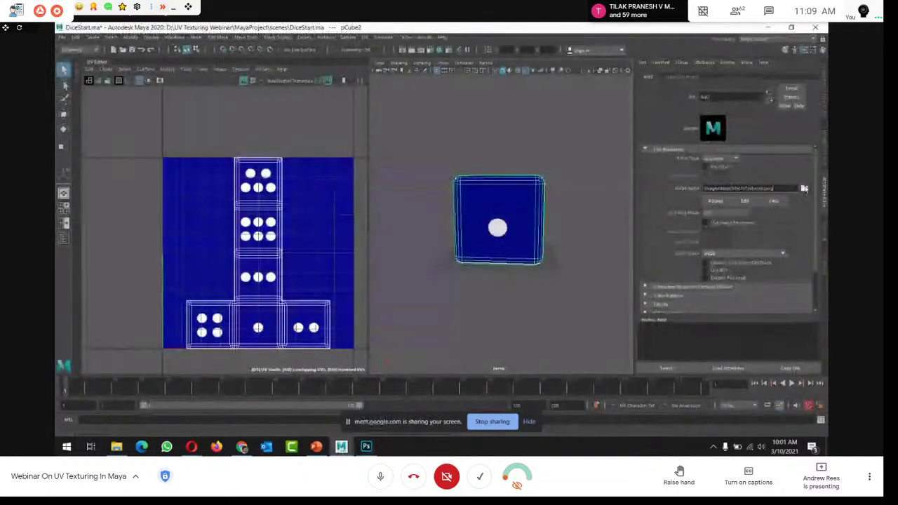
left_click(804, 188)
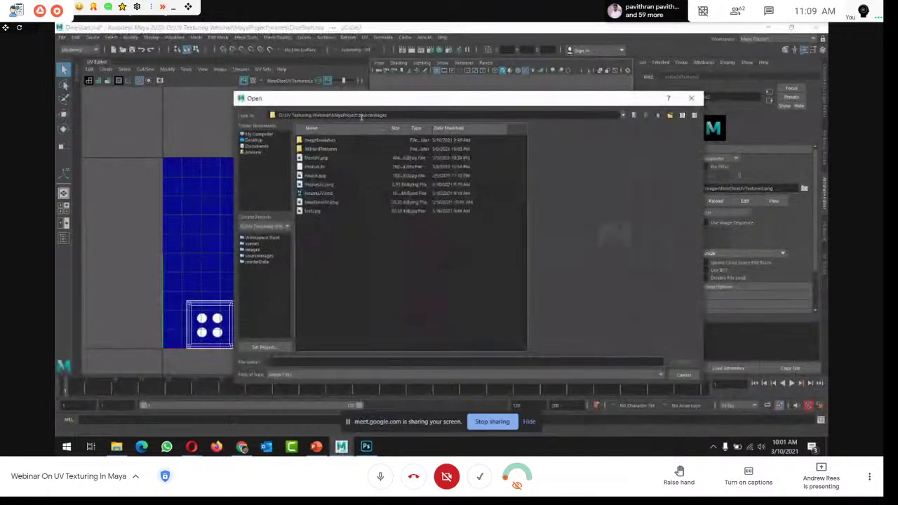
left_click(324, 202)
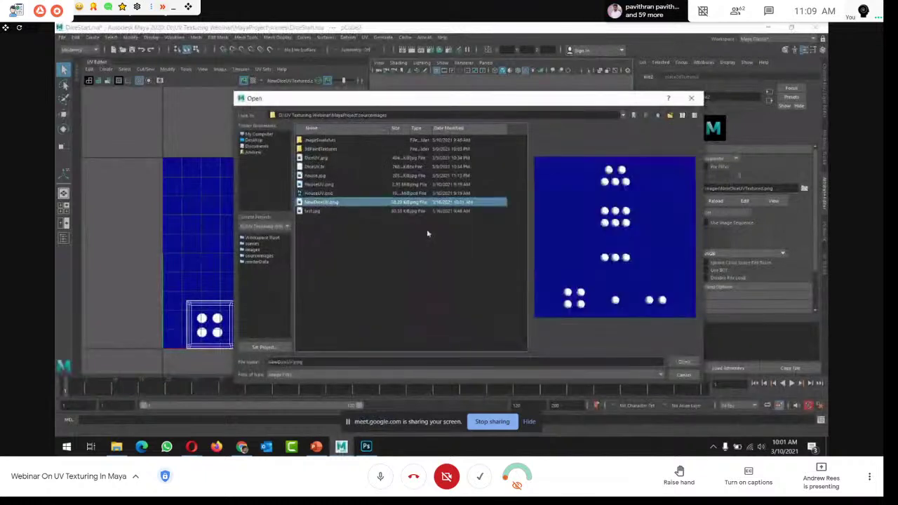
left_click(686, 362)
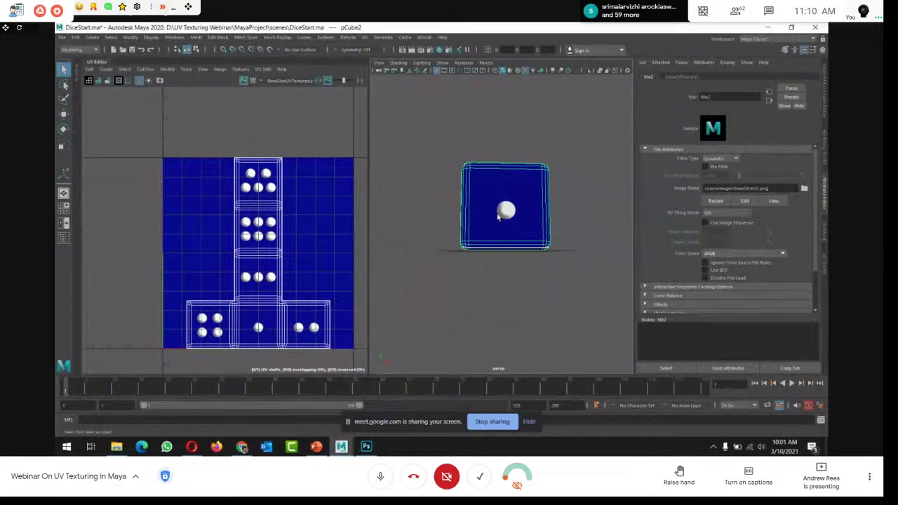
Orbit to inspect the beveled pips and select the dice's three-dot top face
mouse_move(505, 212)
left_mouse_down("alt")
mouse_move(582, 202)
mouse_move(445, 231)
mouse_move(437, 263)
mouse_move(522, 235)
mouse_move(518, 243)
mouse_move(469, 225)
mouse_move(505, 201)
left_mouse_up("alt")
left_click(582, 202)
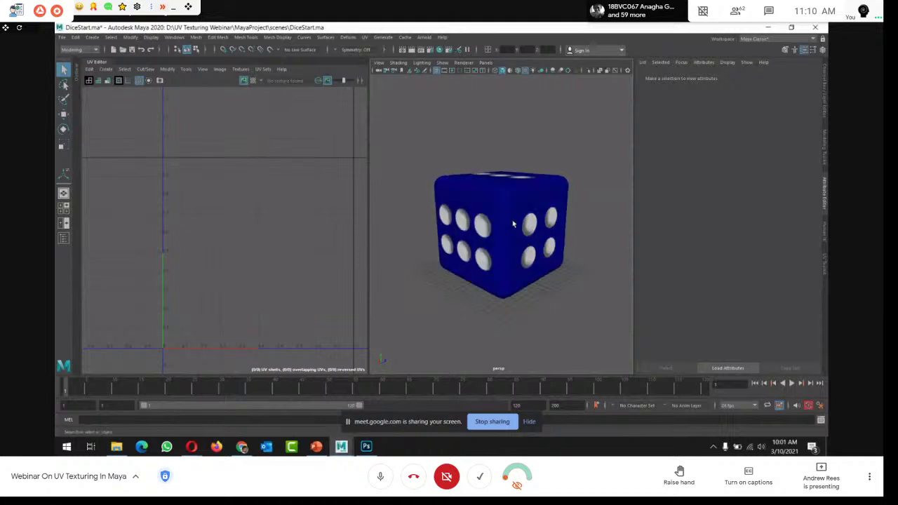
left_click(513, 224)
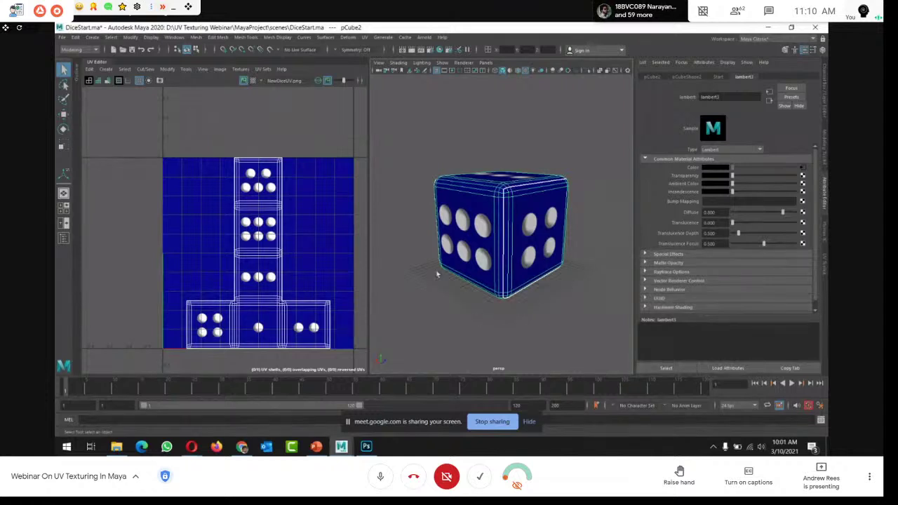
left_click_drag(438, 208, 512, 179, "alt")
right_click_drag(512, 179, 514, 202)
left_click(491, 202)
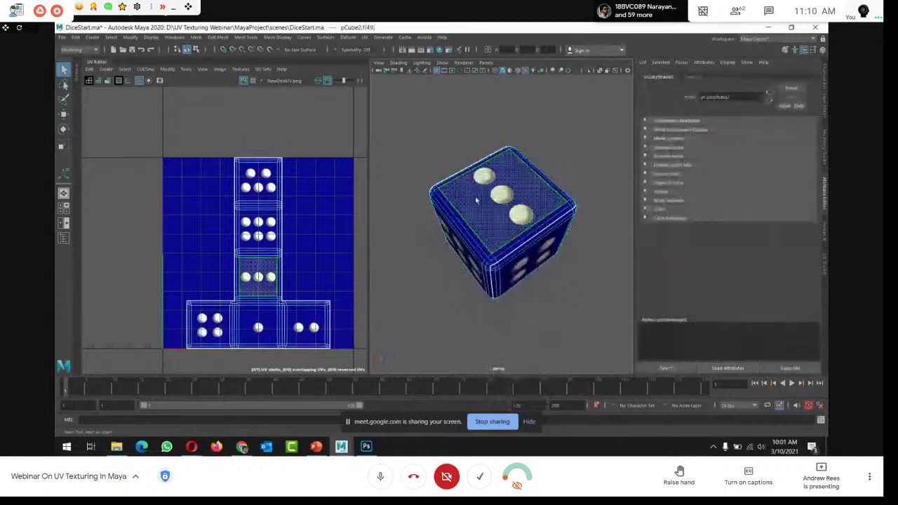
left_click_drag(491, 202, 509, 180, "alt")
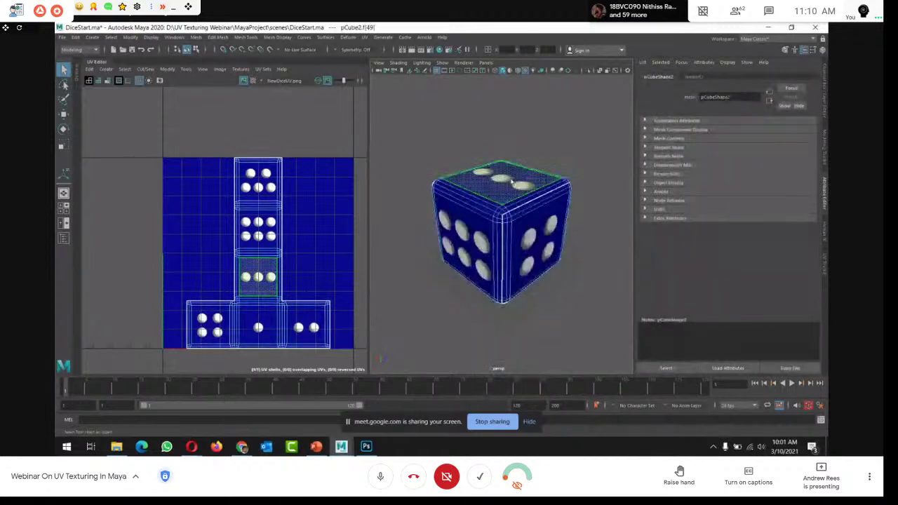
Extrude the dice's top face upward into a tall block and zoom the UV layout view
right_click_drag(511, 180, 501, 157, "shift")
left_click_drag(485, 223, 507, 153)
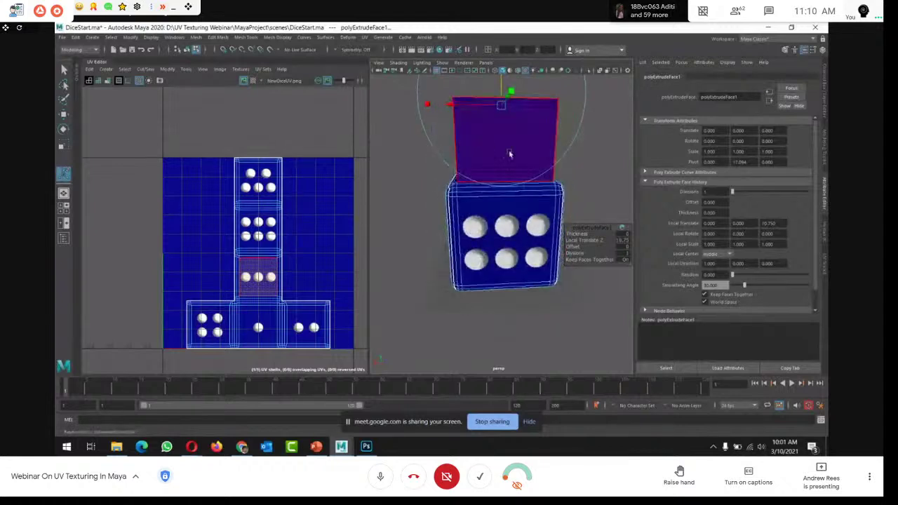
left_click(472, 133)
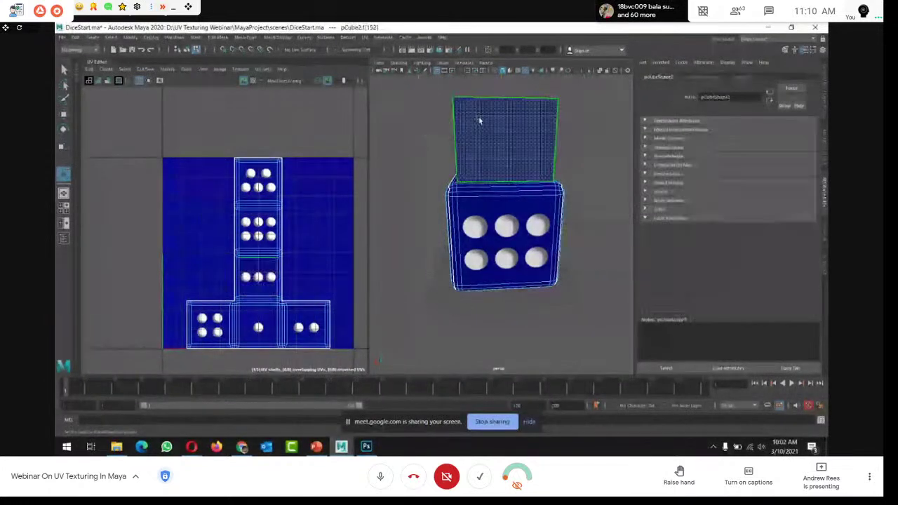
middle_click_drag(304, 273, 333, 263, "alt")
scroll(334, 263, "up", 6)
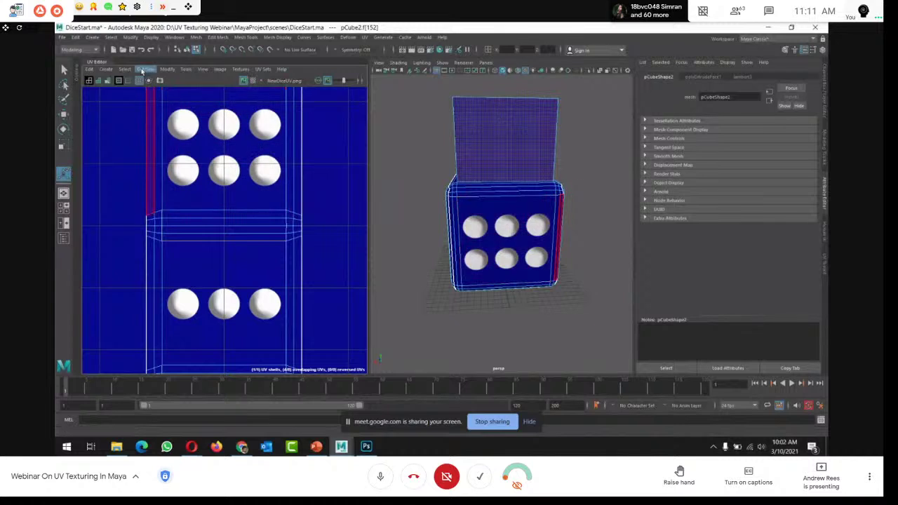
Open the House.ma scene, discarding the unsaved dice changes
left_click(122, 50)
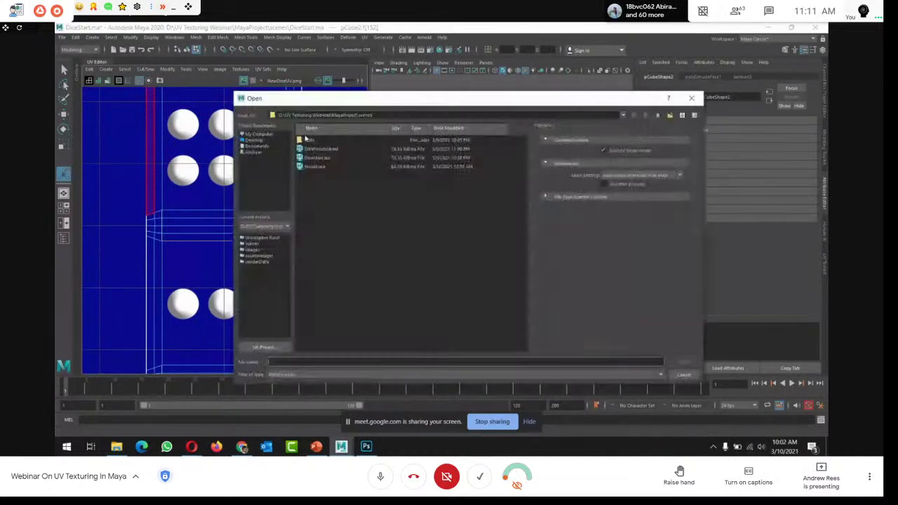
left_click(318, 167)
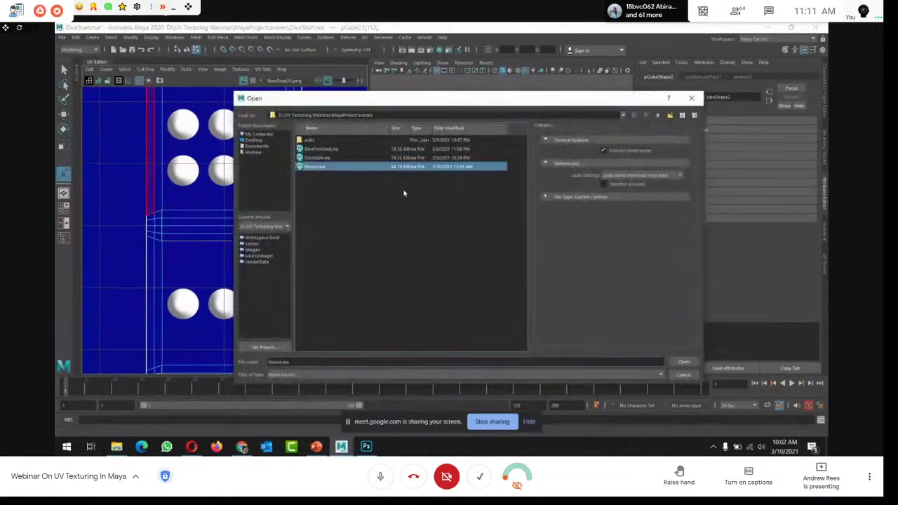
left_click(686, 365)
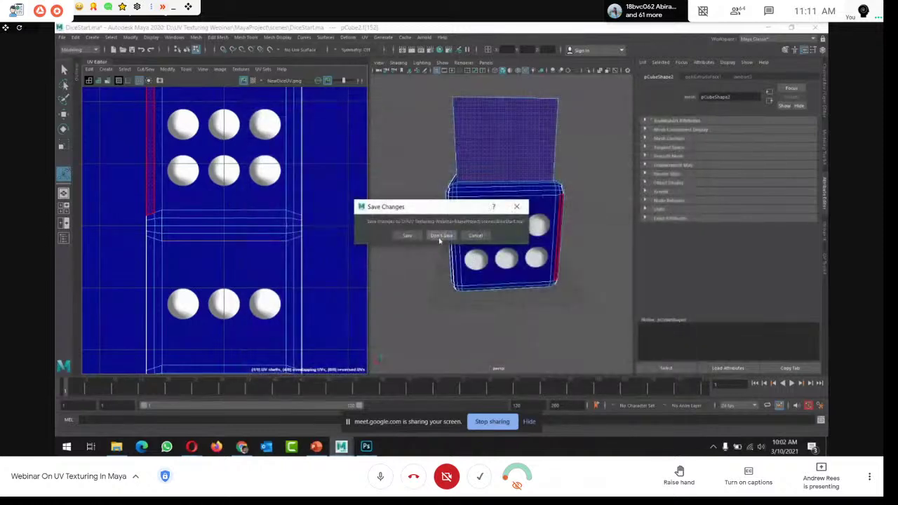
left_click(441, 236)
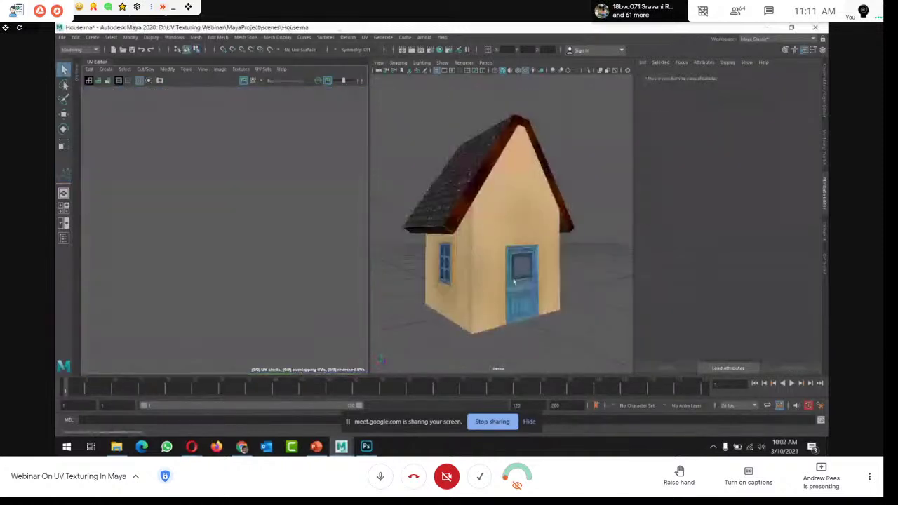
Select the house and re-centre its UV texture in the UV Editor
left_click(504, 227)
left_click_drag(504, 226, 417, 243, "alt")
scroll(301, 281, "down", 5)
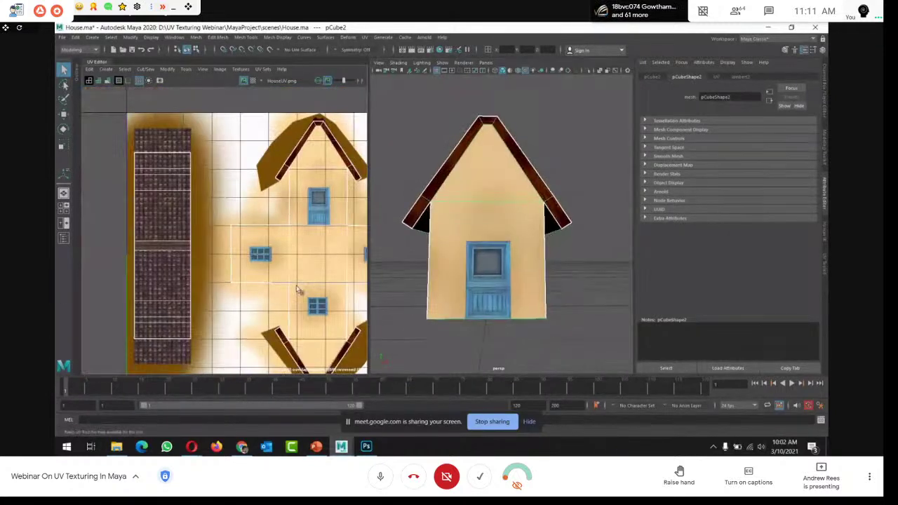
middle_click_drag(261, 297, 216, 273, "alt")
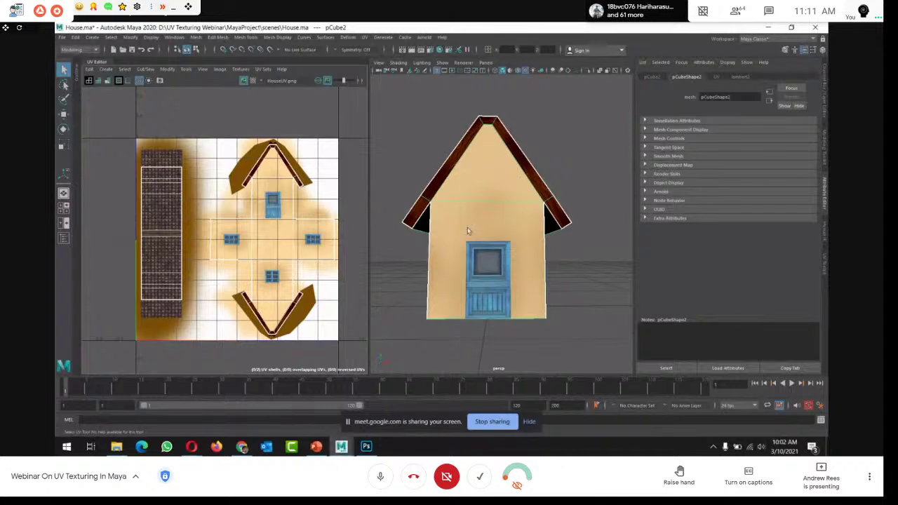
Show the Channel Box/Layer Editor and hide the textured house layer
left_click(823, 49)
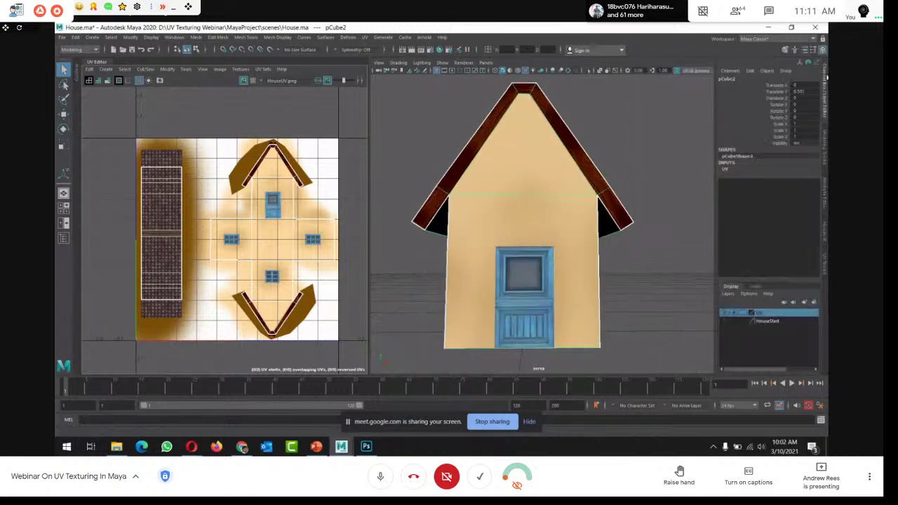
left_click(730, 323)
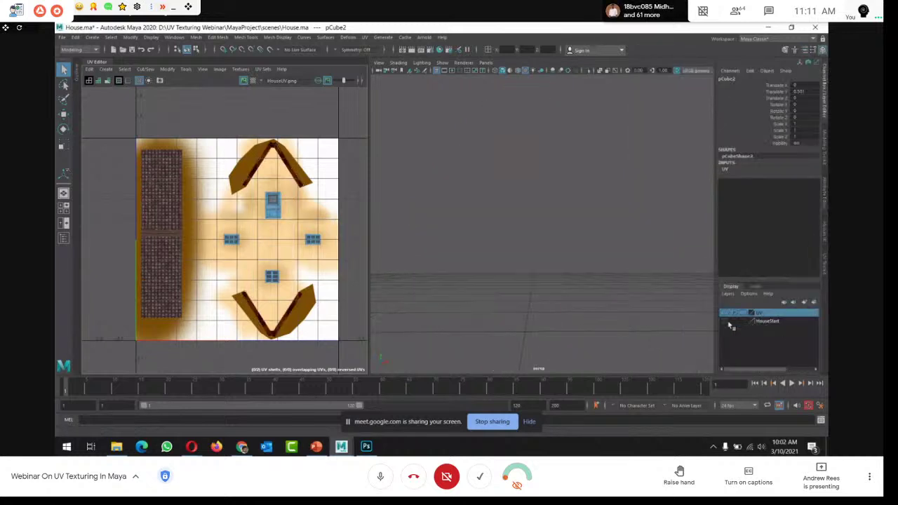
left_click(730, 324)
Assign the house a new Lambert material whose colour is a Checker texture
left_click(590, 251)
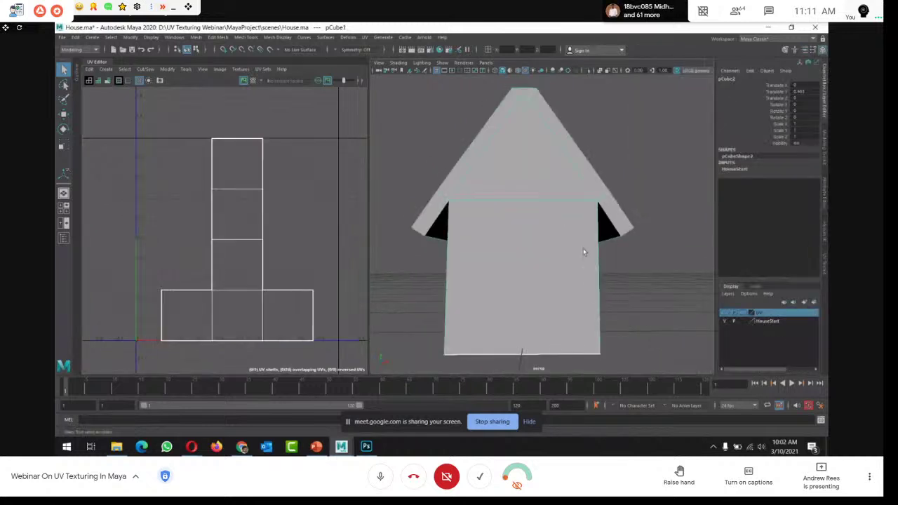
left_click_drag(588, 250, 510, 246, "alt")
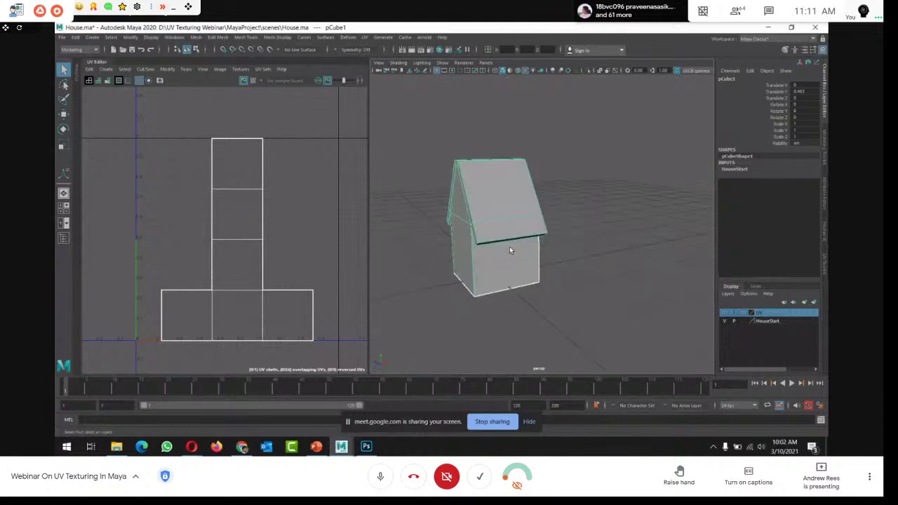
left_click_drag(510, 250, 506, 224, "alt")
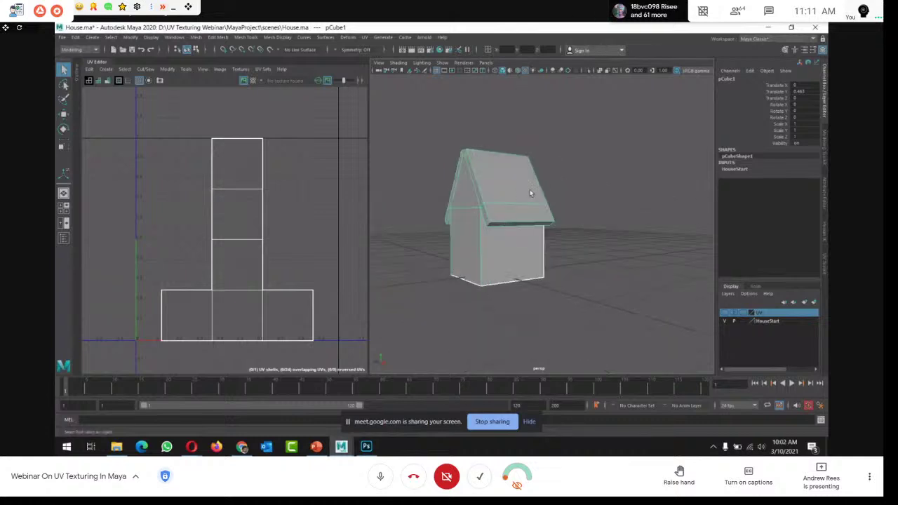
right_click_drag(529, 190, 536, 401)
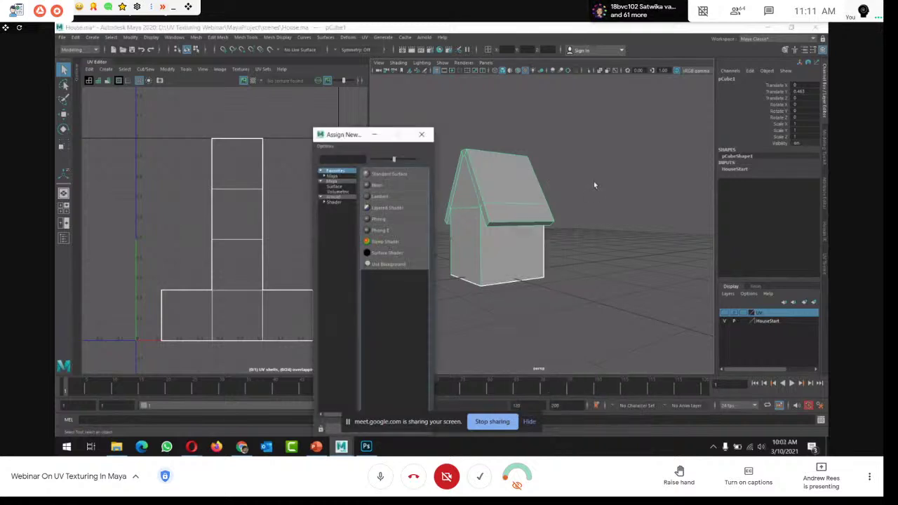
left_click(393, 197)
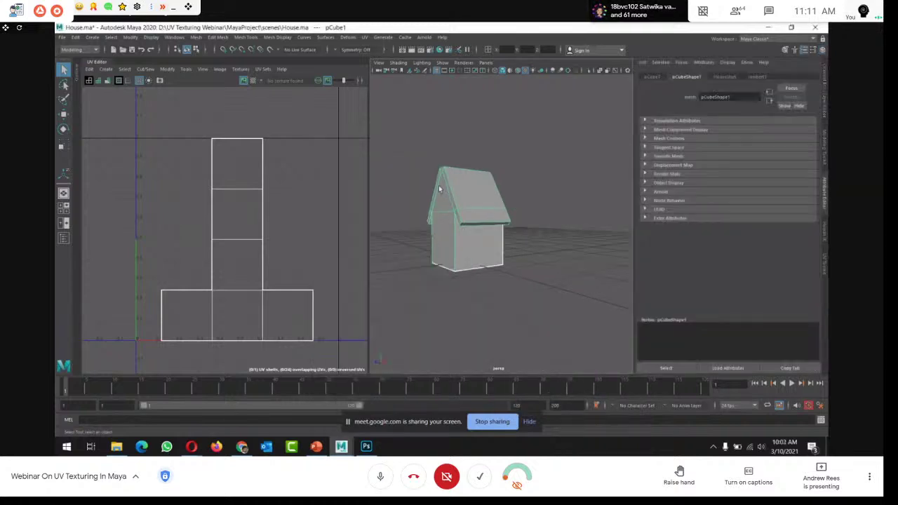
left_click(762, 76)
left_click(802, 167)
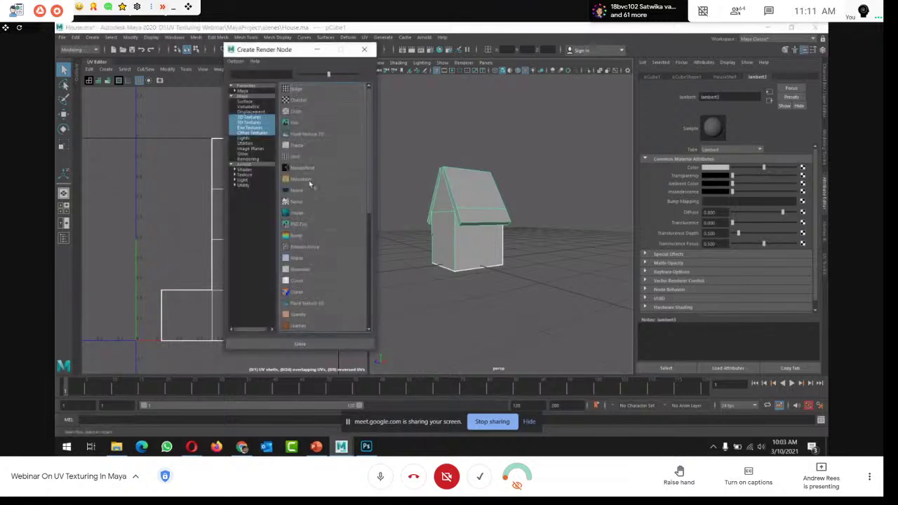
left_click(300, 100)
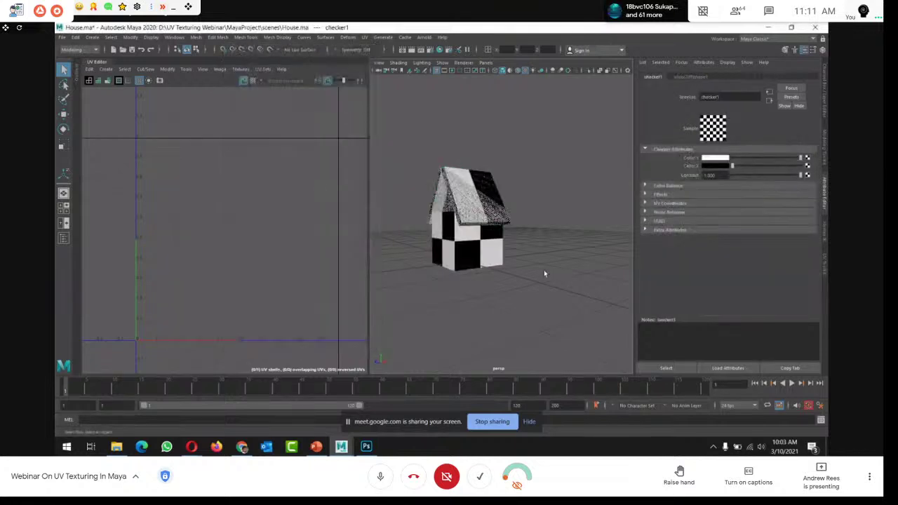
Orbit around the checkered house to inspect its walls and roof, then deselect it
left_click_drag(543, 273, 522, 239, "alt")
left_click(476, 250)
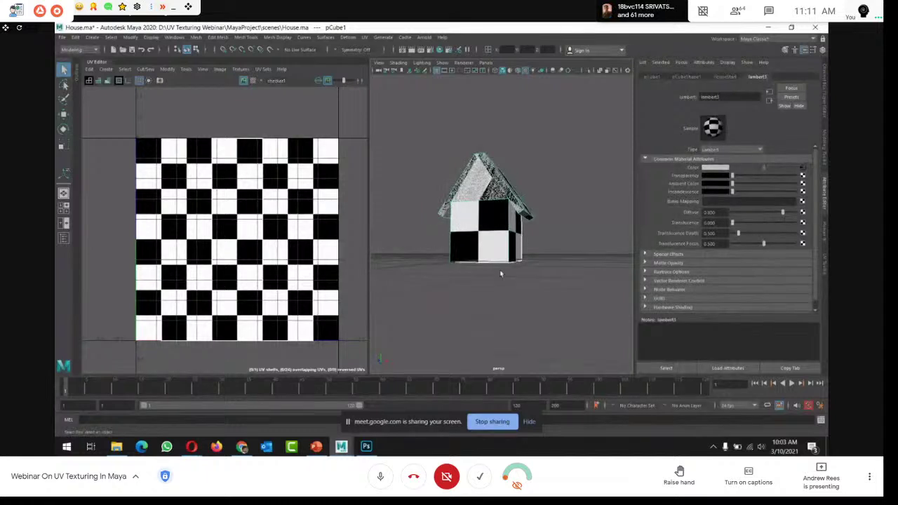
left_click_drag(501, 271, 525, 233, "alt")
right_click_drag(525, 233, 602, 289, "alt")
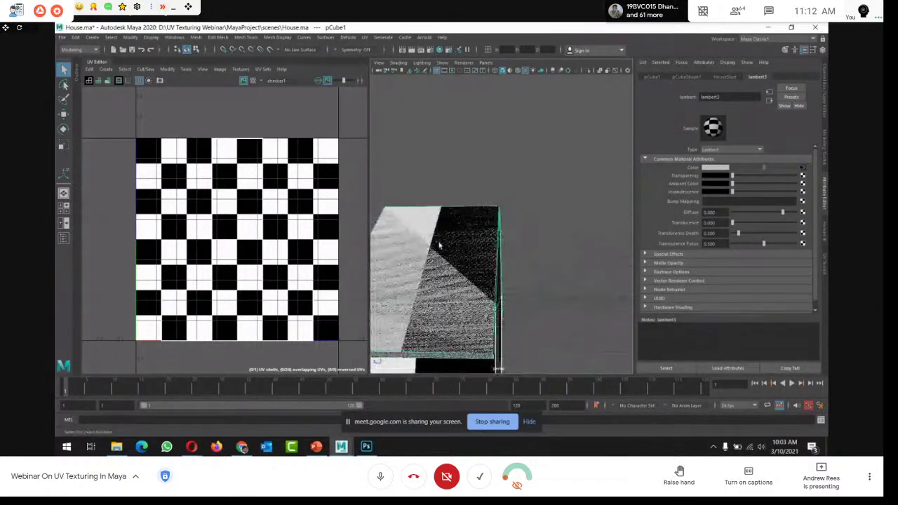
left_click_drag(602, 288, 565, 258, "alt")
right_click_drag(565, 258, 485, 252, "alt")
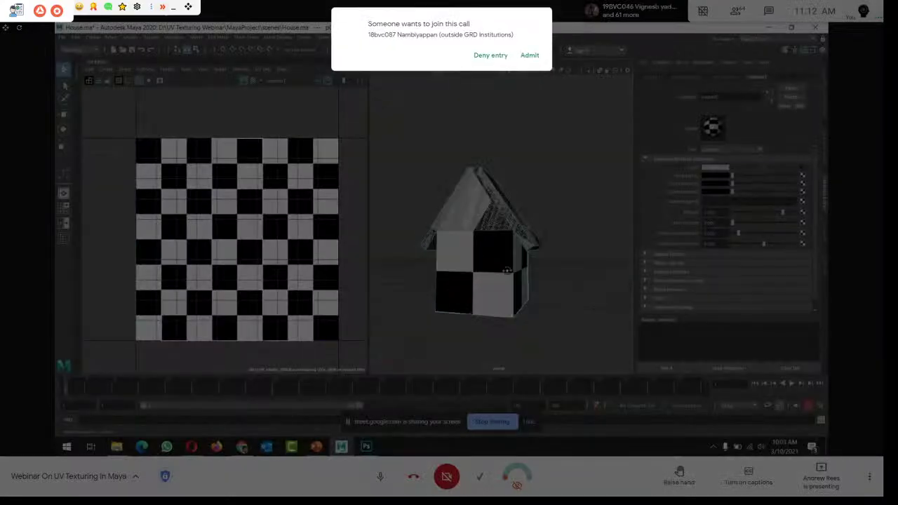
left_click_drag(492, 237, 481, 273, "alt")
left_click(588, 156)
Select the house and orbit to a frontal view with the roof on top
left_click(473, 228)
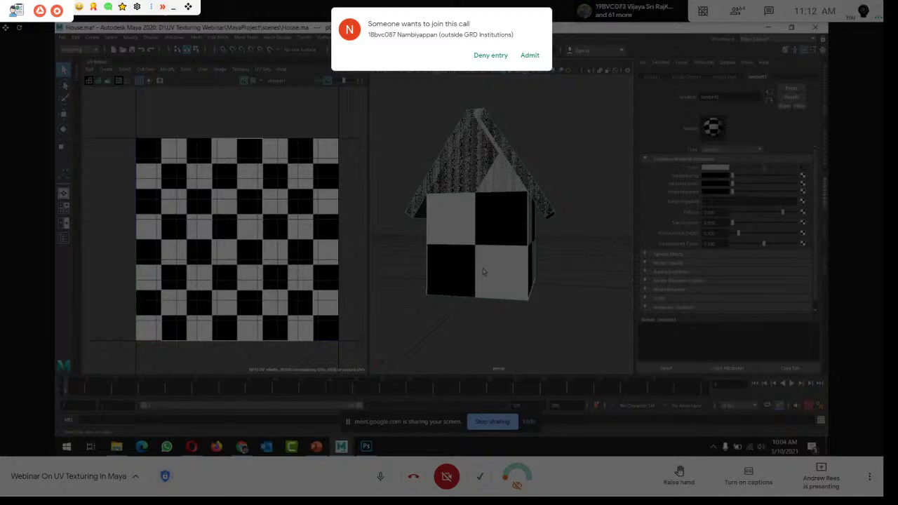
left_click_drag(477, 275, 416, 227, "alt")
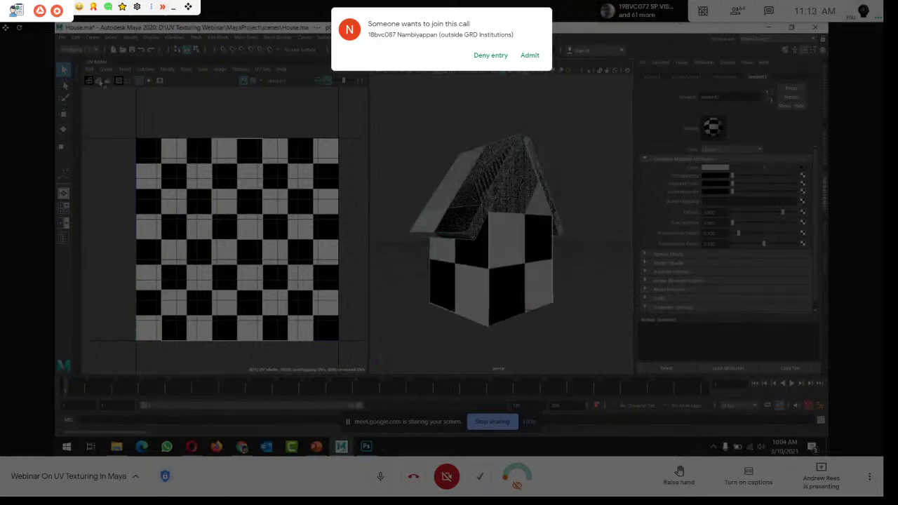
left_click_drag(500, 278, 476, 219, "alt")
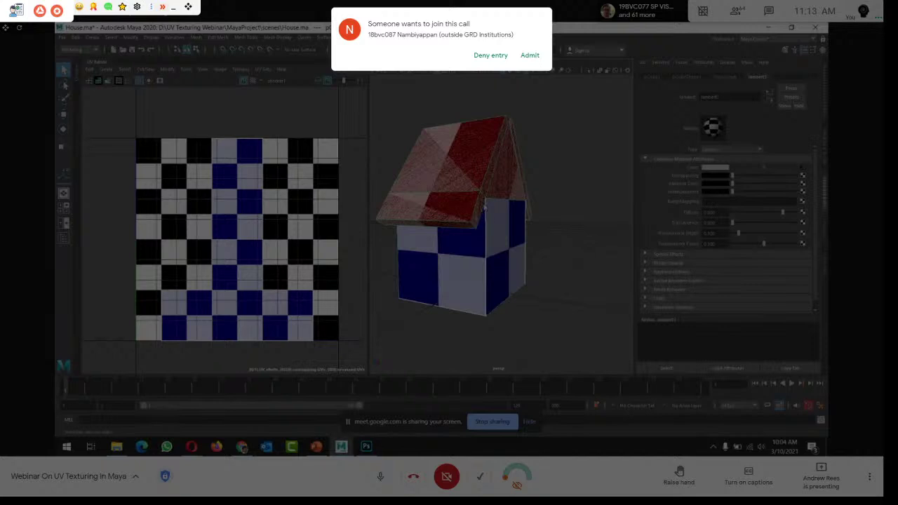
right_click_drag(484, 205, 494, 206)
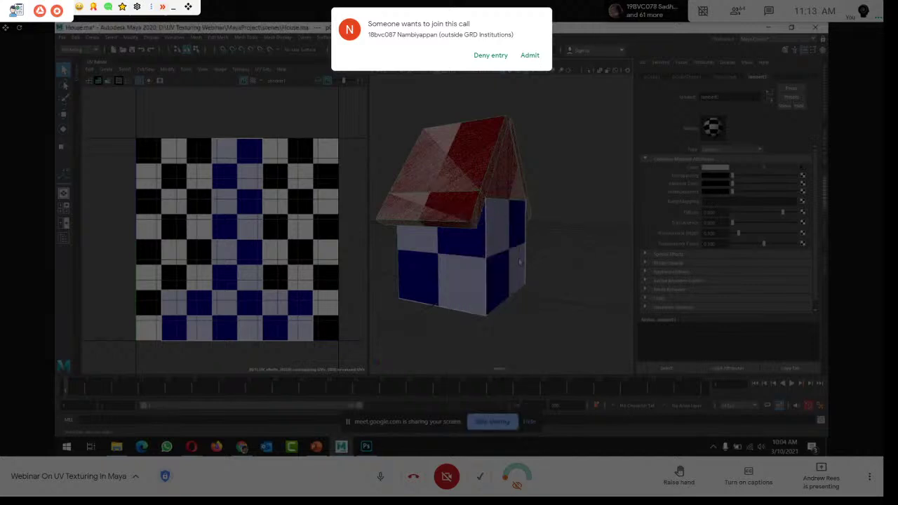
left_click_drag(520, 262, 486, 208, "alt")
right_click_drag(485, 208, 544, 419)
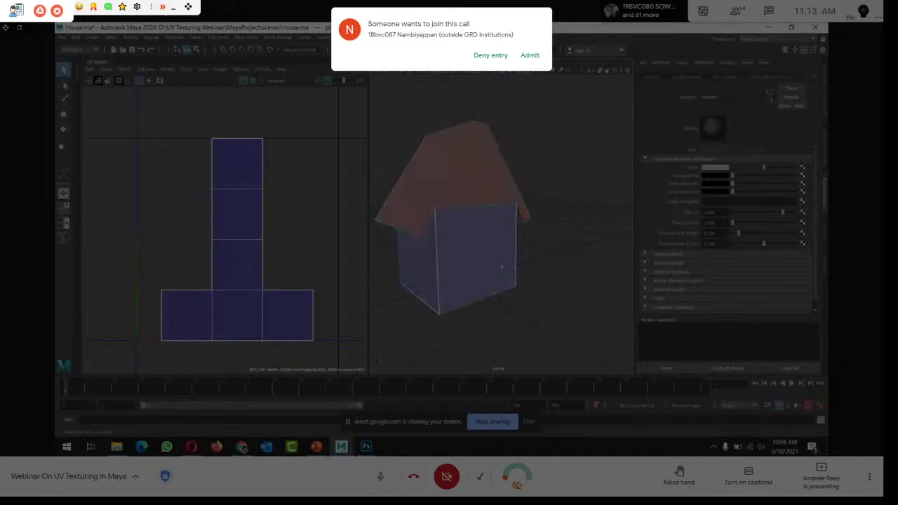
left_click(491, 239)
mouse_move(491, 239)
left_mouse_down("alt")
mouse_move(457, 265)
mouse_move(498, 171)
left_mouse_up("alt")
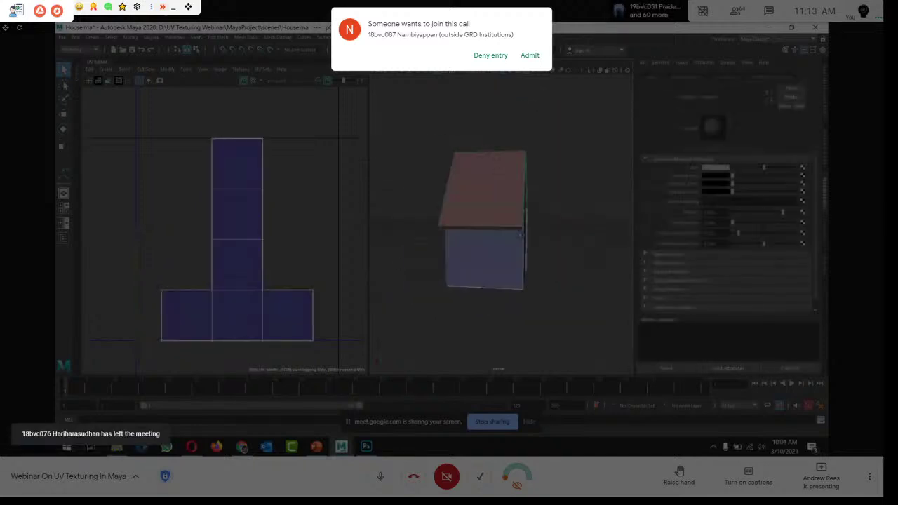
mouse_move(519, 235)
left_mouse_down("alt")
mouse_move(499, 254)
mouse_move(542, 265)
mouse_move(533, 252)
left_mouse_up("alt")
Glance at the viewport shading options, then switch the status-line menu set twice
left_click(389, 70)
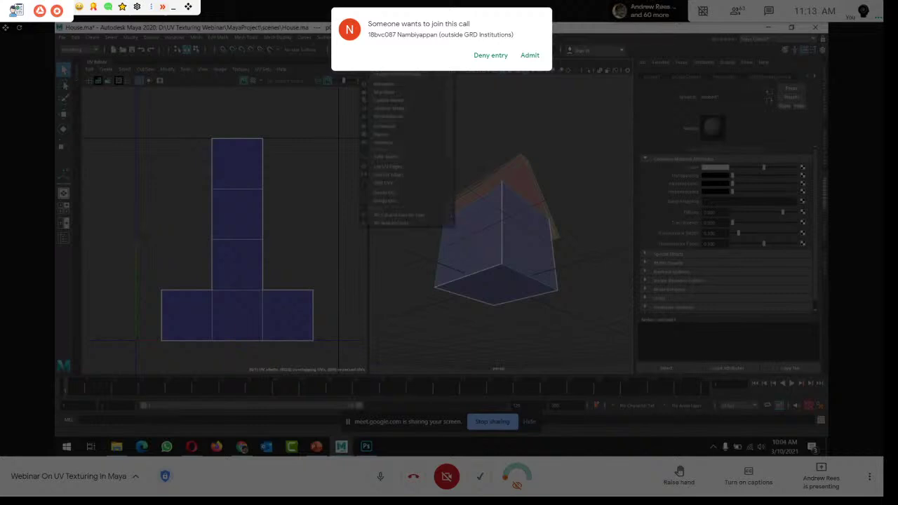
key("Escape")
left_click(72, 51)
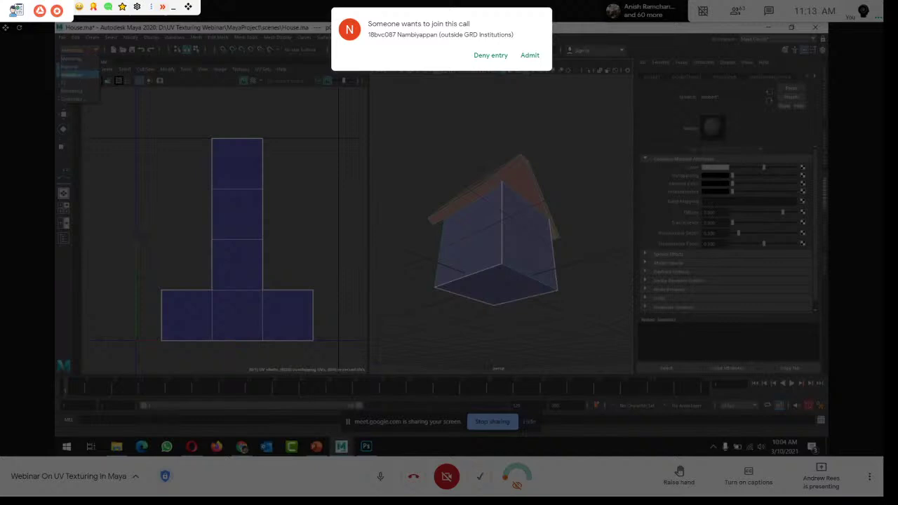
left_click(70, 75)
left_click(154, 37)
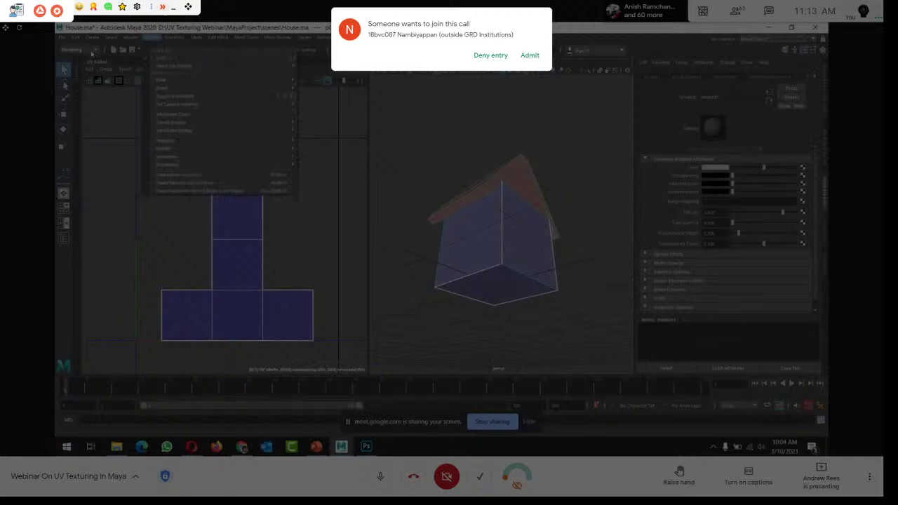
left_click(72, 51)
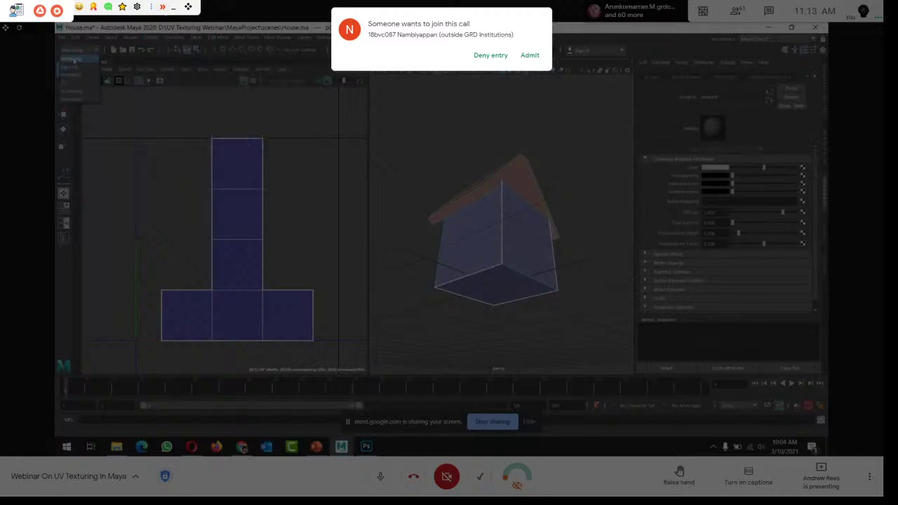
left_click(74, 61)
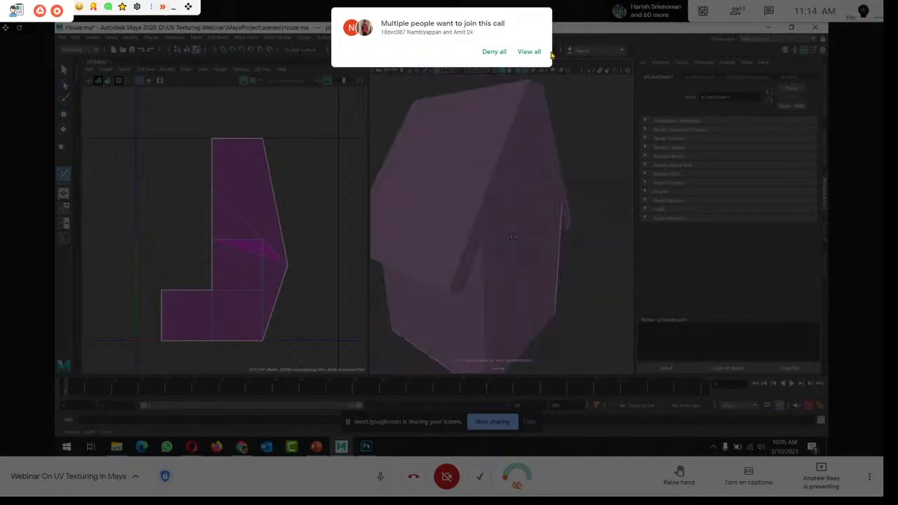
Admit all waiting participants into the Google Meet call
left_click(529, 51)
left_click(528, 112)
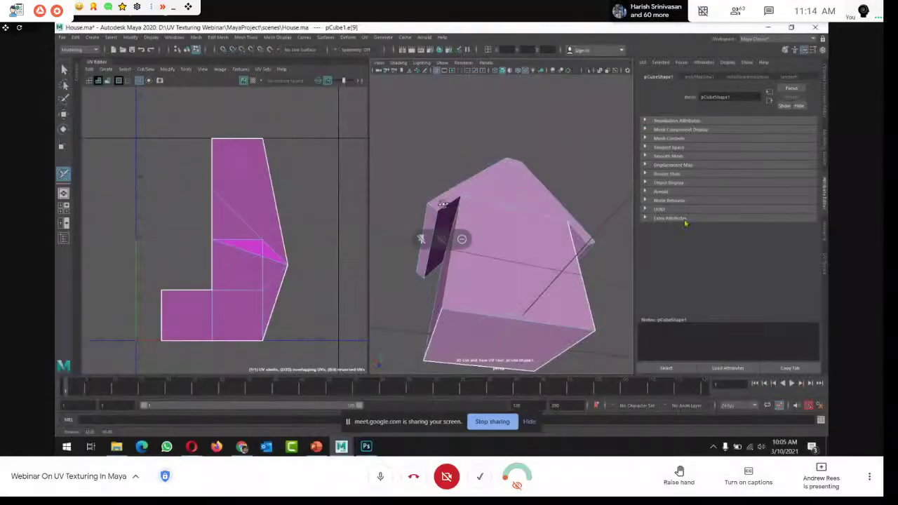
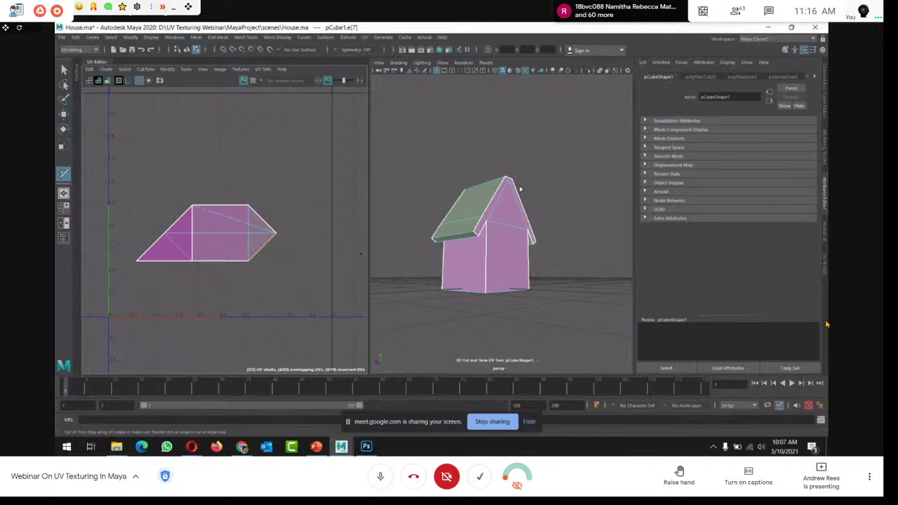
Clear the selection and run Modify > Unfold to flatten the house UVs into shells
left_click_drag(518, 189, 547, 242, "alt")
left_click(297, 137)
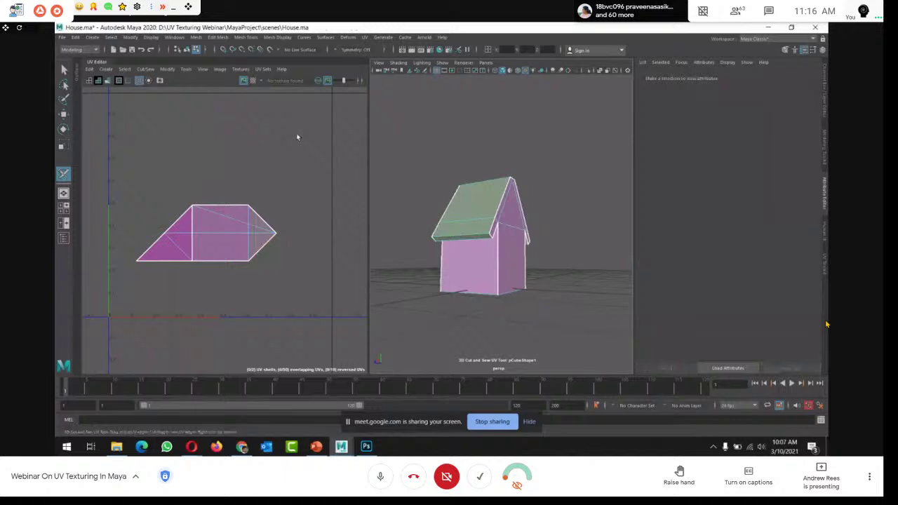
left_click(220, 70)
mouse_move(190, 76)
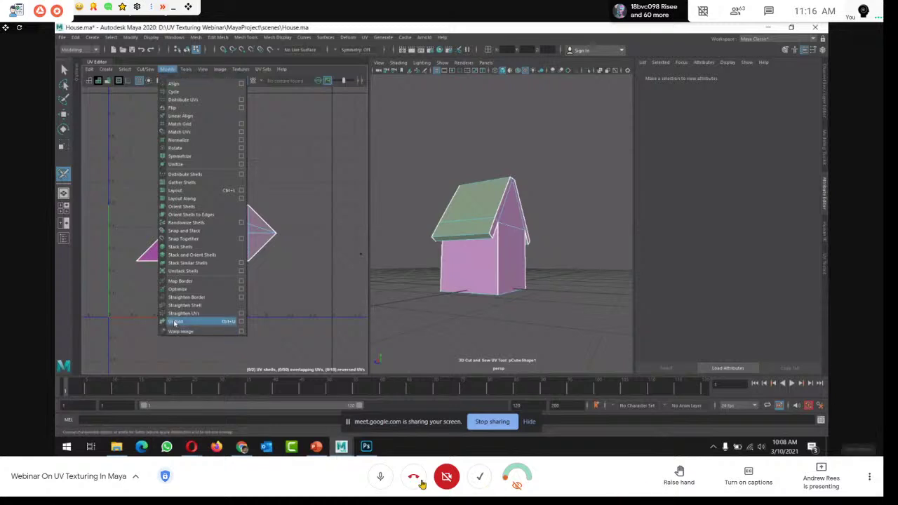
left_click(374, 477)
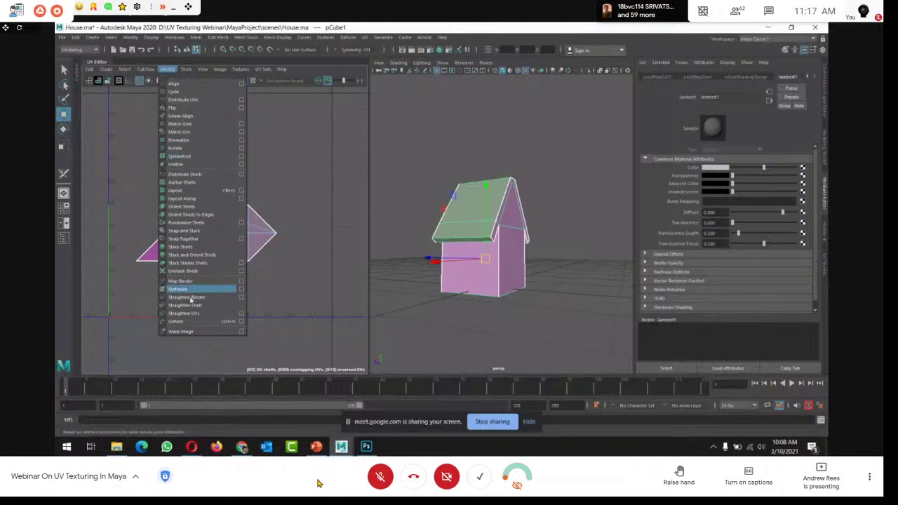
left_click(175, 321)
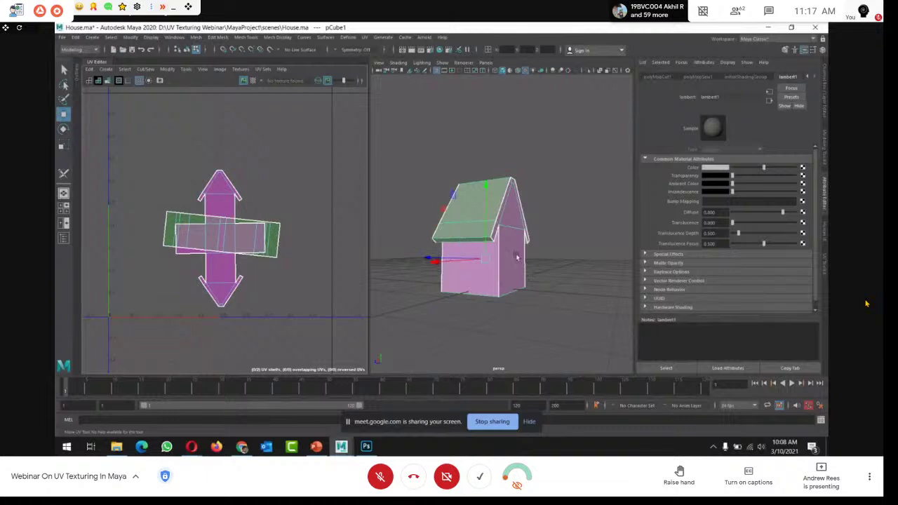
Switch to UV Shell selection and move the roof strip up, away from the wall cross
left_click_drag(518, 257, 506, 210, "alt")
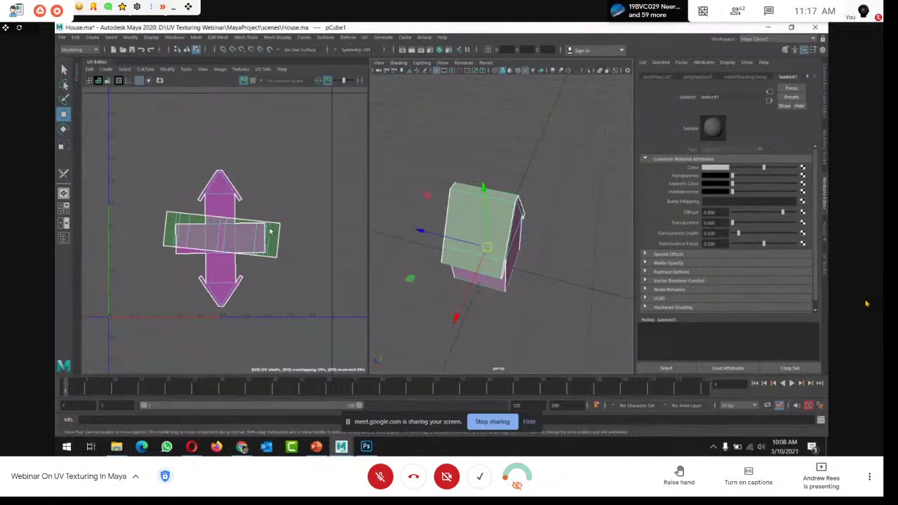
right_click(276, 184)
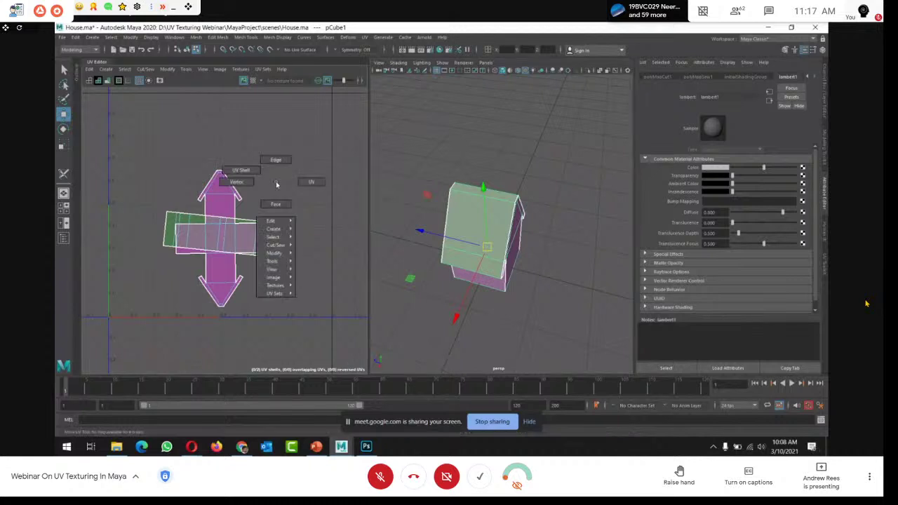
right_click_drag(276, 184, 251, 172)
left_click(277, 236)
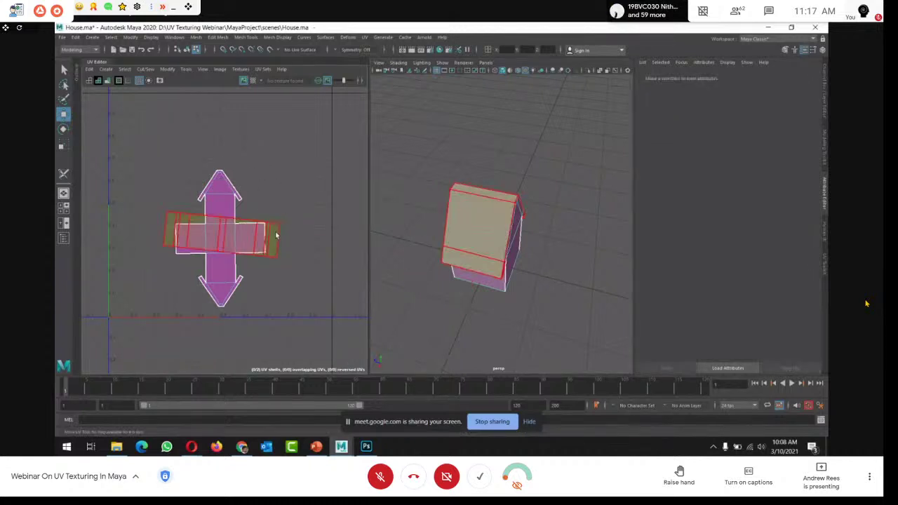
key("w")
left_click_drag(217, 234, 180, 140)
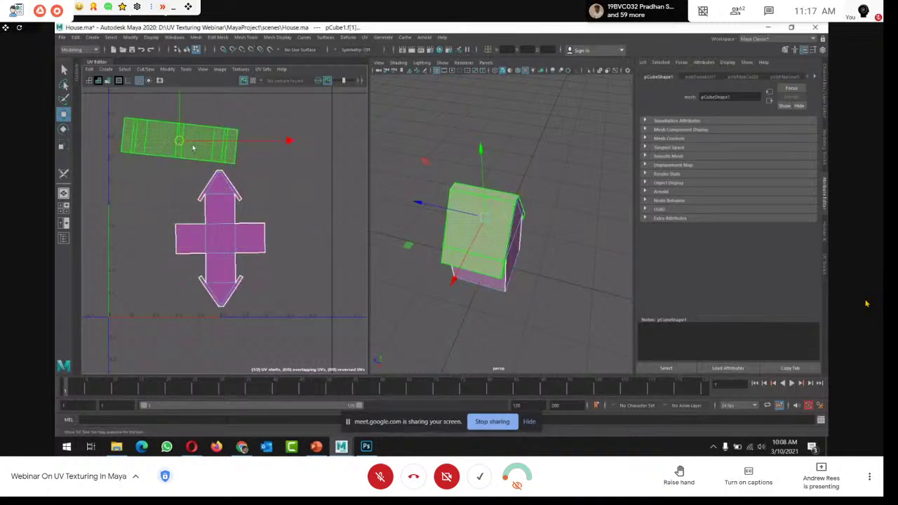
Rotate the roof strip 90° upright and place it left of the cross, then shift the cross up-right
key("e")
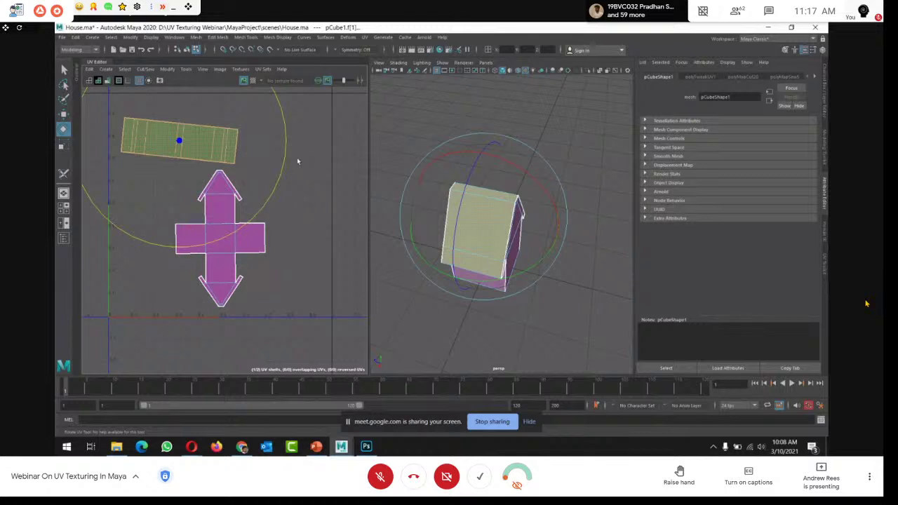
mouse_move(286, 160)
left_mouse_down()
mouse_move(250, 206)
mouse_move(175, 252)
left_mouse_up()
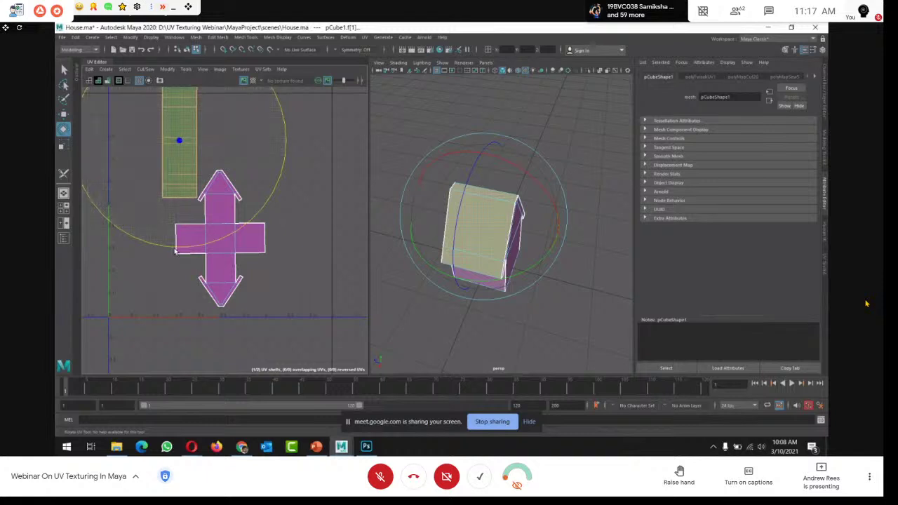
left_click(63, 114)
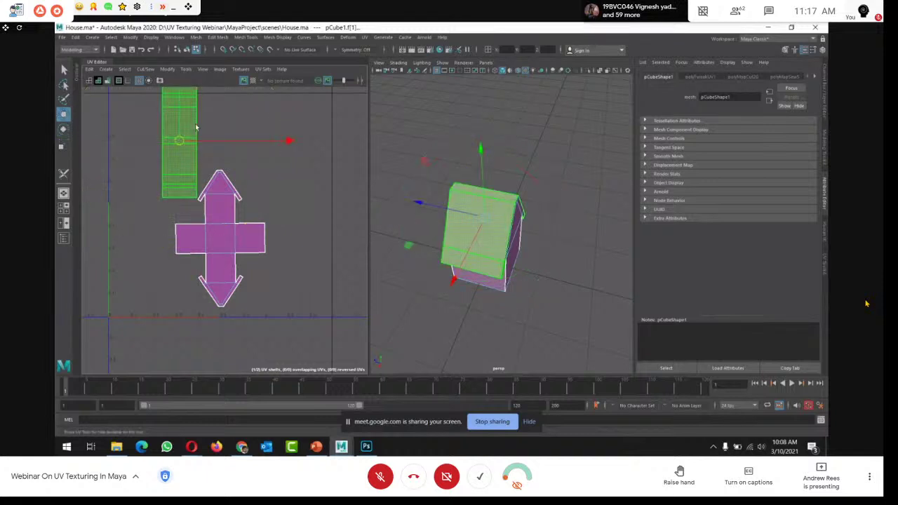
left_click_drag(183, 138, 156, 204)
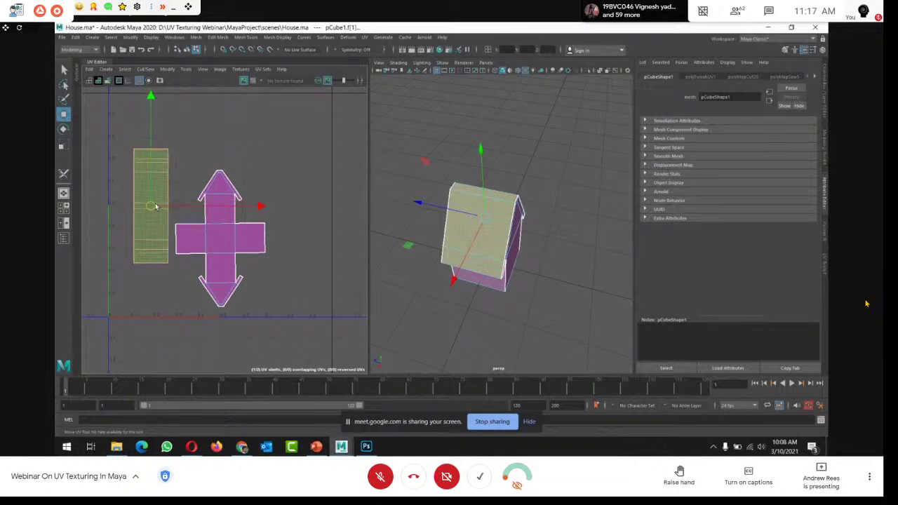
left_click(246, 240)
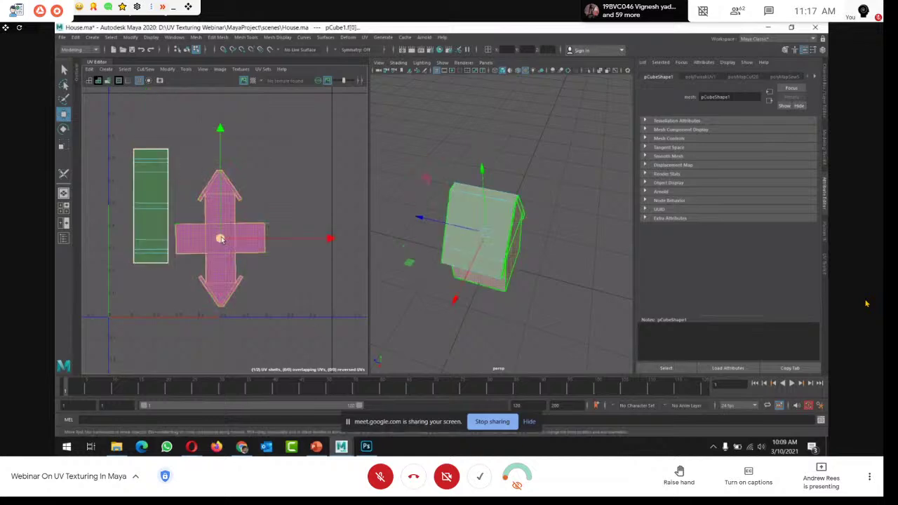
left_click_drag(220, 237, 259, 208)
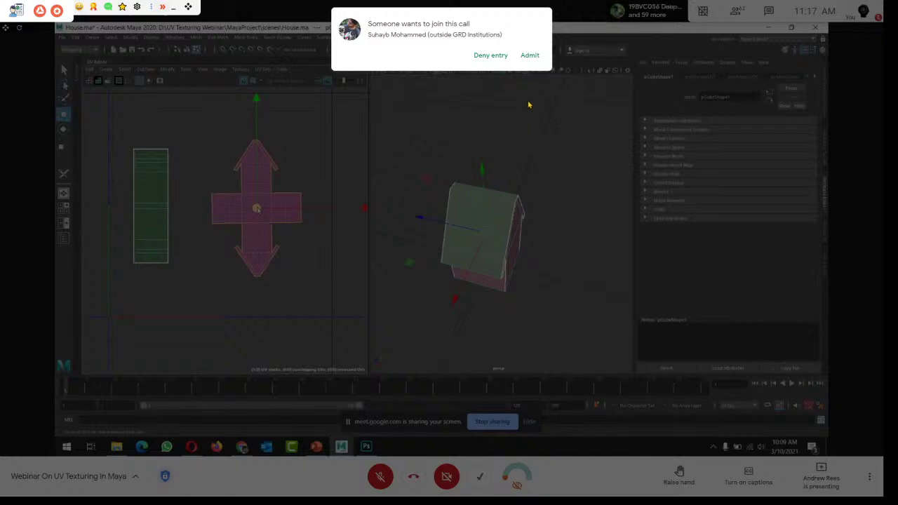
left_click(523, 56)
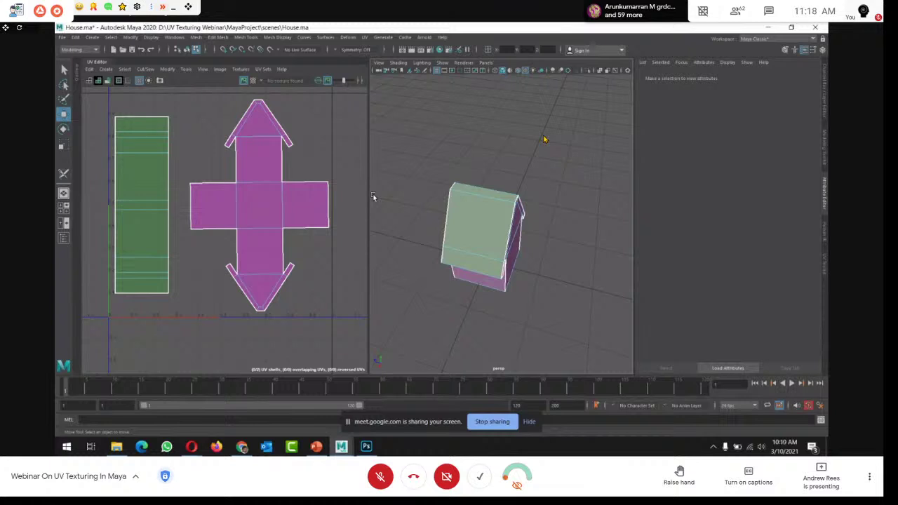
Nudge the roof strip right, then scale both shells up and shift them slightly left
left_click(148, 202)
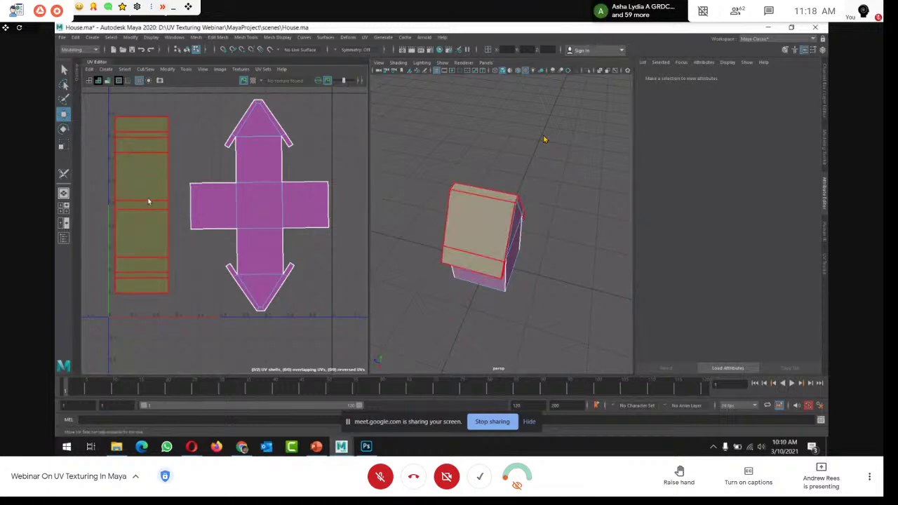
left_click(144, 202)
left_click_drag(134, 206, 151, 209)
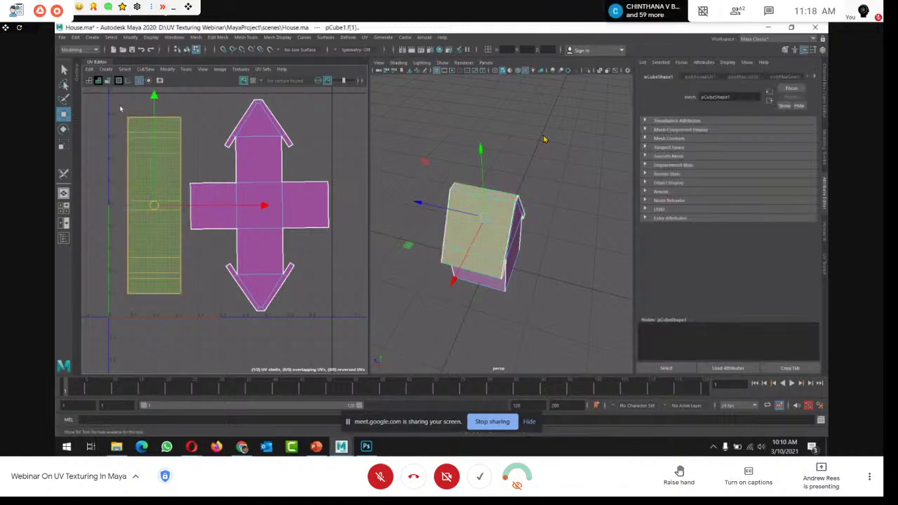
left_click_drag(124, 100, 325, 294)
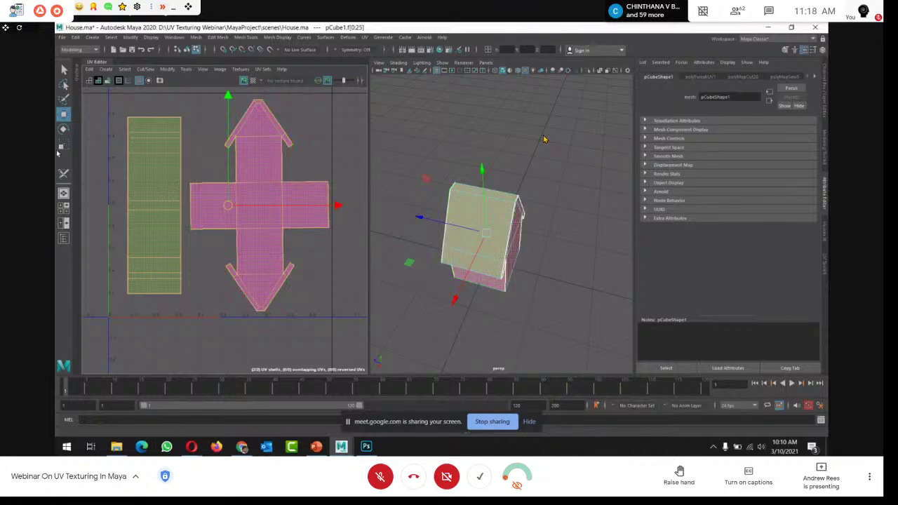
left_click(63, 144)
middle_click_drag(108, 163, 82, 120)
left_click(63, 114)
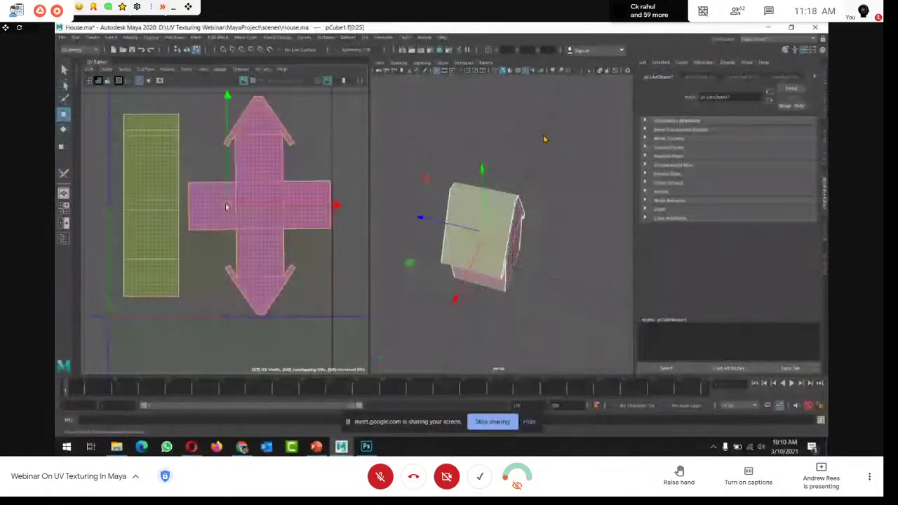
middle_click_drag(298, 143, 290, 143)
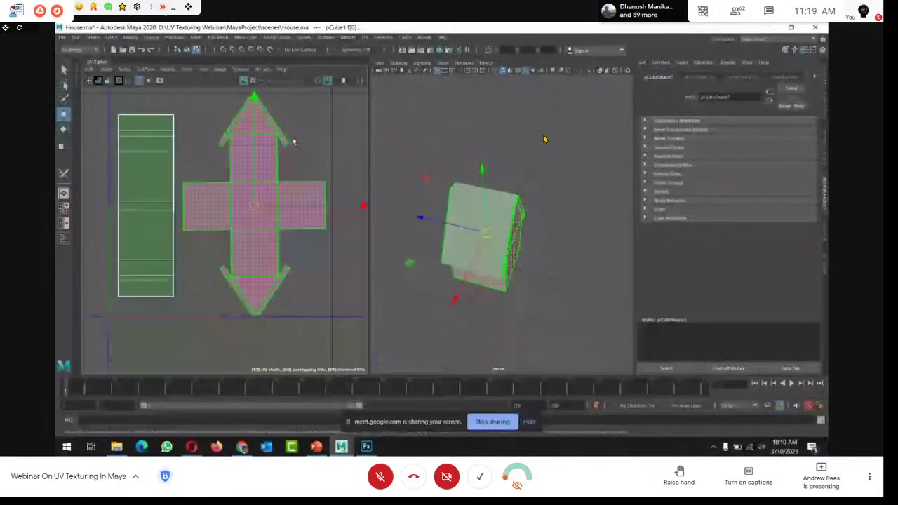
left_click(316, 134)
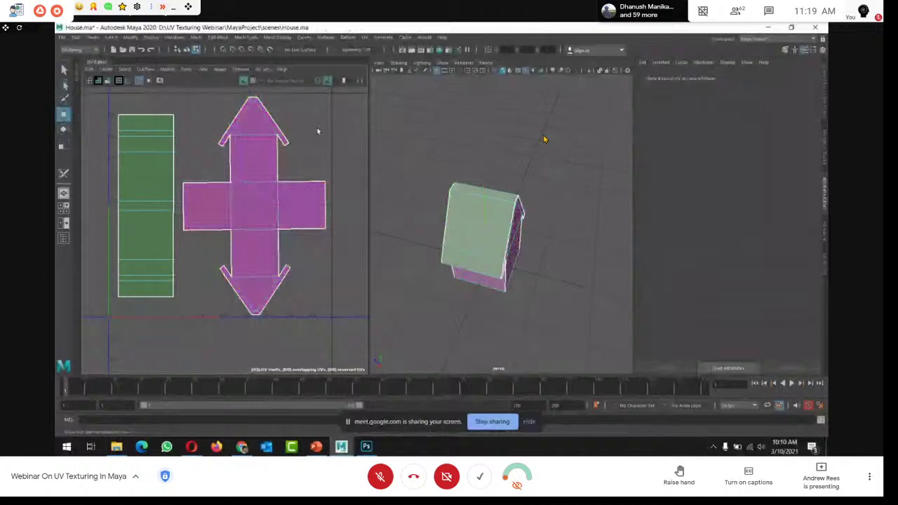
left_click(264, 69)
Export a 2048 × 2048 PNG UV snapshot named NewHouseUV, then move the dialog off the house
left_click(264, 68)
left_click(220, 69)
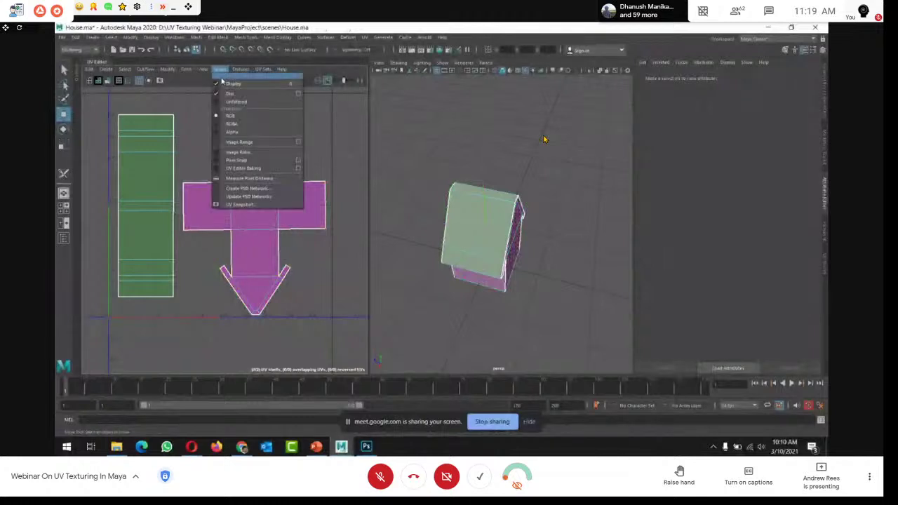
left_click(237, 205)
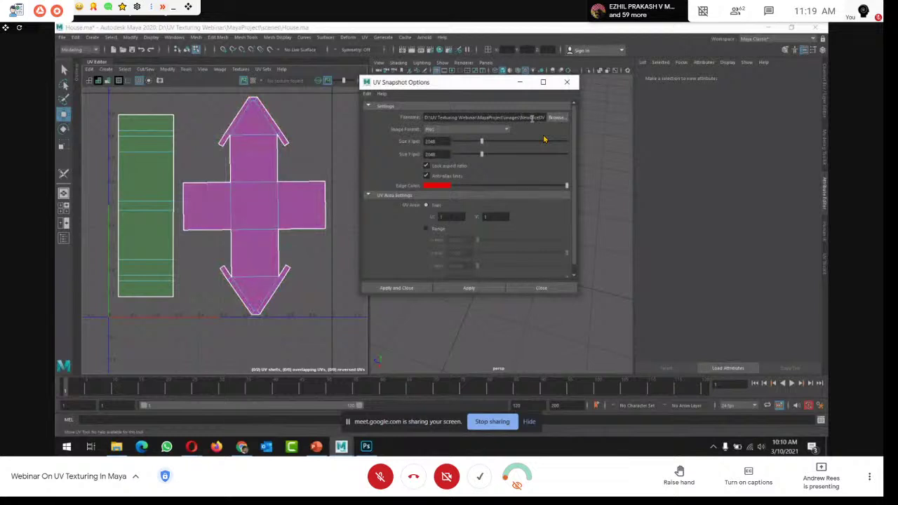
left_click_drag(532, 118, 544, 117)
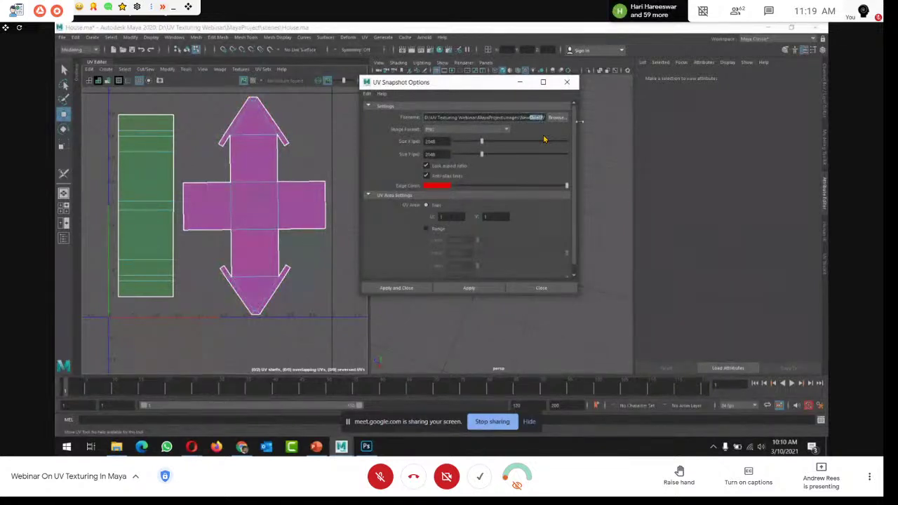
type("HouseUV")
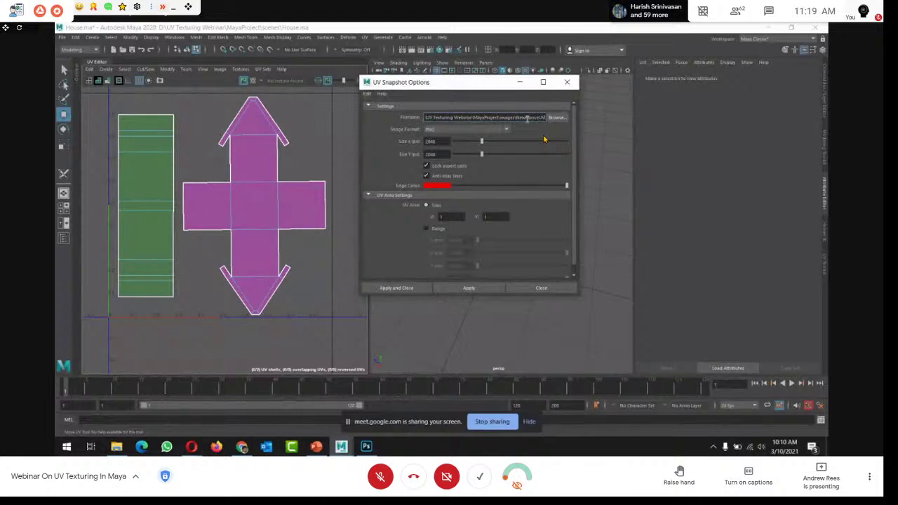
left_click(397, 289)
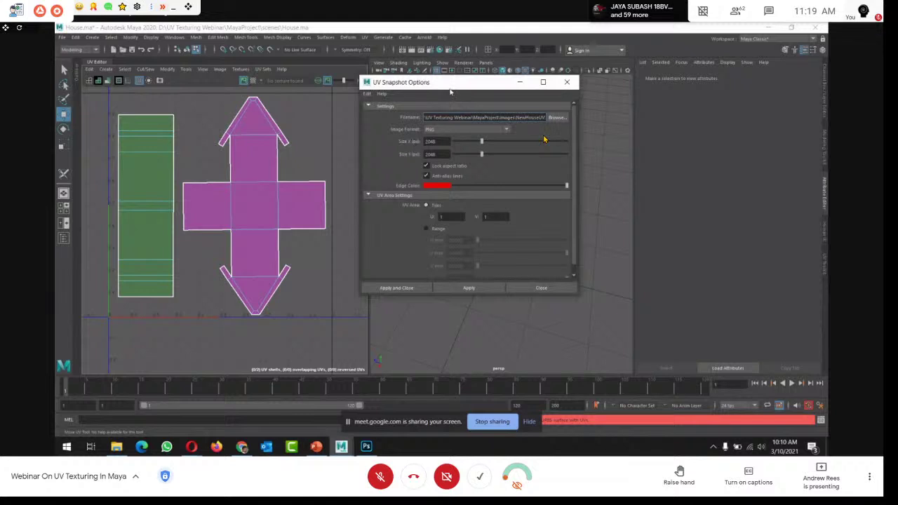
left_click_drag(451, 92, 296, 98)
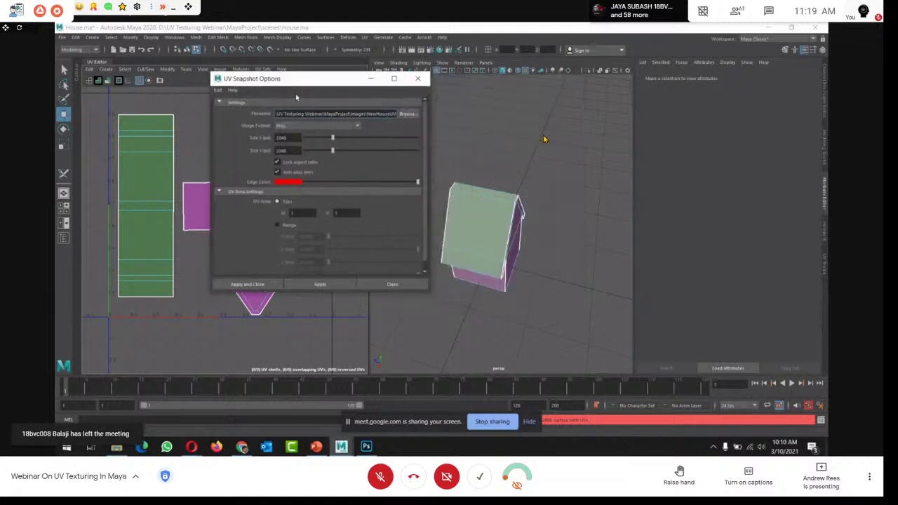
Hide the Meet screen-sharing notice bar
left_click(529, 423)
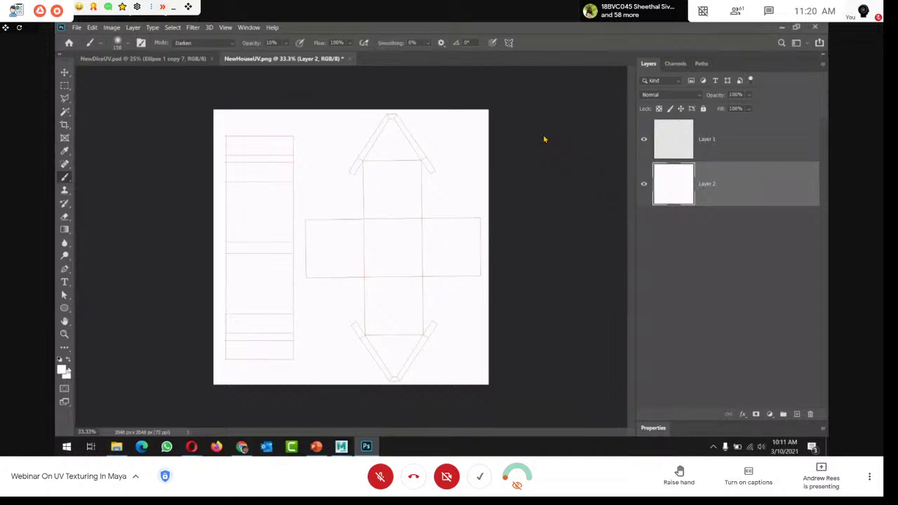
Pick a light orange foreground colour for painting
key("i")
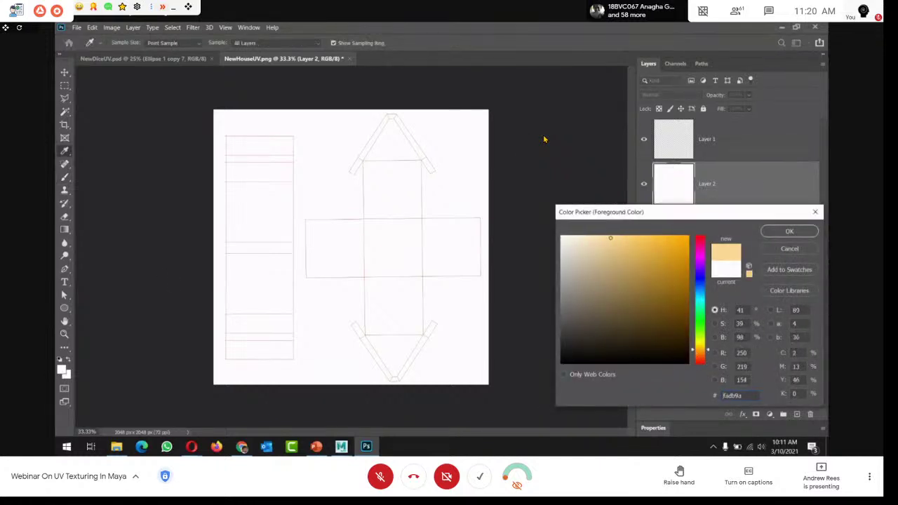
left_click(777, 232)
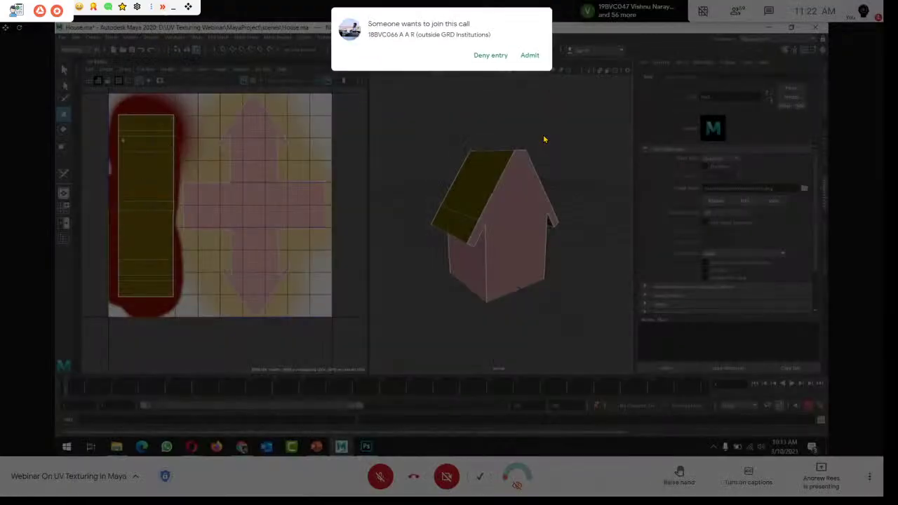
left_click(530, 55)
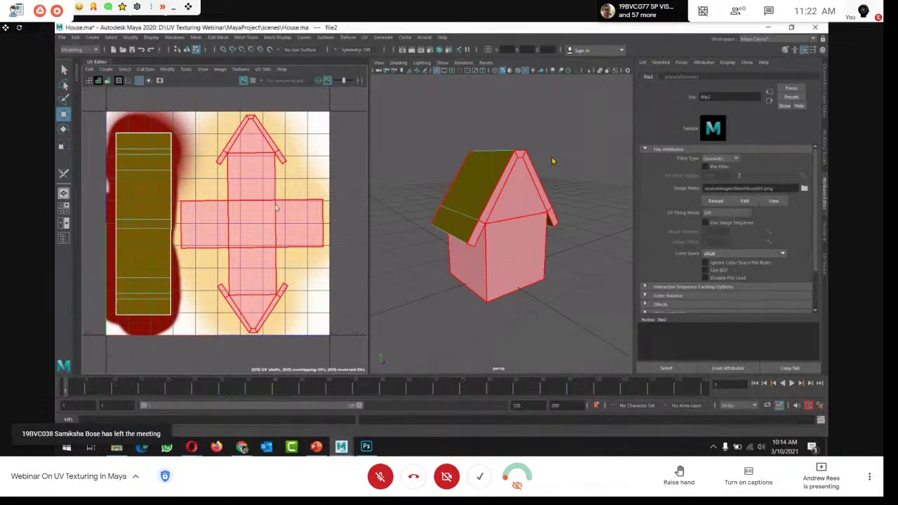
right_click_drag(275, 208, 258, 201)
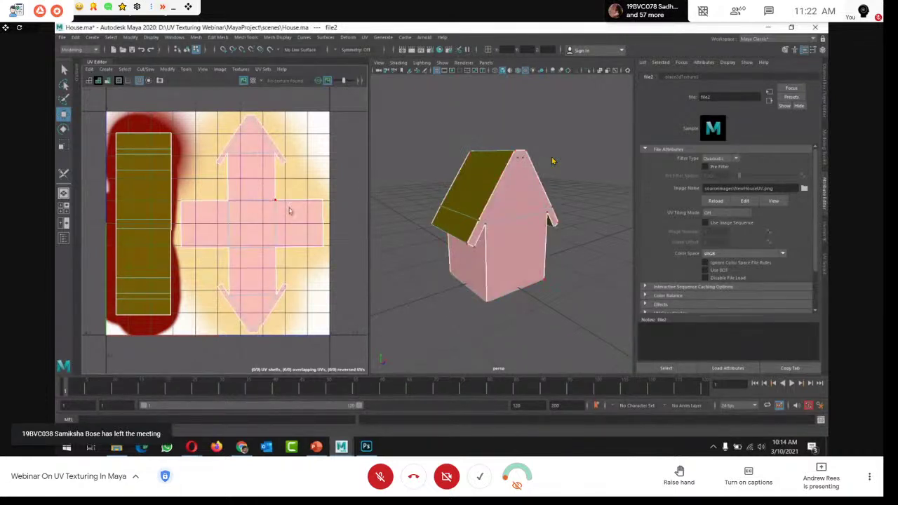
left_click(284, 201)
left_click_drag(284, 201, 313, 186)
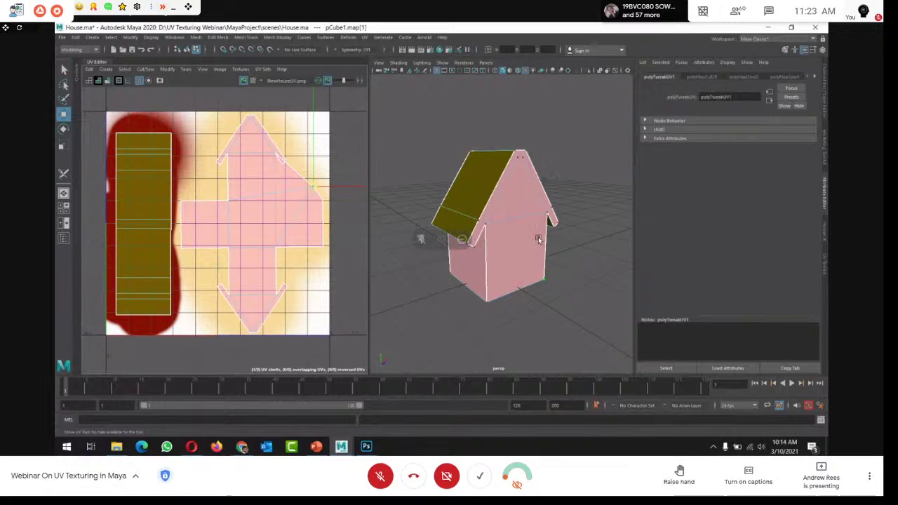
key("ctrl+z")
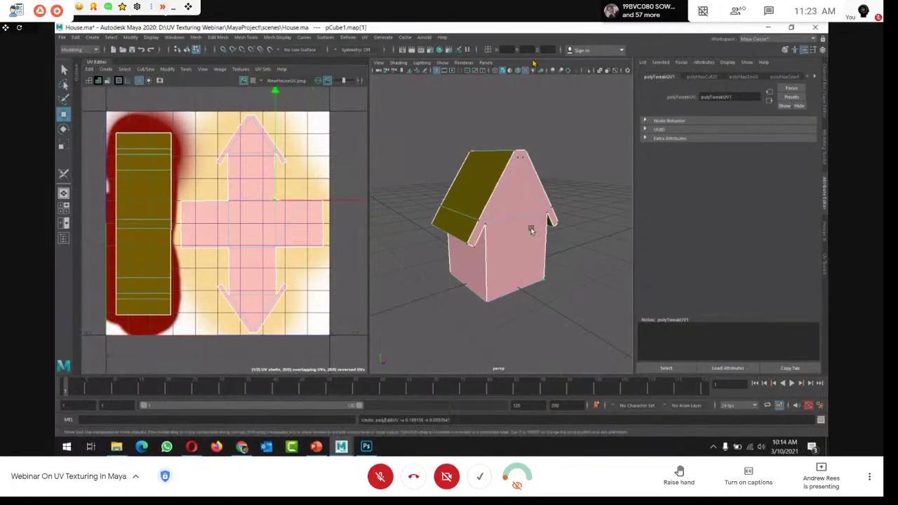
key("Escape")
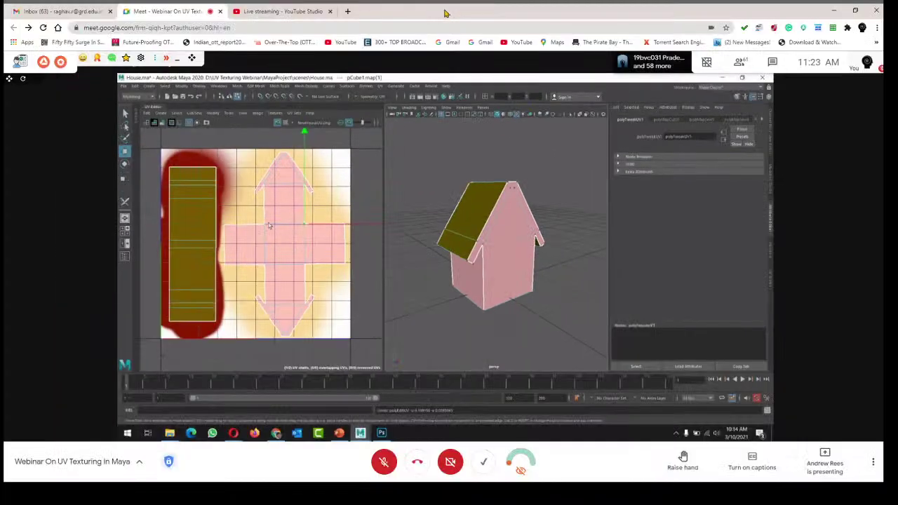
Check the YouTube Studio stream page, then return to Meet and show the presentation full screen
left_click(280, 11)
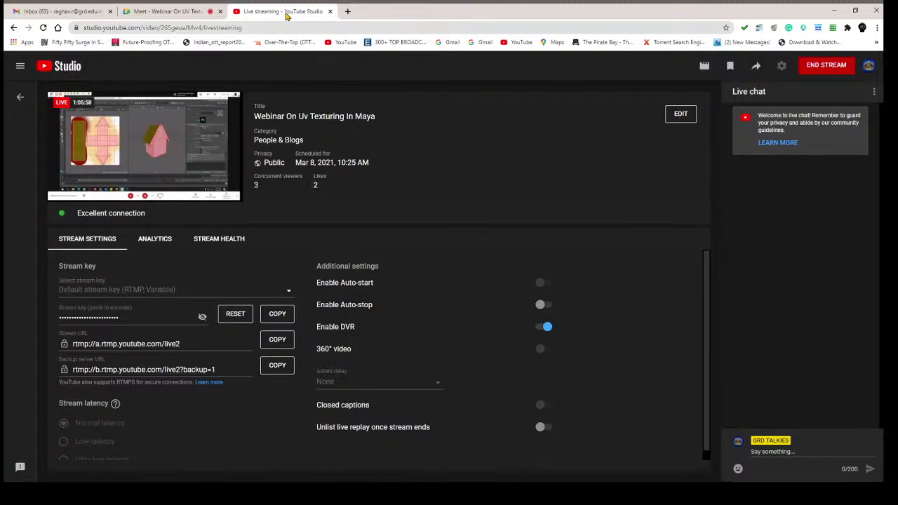
left_click(212, 14)
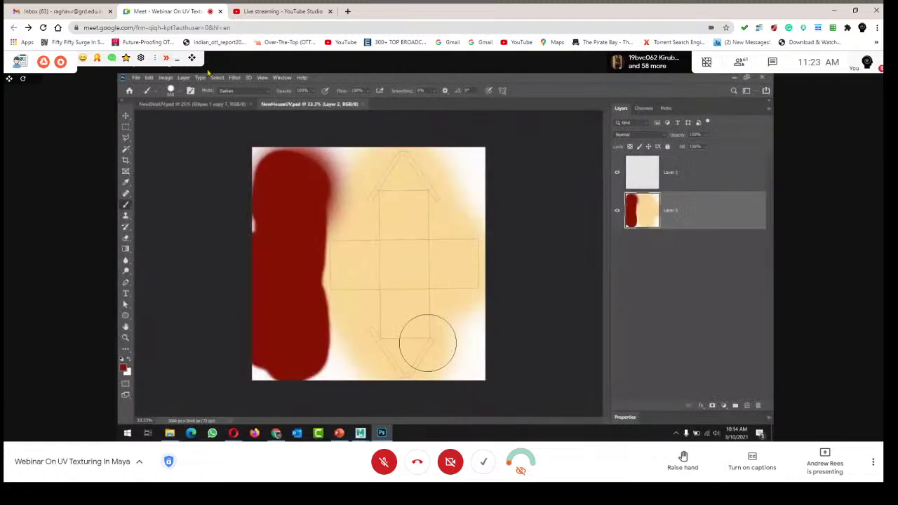
left_click(874, 459)
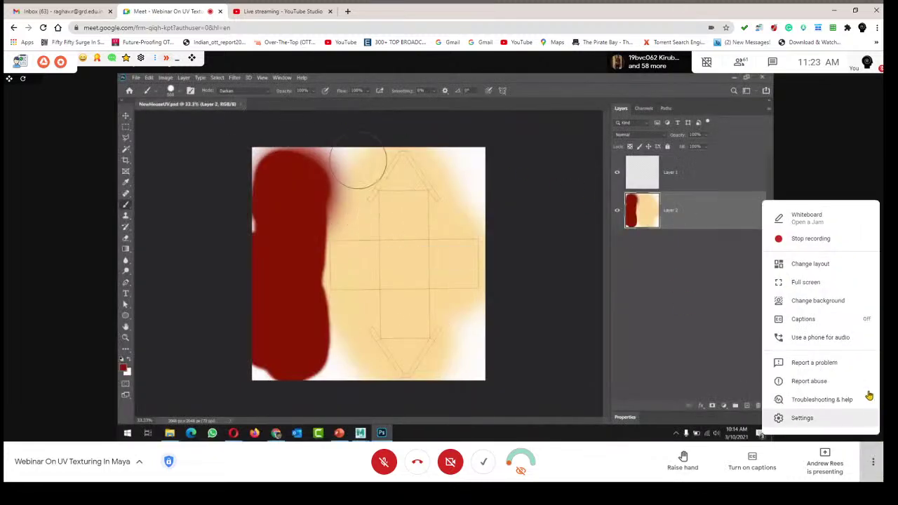
left_click(807, 282)
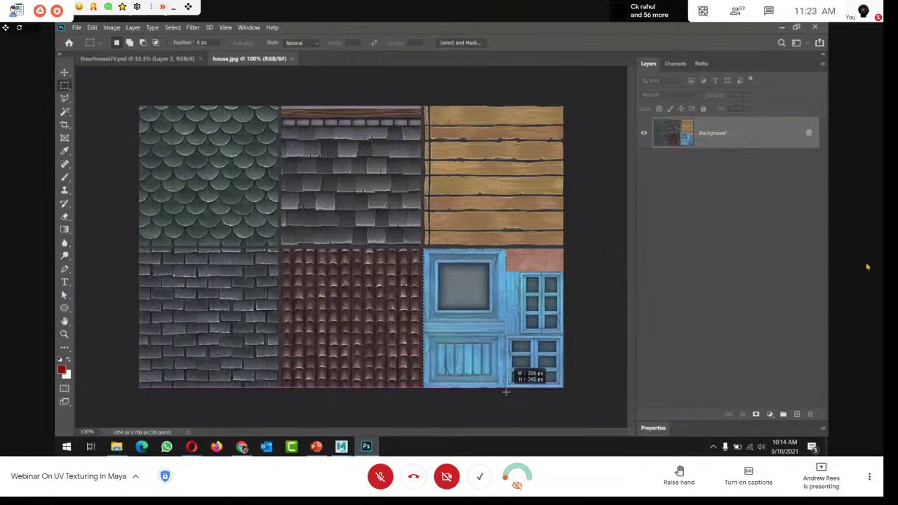
Copy the blue door from house.jpg and paste it into NewHouseUV's upper cross square
left_click_drag(506, 391, 506, 390)
right_click(459, 289)
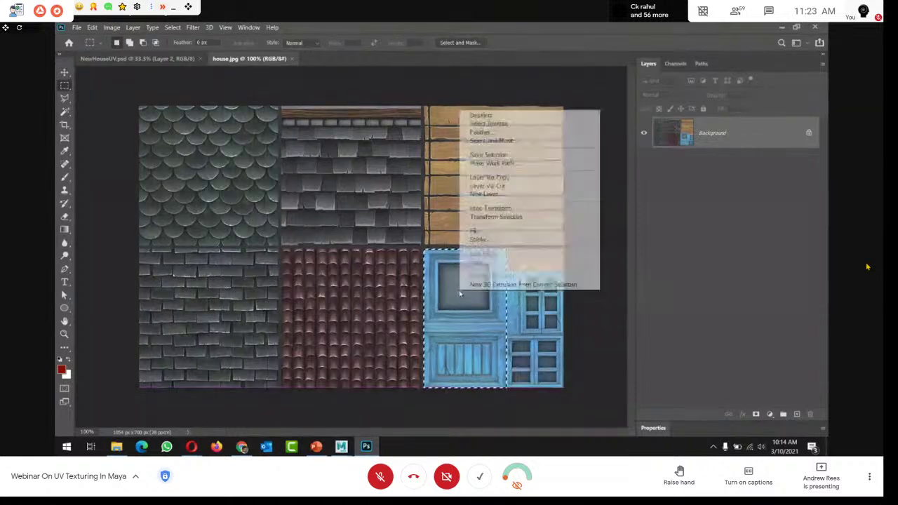
key("Escape")
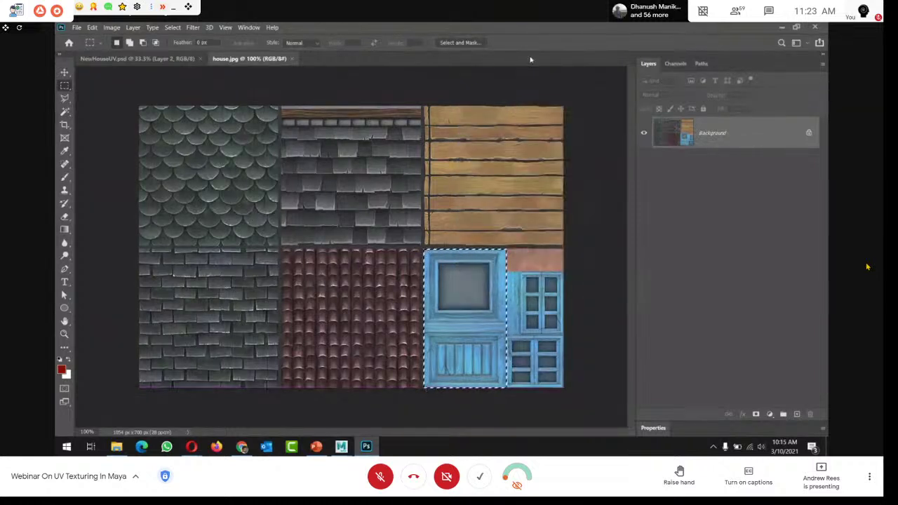
key("ctrl+Tab")
key("ctrl+v")
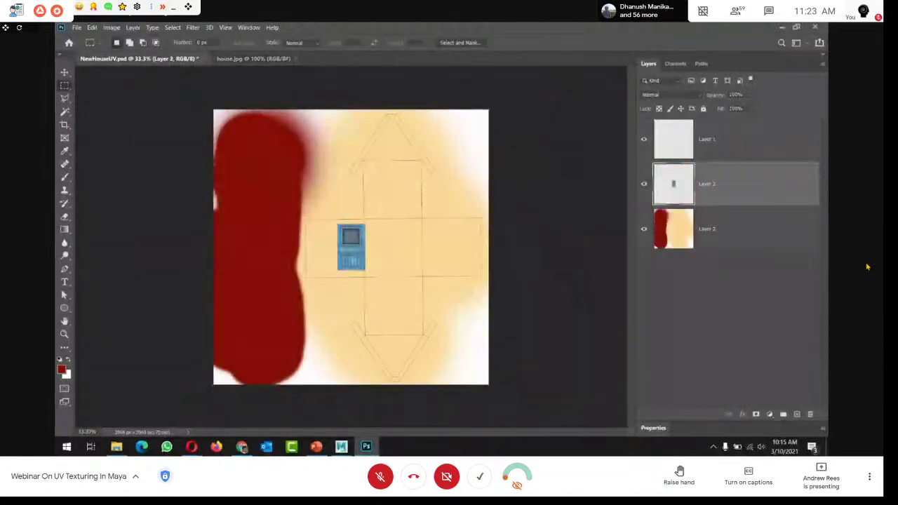
left_click(64, 72)
left_click_drag(349, 256, 390, 203)
Scale the door down to 81.3% and seat it on the square's bottom edge
scroll(390, 203, "up", 2, "alt")
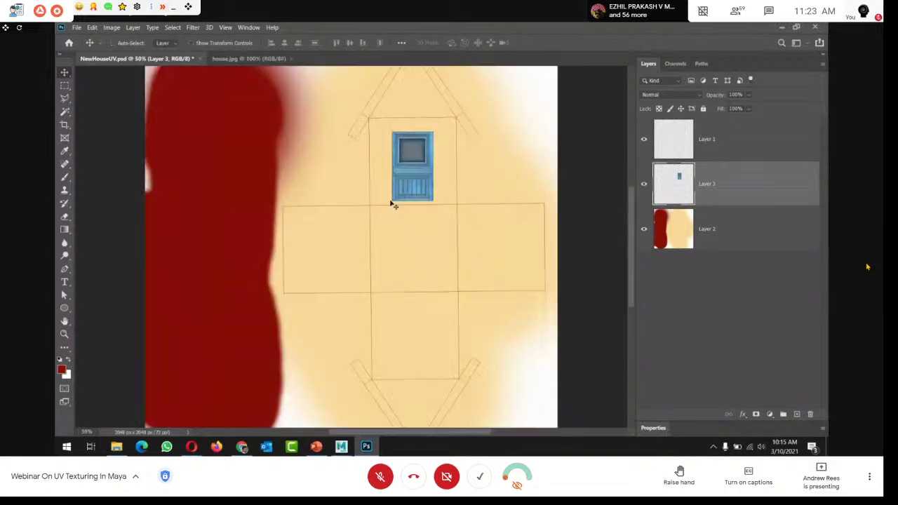
scroll(418, 260, "up", 2, "alt")
left_click_drag(348, 232, 357, 245)
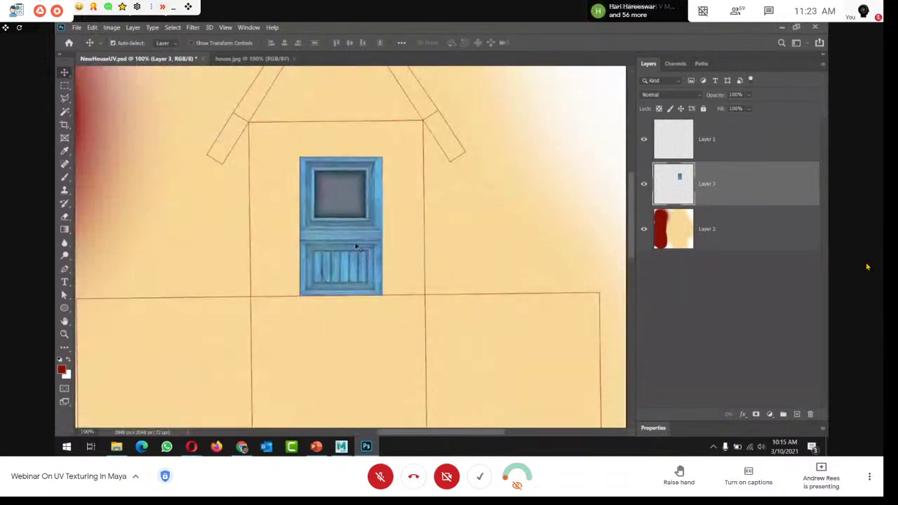
key("ctrl+t")
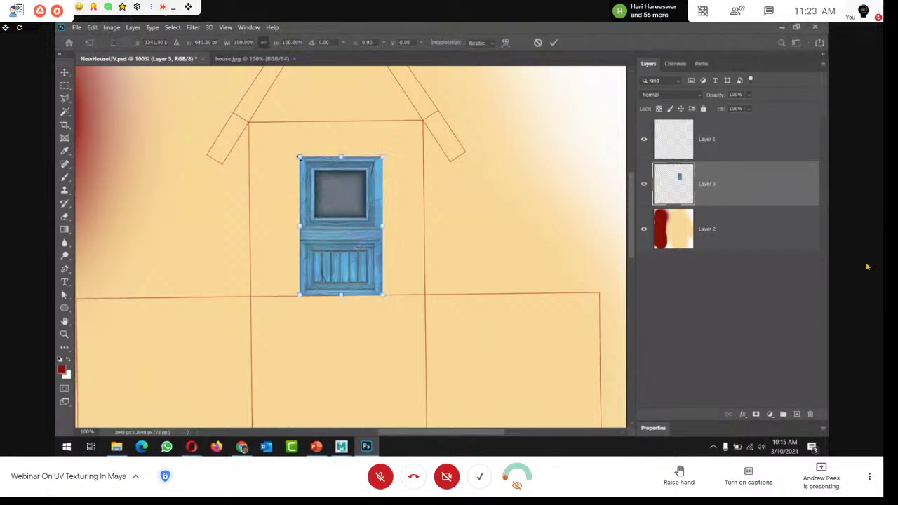
left_click_drag(298, 157, 317, 187)
left_click_drag(338, 256, 322, 257)
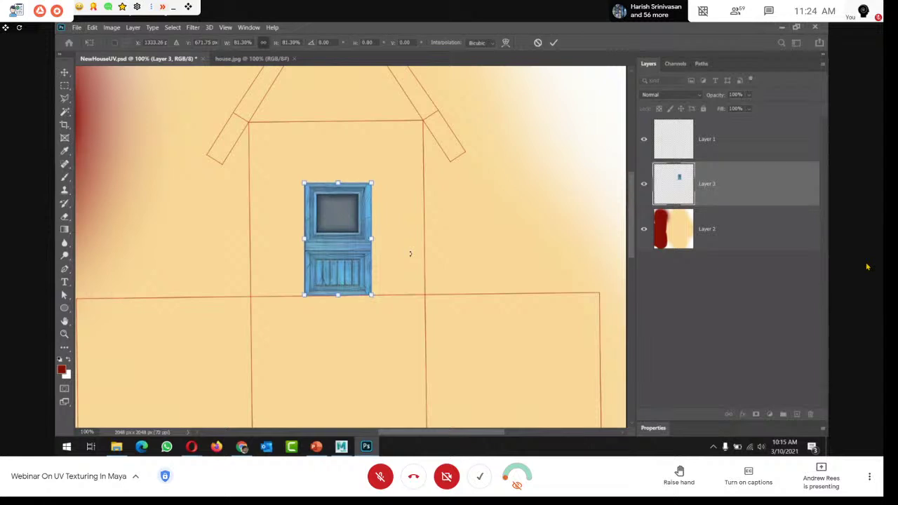
key("Right")
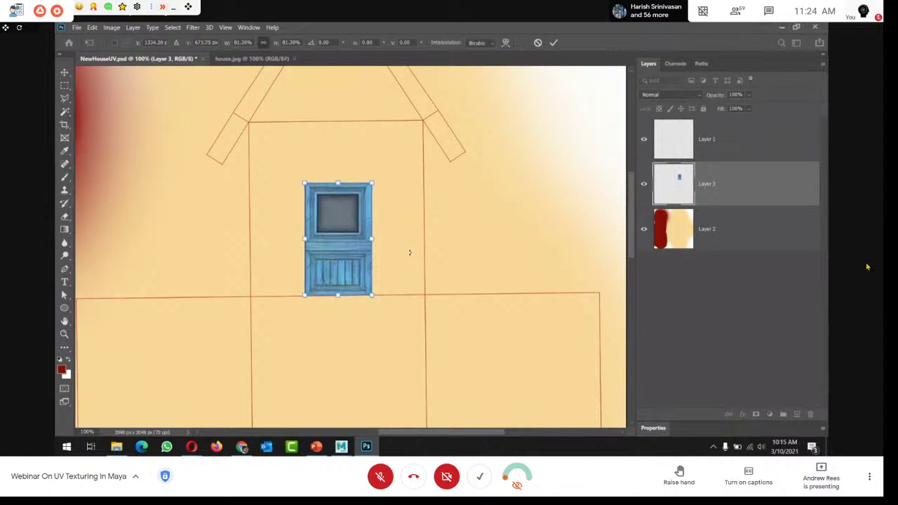
left_click(552, 43)
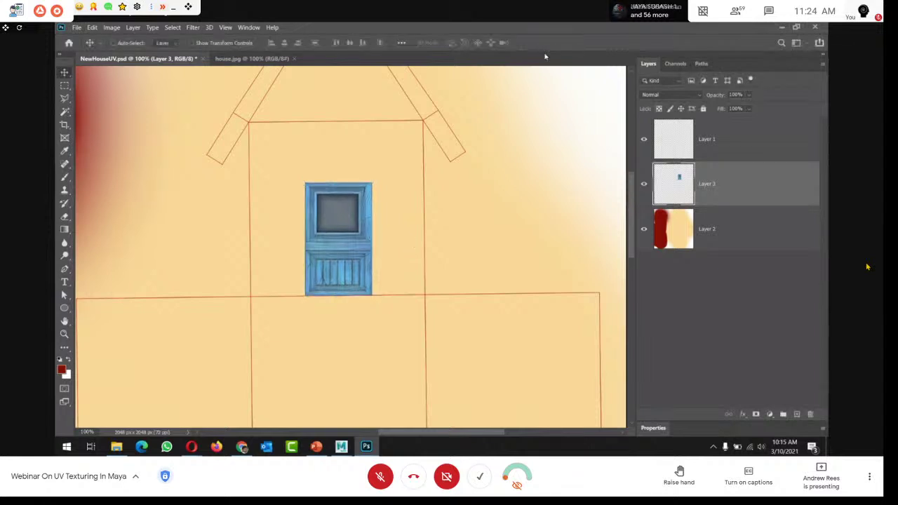
key("ctrl+minus")
key("ctrl+minus")
key("alt+Tab")
Back in house.jpg, drop the door selection and zoom in on the atlas tiles
key("Return")
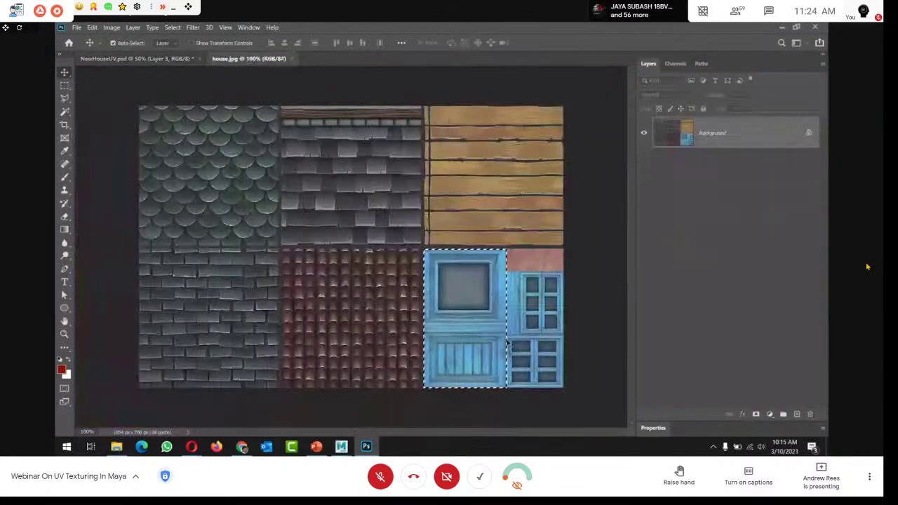
key("ctrl+d")
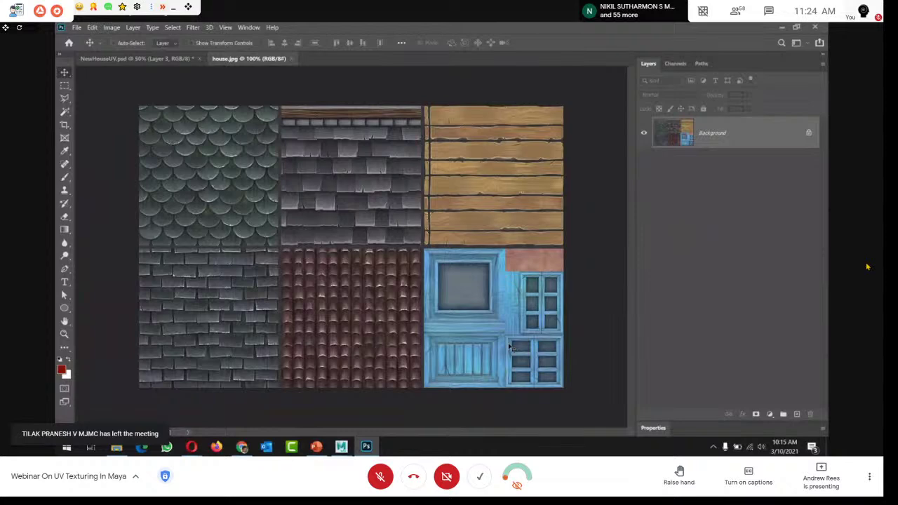
key("ctrl+plus")
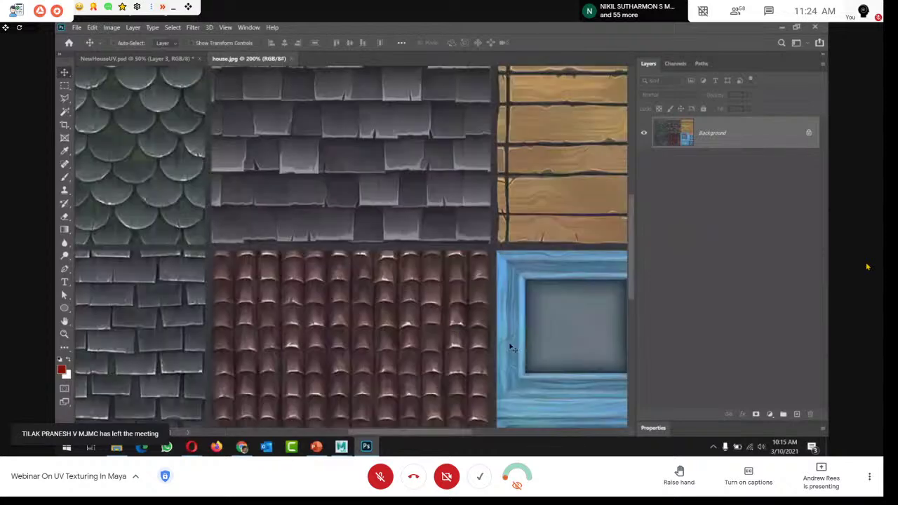
key("ctrl+plus")
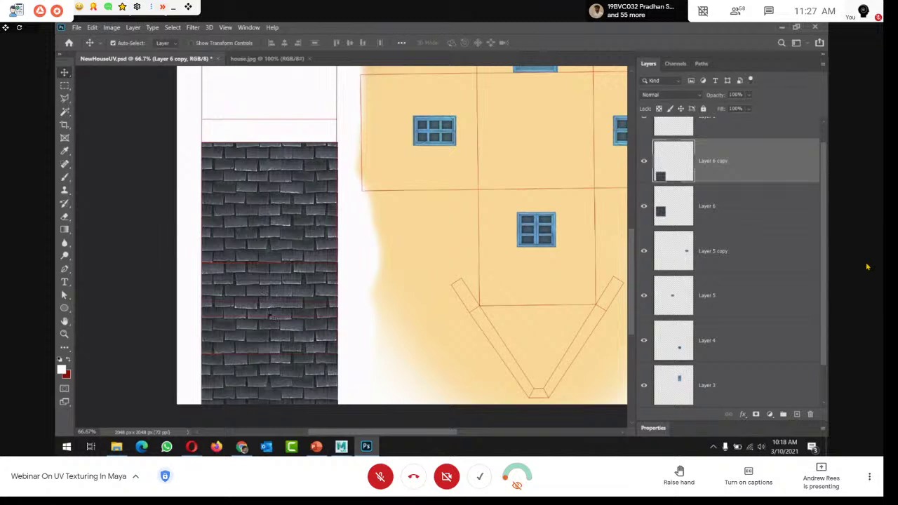
Shift the duplicated brick layer down and nudge it until the white seam closes
mouse_move(272, 317)
left_mouse_down()
mouse_move(276, 356)
mouse_move(273, 334)
left_mouse_up()
scroll(272, 342, "up", 6, "alt")
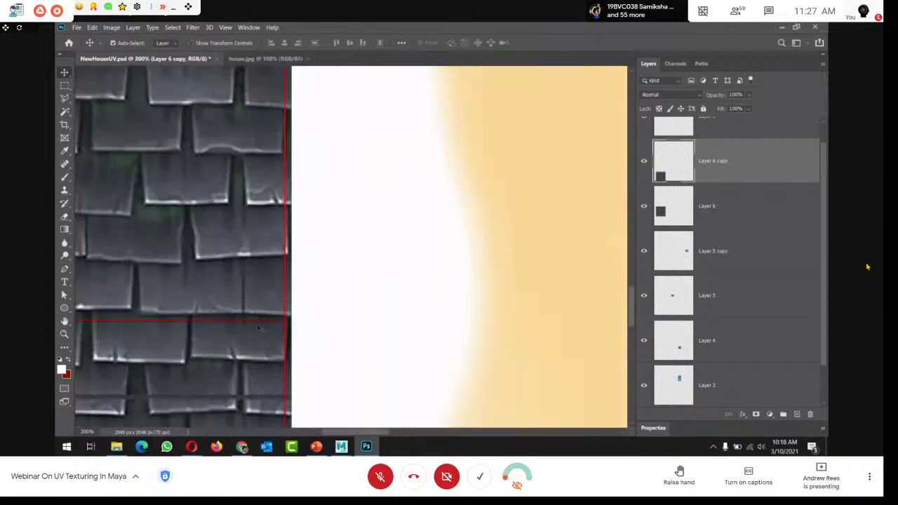
scroll(339, 280, "down", 2, "alt")
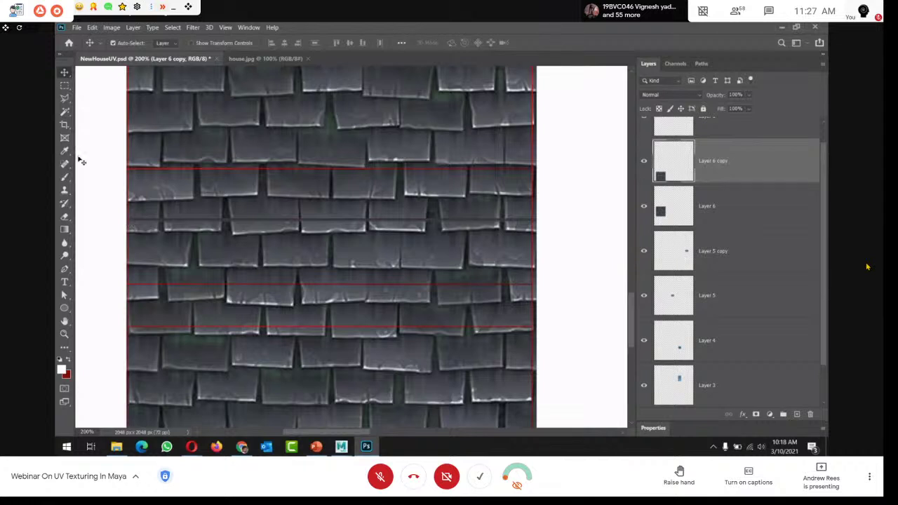
key("m")
left_click_drag(117, 211, 557, 222)
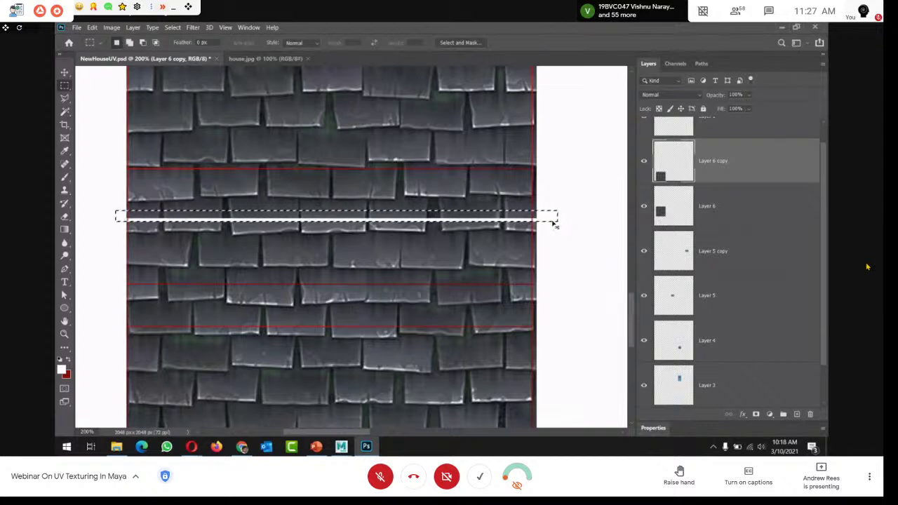
key("ctrl+d")
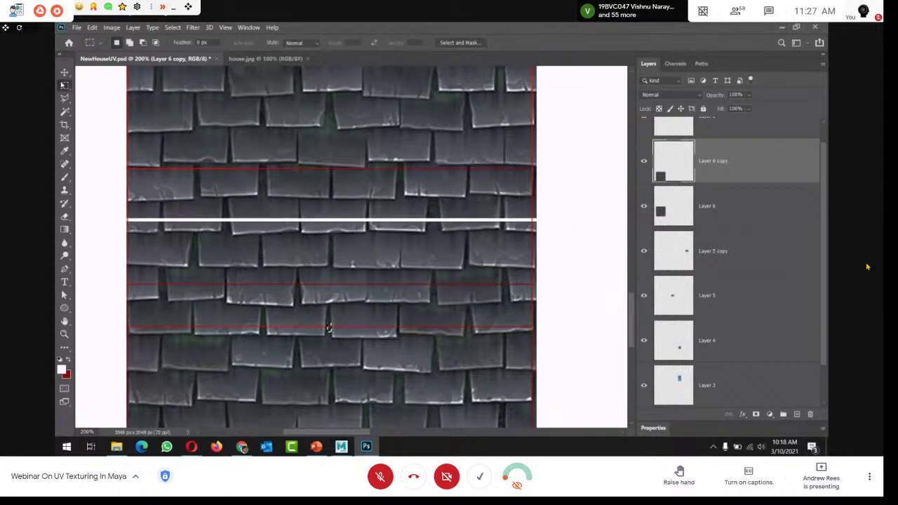
left_click(63, 73)
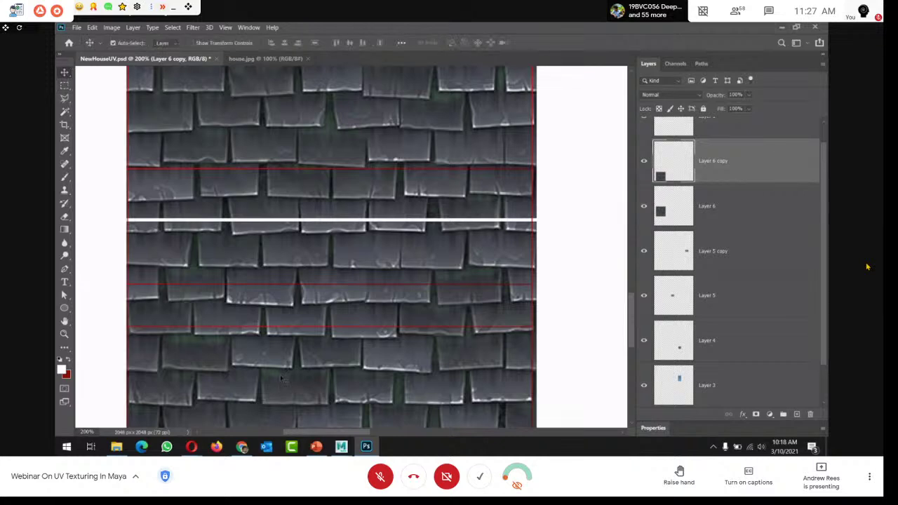
left_click_drag(282, 367, 283, 374)
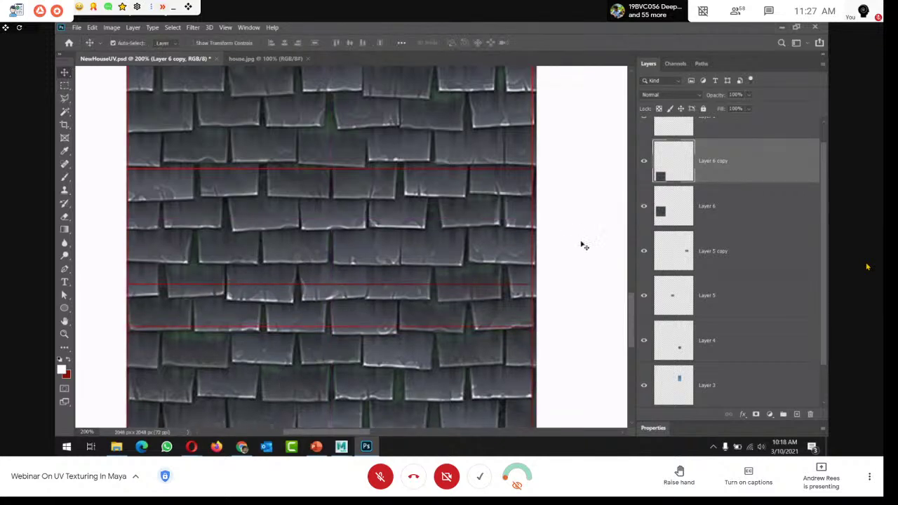
scroll(588, 235, "down", 2, "alt")
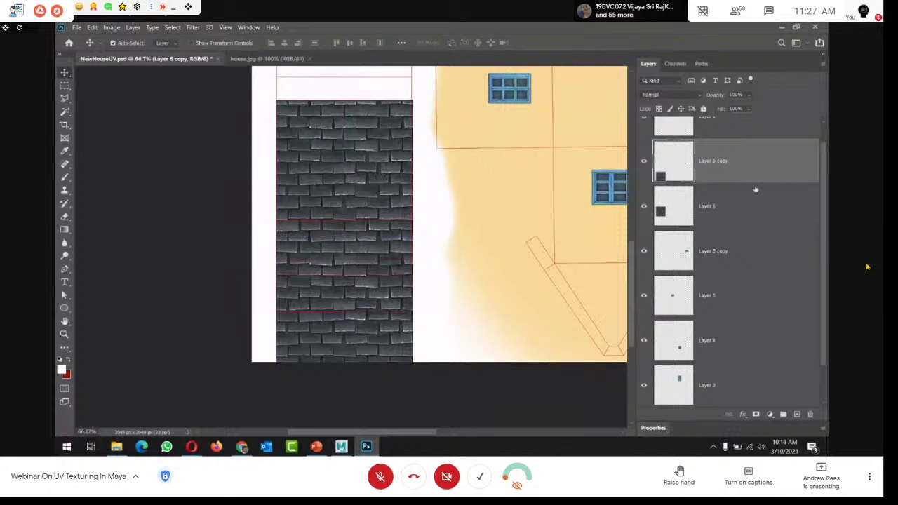
Merge Layer 6 and Layer 6 copy into one brick layer and shift it up slightly
left_click(748, 210, "shift")
right_click(739, 174)
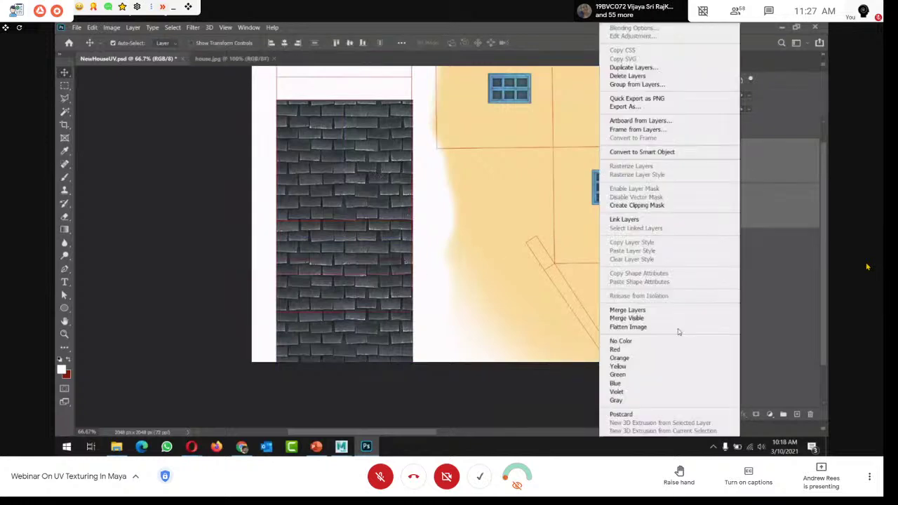
left_click(667, 310)
left_click_drag(391, 217, 376, 171)
key("ctrl+minus")
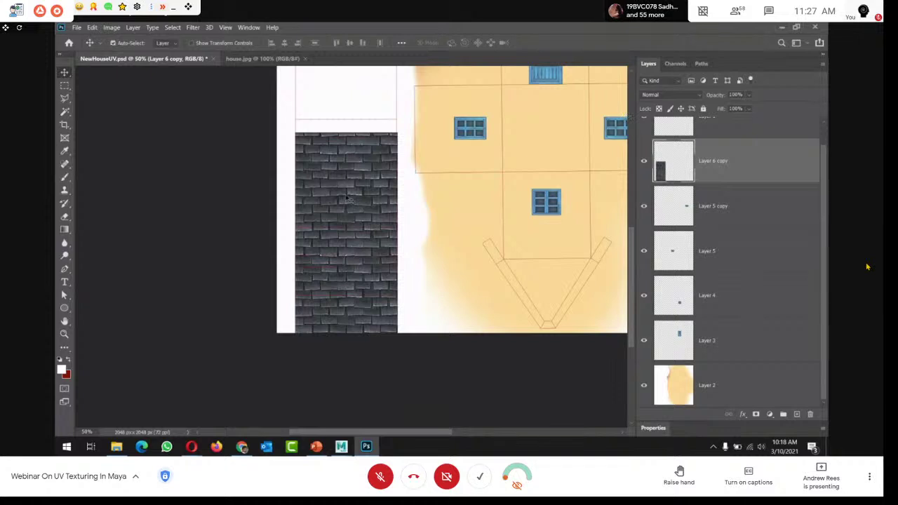
Duplicate the merged bricks, flip the copy and place it above the original, leaving a white gap
left_click_drag(698, 170, 798, 414)
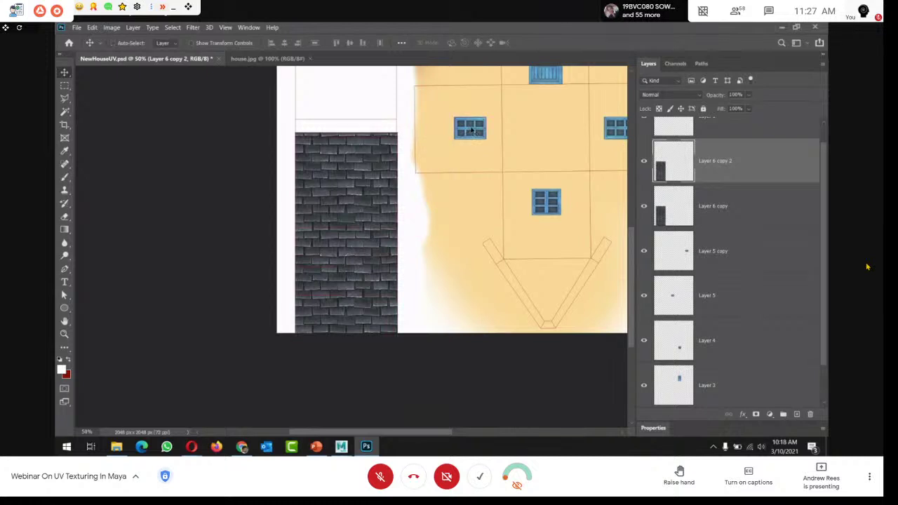
key("ctrl+t")
left_click_drag(433, 348, 552, 113, "shift")
left_click_drag(517, 197, 201, 281)
left_click_drag(411, 169, 392, 225)
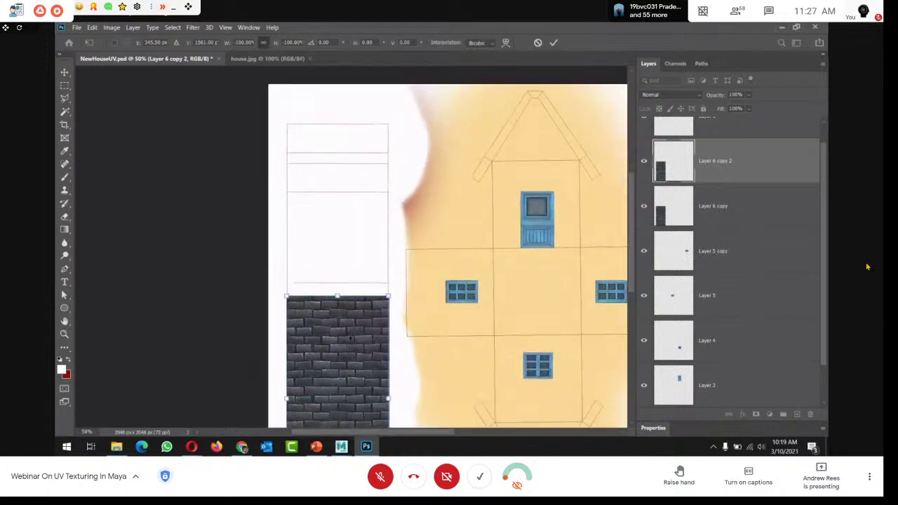
left_click_drag(361, 350, 353, 216)
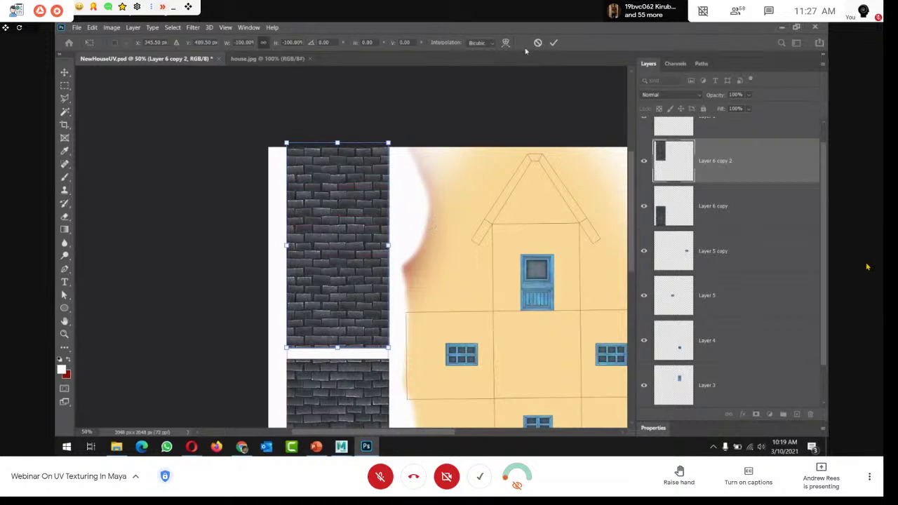
left_click(553, 43)
left_click(169, 162)
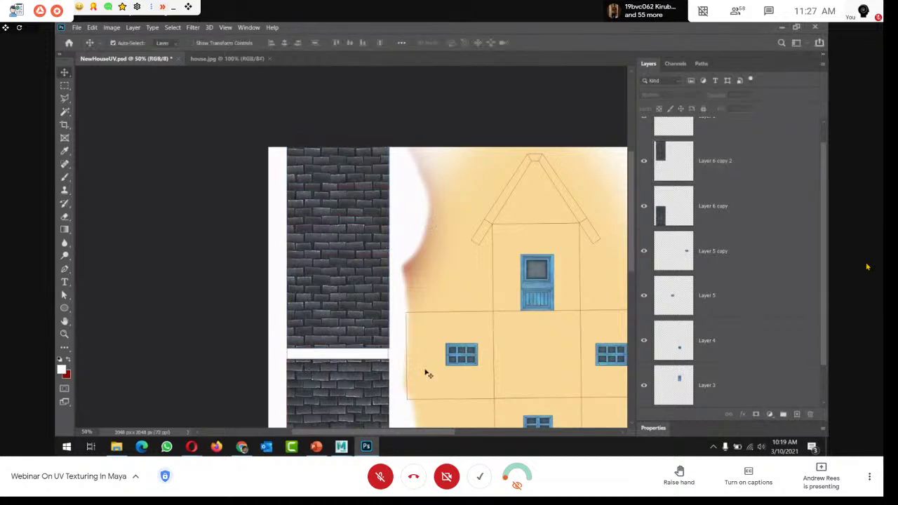
scroll(428, 374, "down", 2)
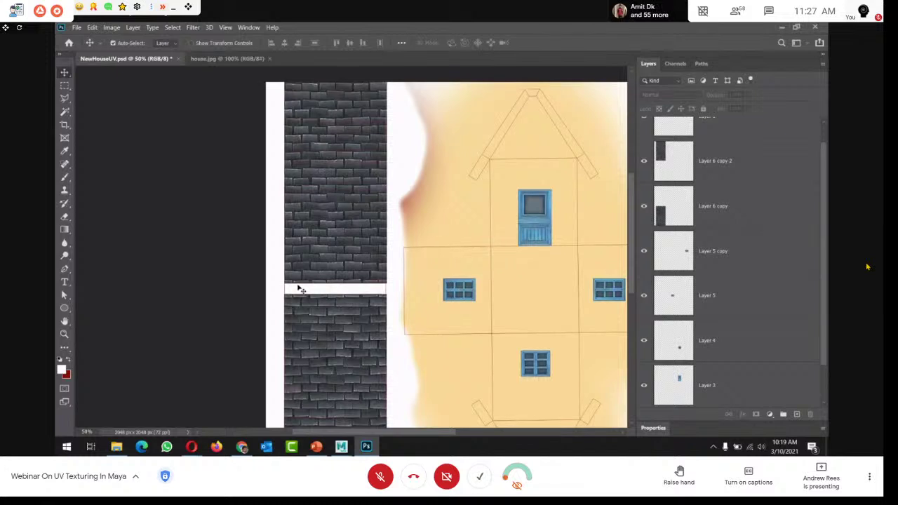
Copy the stone tile row above the shingles in house.jpg and paste it into NewHouseUV.psd
left_click(226, 58)
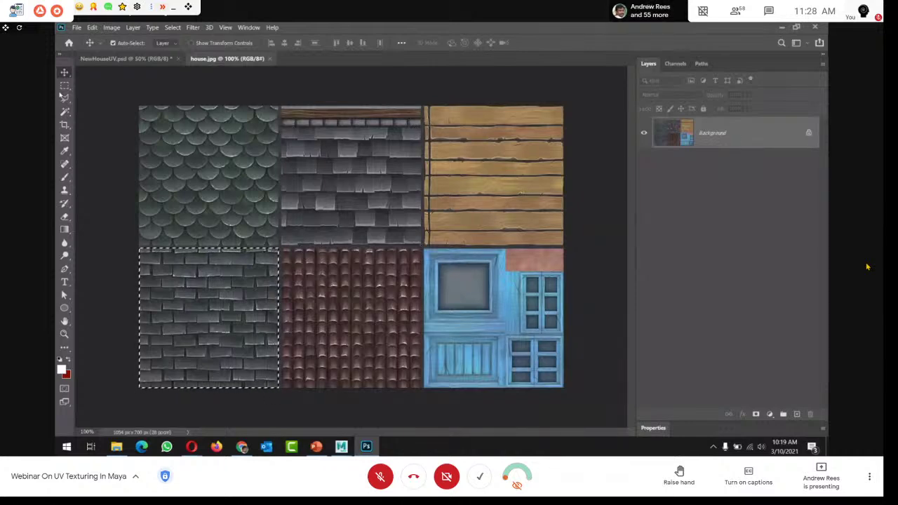
key("ctrl+plus")
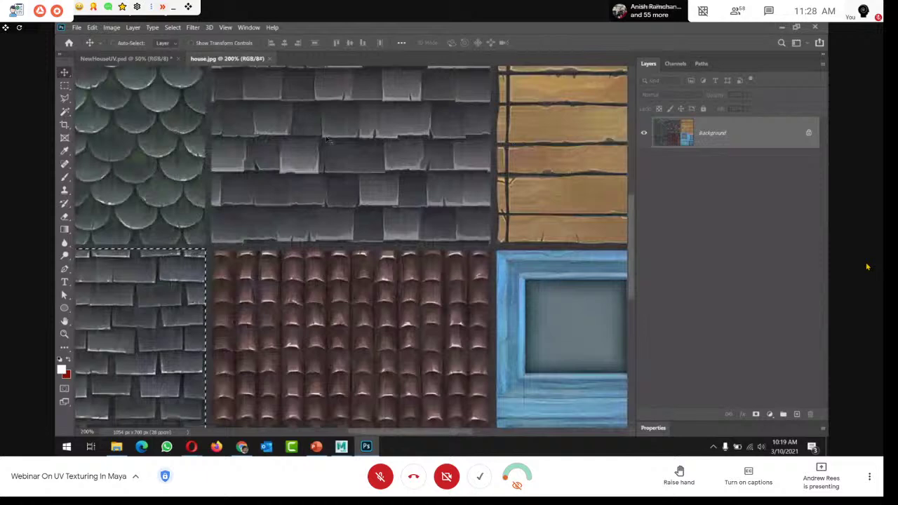
scroll(327, 140, "up", 5)
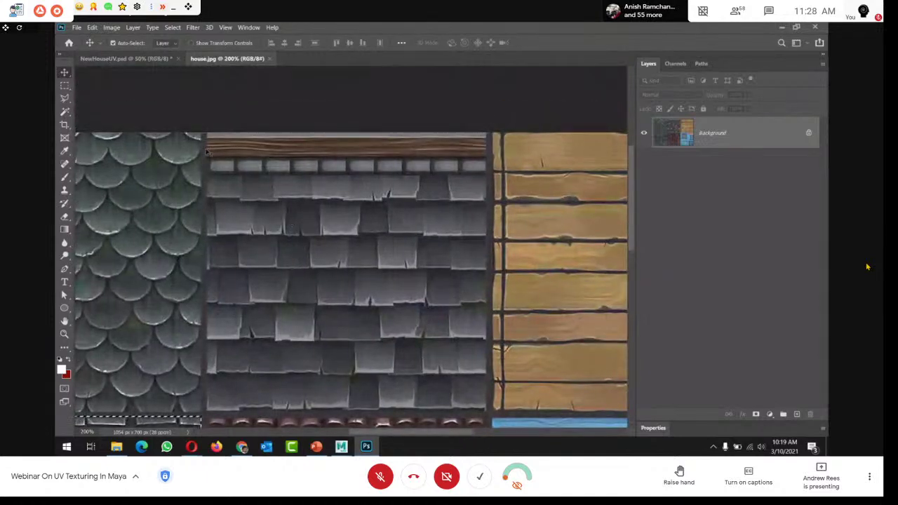
key("m")
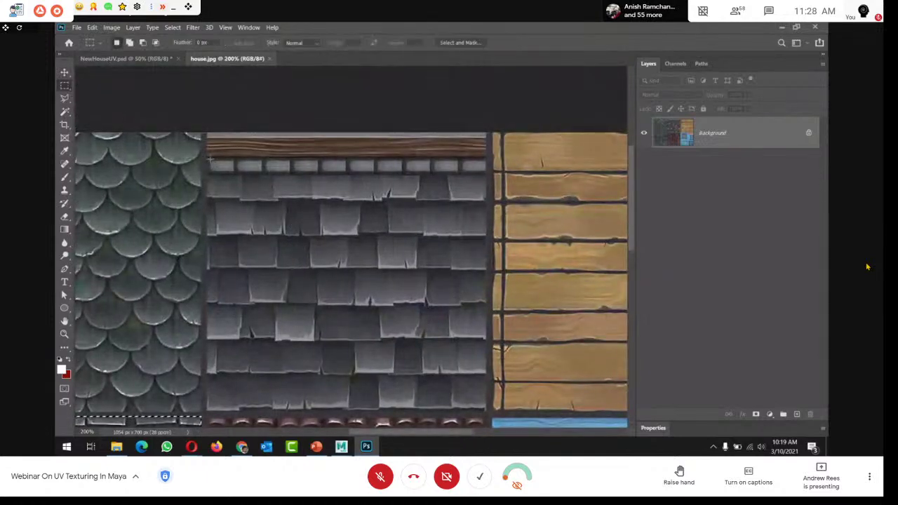
left_click_drag(207, 157, 487, 174)
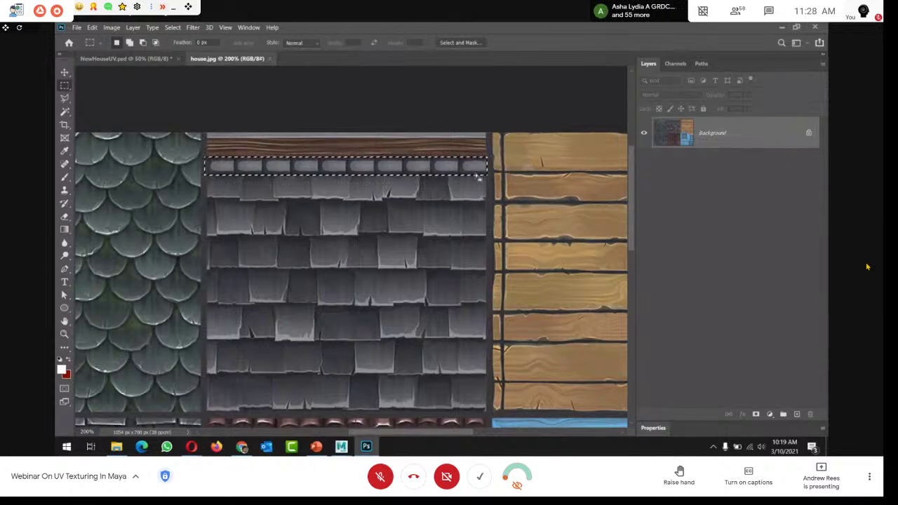
left_click(137, 58)
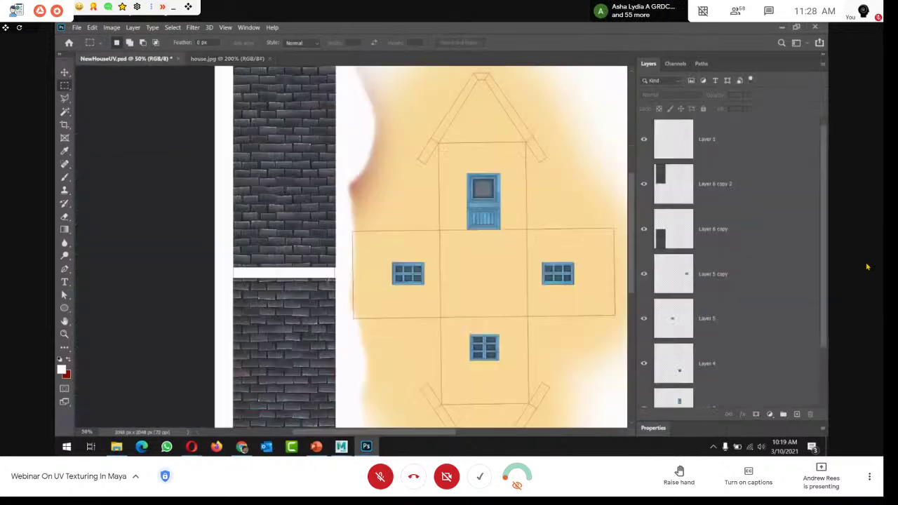
key("ctrl+v")
Move the pasted stone tile strip into the white gap on top of the lower bricks
left_click_drag(425, 247, 276, 278)
key("ctrl+plus")
key("ctrl+plus")
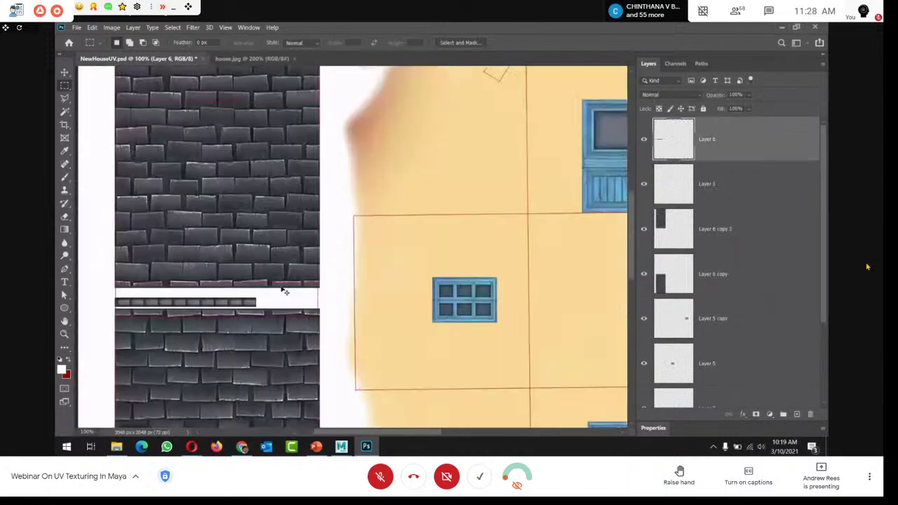
key("ctrl+plus")
left_click_drag(409, 250, 519, 253)
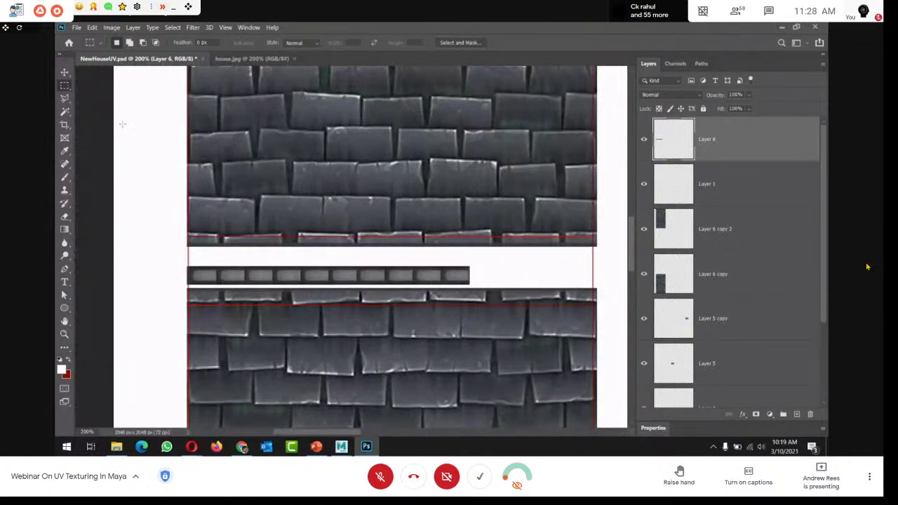
key("v")
left_click_drag(343, 247, 365, 264)
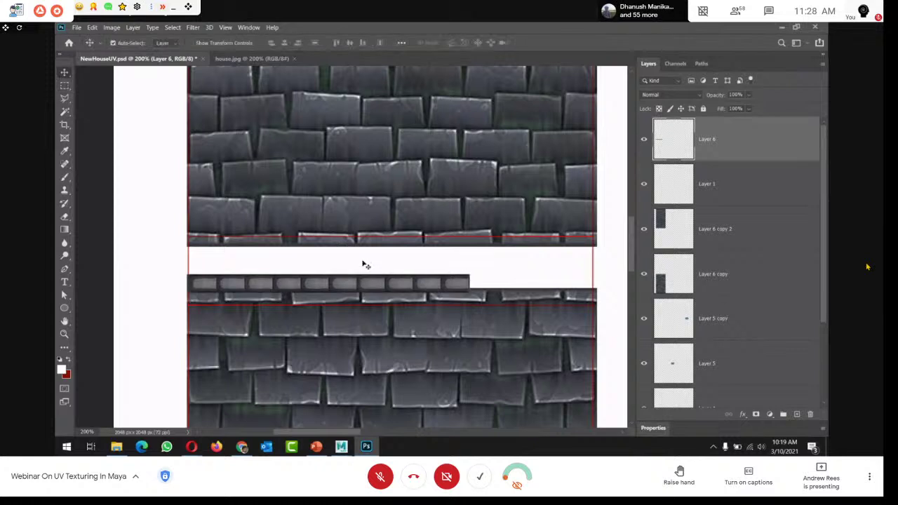
key("Up")
key("Up")
key("Up")
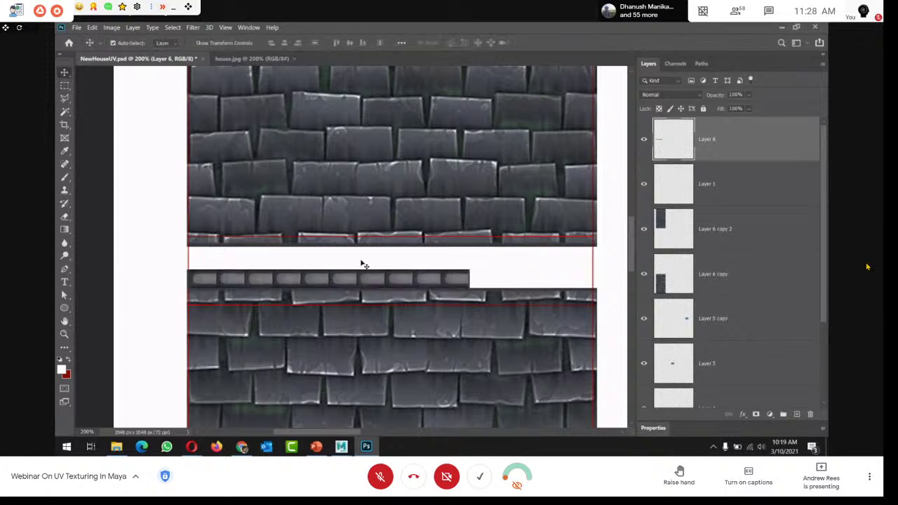
Enlarge the trim strip to 143.85% across the brick width and duplicate its layer
key("ctrl+t")
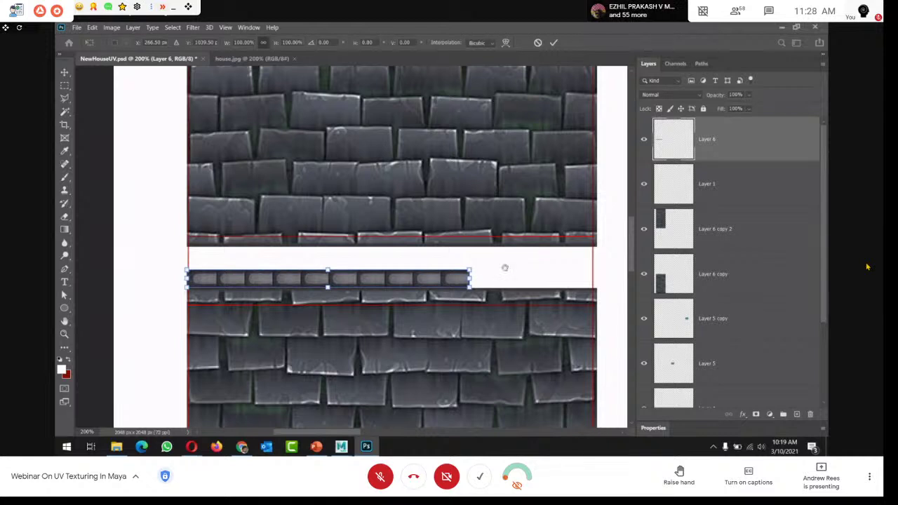
left_click_drag(506, 265, 542, 247)
mouse_move(465, 270)
left_mouse_down()
mouse_move(465, 284)
mouse_move(436, 309)
mouse_move(467, 277)
mouse_move(461, 285)
mouse_move(476, 281)
left_mouse_up()
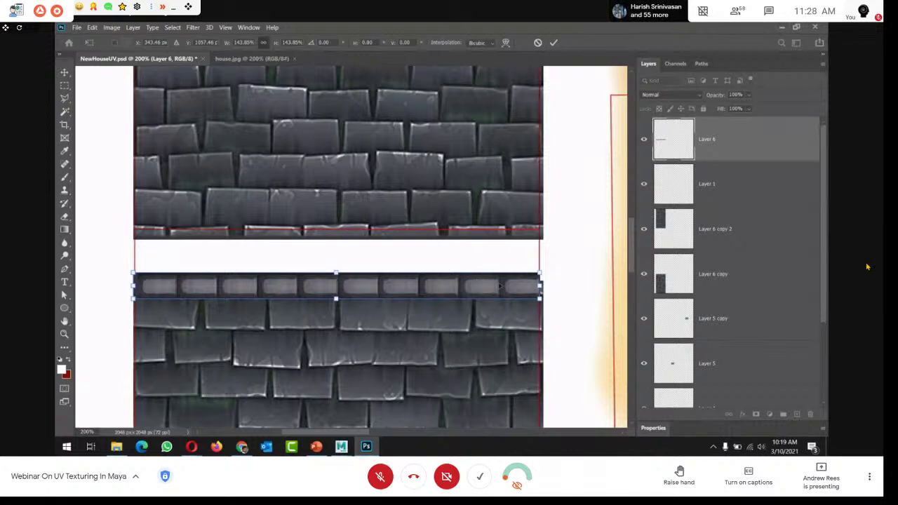
key("Up")
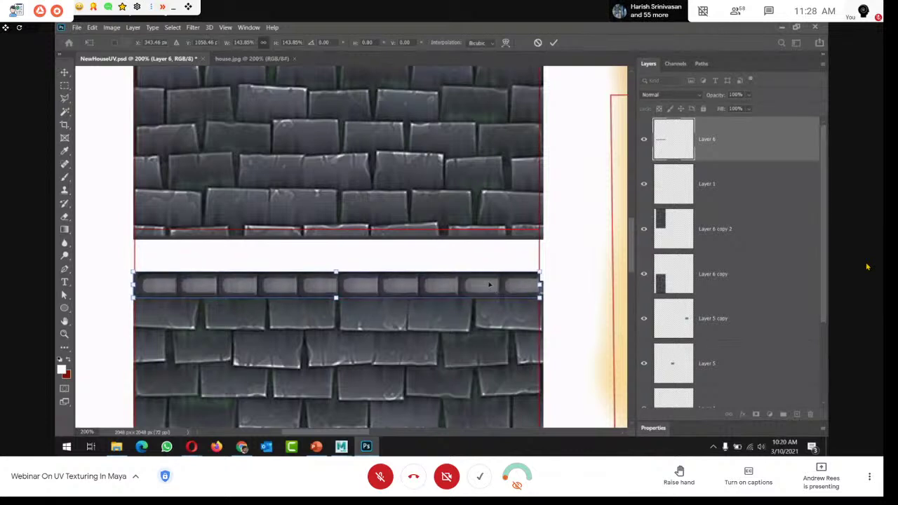
key("Return")
key("ctrl+j")
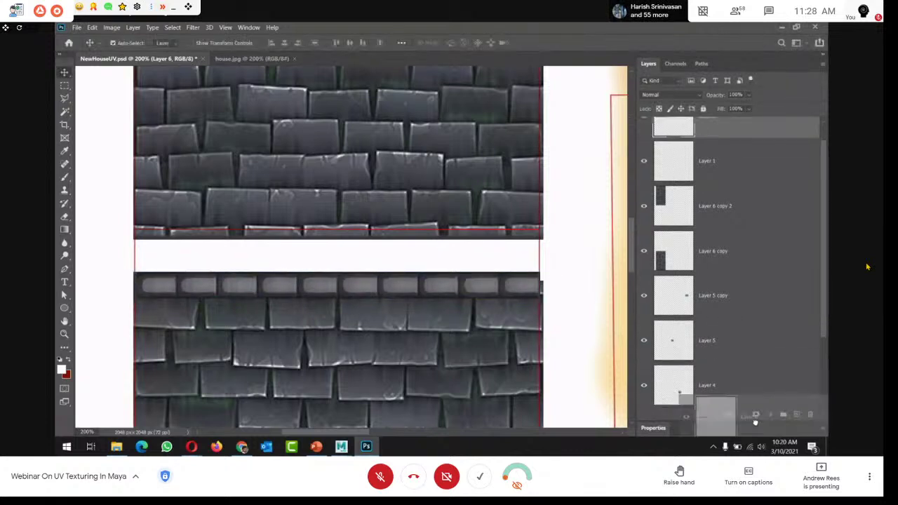
Stack the copied trim row above the original and merge both into one double strip
left_click_drag(377, 282, 378, 258)
left_click(748, 179, "shift")
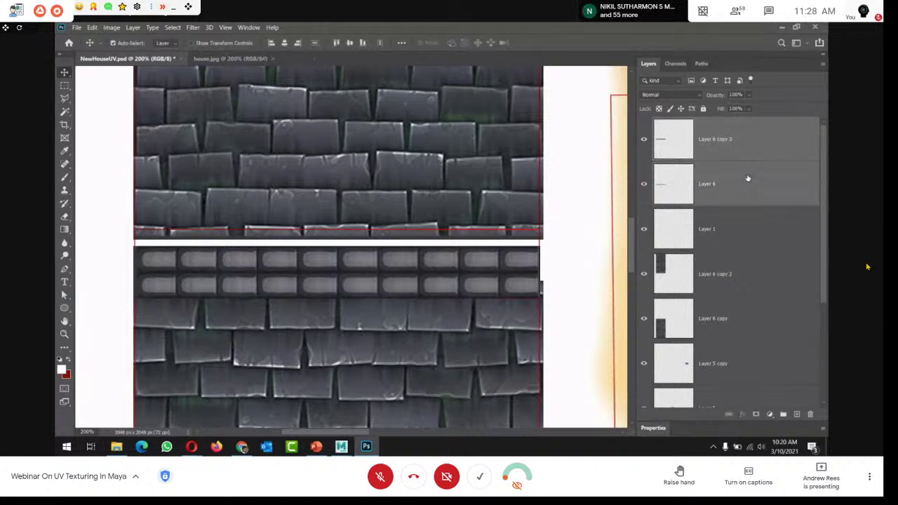
right_click(748, 179)
left_click(635, 311)
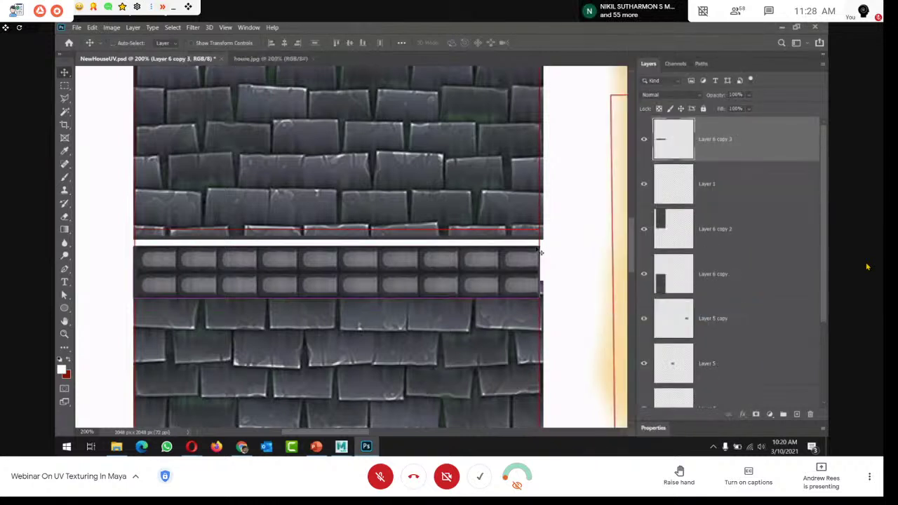
Widen the double trim strip to about 113.9%, slightly overhanging the brick column's right edge
key("ctrl+t")
left_click_drag(542, 244, 595, 210)
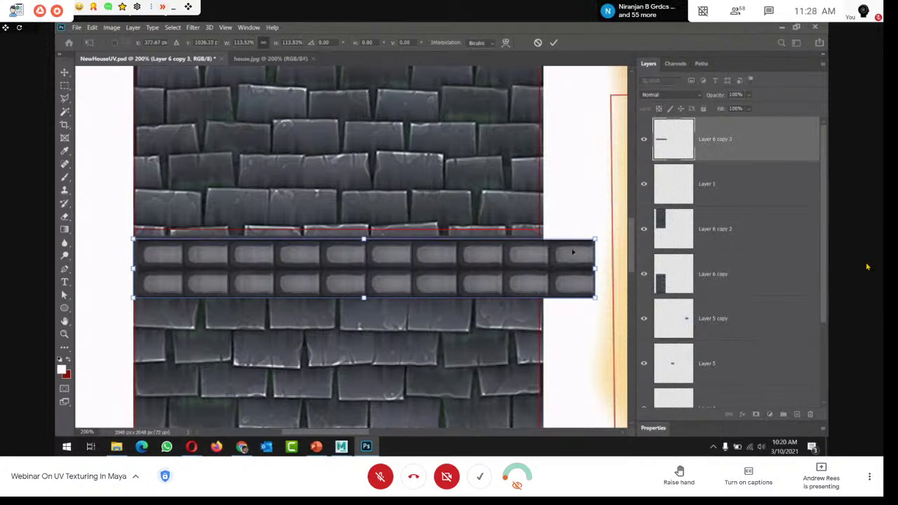
left_click_drag(570, 254, 558, 254)
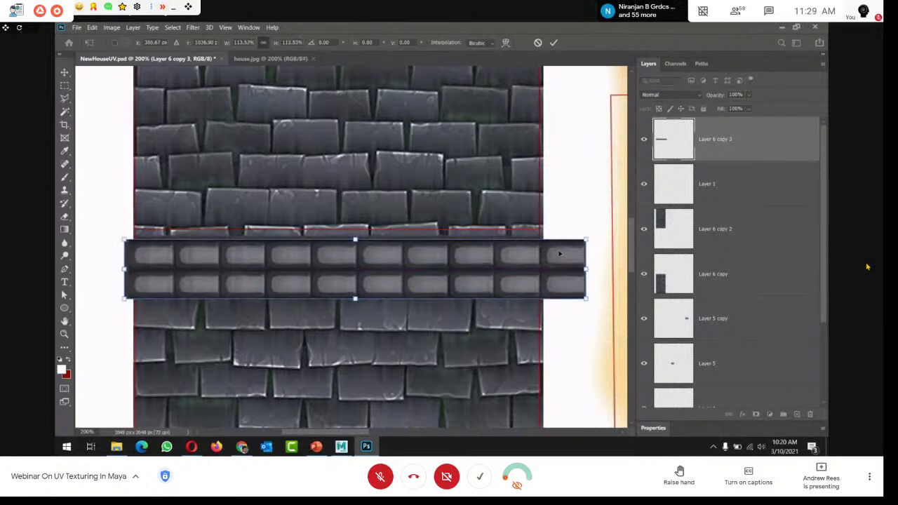
key("Return")
key("ctrl+minus")
key("ctrl+minus")
key("ctrl+minus")
key("ctrl+minus")
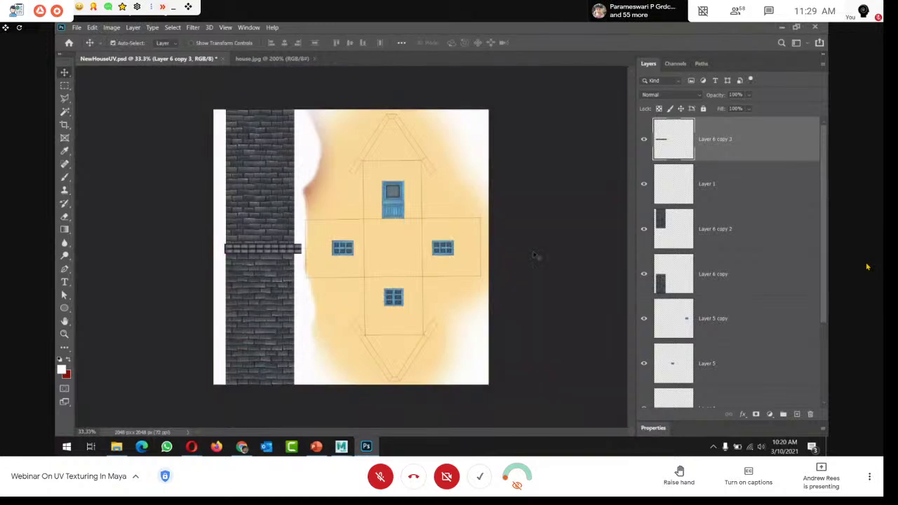
On Layer 2, brush orange over the white gap left of the brick column
scroll(298, 268, "up", 5, "alt")
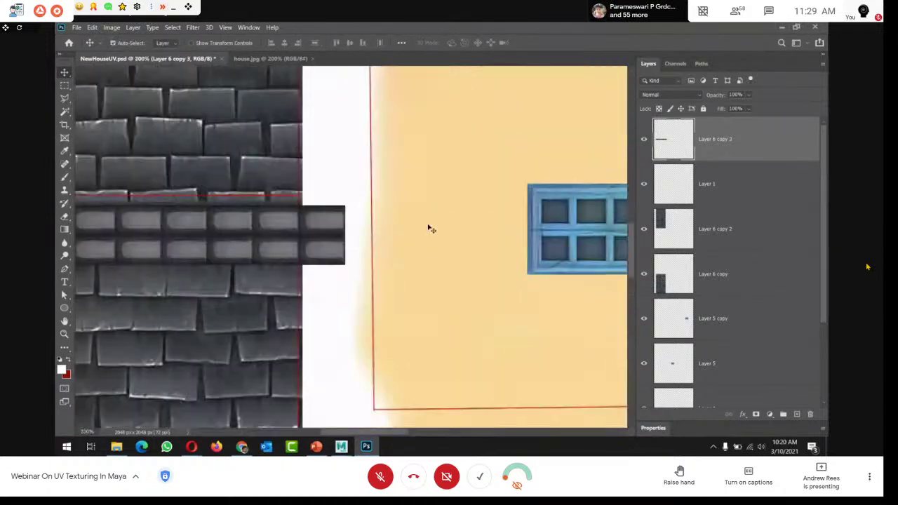
scroll(431, 229, "down", 3, "alt")
scroll(790, 346, "down", 3)
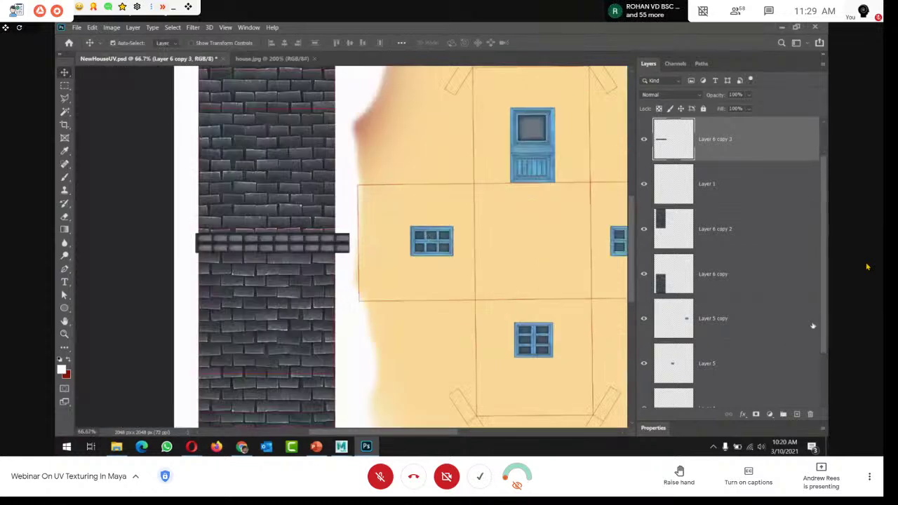
left_click(750, 380)
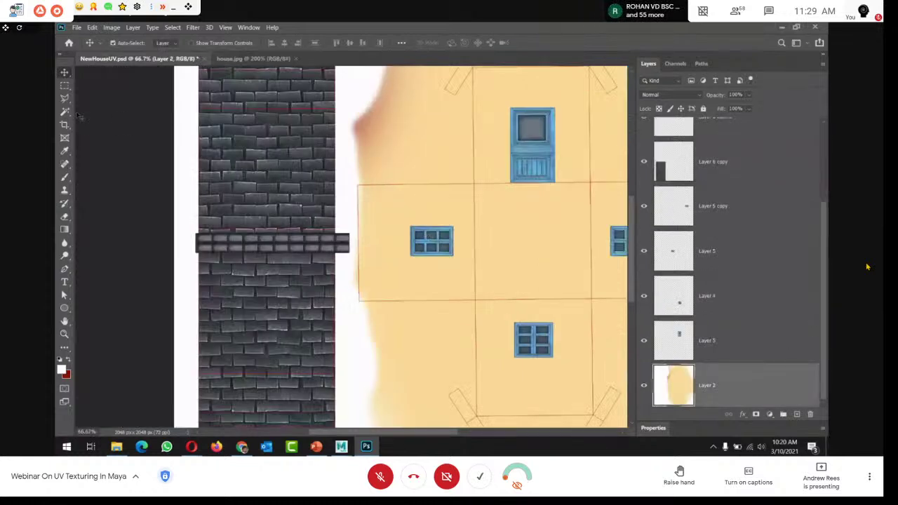
left_click(65, 178)
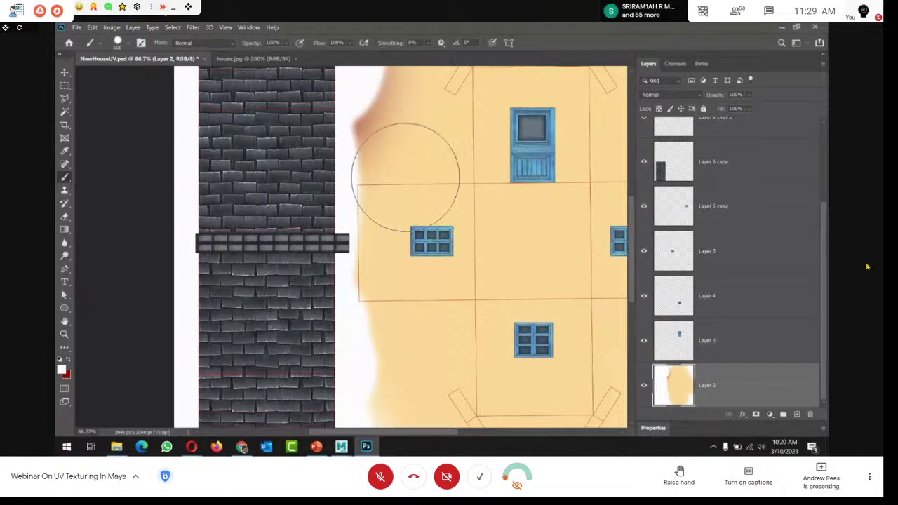
mouse_move(358, 209)
left_mouse_down()
mouse_move(369, 194)
mouse_move(374, 305)
mouse_move(385, 284)
left_mouse_up()
key("ctrl+minus")
key("ctrl+minus")
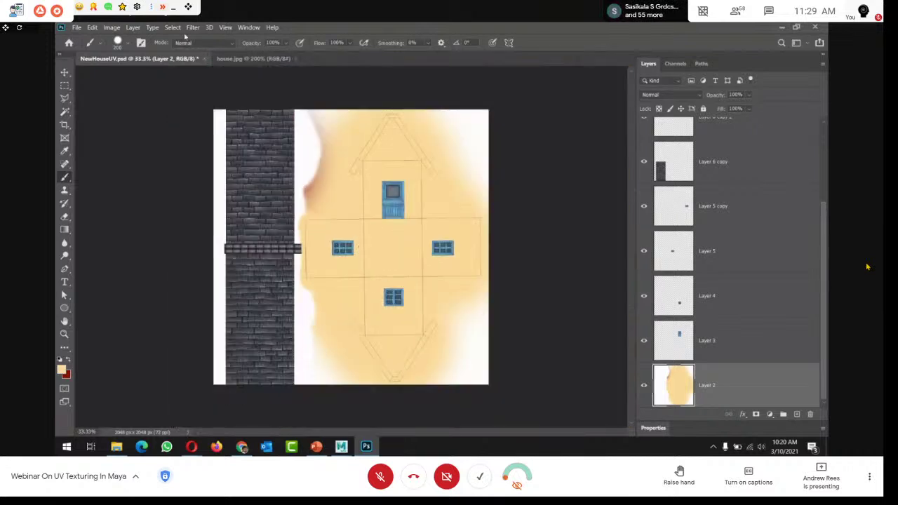
left_click(76, 28)
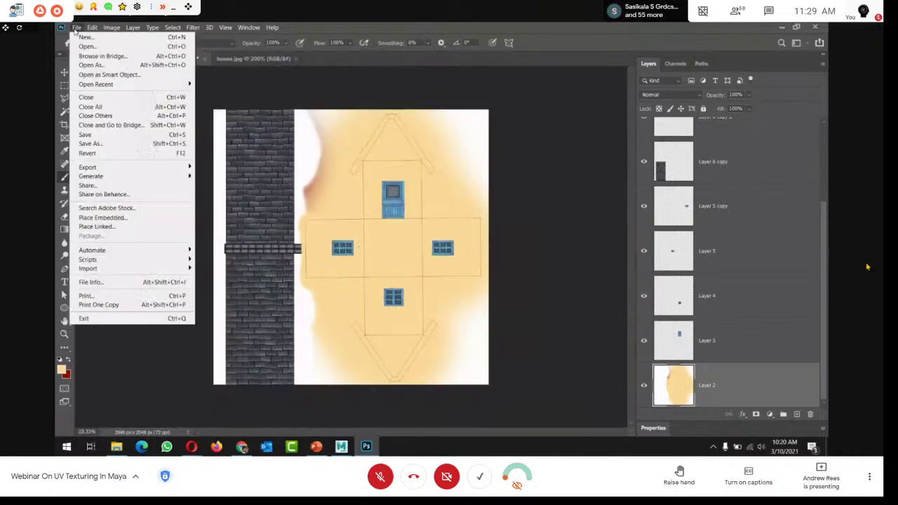
Save the NewHouseUV.psd document
left_click(86, 135)
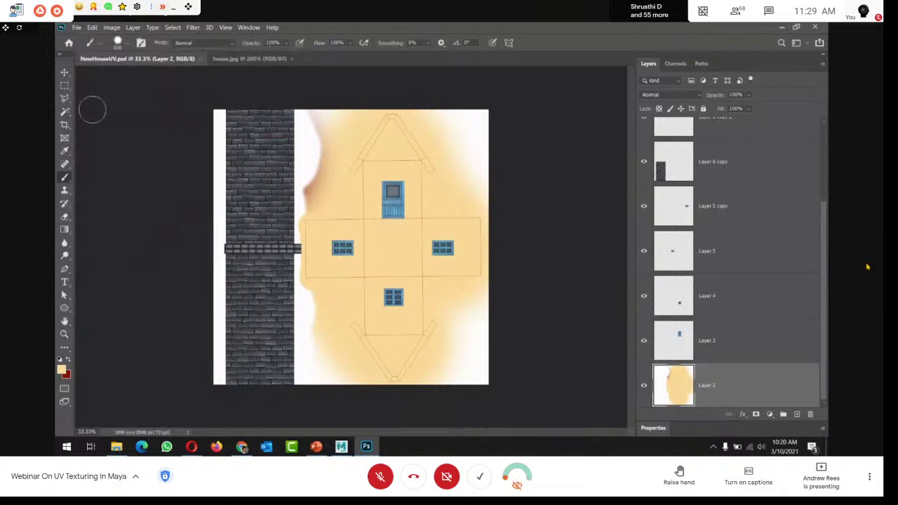
left_click(78, 28)
left_click(730, 156)
scroll(726, 151, "up", 3)
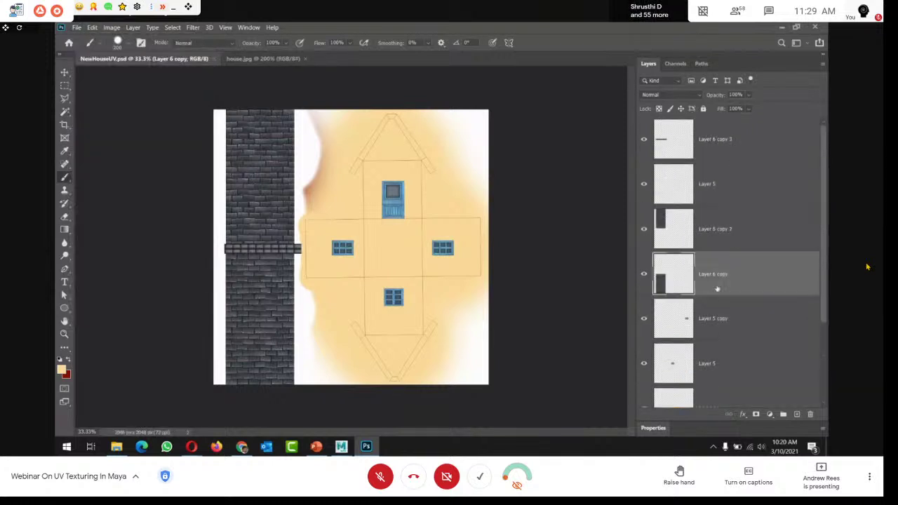
Move the UV wireframe Layer 1 to the top of the stack and hide it
left_click_drag(700, 183, 682, 161)
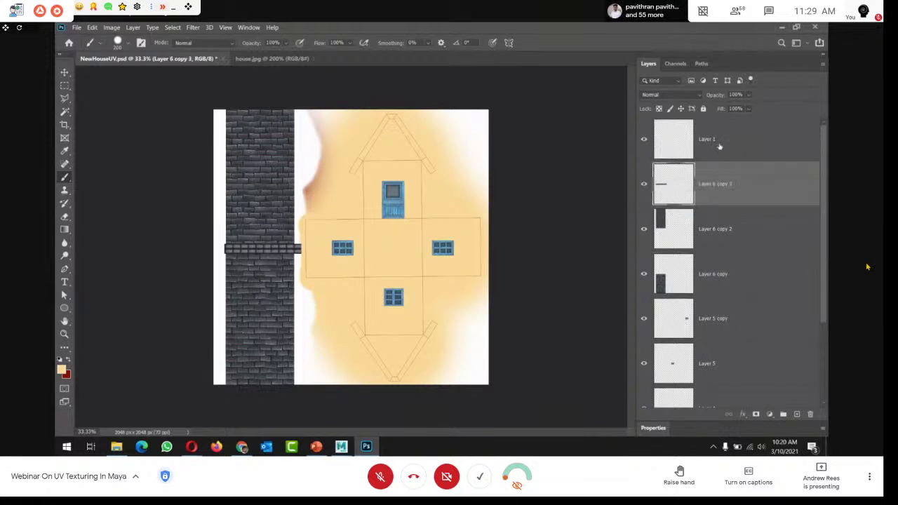
left_click(719, 146)
left_click(644, 140)
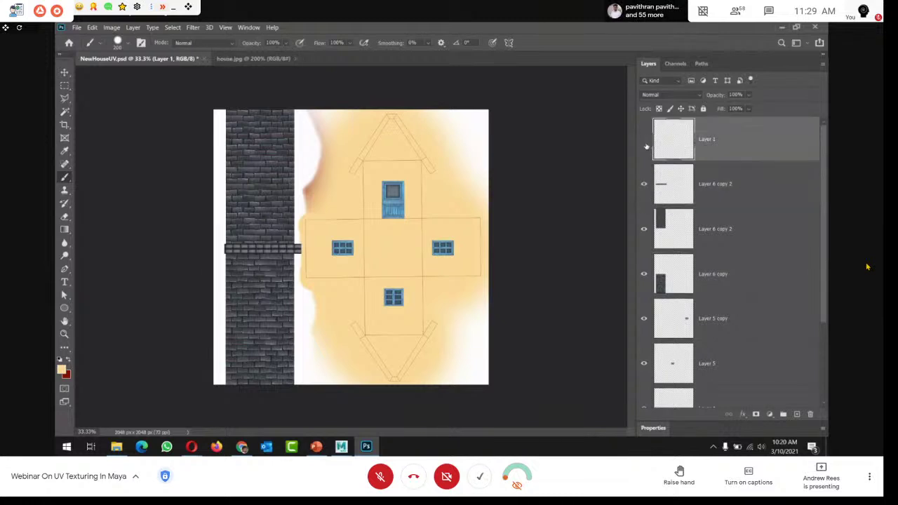
left_click(76, 27)
left_click(76, 27)
left_click(74, 27)
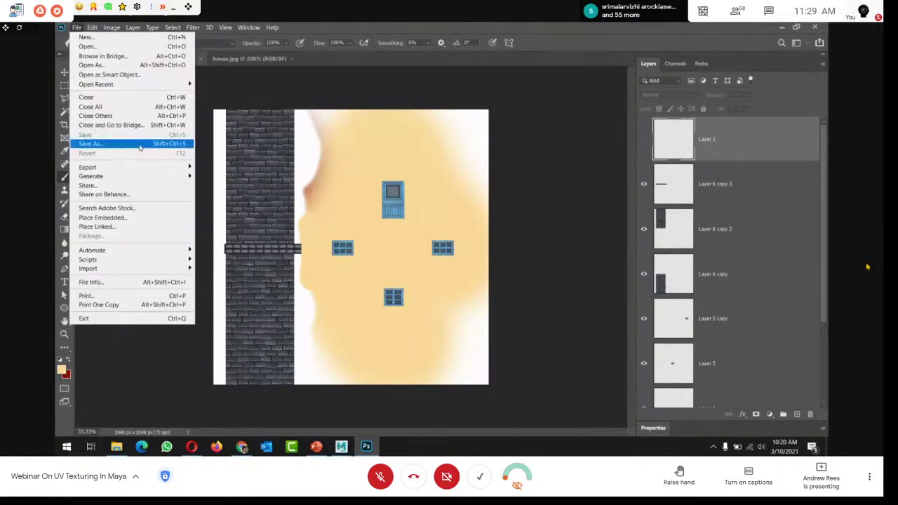
Save a PNG copy as NewHouseUV.png in sourceimages, replacing the old file with default options
left_click(140, 147)
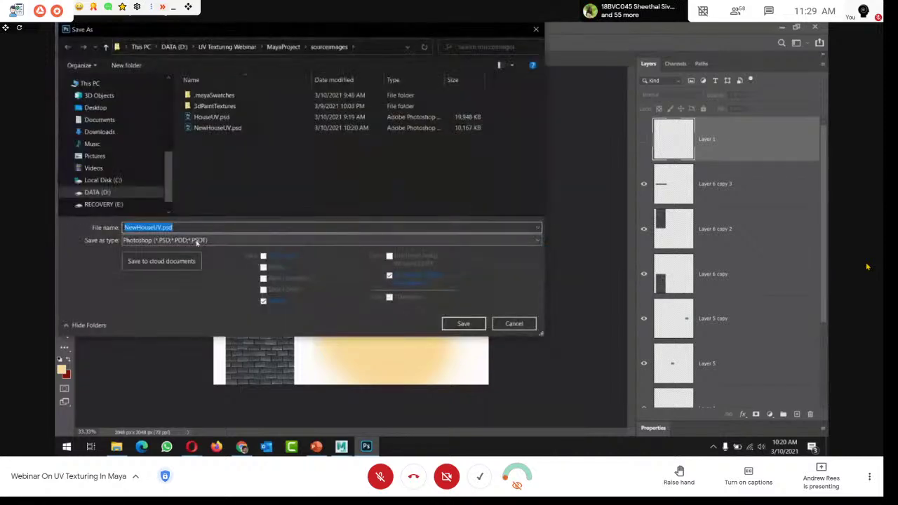
left_click(196, 242)
left_click(160, 379)
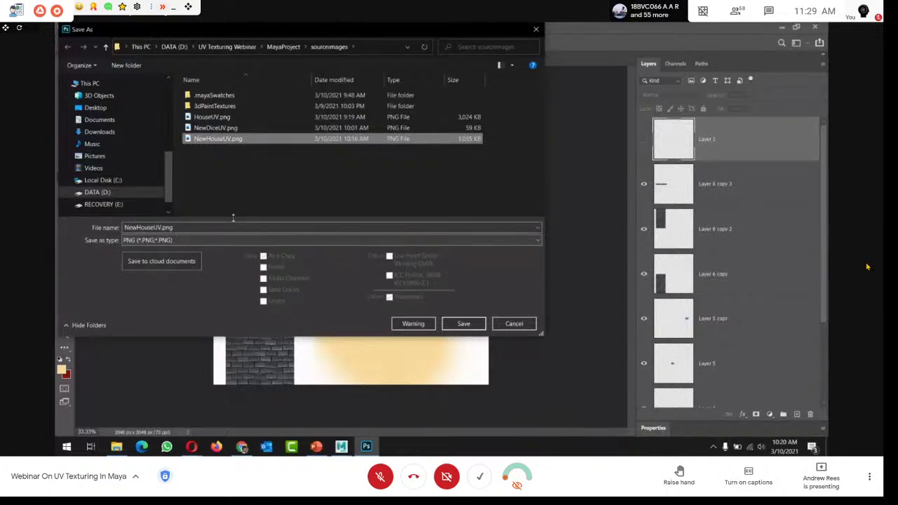
left_click(464, 323)
left_click(463, 234)
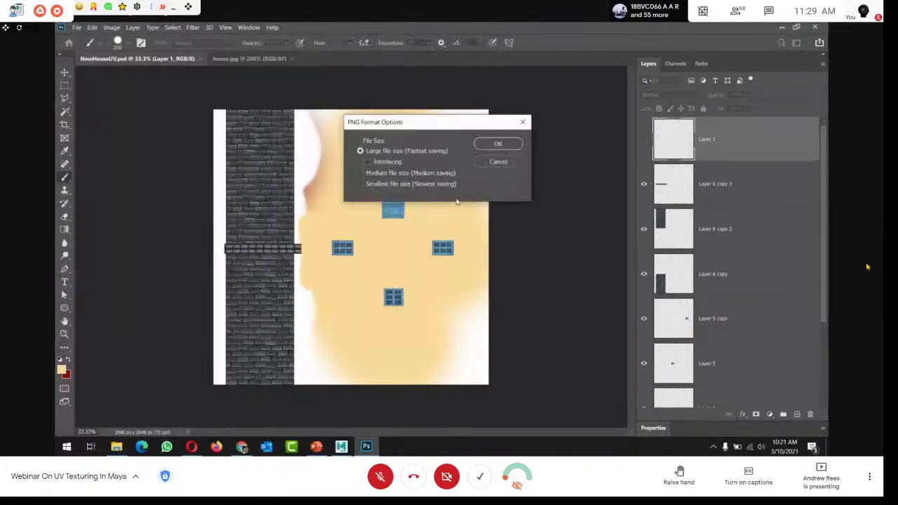
left_click(498, 144)
key("alt+Tab")
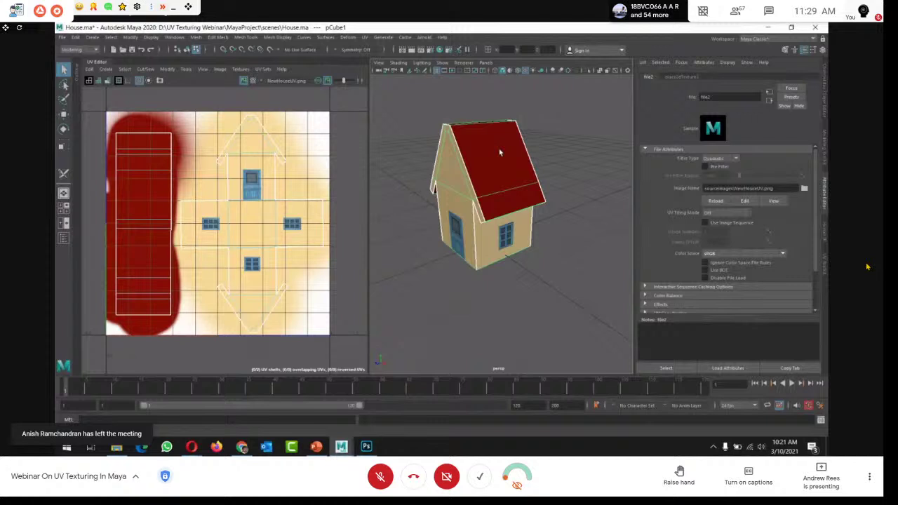
Orbit around the textured house in Maya to check the walls, front and tiled roof
left_click_drag(491, 231, 645, 224, "alt")
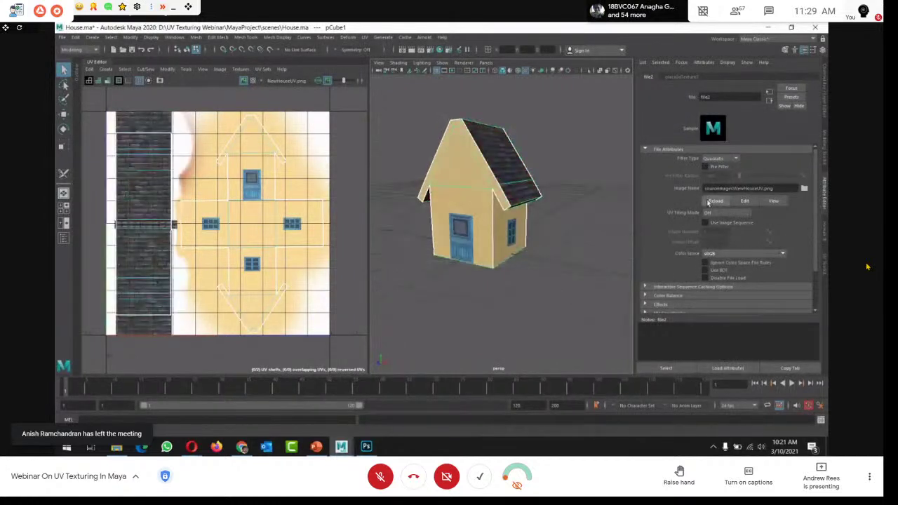
left_click_drag(453, 301, 515, 300, "alt")
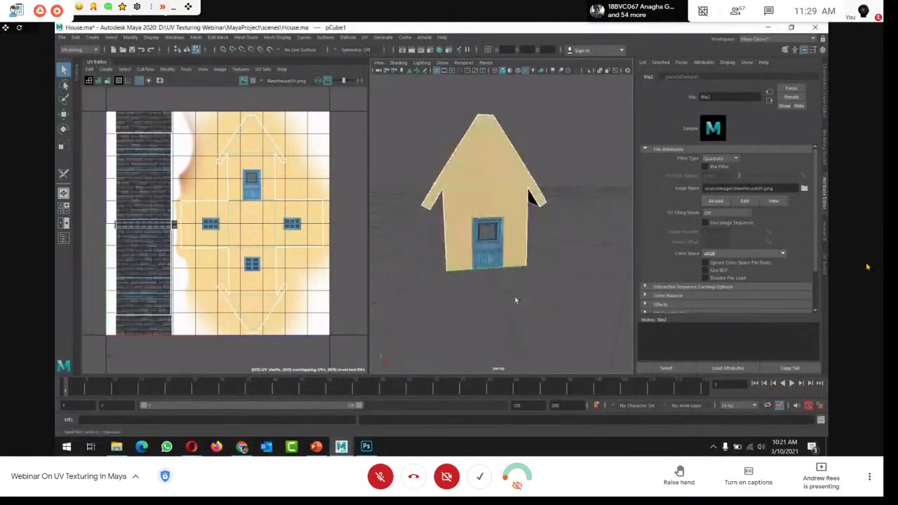
left_click_drag(435, 286, 499, 258, "alt")
left_click(547, 288)
left_click_drag(522, 205, 562, 204, "alt")
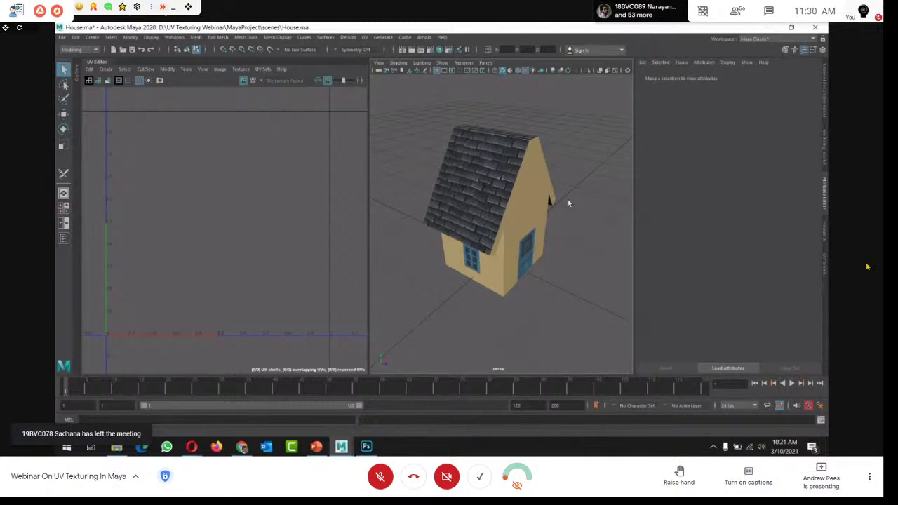
left_click_drag(569, 203, 436, 203, "alt")
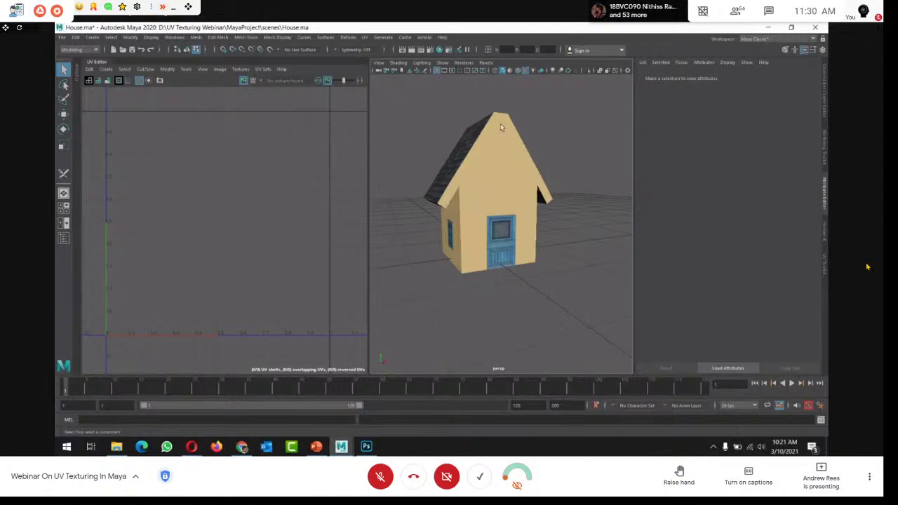
key("alt+Tab")
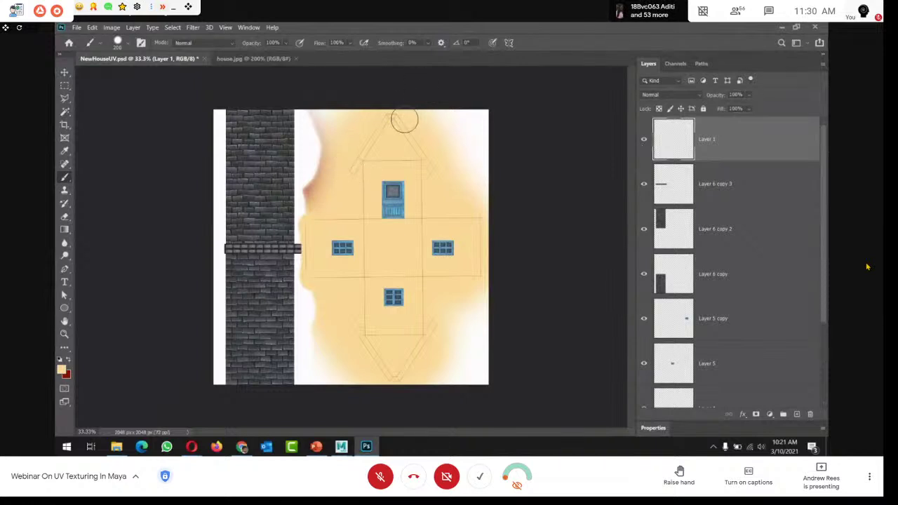
Duplicate the brick trim strip layer and move the copy up to the top of the house
key("ctrl+plus")
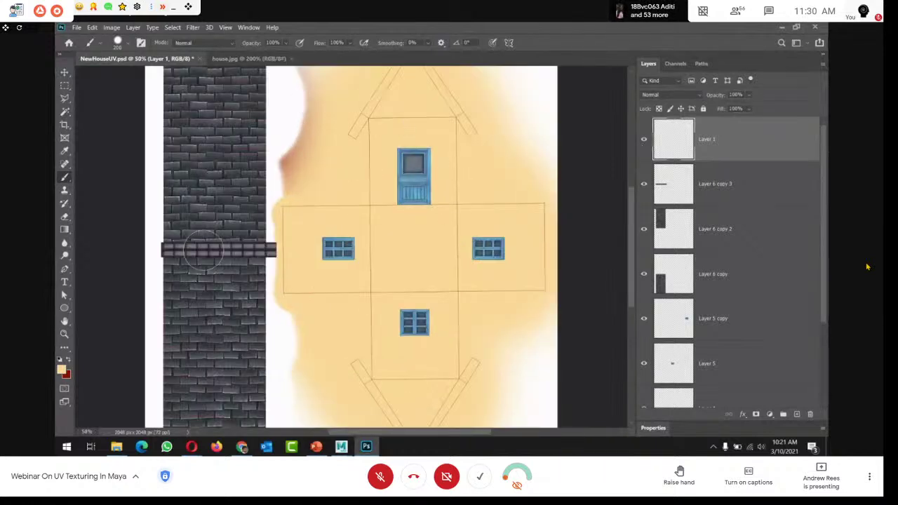
key("v")
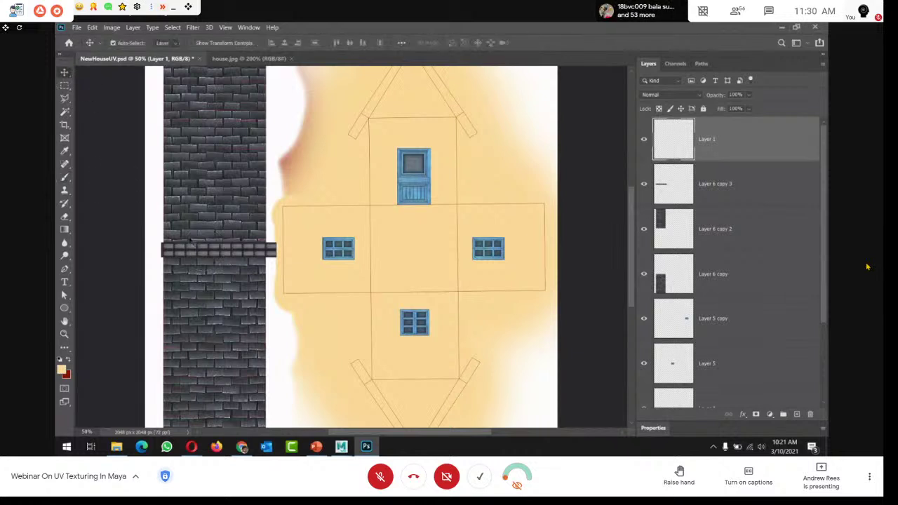
left_click_drag(194, 243, 245, 251)
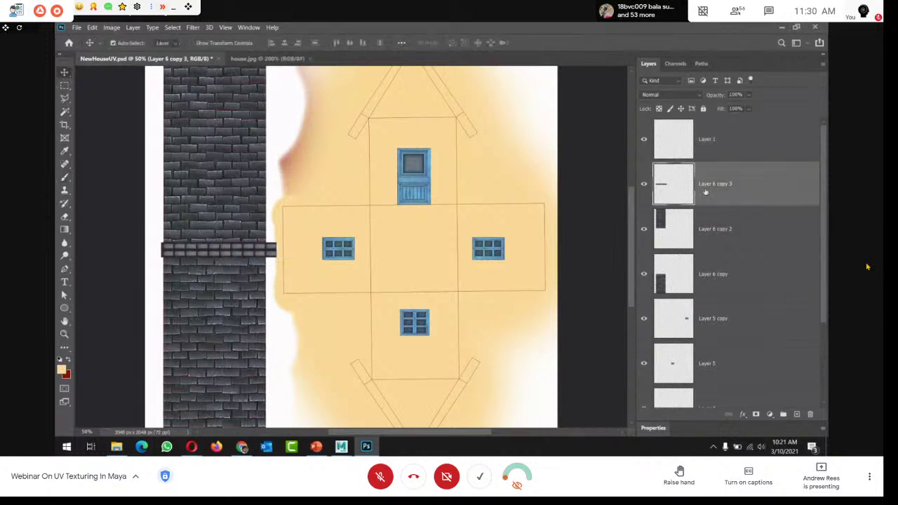
left_click_drag(705, 191, 797, 411)
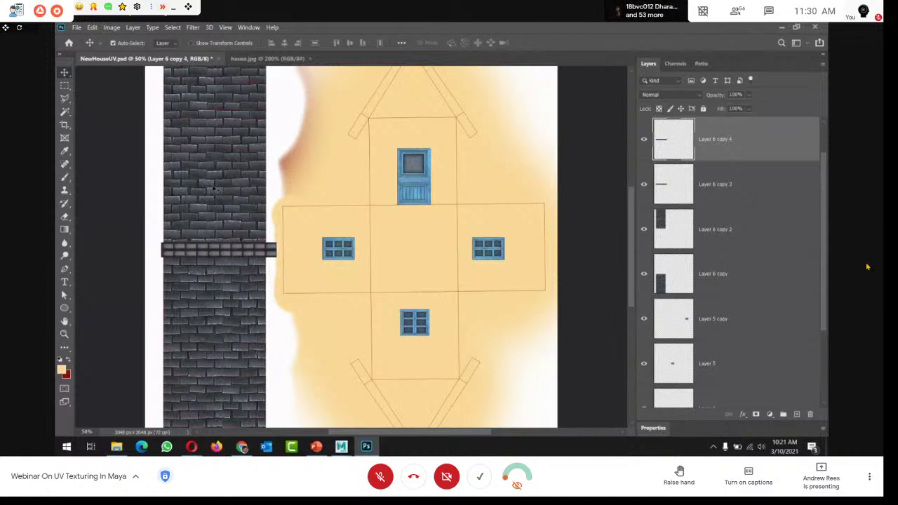
left_click_drag(195, 247, 388, 102)
left_click_drag(492, 207, 491, 297)
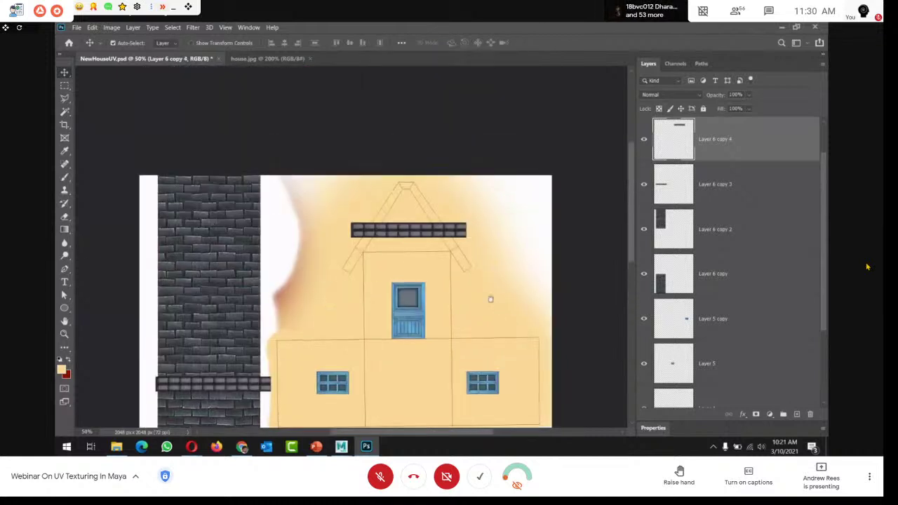
Rotate the strip copy about -58° and align it along the left gable slope
key("ctrl+t")
left_click_drag(454, 207, 426, 130)
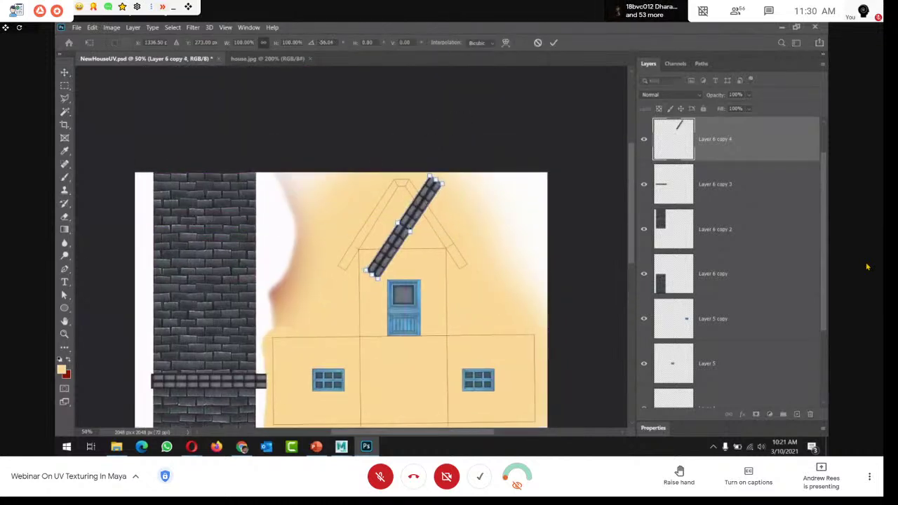
left_click_drag(407, 228, 378, 215)
key("ctrl+plus")
key("ctrl+plus")
key("ctrl+plus")
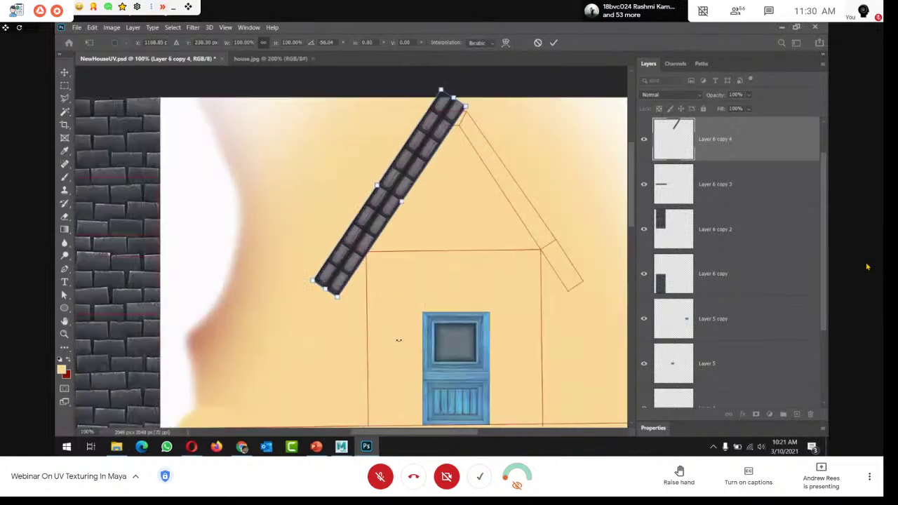
key("ctrl+minus")
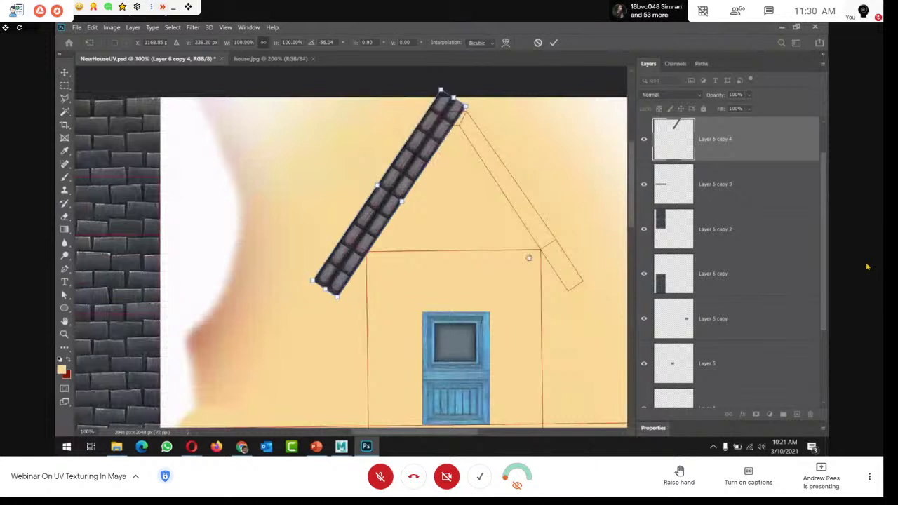
scroll(527, 257, "up", 3)
key("ctrl+plus")
key("ctrl+minus")
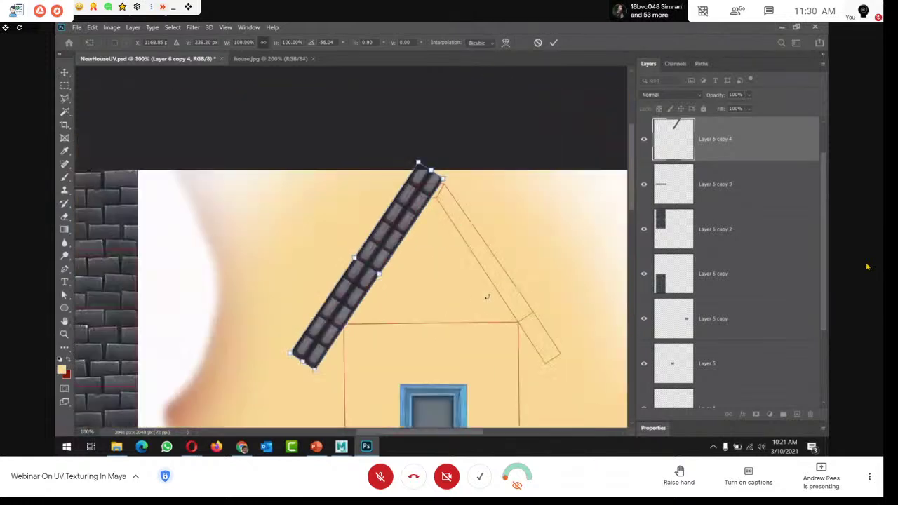
left_click_drag(442, 167, 458, 154)
left_click_drag(376, 227, 371, 221)
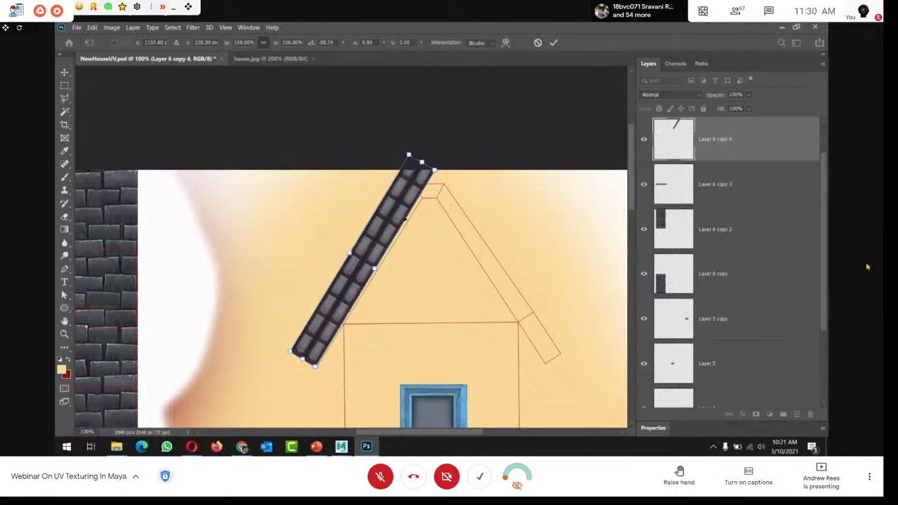
left_click_drag(406, 219, 434, 233)
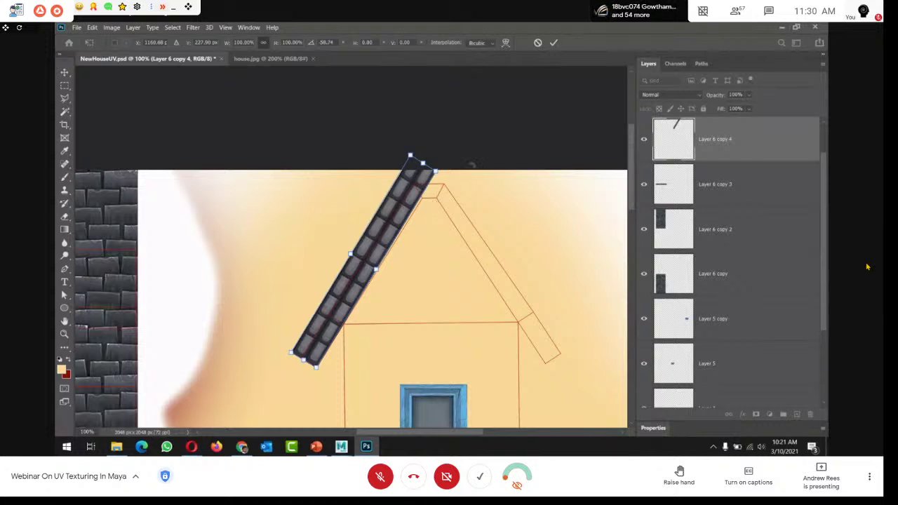
left_click_drag(475, 169, 475, 166)
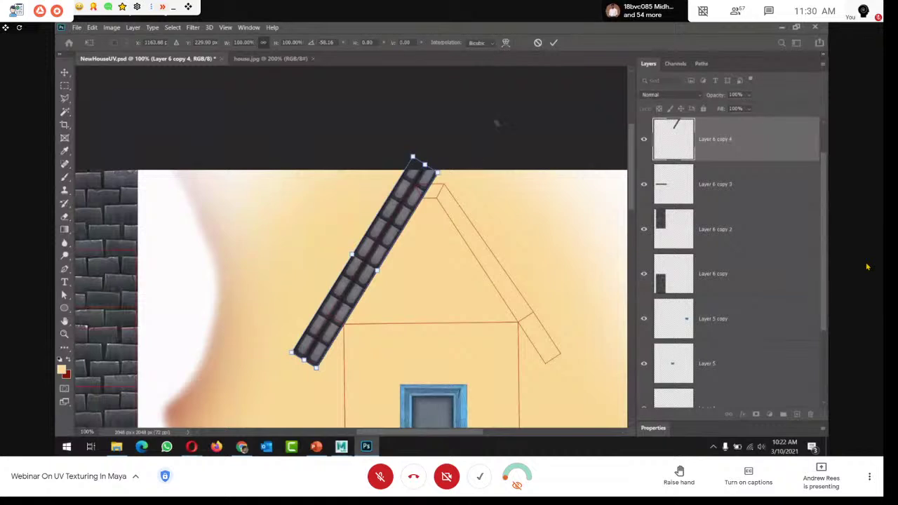
Duplicate the left roof strip, rotate it about 114° and fit it along the right gable slope
left_click(553, 43)
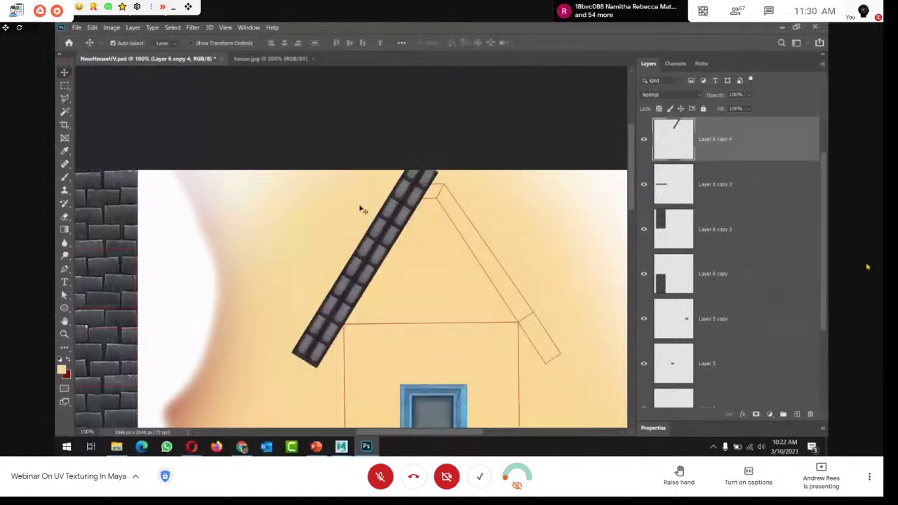
left_click_drag(751, 140, 796, 413)
key("ctrl+t")
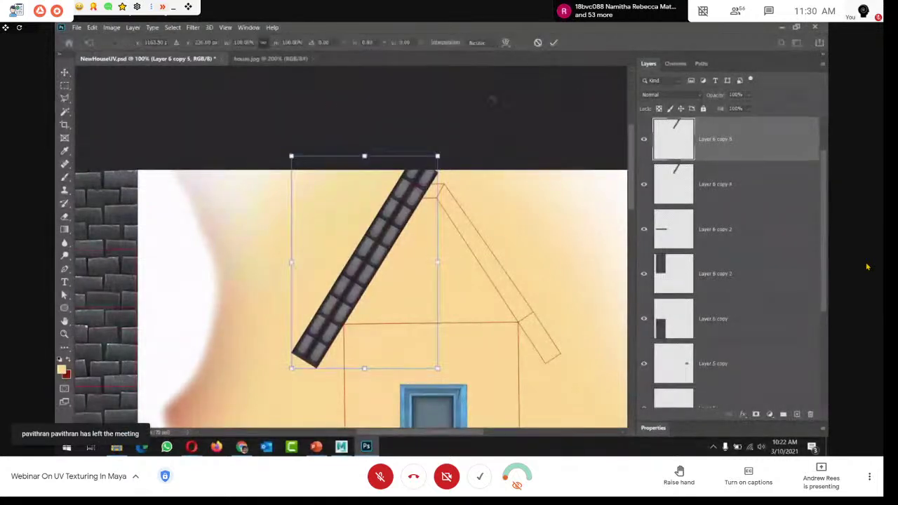
left_click_drag(456, 133, 458, 252)
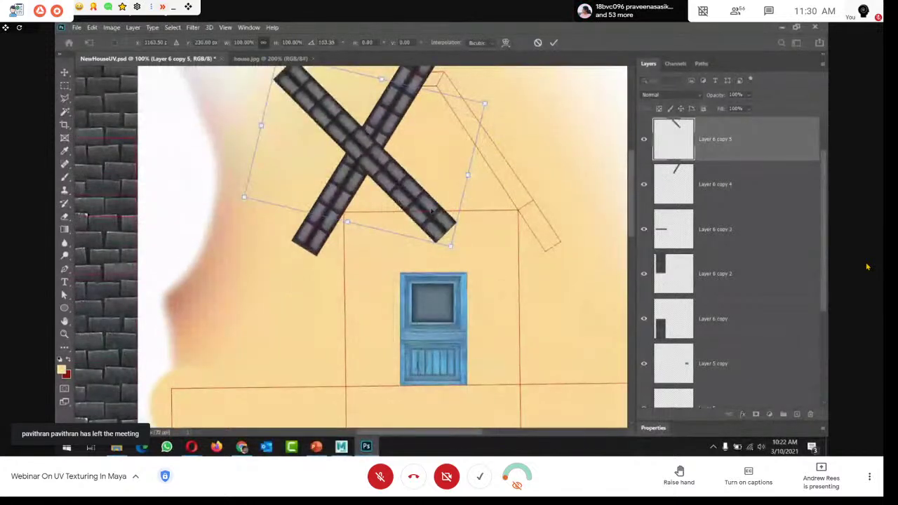
left_click_drag(406, 187, 536, 182)
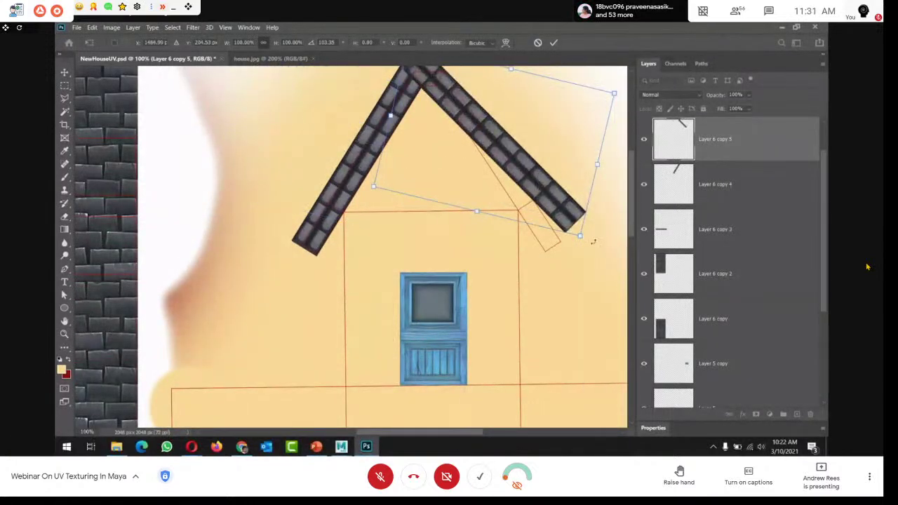
left_click_drag(593, 241, 593, 252)
left_click_drag(515, 160, 525, 178)
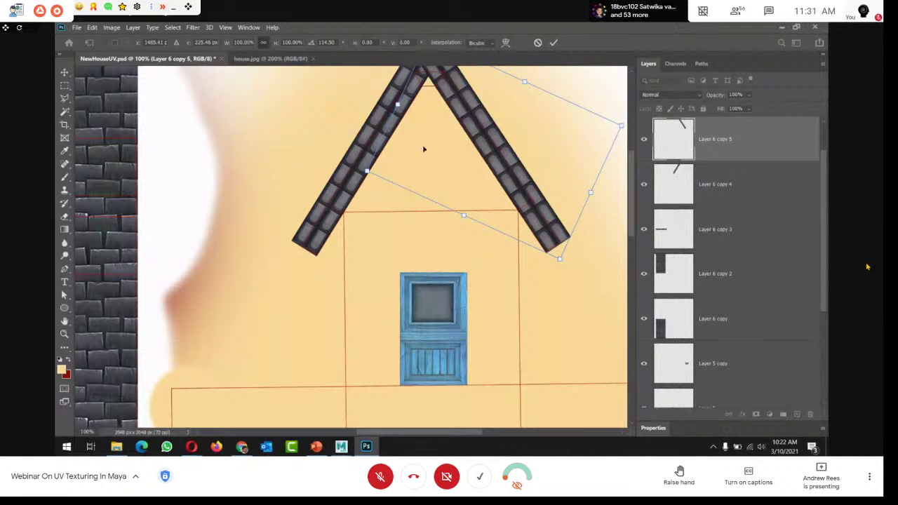
scroll(423, 149, "up", 2)
Commit the right strip's transform and merge both roof strip layers into one layer
left_click(553, 43)
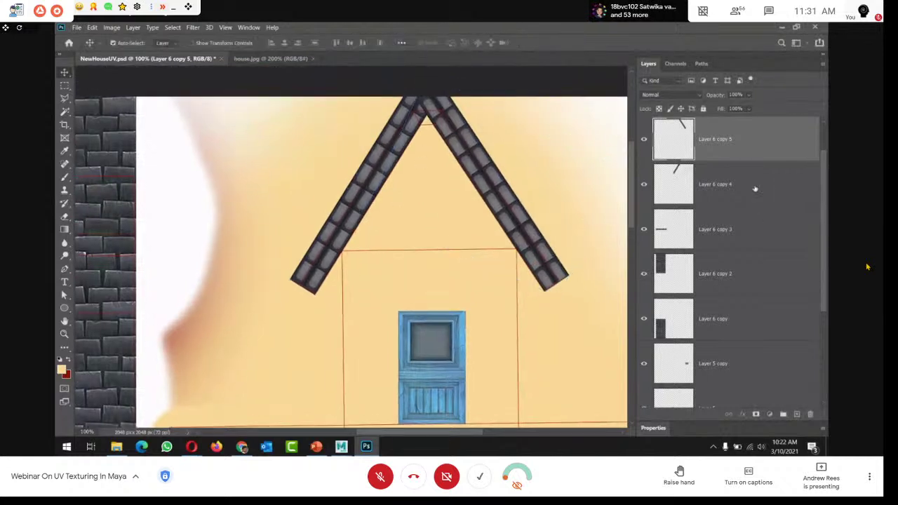
left_click(716, 184, "shift")
right_click(676, 130)
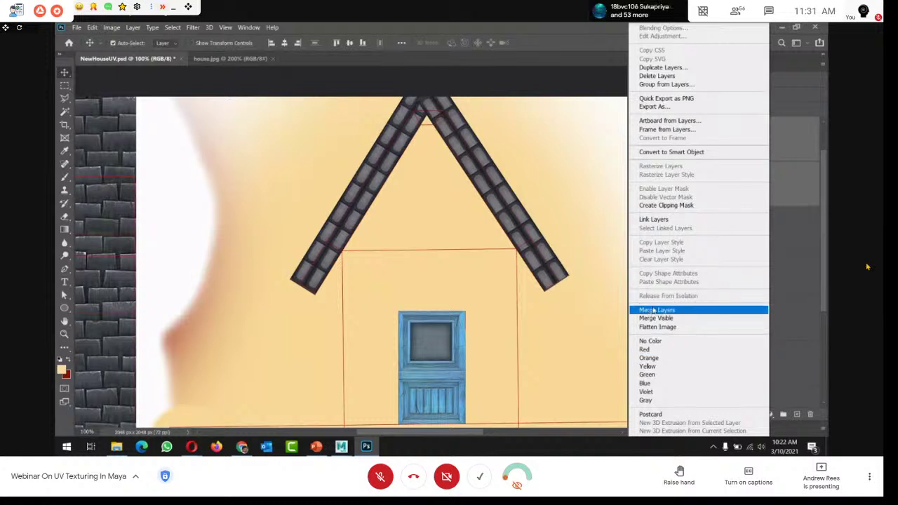
left_click(654, 311)
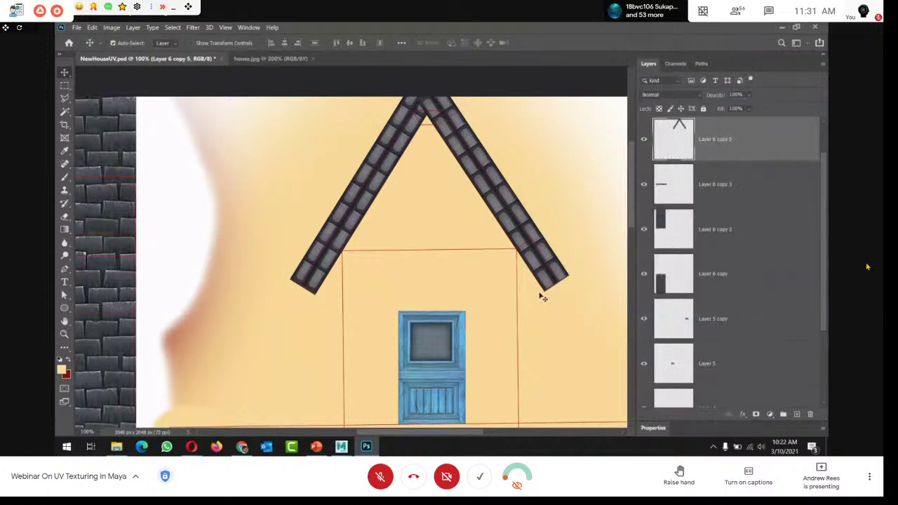
Duplicate the merged strips, move the copy to the lower gable and rotate it upside down into a V
left_click_drag(758, 158, 797, 414)
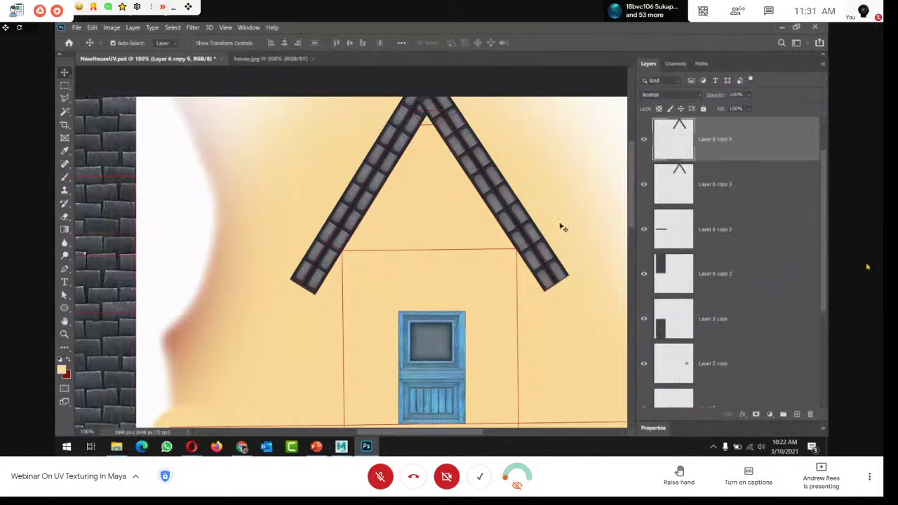
key("ctrl+minus")
key("ctrl+minus")
scroll(491, 344, "down", 3)
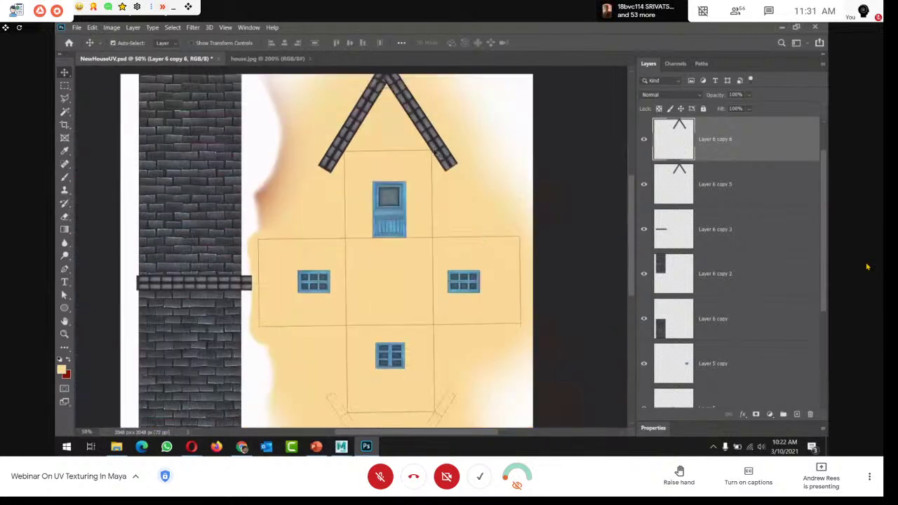
left_click_drag(429, 138, 431, 434)
scroll(465, 307, "down", 4)
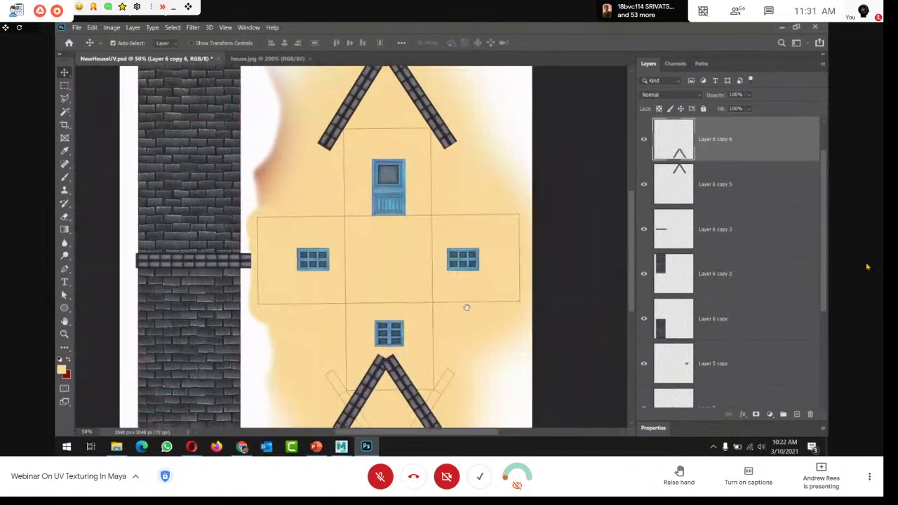
key("ctrl+t")
left_click_drag(467, 330, 226, 183)
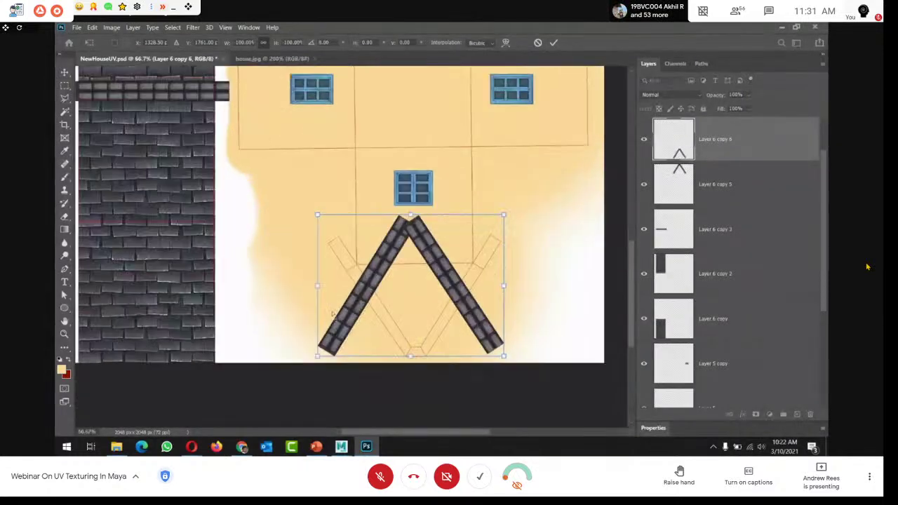
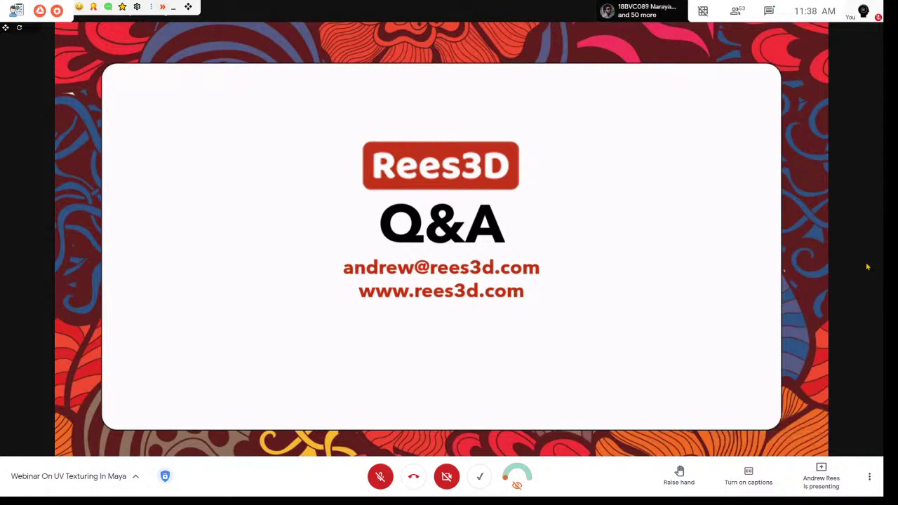
Read the meeting chat, close it, and admit the waiting person into the call
left_click(769, 12)
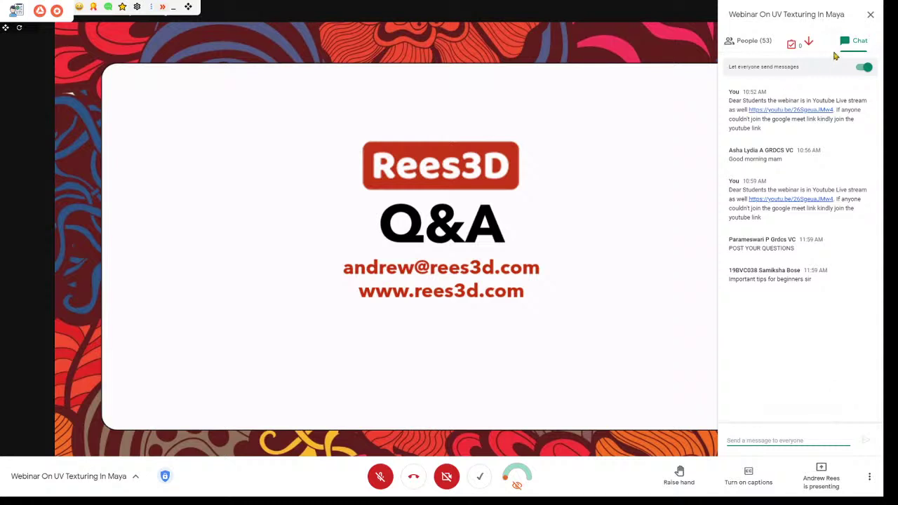
left_click(869, 14)
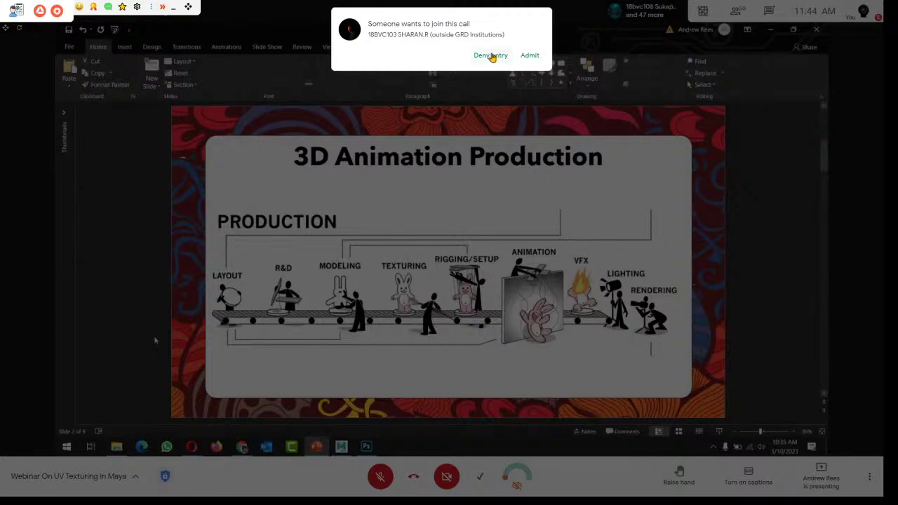
left_click(531, 56)
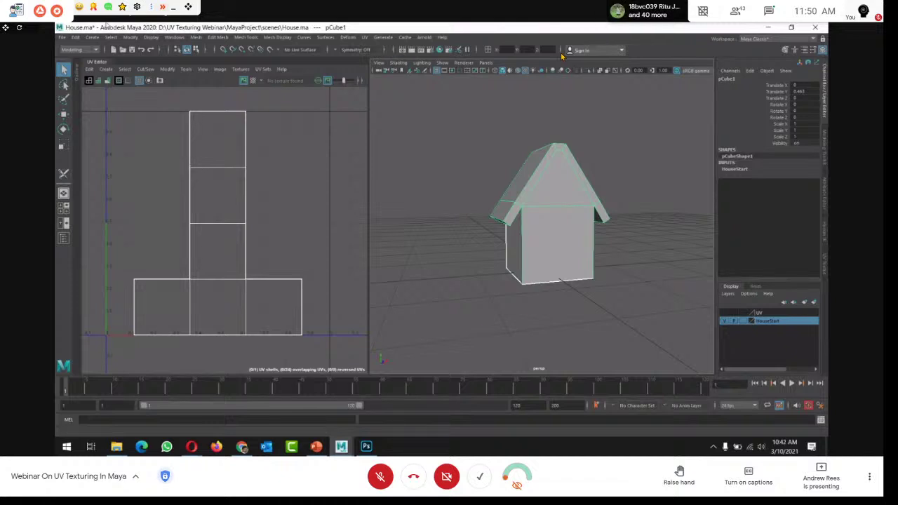
Press Ctrl+N and click in the Meet window once the presenter's Maya share ends
key("ctrl+n")
left_click(441, 235)
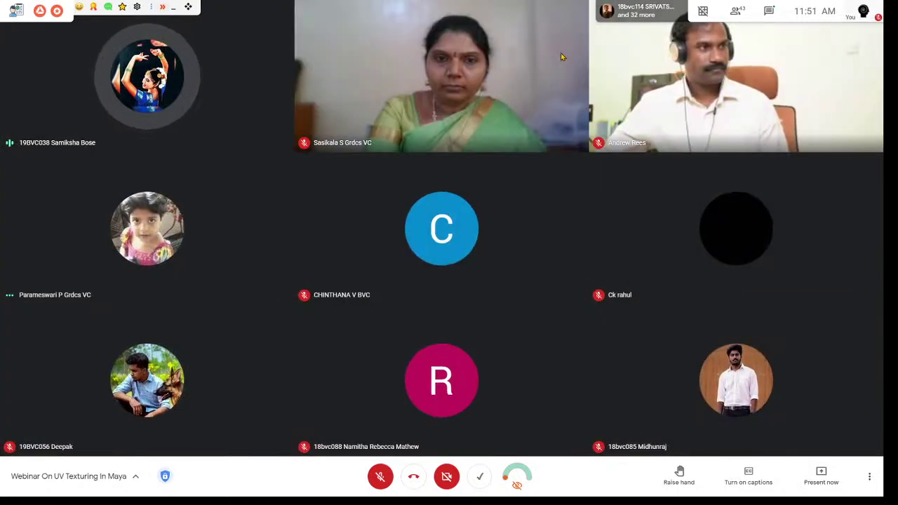
Toggle 'Only show participants with video' off and back on, then exit full screen with F11
mouse_move(703, 10)
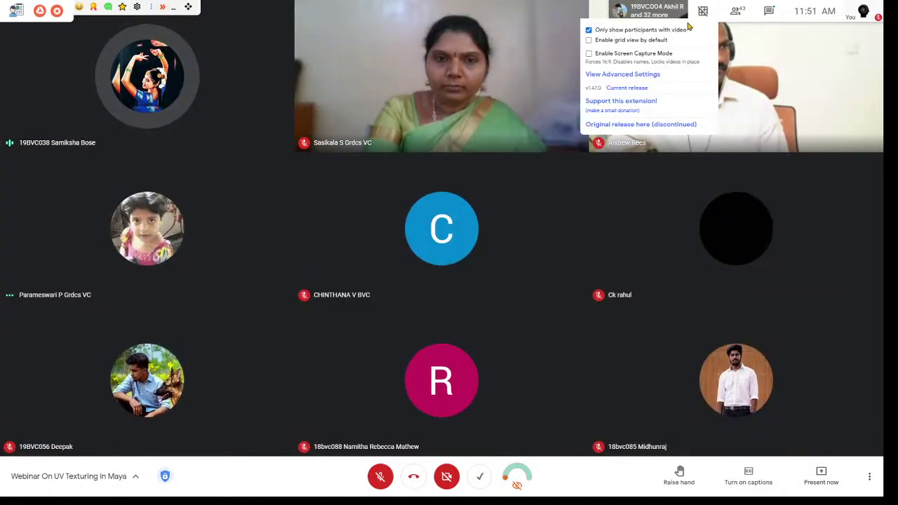
left_click(597, 32)
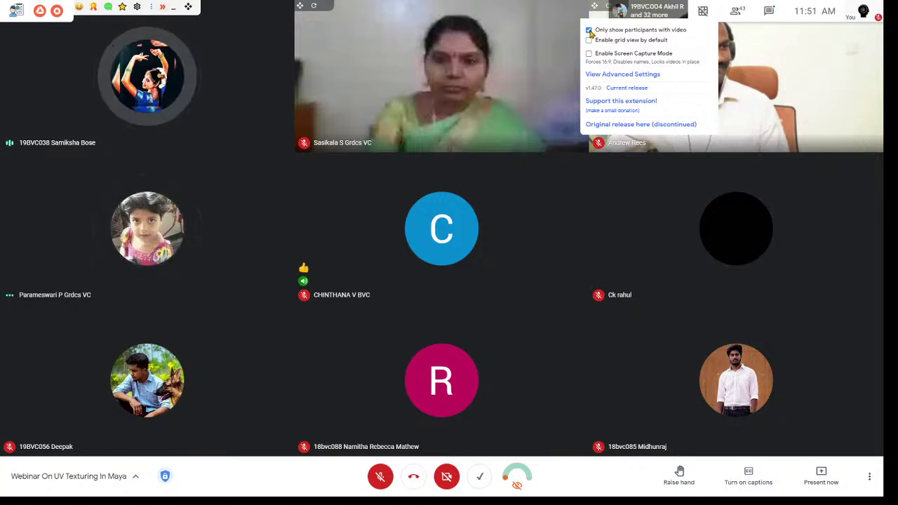
left_click(665, 31)
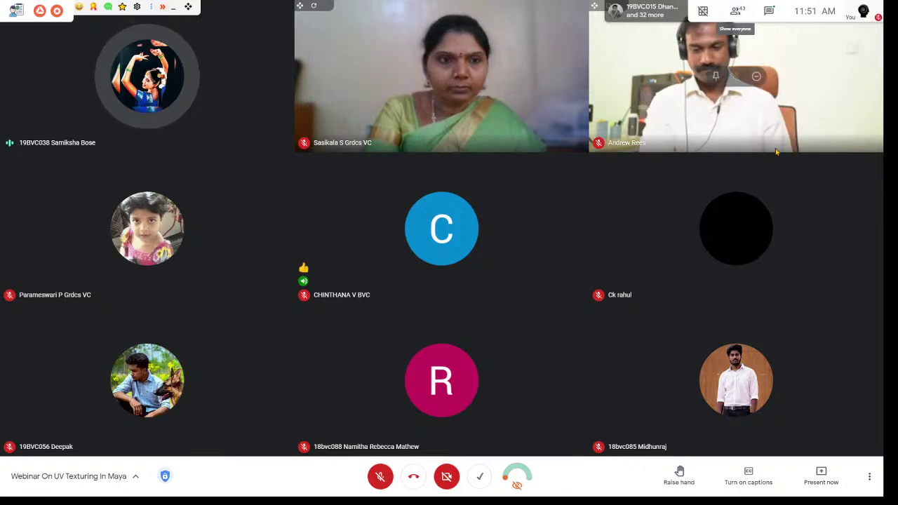
key("F11")
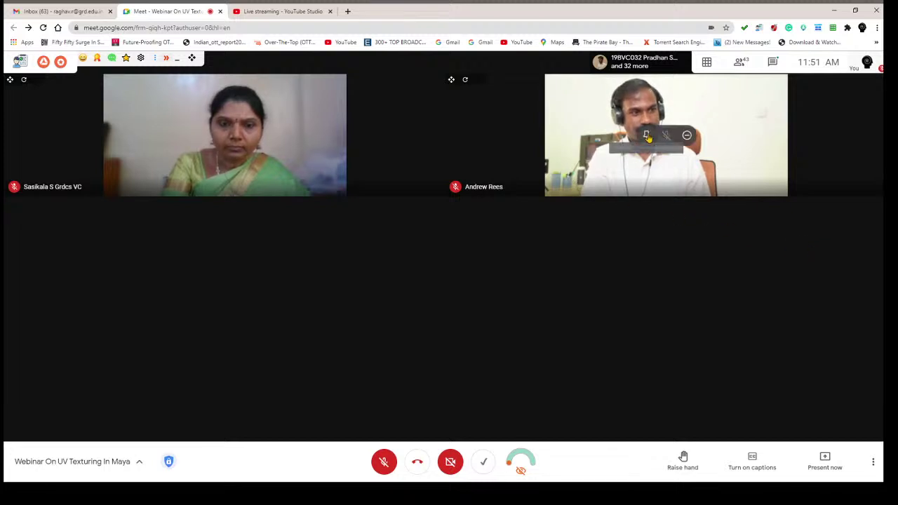
left_click(646, 136)
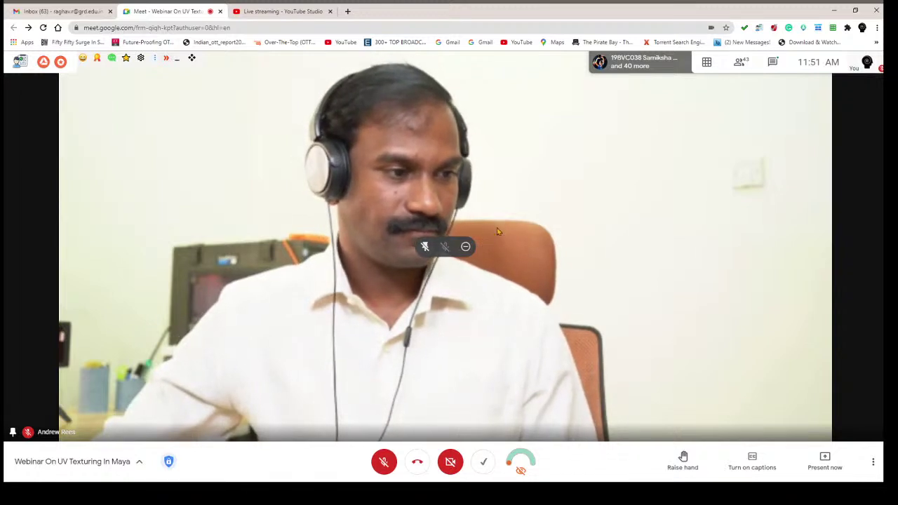
left_click(425, 248)
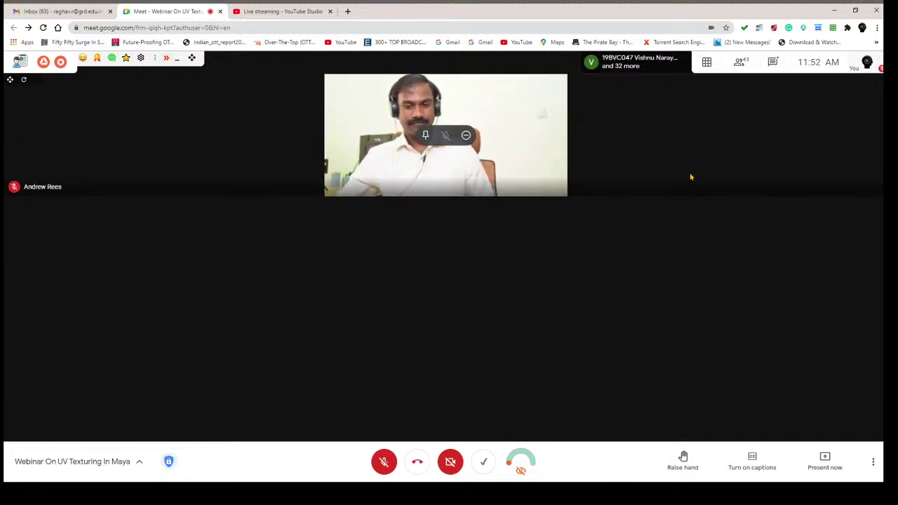
left_click(772, 62)
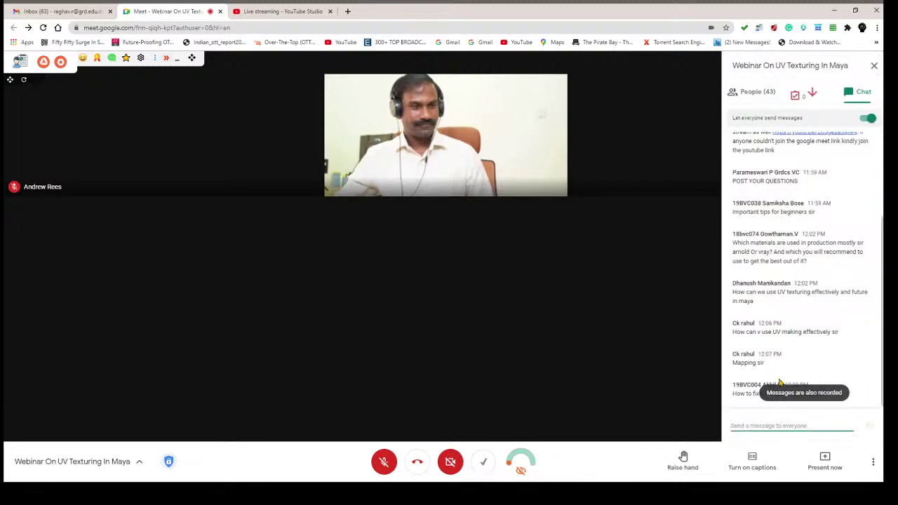
left_click(874, 65)
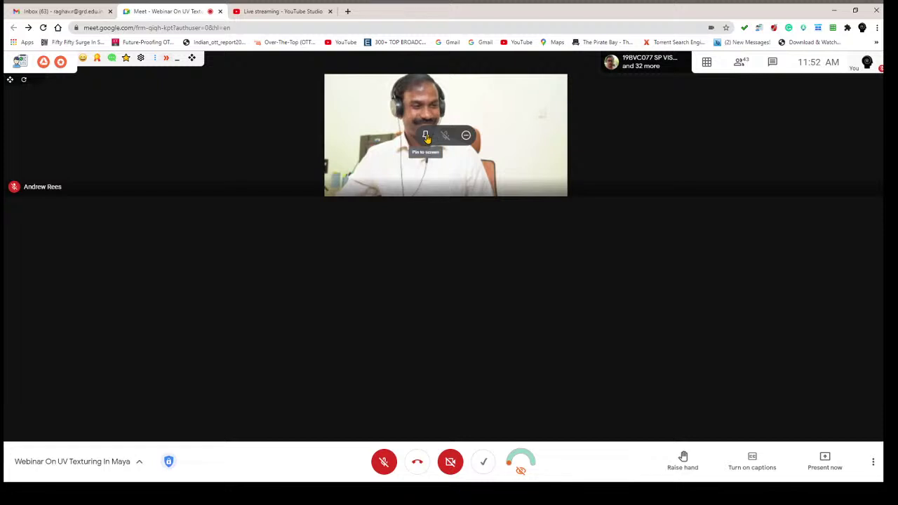
mouse_move(706, 61)
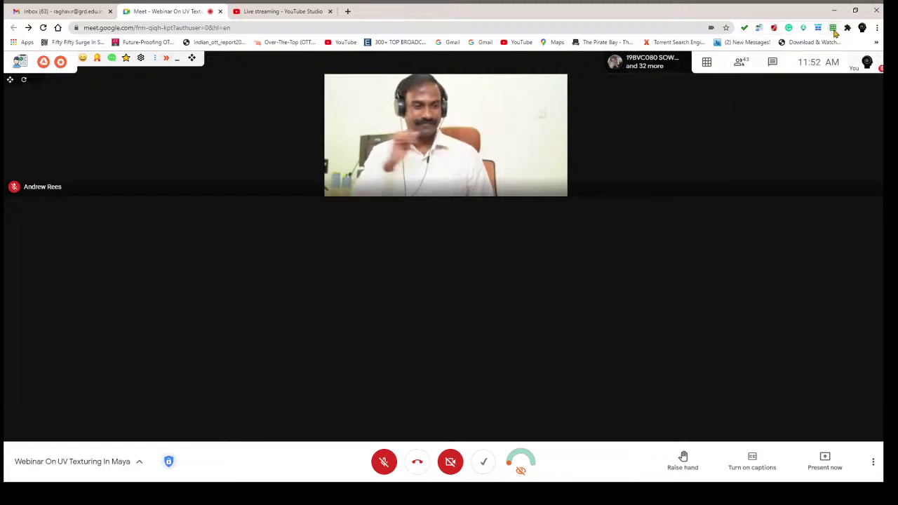
Switch the meeting to grid view and enable 'Only show participants with video'
left_click(708, 62)
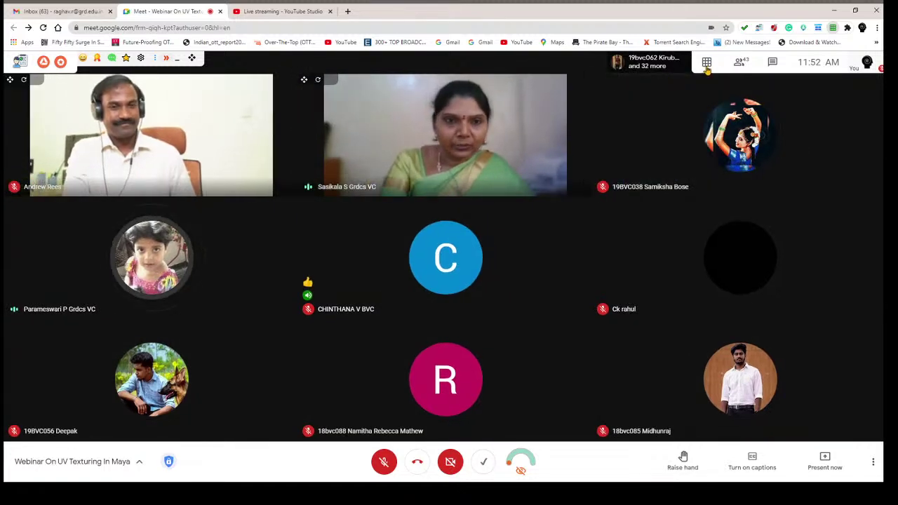
mouse_move(707, 64)
left_click(592, 81)
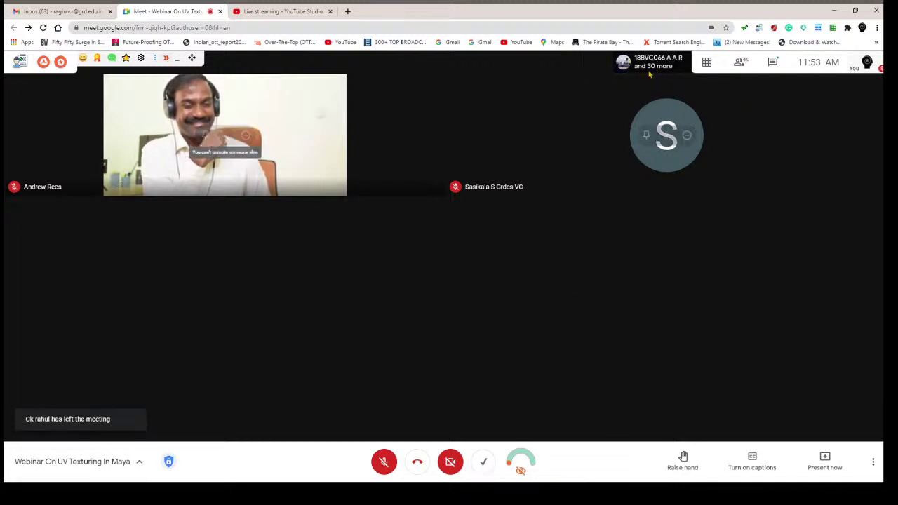
Uncheck 'Only show participants with video', then pin and unpin the presenter's tile
mouse_move(706, 64)
left_click(592, 82)
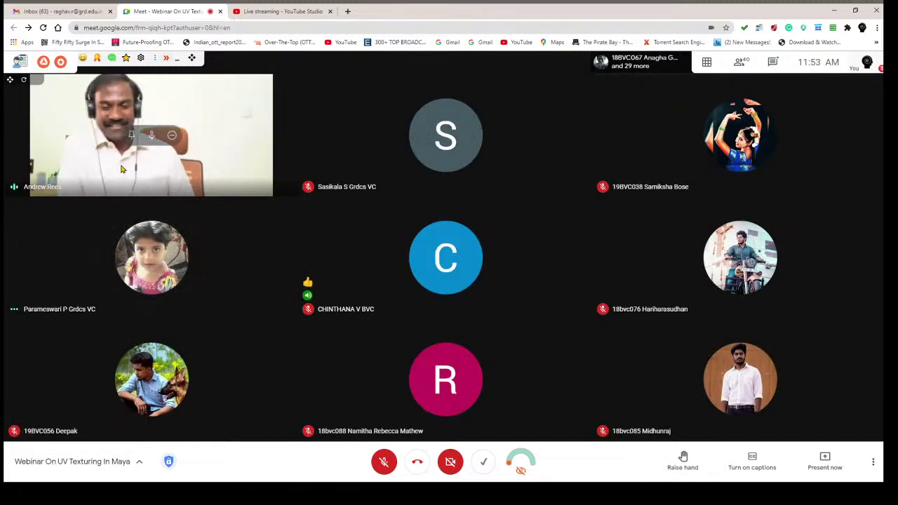
left_click(132, 136)
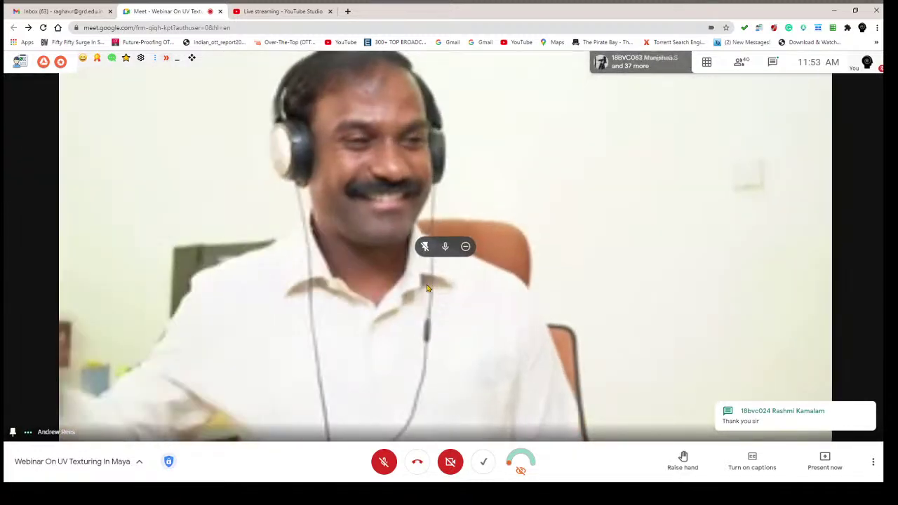
left_click(424, 246)
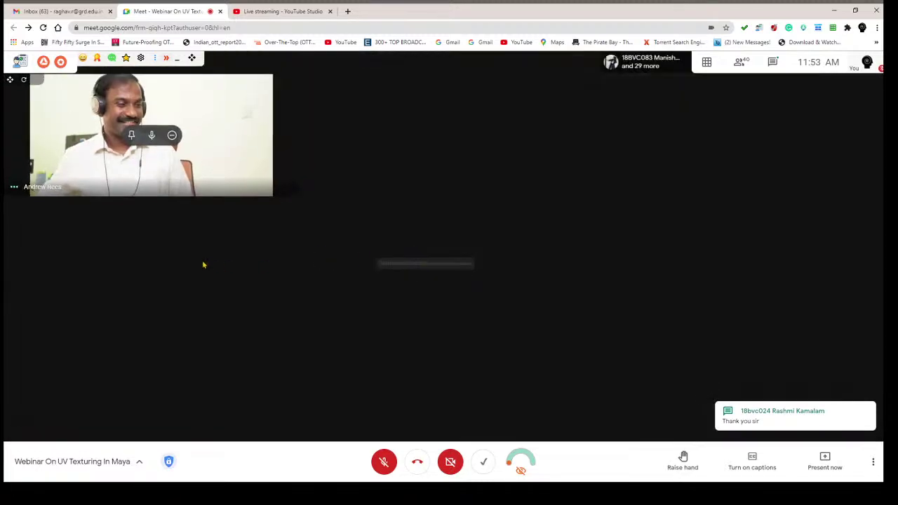